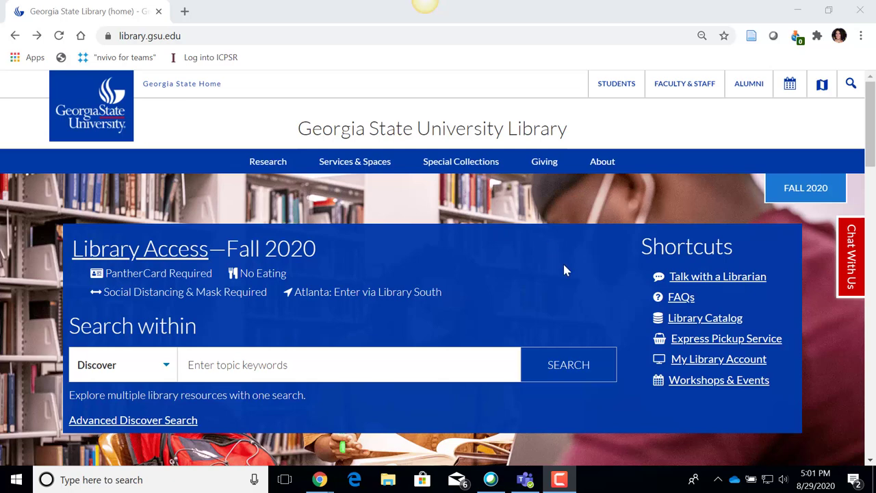
- Scroll the Georgia State University Library homepage down to the Databases by Name section
{"action": "left_click", "coordinate": [118, 35]}
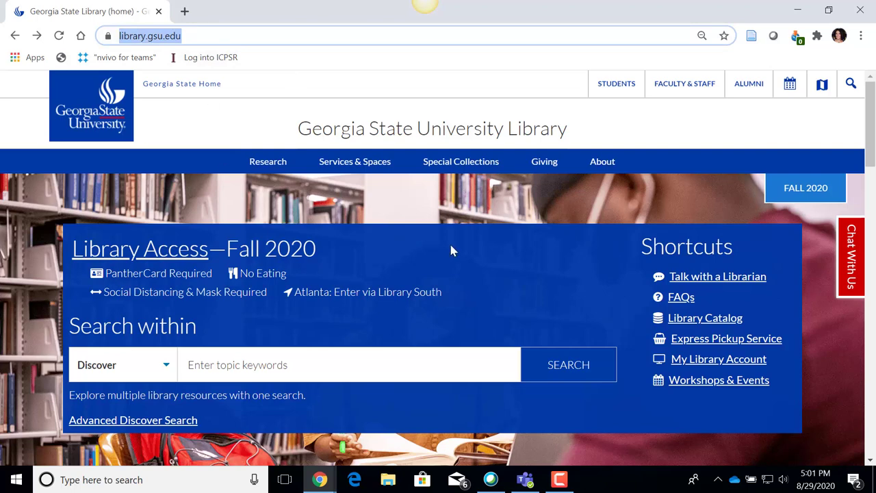
{"action": "left_click", "coordinate": [496, 248]}
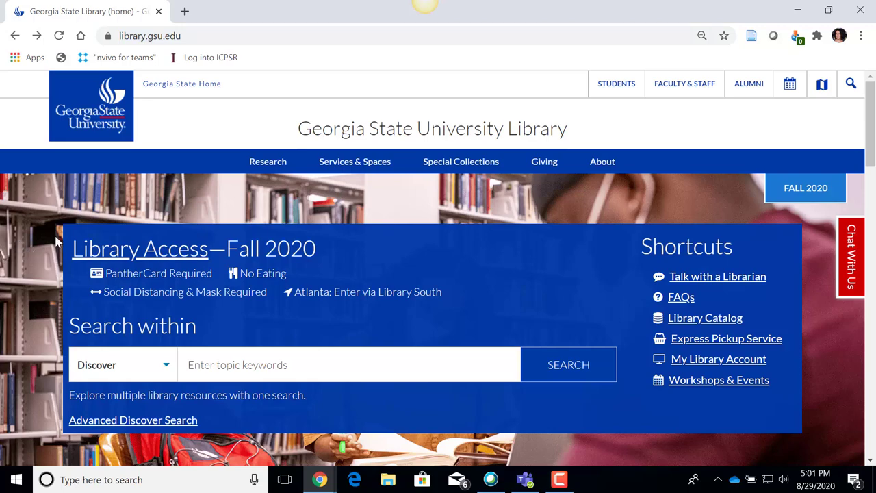
{"action": "scroll", "coordinate": [57, 241], "scroll_direction": "down", "scroll_amount": 5}
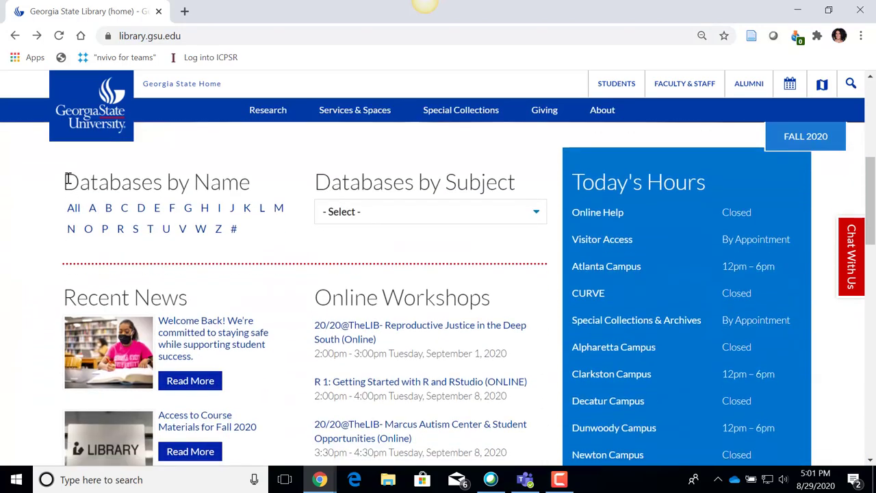
{"action": "left_click_drag", "start_coordinate": [64, 180], "coordinate": [260, 186]}
{"action": "left_click", "coordinate": [290, 247]}
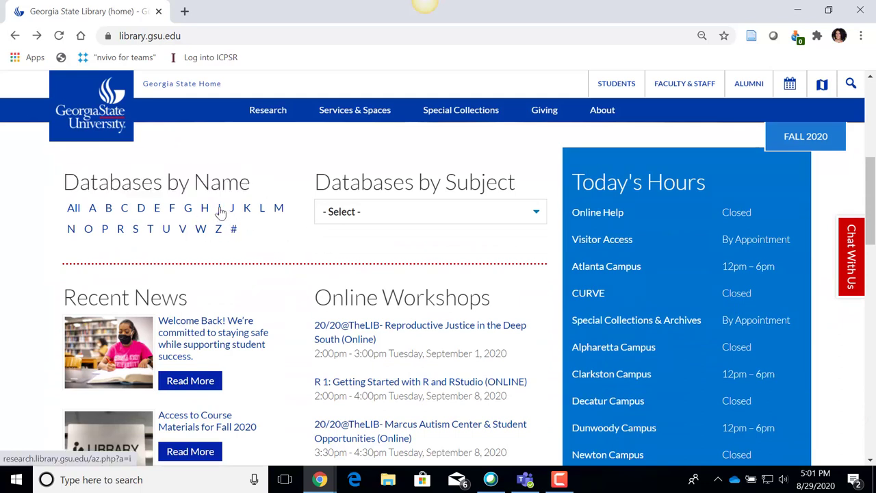
- List the databases beginning with I and open ICPSR in a new tab
{"action": "left_click", "coordinate": [220, 210]}
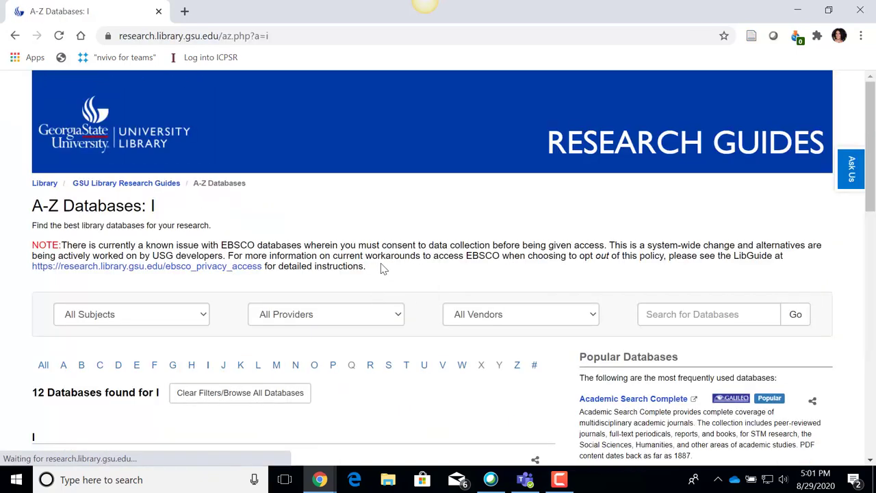
{"action": "scroll", "coordinate": [382, 260], "scroll_direction": "down", "scroll_amount": 3}
{"action": "scroll", "coordinate": [61, 243], "scroll_direction": "down", "scroll_amount": 1}
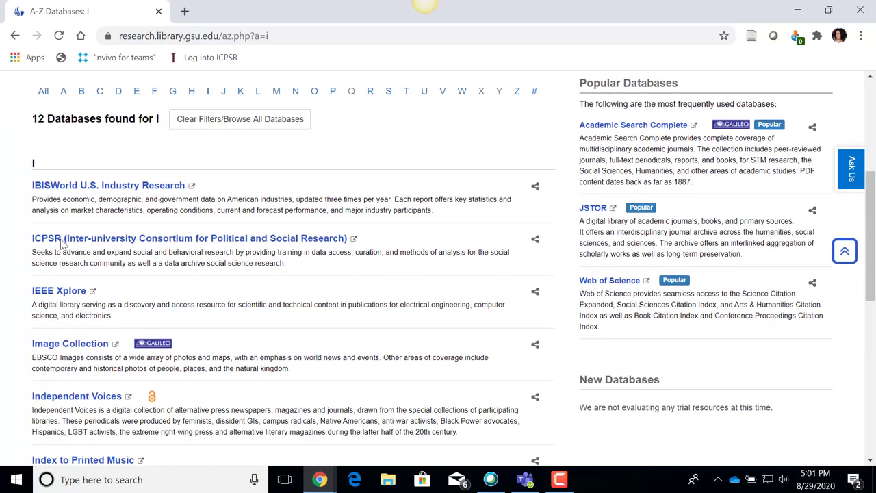
{"action": "left_click", "coordinate": [193, 243]}
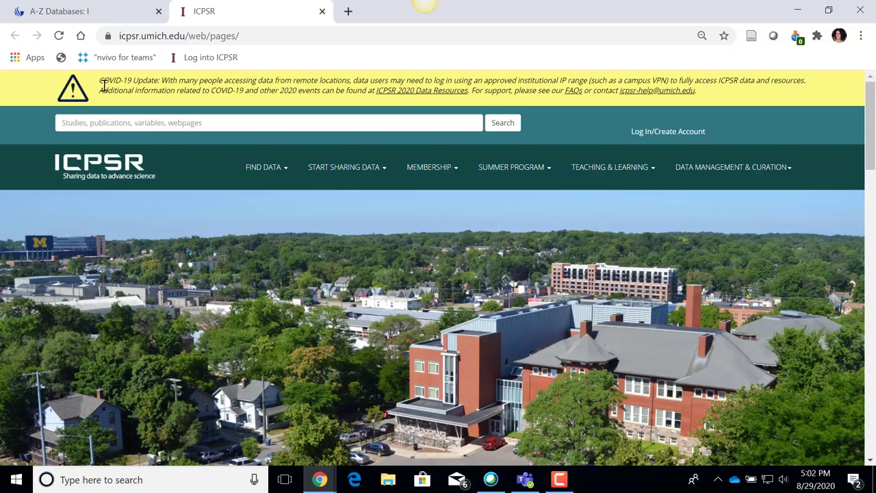
{"action": "left_click_drag", "start_coordinate": [100, 81], "coordinate": [728, 96]}
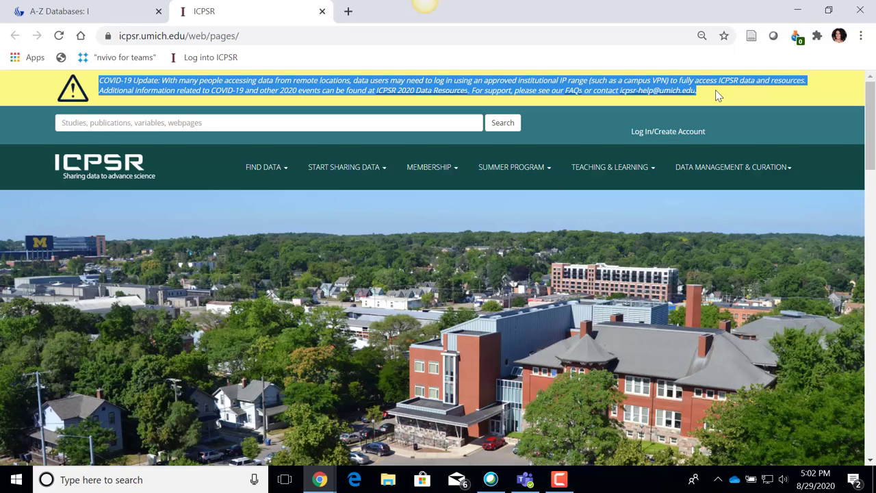
{"action": "left_click", "coordinate": [712, 94]}
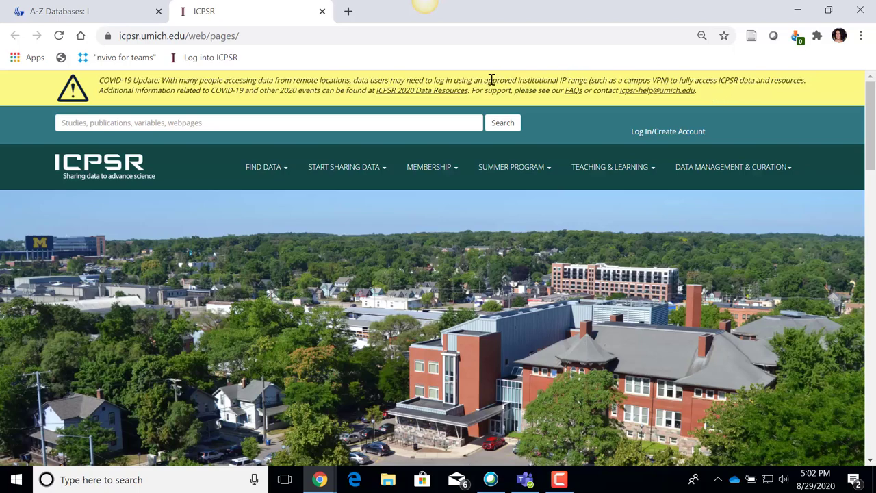
{"action": "left_click_drag", "start_coordinate": [436, 80], "coordinate": [671, 78]}
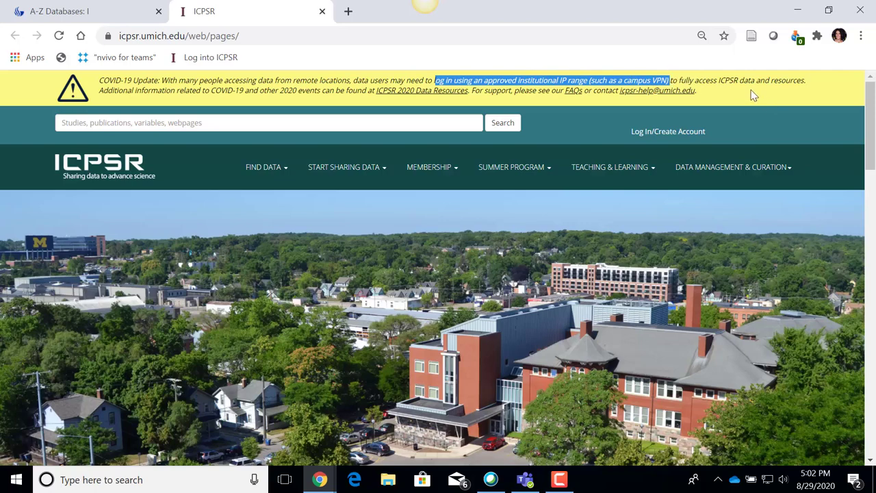
{"action": "left_click", "coordinate": [768, 95]}
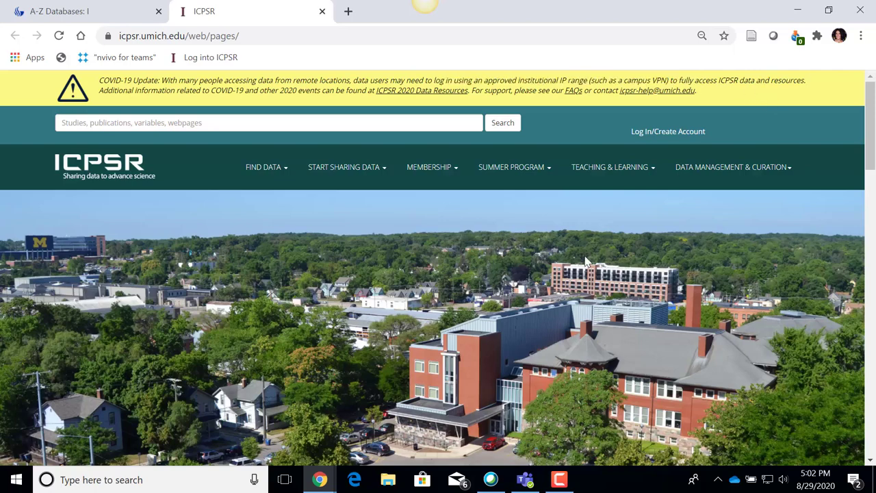
- Launch Cisco AnyConnect via a 'vpn' search, confirm it shows Connected, and minimize it
{"action": "left_click", "coordinate": [98, 479]}
{"action": "type", "text": "vpn"}
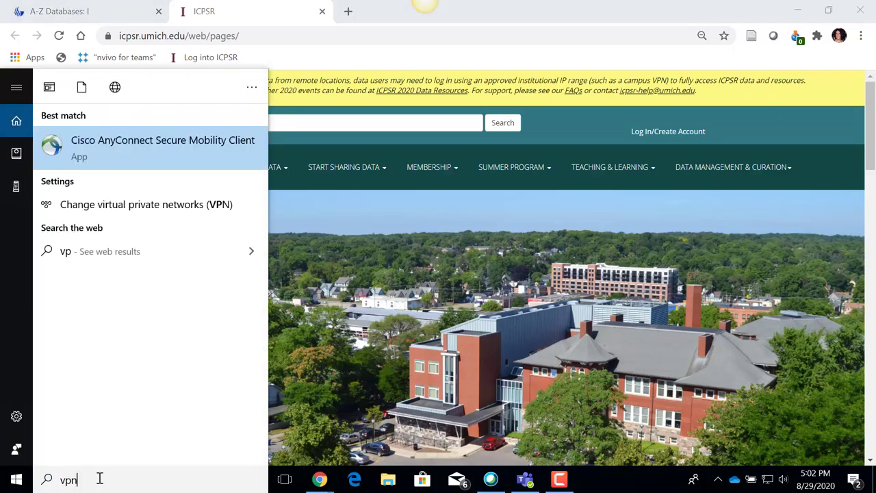
{"action": "left_click", "coordinate": [141, 152]}
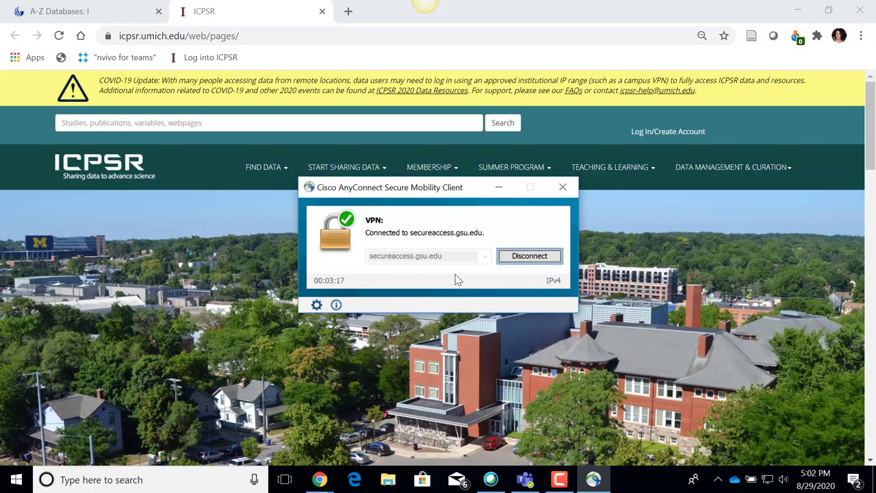
{"action": "left_click", "coordinate": [498, 189]}
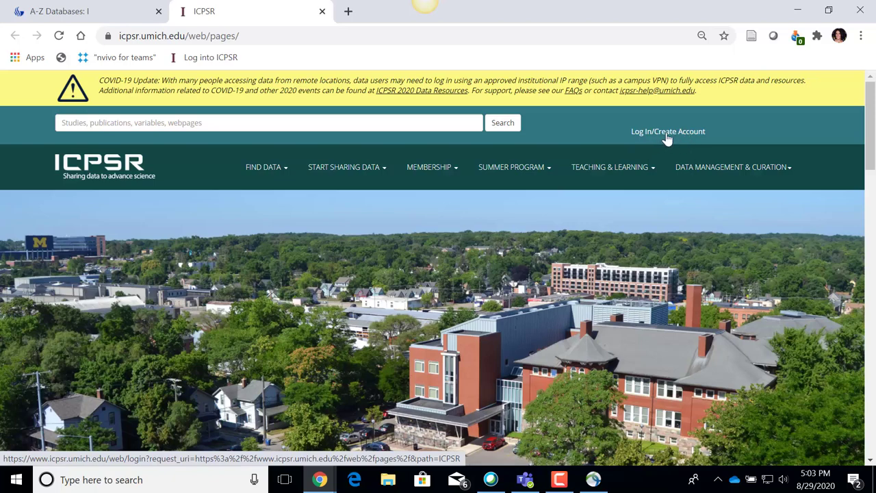
- Zoom the ICPSR page to 90% and open Create Account from the login page
{"action": "key", "text": "ctrl+plus"}
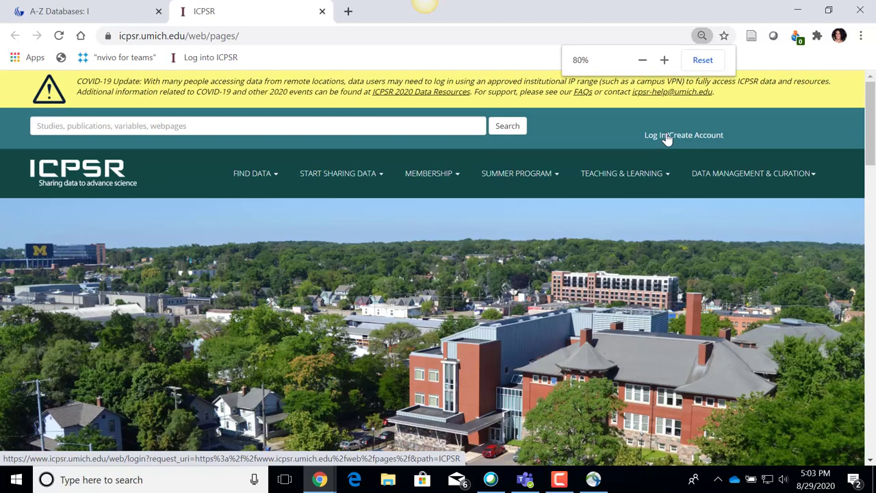
{"action": "key", "text": "ctrl+plus"}
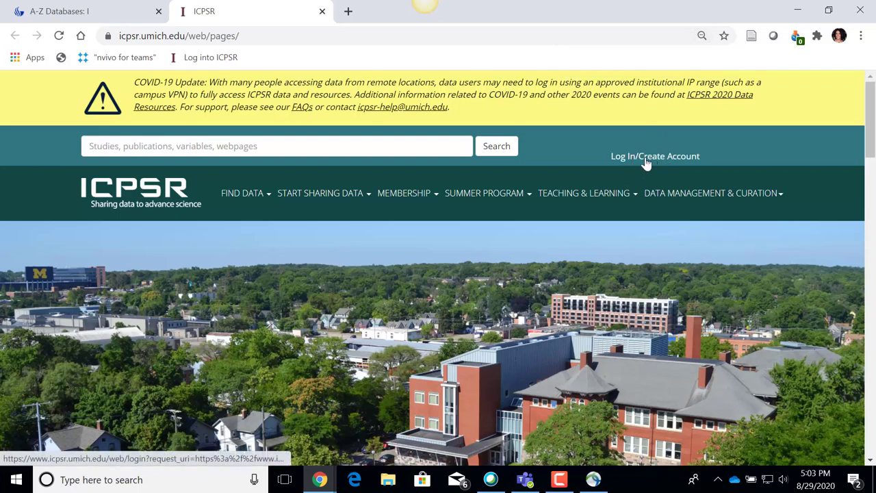
{"action": "left_click", "coordinate": [644, 158]}
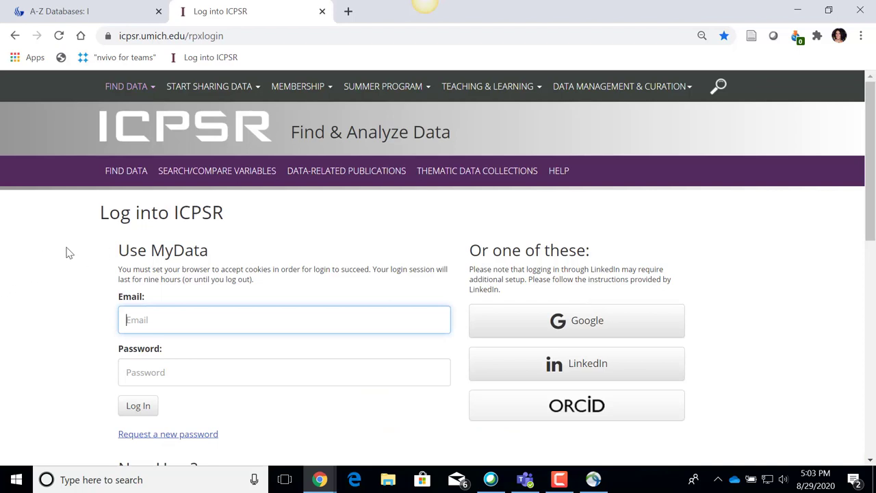
{"action": "scroll", "coordinate": [68, 252], "scroll_direction": "down", "scroll_amount": 4}
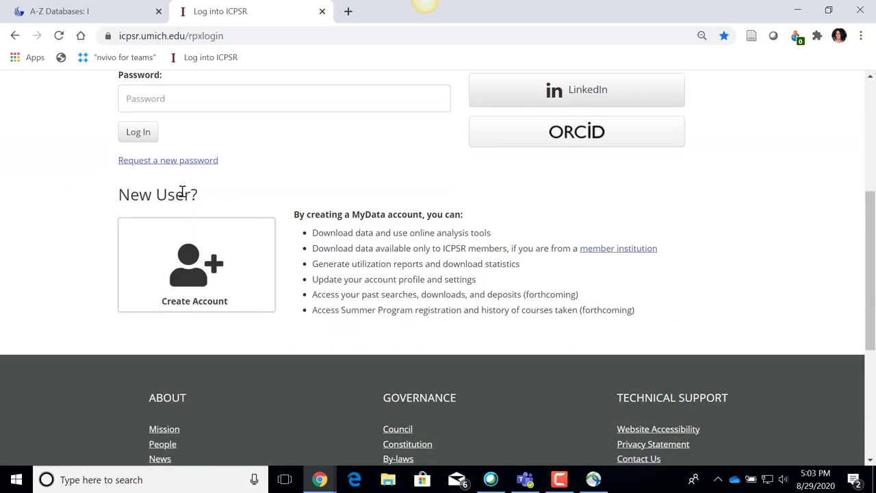
{"action": "left_click", "coordinate": [218, 272]}
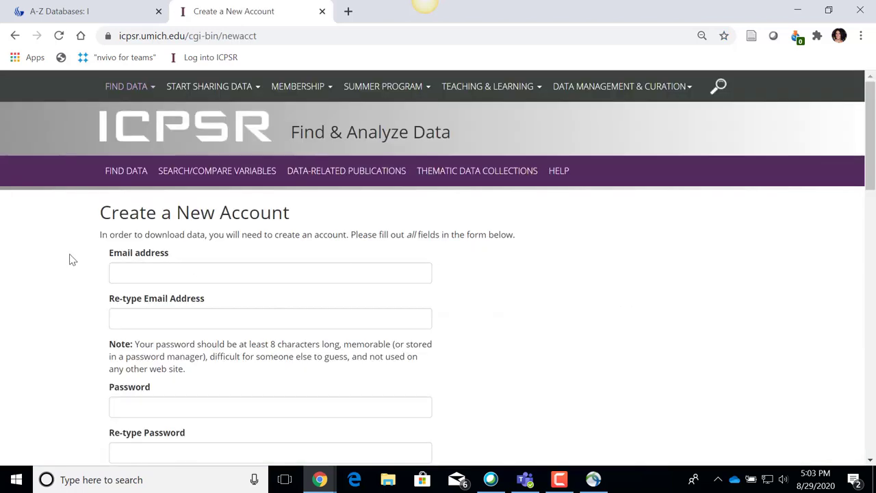
- Look over the Create a New Account fields, then go back to Log into ICPSR
{"action": "scroll", "coordinate": [68, 256], "scroll_direction": "down", "scroll_amount": 2}
{"action": "left_click", "coordinate": [127, 136]}
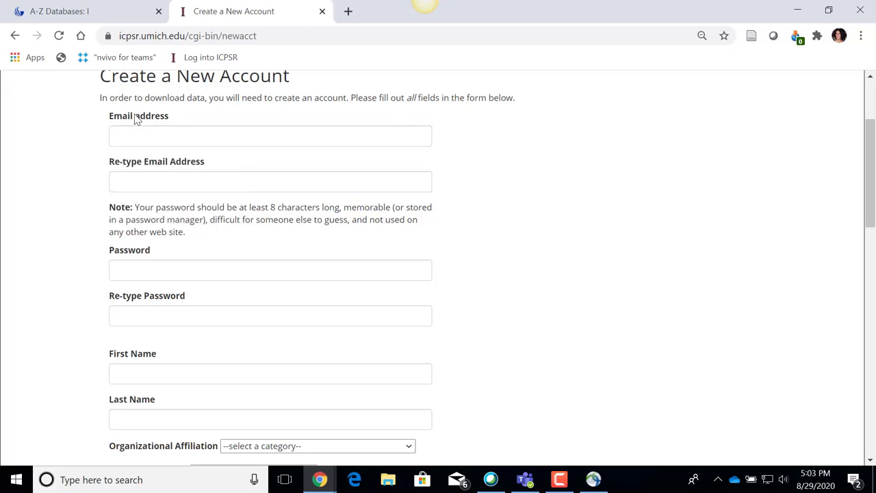
{"action": "left_click_drag", "start_coordinate": [170, 119], "coordinate": [89, 121]}
{"action": "left_click", "coordinate": [103, 120]}
{"action": "scroll", "coordinate": [86, 175], "scroll_direction": "down", "scroll_amount": 1}
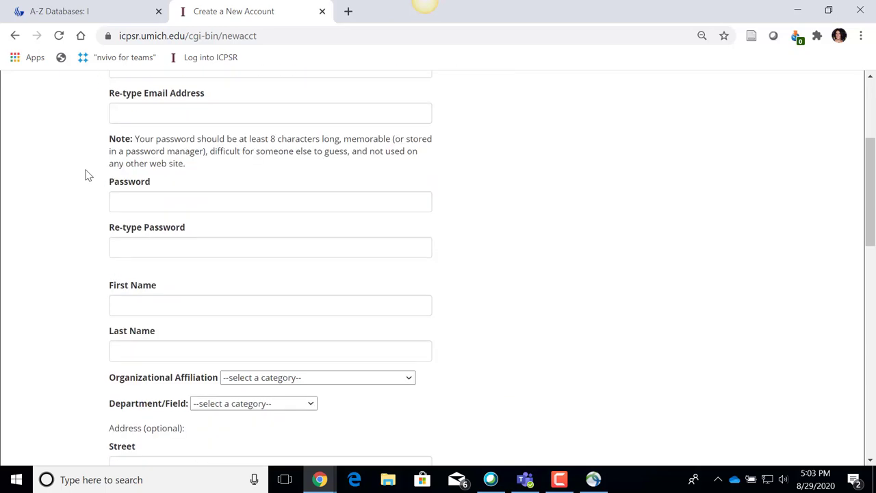
{"action": "scroll", "coordinate": [86, 176], "scroll_direction": "down", "scroll_amount": 7}
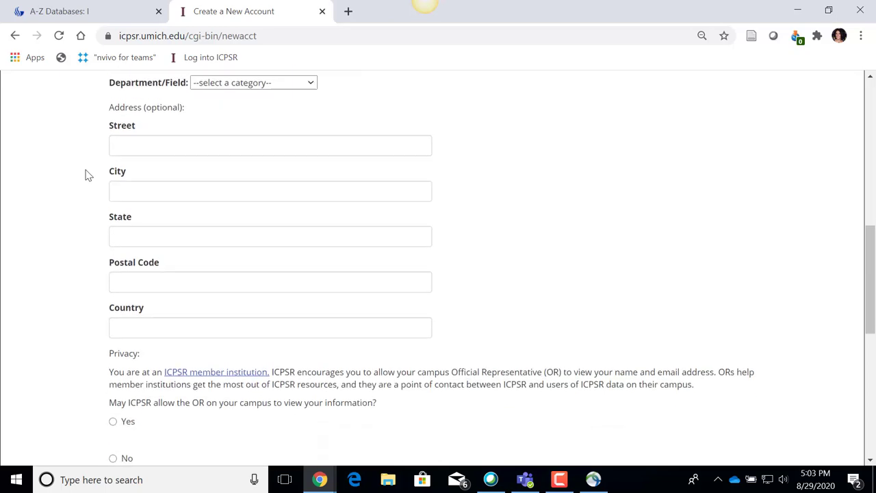
{"action": "scroll", "coordinate": [85, 176], "scroll_direction": "down", "scroll_amount": 2}
{"action": "scroll", "coordinate": [47, 180], "scroll_direction": "up", "scroll_amount": 8}
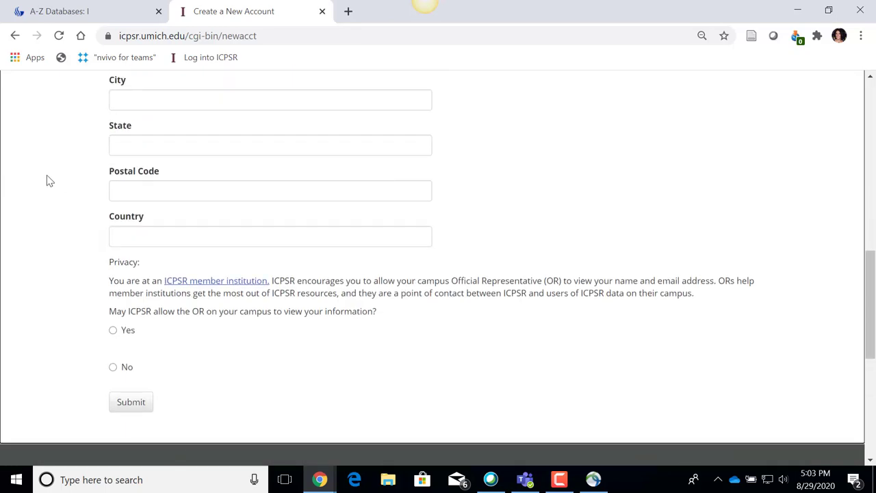
{"action": "scroll", "coordinate": [55, 180], "scroll_direction": "up", "scroll_amount": 4}
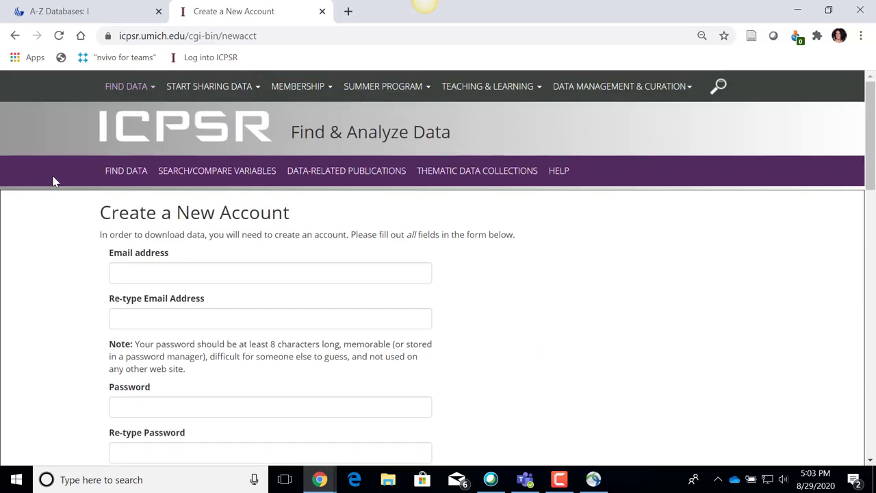
{"action": "left_click", "coordinate": [15, 36]}
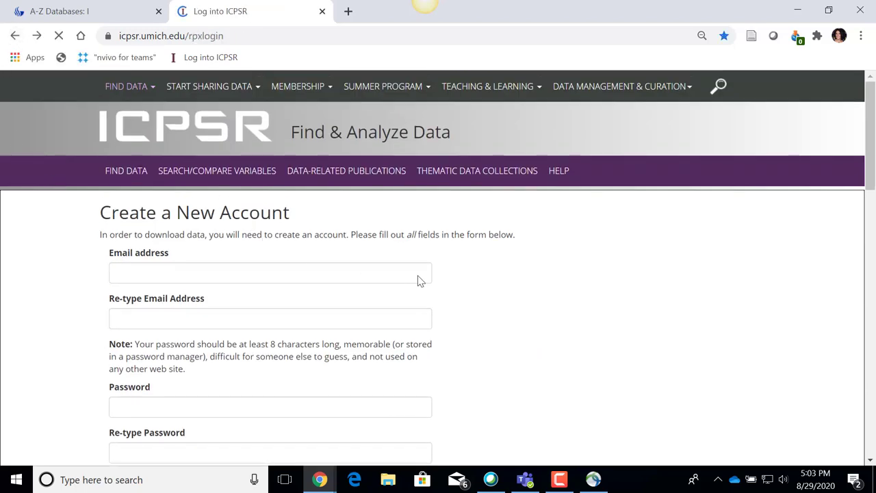
- Log into ICPSR with the university e-mail address and the account password
{"action": "scroll", "coordinate": [229, 170], "scroll_direction": "up", "scroll_amount": 3}
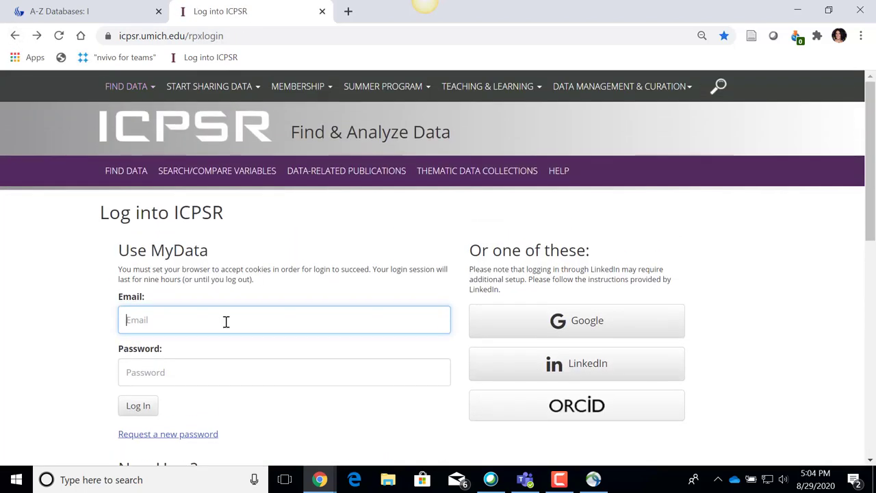
{"action": "left_click", "coordinate": [224, 312]}
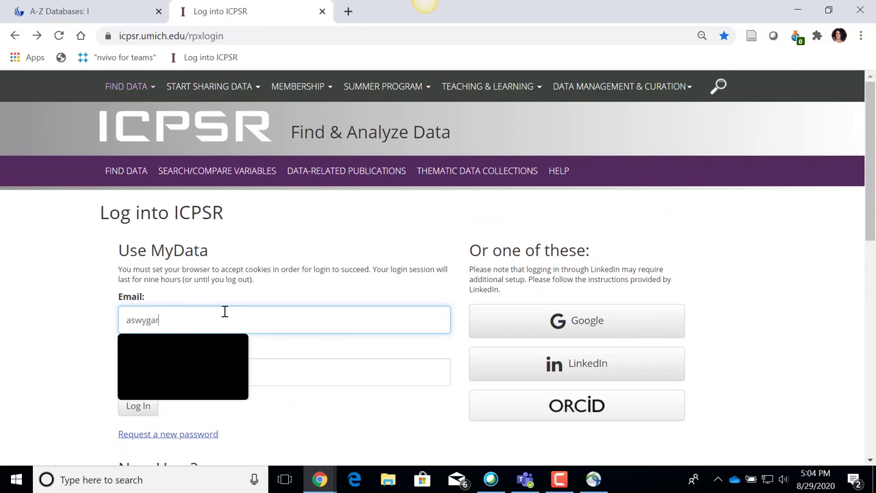
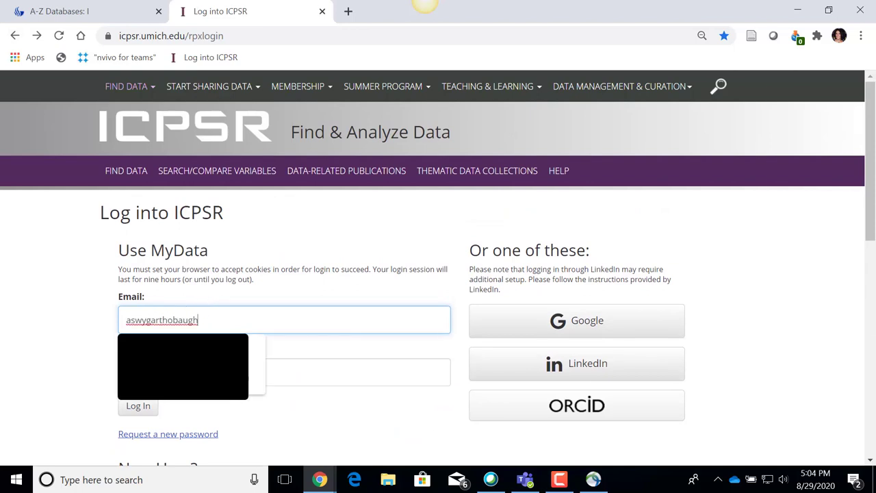
{"action": "left_click", "coordinate": [232, 342]}
{"action": "key", "text": "Tab"}
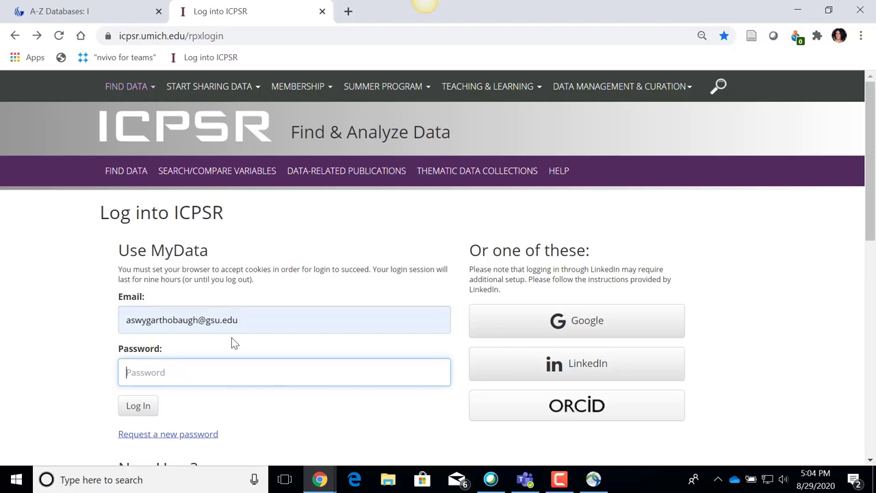
{"action": "type", "text": "••••••••"}
{"action": "left_click", "coordinate": [137, 406]}
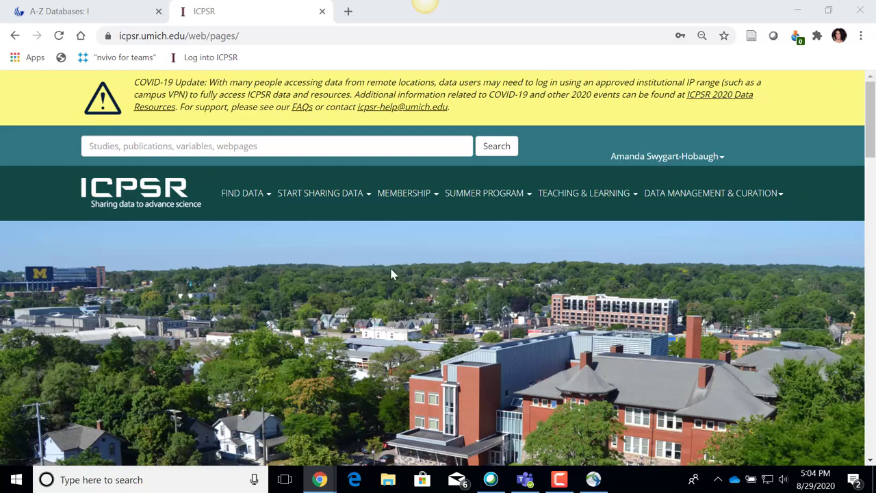
- Open the Find Data page from the header's FIND DATA menu
{"action": "scroll", "coordinate": [393, 271], "scroll_direction": "down", "scroll_amount": 2}
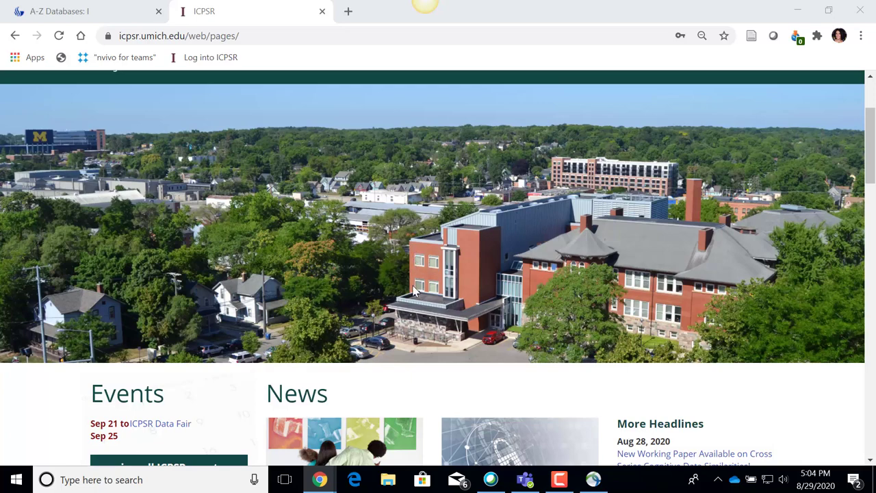
{"action": "scroll", "coordinate": [417, 270], "scroll_direction": "up", "scroll_amount": 3}
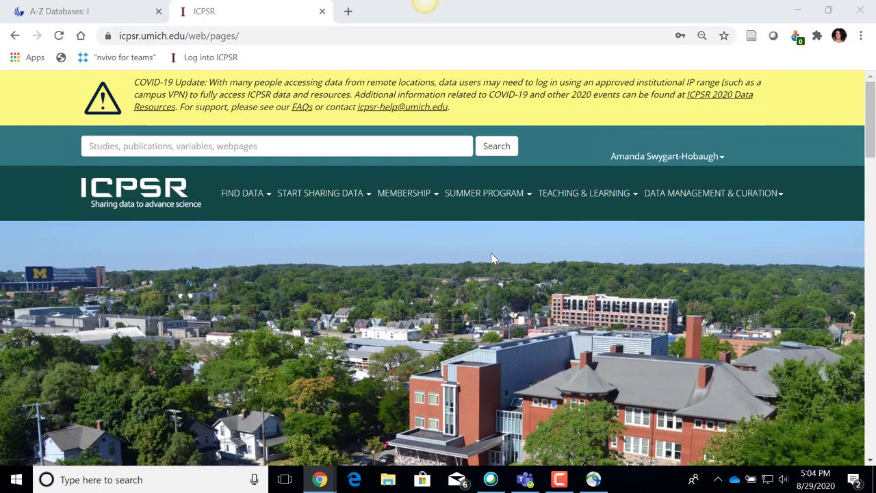
{"action": "left_click", "coordinate": [265, 198]}
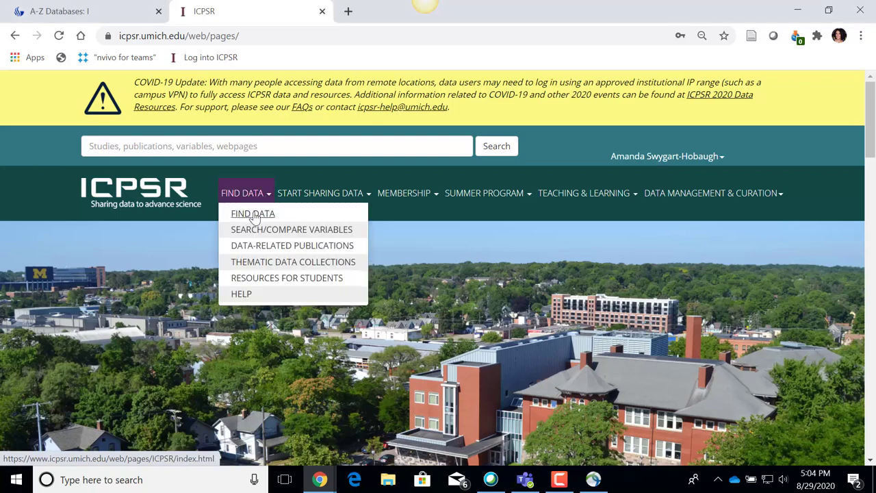
{"action": "left_click", "coordinate": [253, 214]}
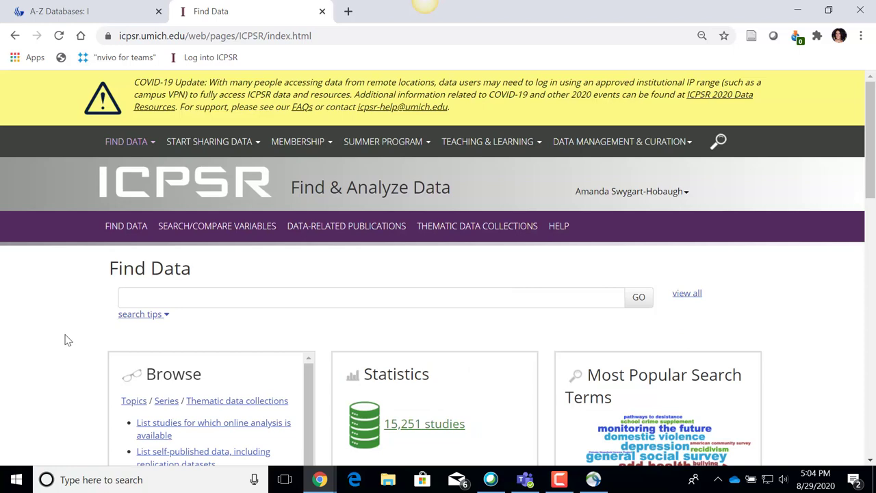
{"action": "scroll", "coordinate": [63, 336], "scroll_direction": "down", "scroll_amount": 3}
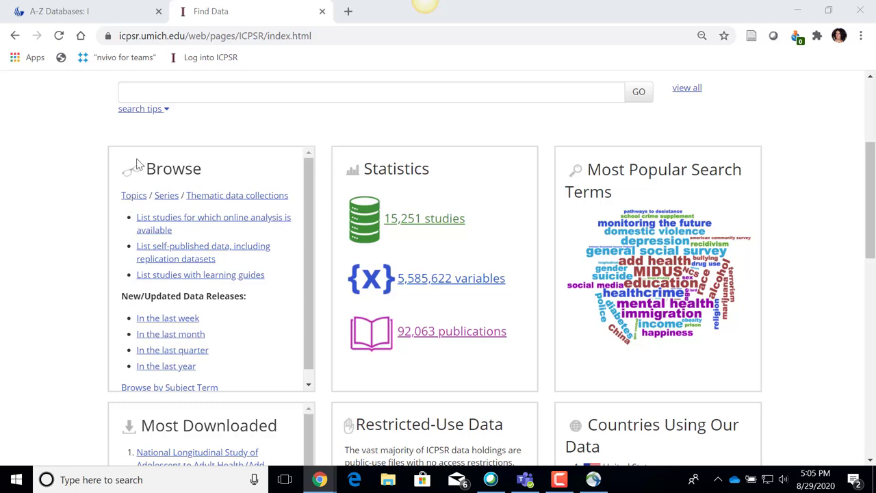
{"action": "left_click_drag", "start_coordinate": [201, 168], "coordinate": [144, 168]}
{"action": "left_click", "coordinate": [135, 89]}
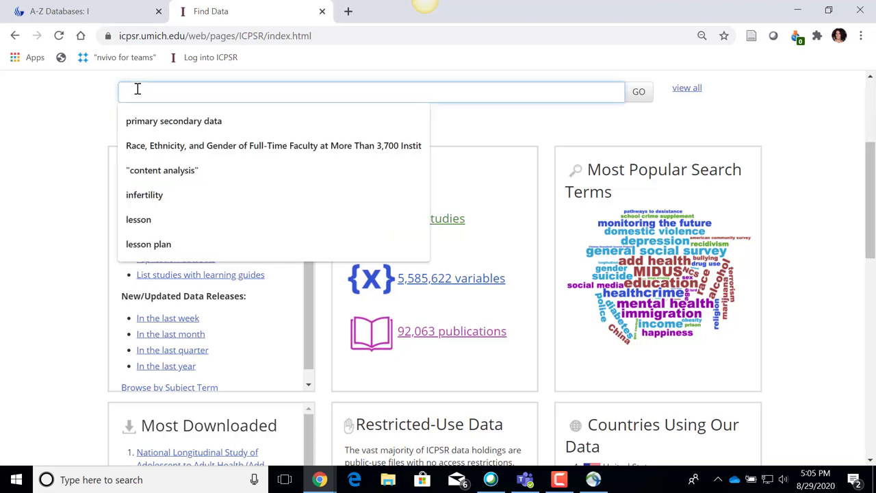
{"action": "left_click", "coordinate": [39, 141]}
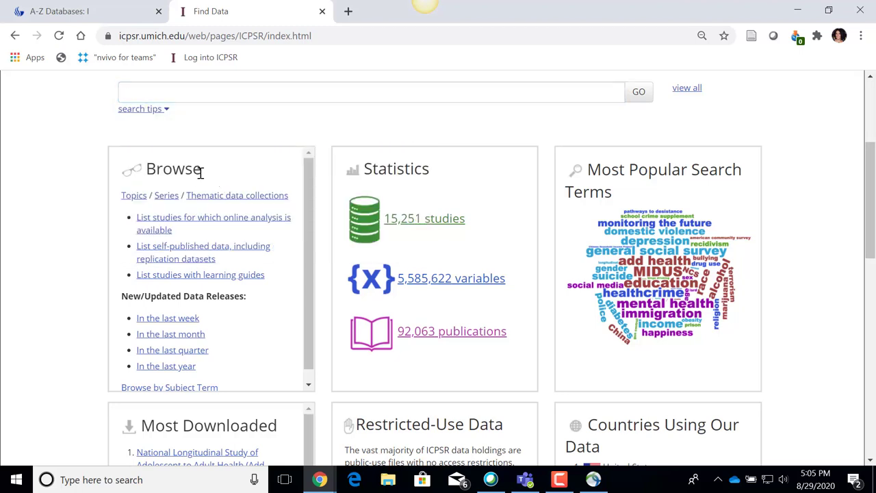
{"action": "left_click_drag", "start_coordinate": [200, 169], "coordinate": [144, 168]}
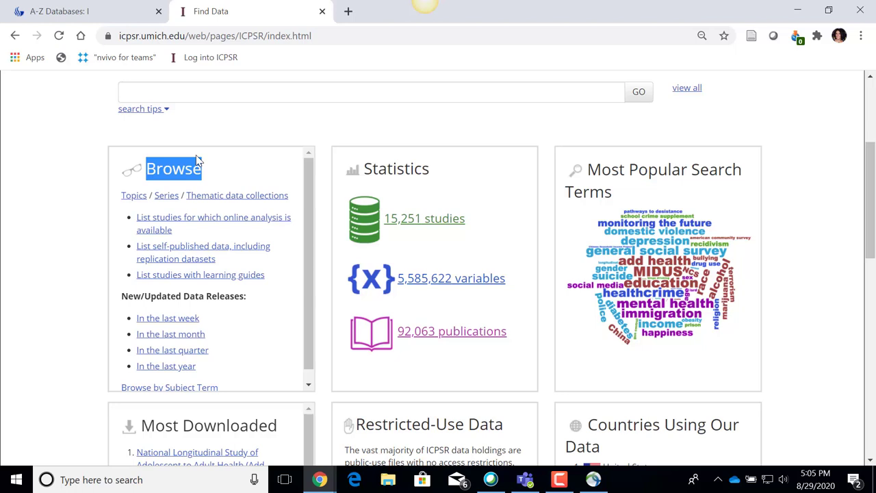
{"action": "left_click", "coordinate": [76, 220]}
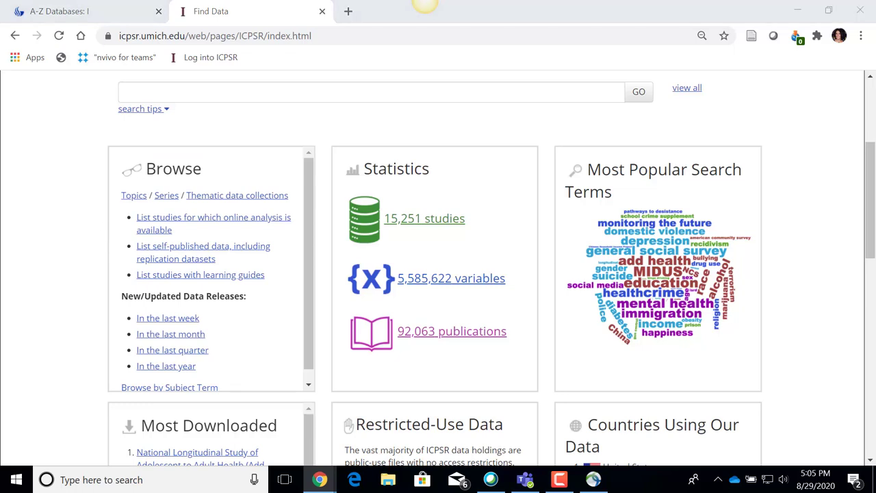
{"action": "double_click", "coordinate": [147, 169]}
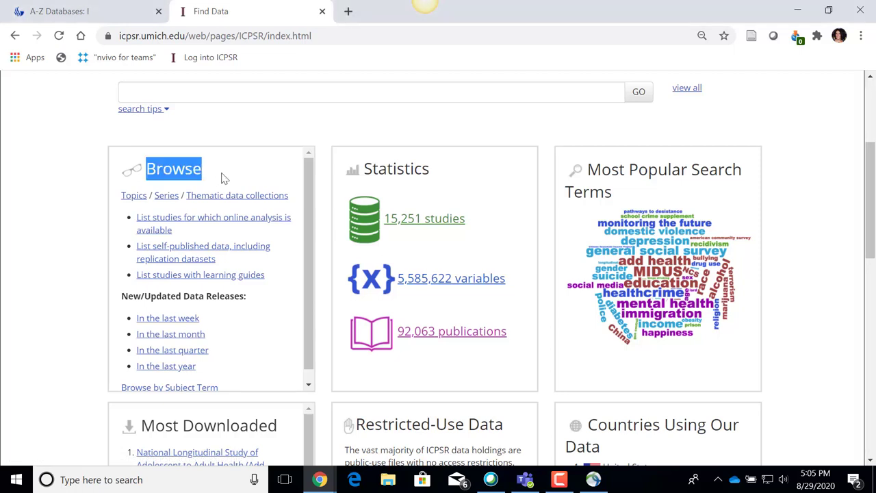
{"action": "left_click", "coordinate": [79, 189]}
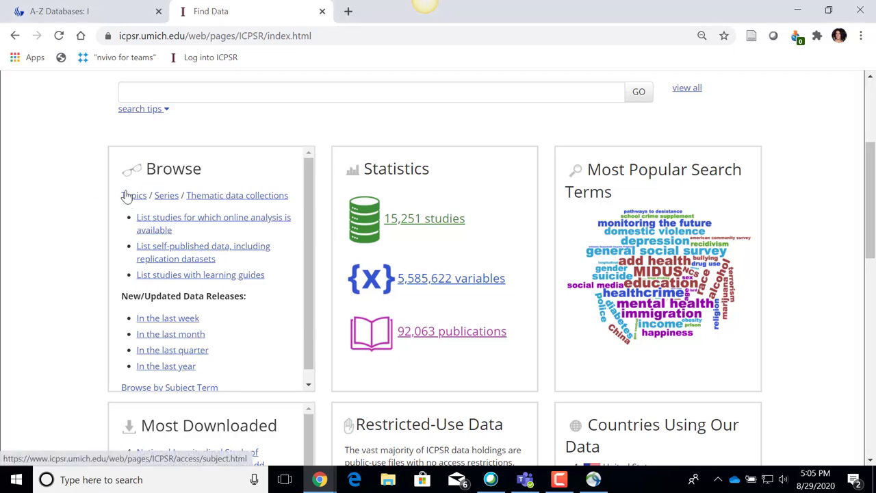
- Open Browse by Topic and scroll past Topic Classifications to the Mass Political Behavior and Attitudes card
{"action": "left_click", "coordinate": [134, 197]}
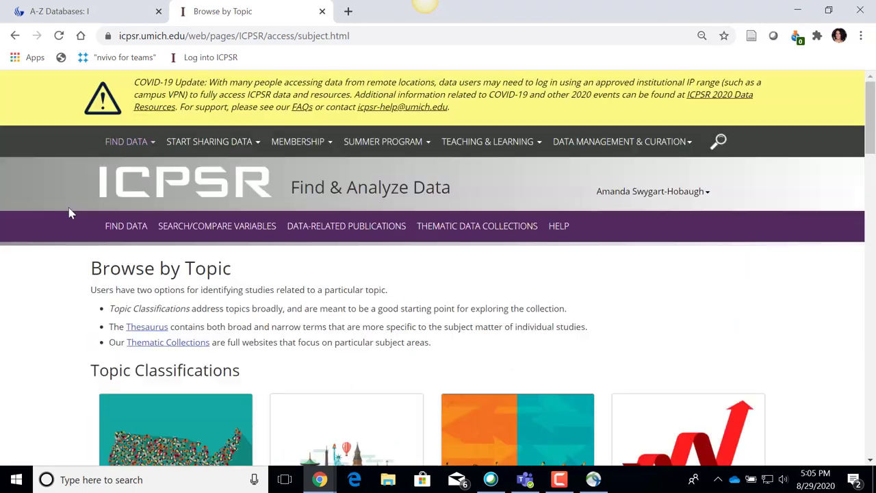
{"action": "scroll", "coordinate": [51, 290], "scroll_direction": "down", "scroll_amount": 4}
{"action": "scroll", "coordinate": [39, 272], "scroll_direction": "down", "scroll_amount": 1}
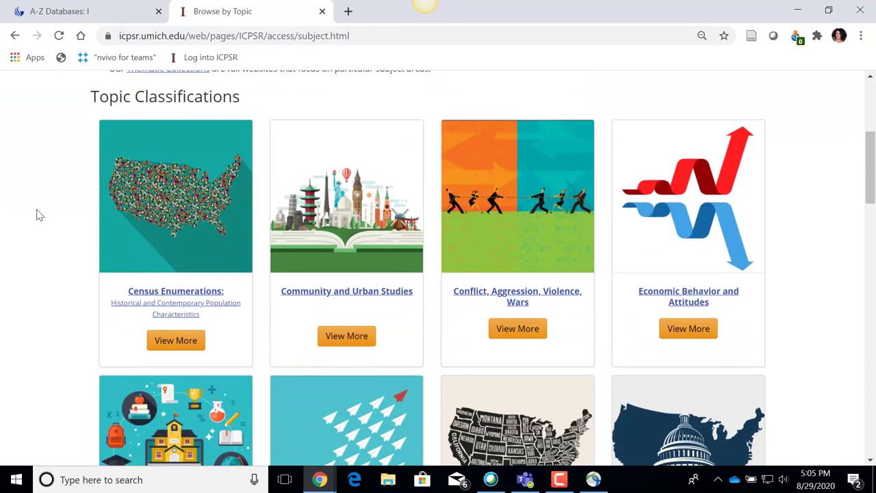
{"action": "left_click_drag", "start_coordinate": [89, 97], "coordinate": [244, 103]}
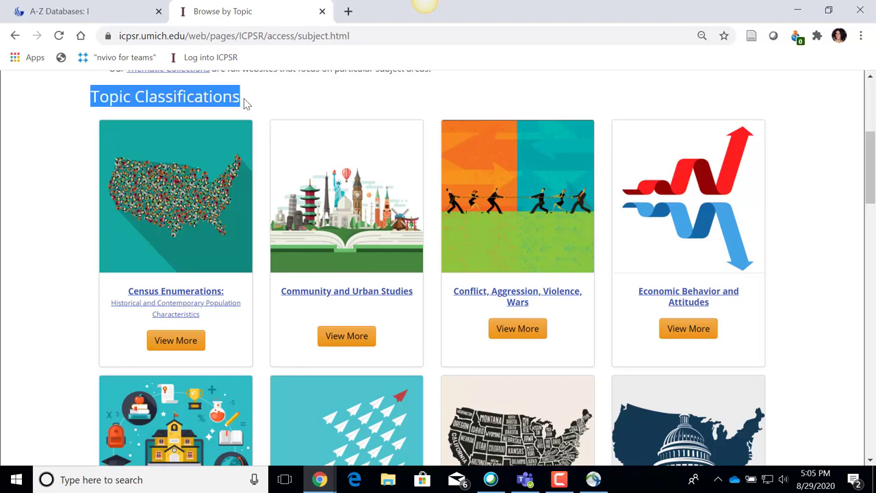
{"action": "left_click", "coordinate": [58, 172]}
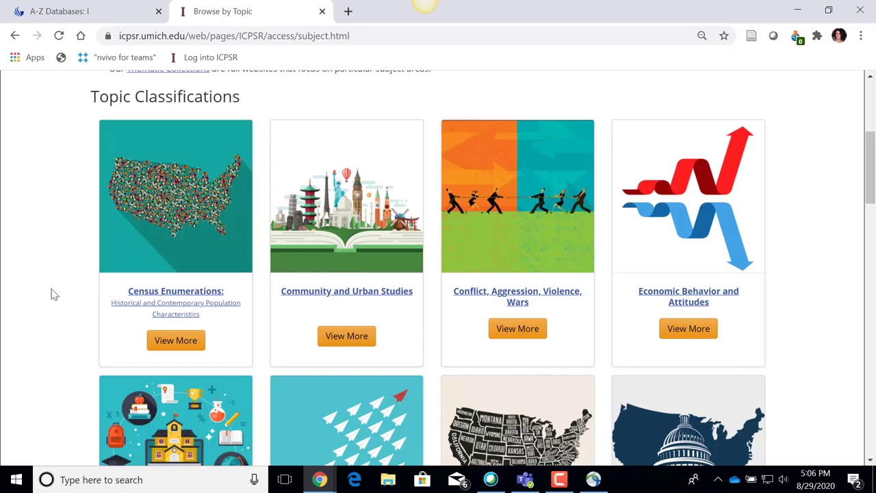
{"action": "scroll", "coordinate": [57, 294], "scroll_direction": "down", "scroll_amount": 6}
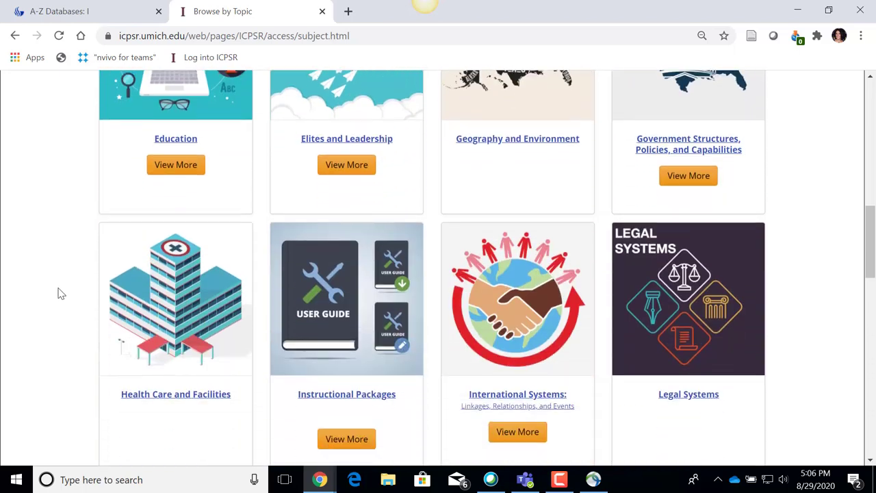
{"action": "scroll", "coordinate": [57, 295], "scroll_direction": "down", "scroll_amount": 5}
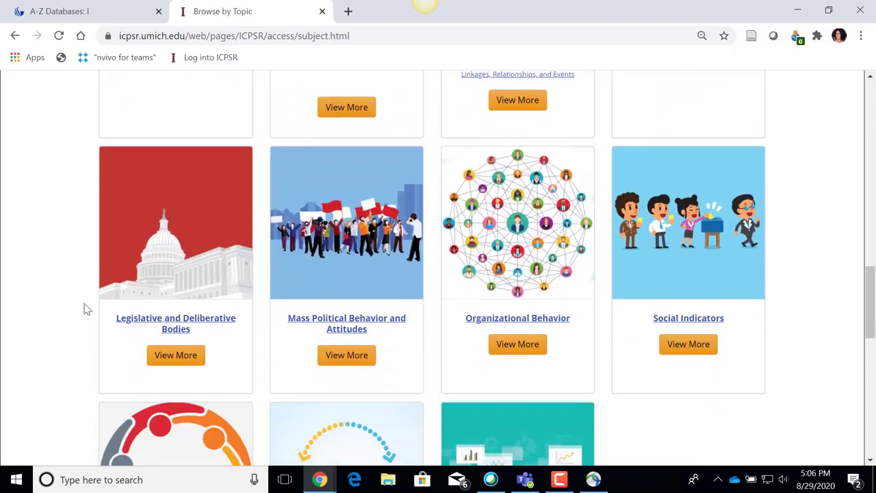
{"action": "scroll", "coordinate": [82, 305], "scroll_direction": "down", "scroll_amount": 1}
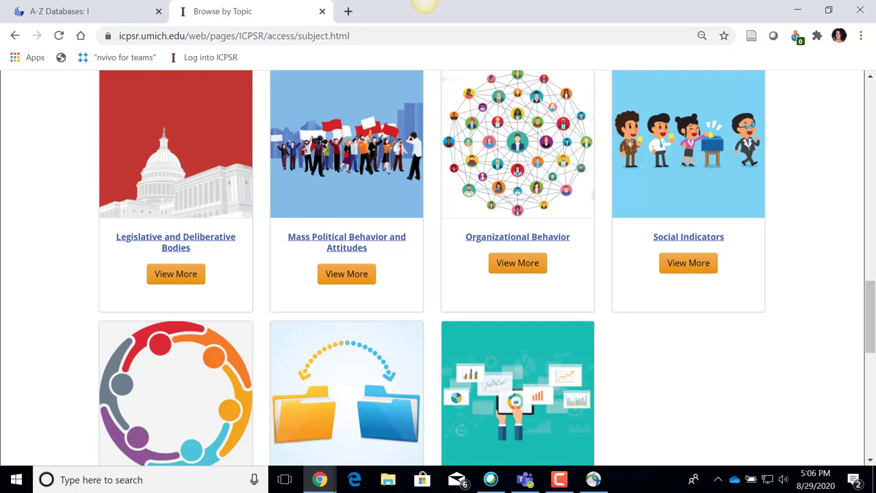
{"action": "key", "text": "F10"}
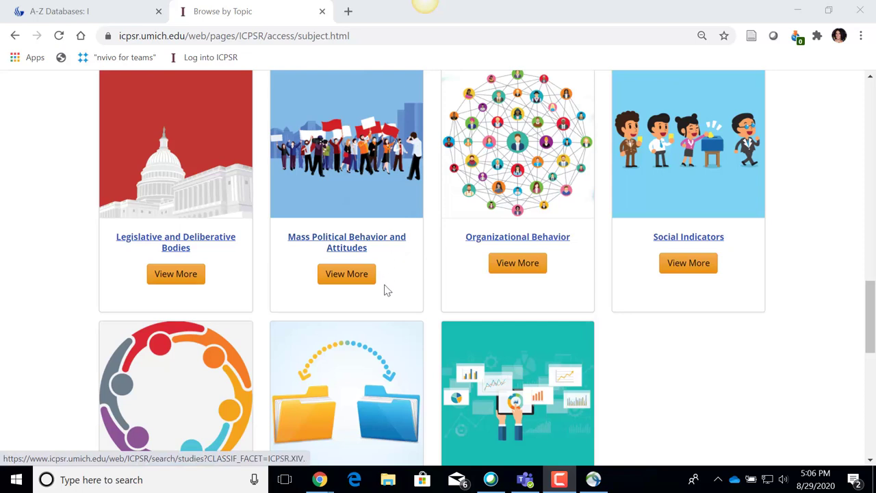
{"action": "left_click", "coordinate": [349, 278]}
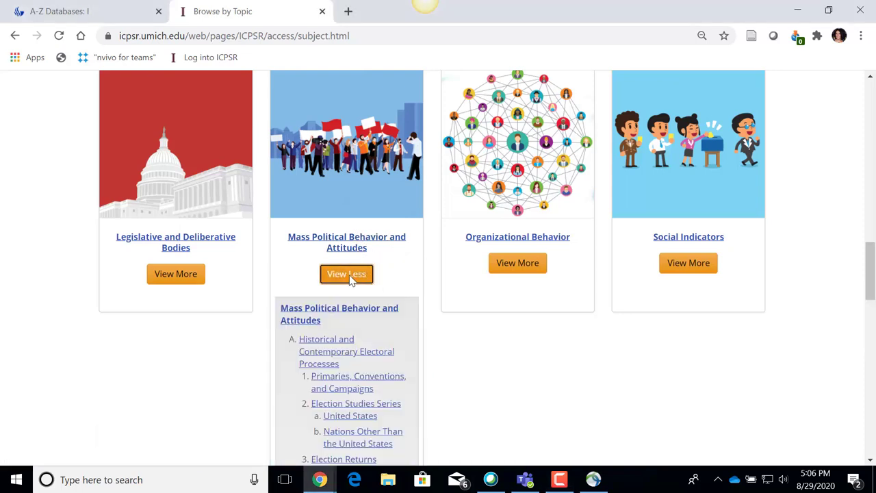
{"action": "scroll", "coordinate": [411, 301], "scroll_direction": "down", "scroll_amount": 3}
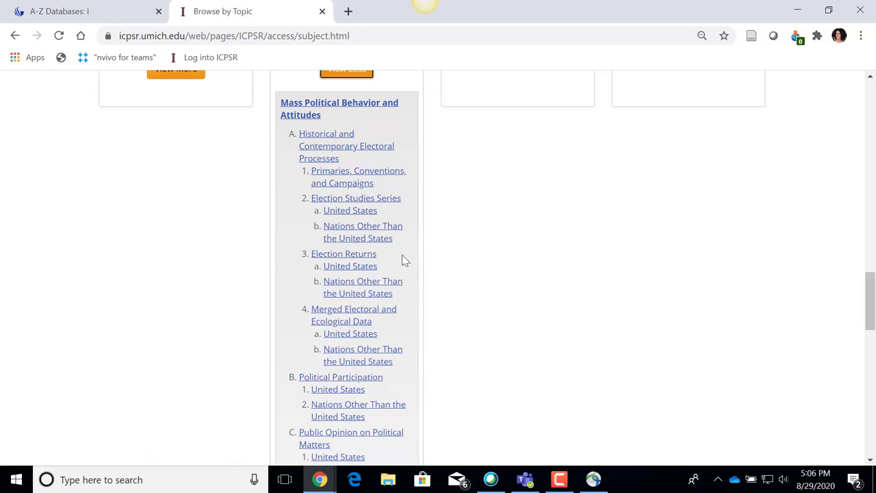
{"action": "scroll", "coordinate": [414, 250], "scroll_direction": "up", "scroll_amount": 2}
{"action": "scroll", "coordinate": [413, 250], "scroll_direction": "up", "scroll_amount": 2}
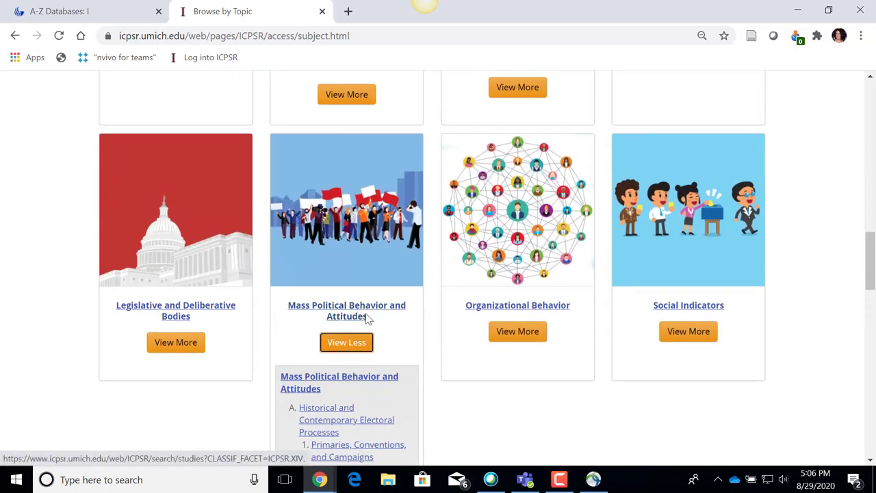
- Open the 75-study Mass Political Behavior and Attitudes results and review the Filters panel
{"action": "left_click", "coordinate": [354, 312]}
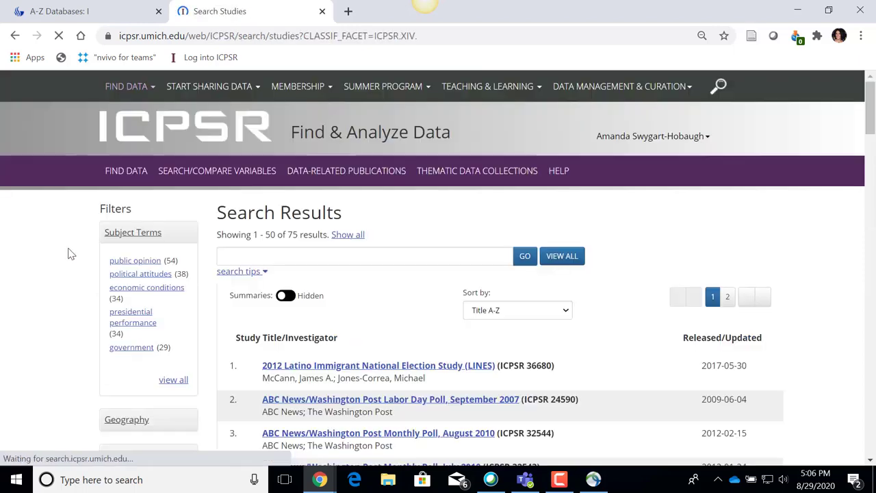
{"action": "scroll", "coordinate": [67, 308], "scroll_direction": "down", "scroll_amount": 3}
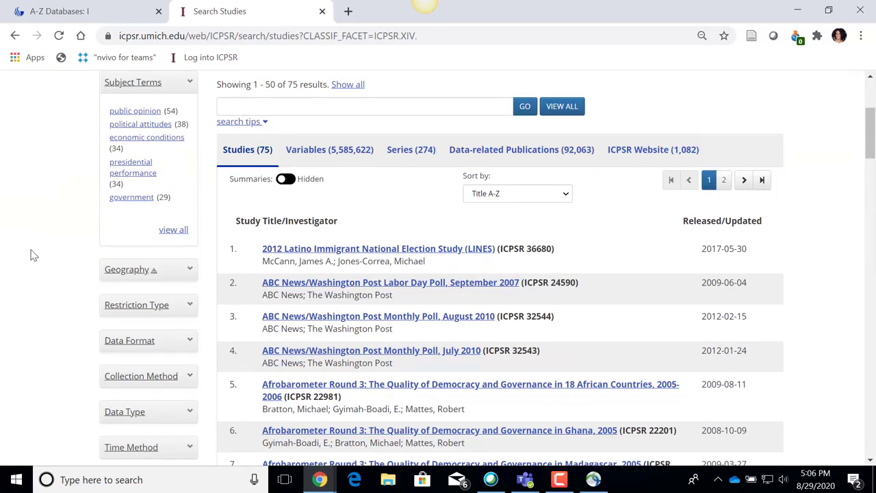
{"action": "scroll", "coordinate": [33, 254], "scroll_direction": "up", "scroll_amount": 1}
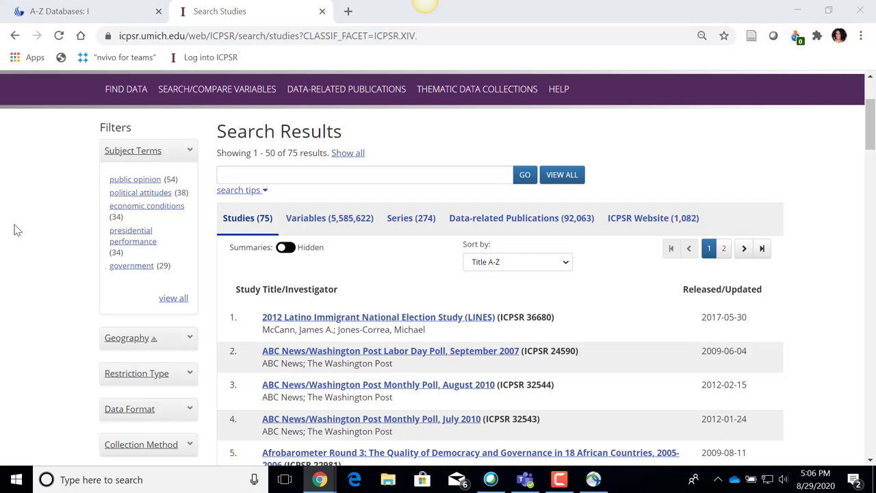
{"action": "left_click_drag", "start_coordinate": [100, 127], "coordinate": [152, 131]}
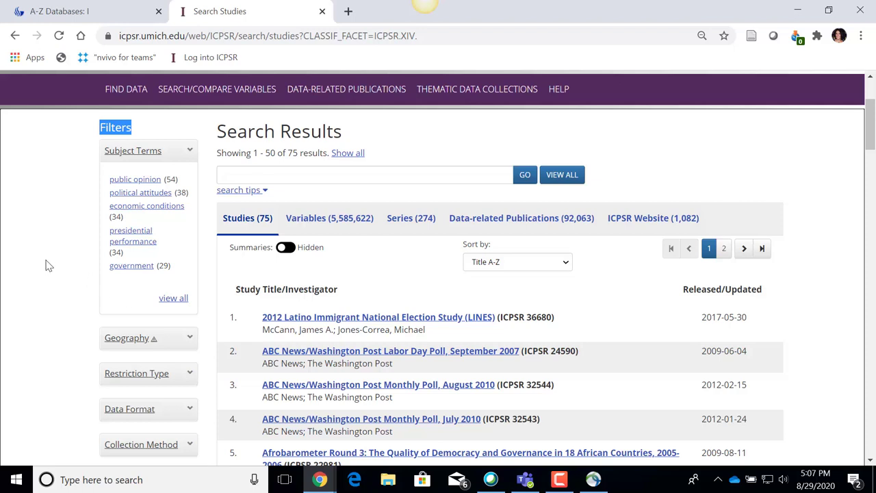
{"action": "scroll", "coordinate": [48, 264], "scroll_direction": "down", "scroll_amount": 1}
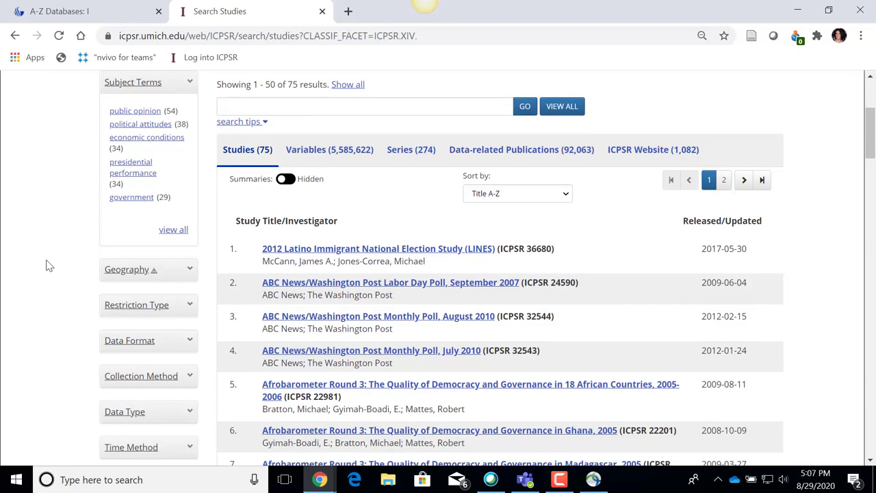
{"action": "scroll", "coordinate": [74, 262], "scroll_direction": "down", "scroll_amount": 1}
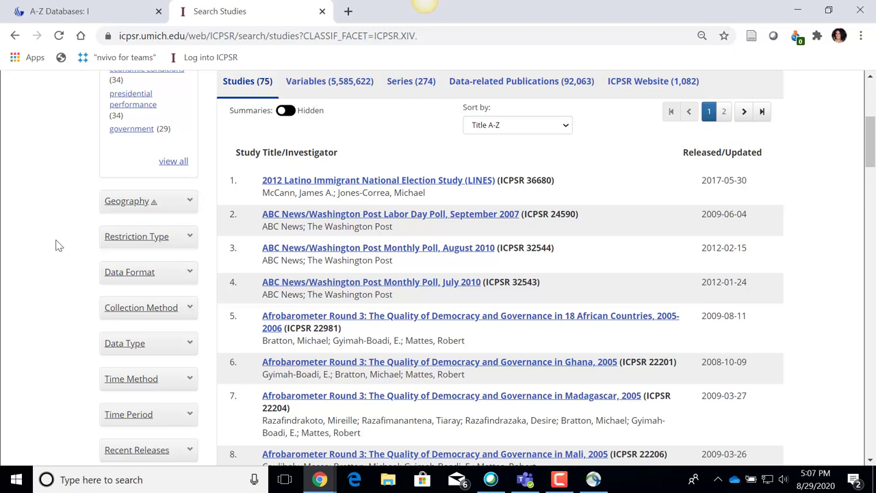
{"action": "scroll", "coordinate": [56, 245], "scroll_direction": "down", "scroll_amount": 1}
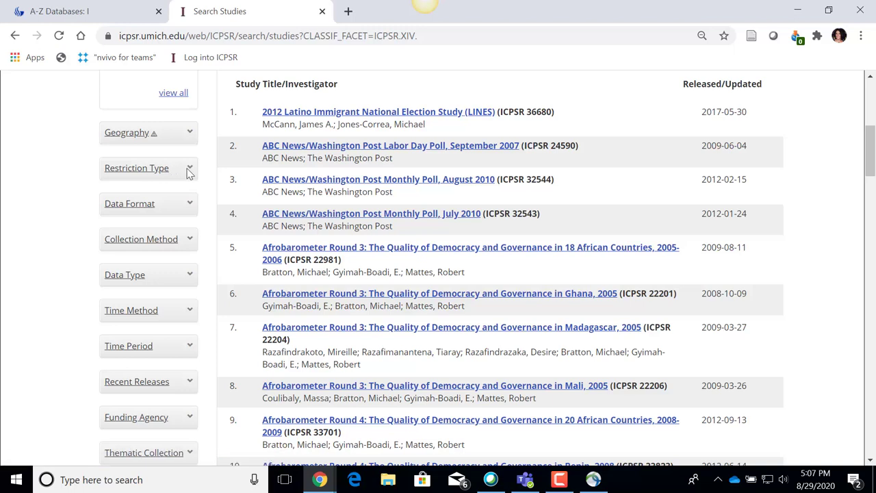
- Expand Restriction Type and point out the Public Use (74) and Restricted Use (6) counts
{"action": "left_click", "coordinate": [190, 170]}
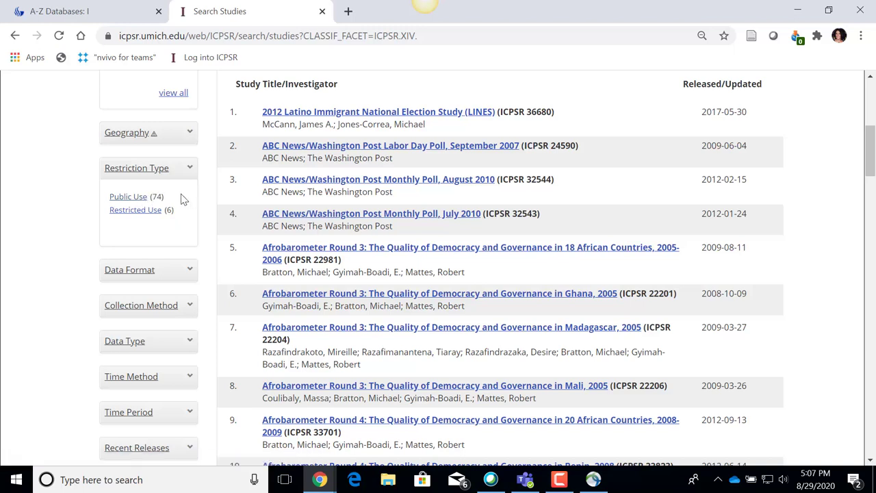
{"action": "left_click_drag", "start_coordinate": [161, 199], "coordinate": [109, 199]}
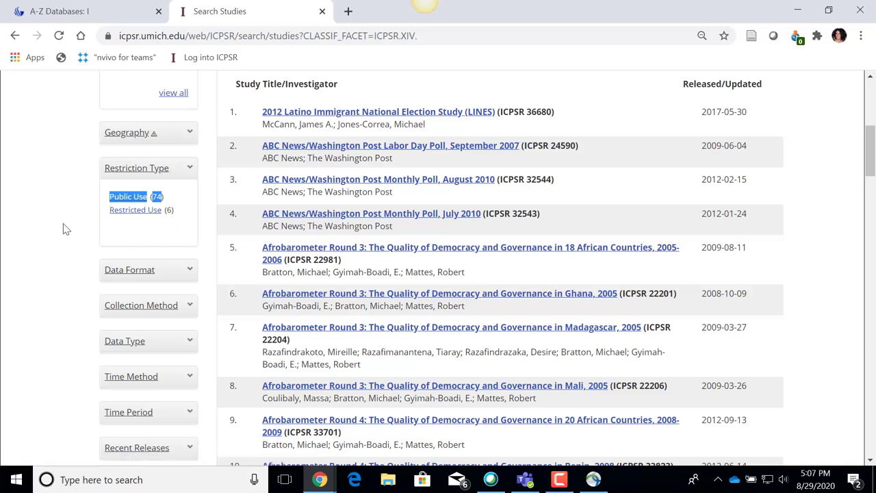
{"action": "left_click", "coordinate": [167, 199]}
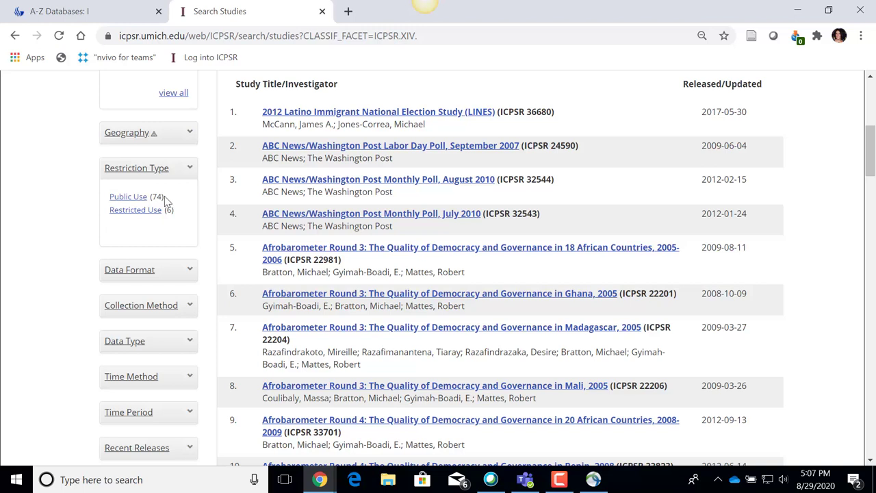
{"action": "left_click_drag", "start_coordinate": [167, 200], "coordinate": [89, 201]}
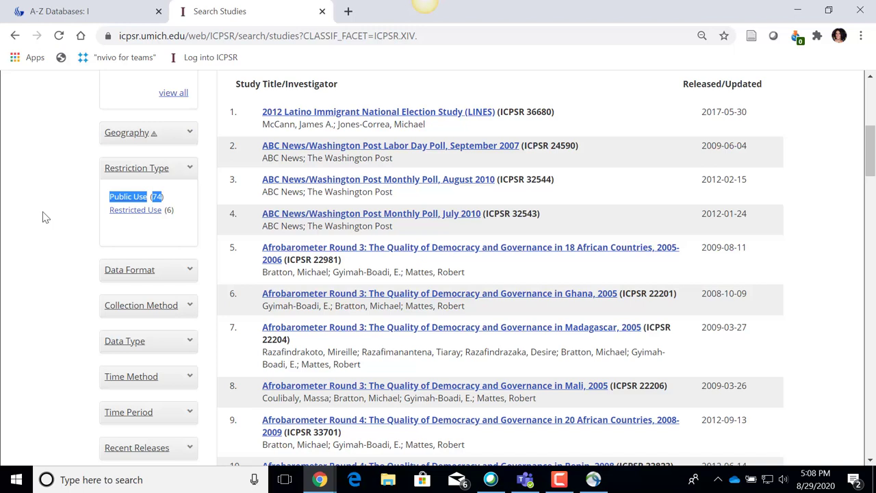
{"action": "left_click", "coordinate": [143, 229]}
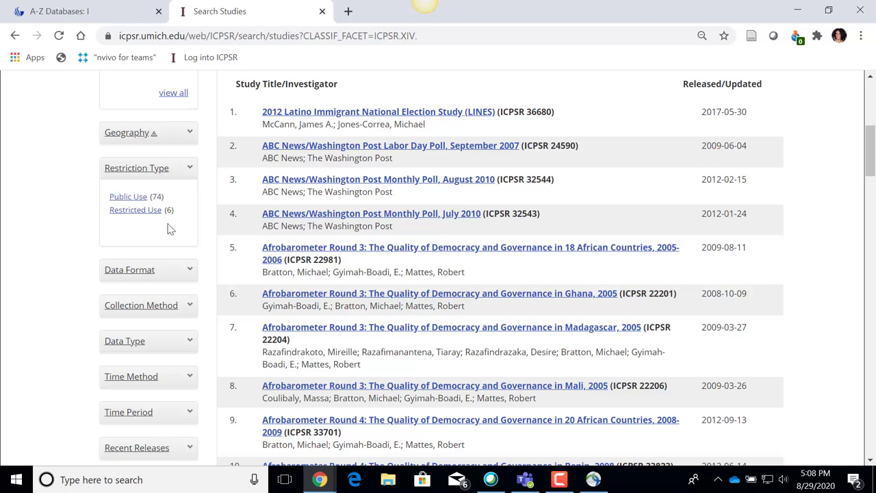
{"action": "left_click_drag", "start_coordinate": [170, 216], "coordinate": [110, 217]}
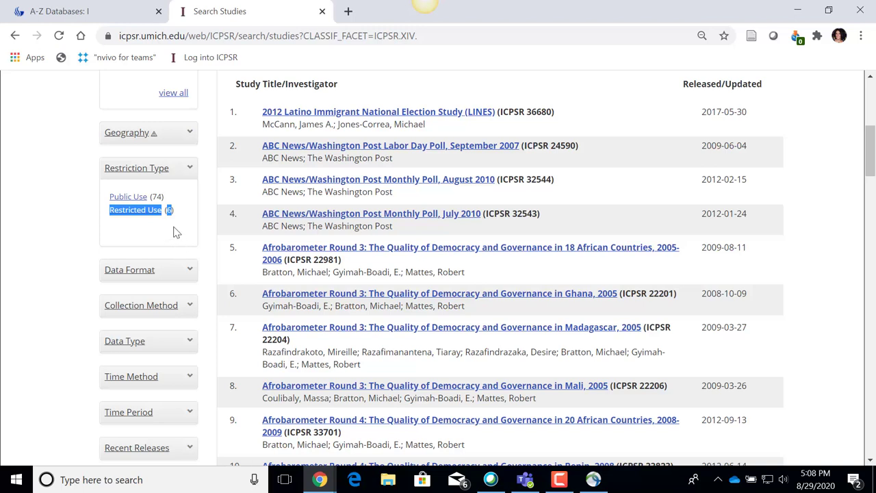
{"action": "left_click", "coordinate": [175, 232]}
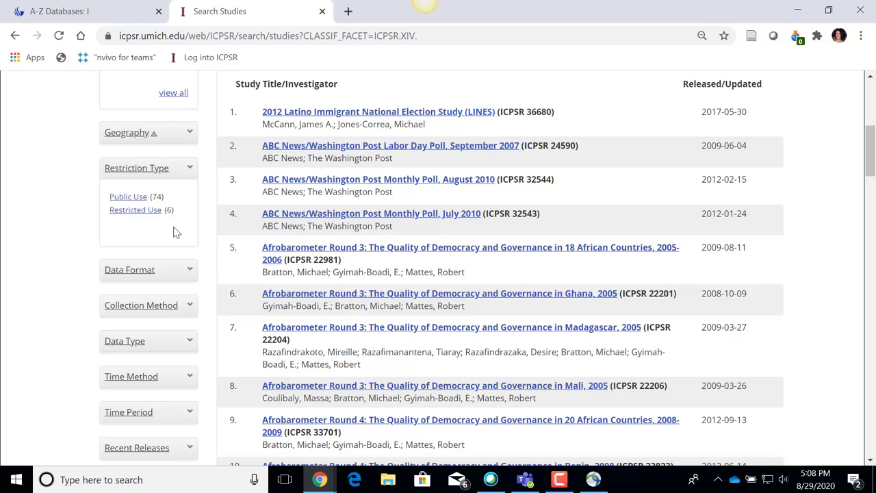
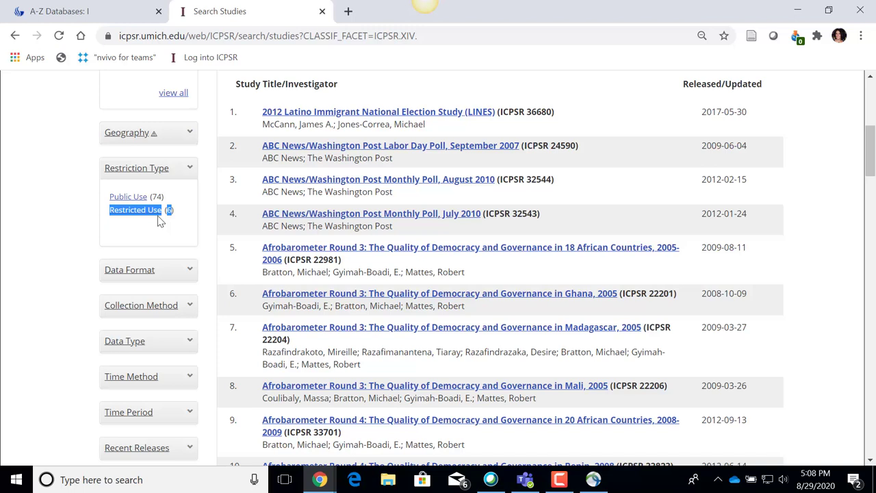
- Point out the Restricted Use (6) filter and browse the 75 search results
{"action": "left_click", "coordinate": [77, 219]}
{"action": "left_click_drag", "start_coordinate": [185, 219], "coordinate": [108, 210]}
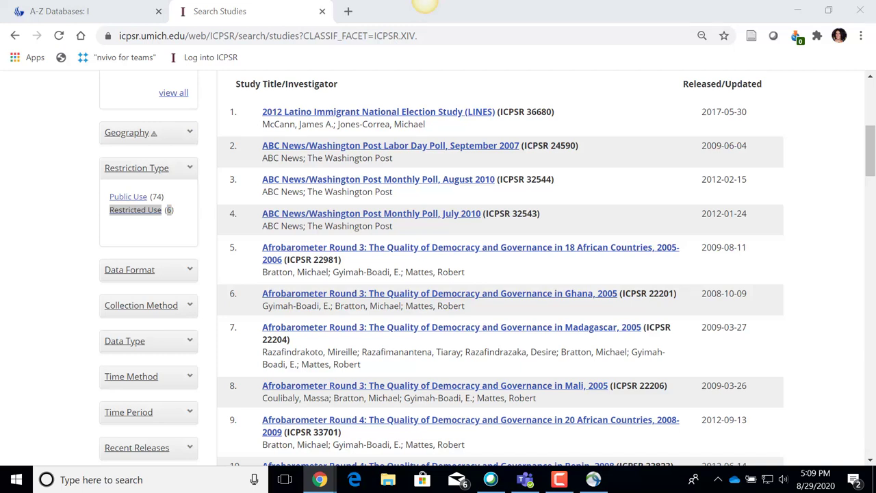
{"action": "left_click", "coordinate": [45, 238]}
{"action": "scroll", "coordinate": [56, 236], "scroll_direction": "up", "scroll_amount": 1}
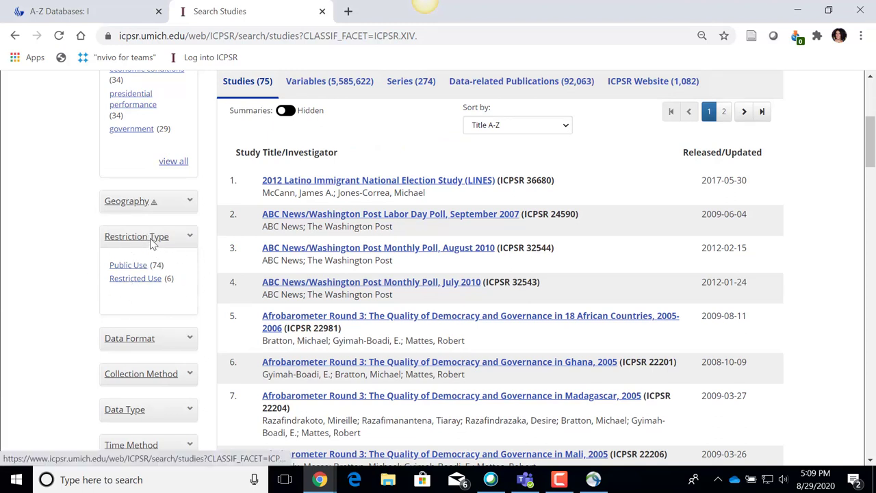
{"action": "scroll", "coordinate": [79, 265], "scroll_direction": "down", "scroll_amount": 2}
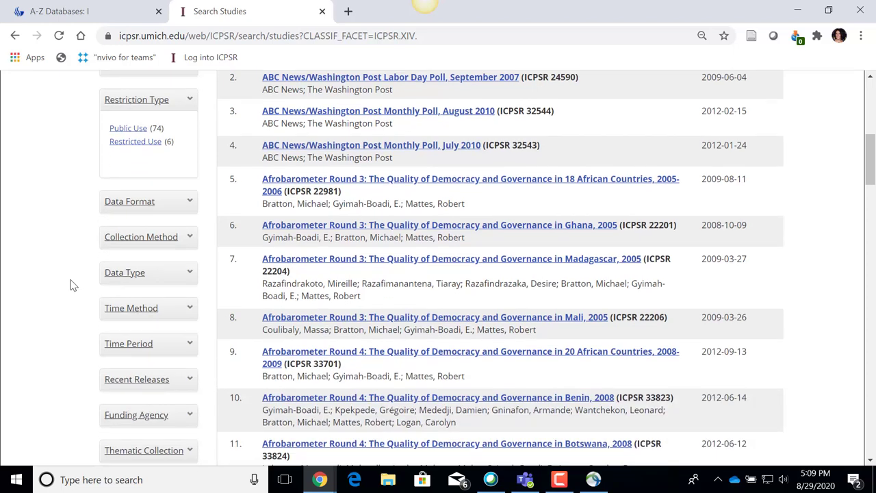
{"action": "scroll", "coordinate": [74, 286], "scroll_direction": "up", "scroll_amount": 4}
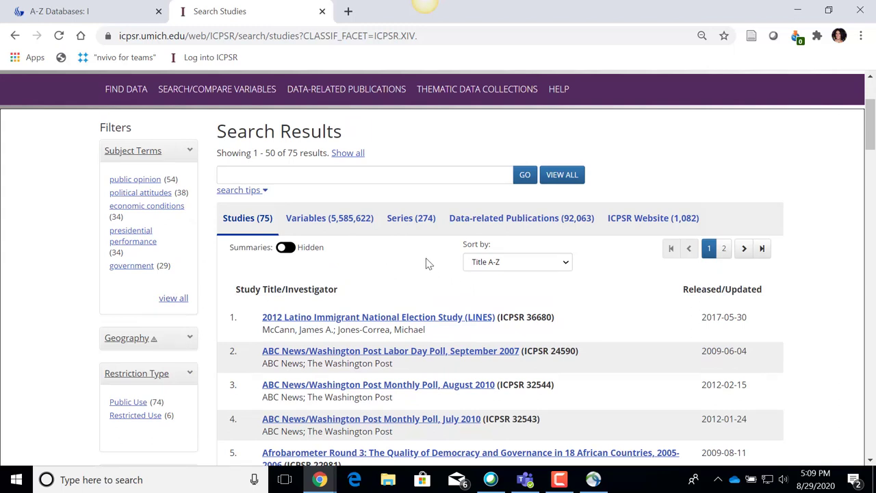
{"action": "scroll", "coordinate": [434, 268], "scroll_direction": "down", "scroll_amount": 1}
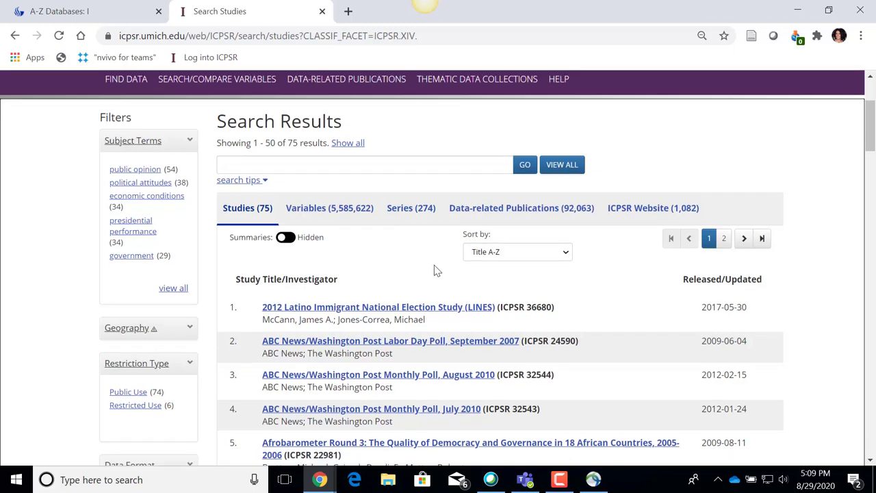
{"action": "scroll", "coordinate": [438, 267], "scroll_direction": "down", "scroll_amount": 1}
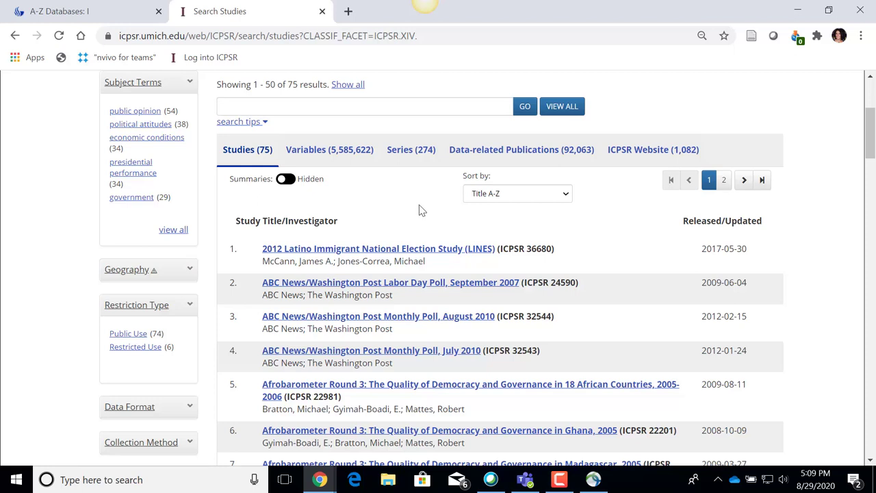
{"action": "scroll", "coordinate": [442, 231], "scroll_direction": "up", "scroll_amount": 1}
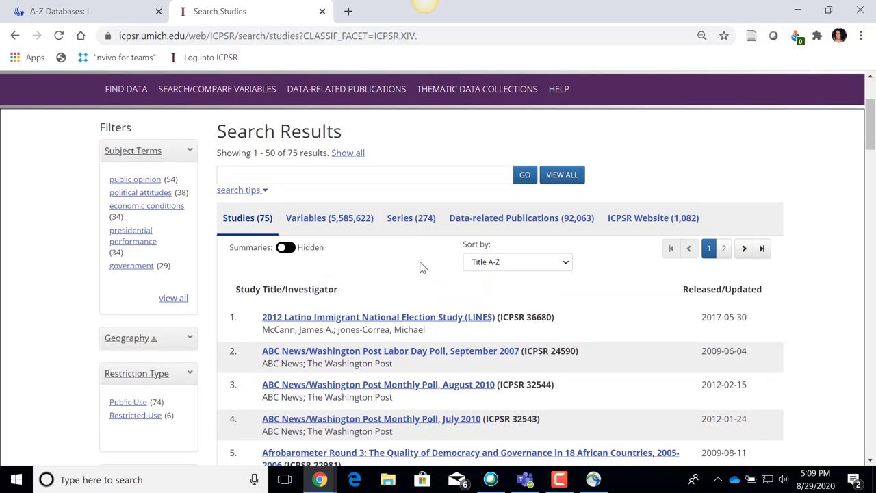
{"action": "scroll", "coordinate": [422, 259], "scroll_direction": "down", "scroll_amount": 1}
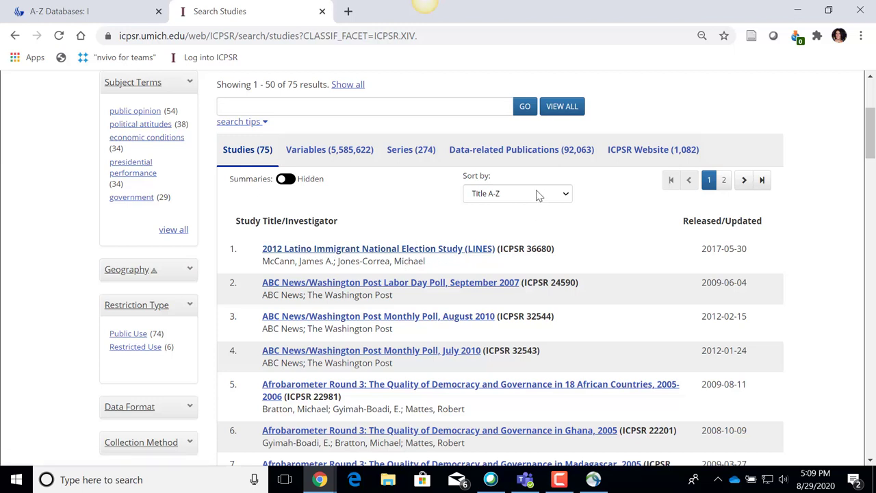
- Sort the study search results by Time Period
{"action": "left_click_drag", "start_coordinate": [464, 174], "coordinate": [498, 180]}
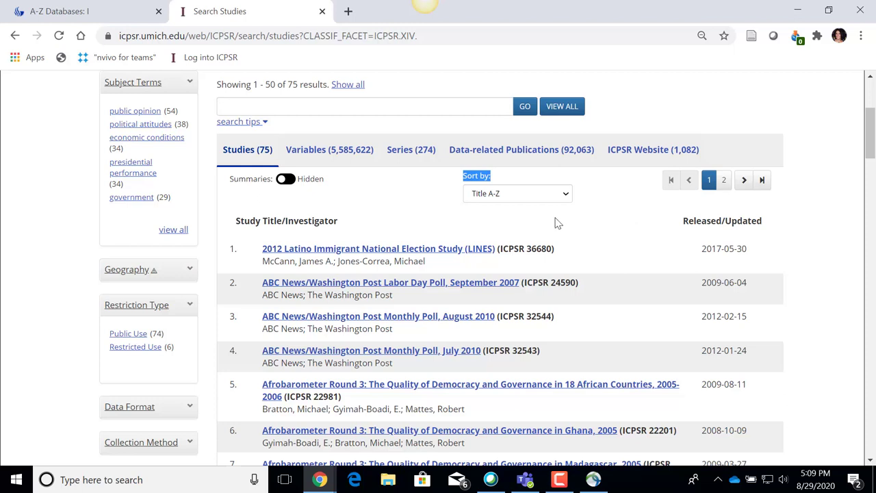
{"action": "left_click", "coordinate": [567, 196]}
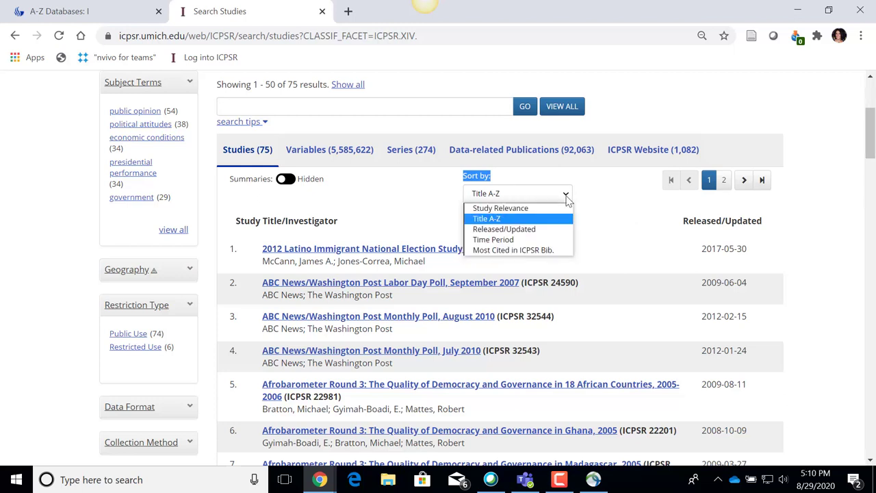
{"action": "left_click", "coordinate": [507, 241]}
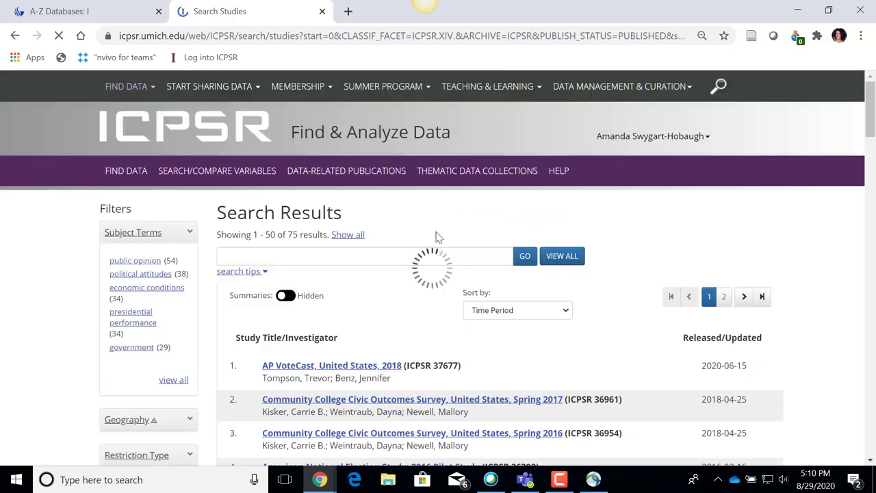
{"action": "scroll", "coordinate": [461, 394], "scroll_direction": "down", "scroll_amount": 3}
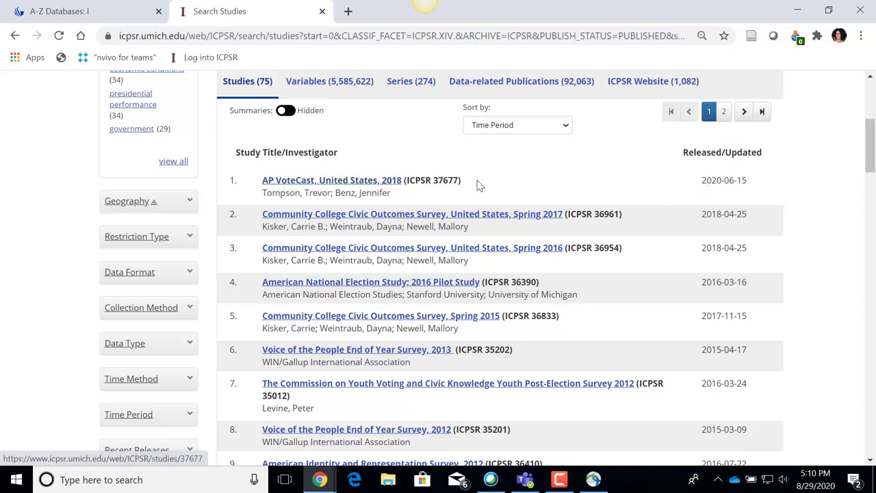
- Note the top result's 2020-06-15 date and find the American Identity and Representation Survey, 2012
{"action": "left_click_drag", "start_coordinate": [701, 182], "coordinate": [751, 183]}
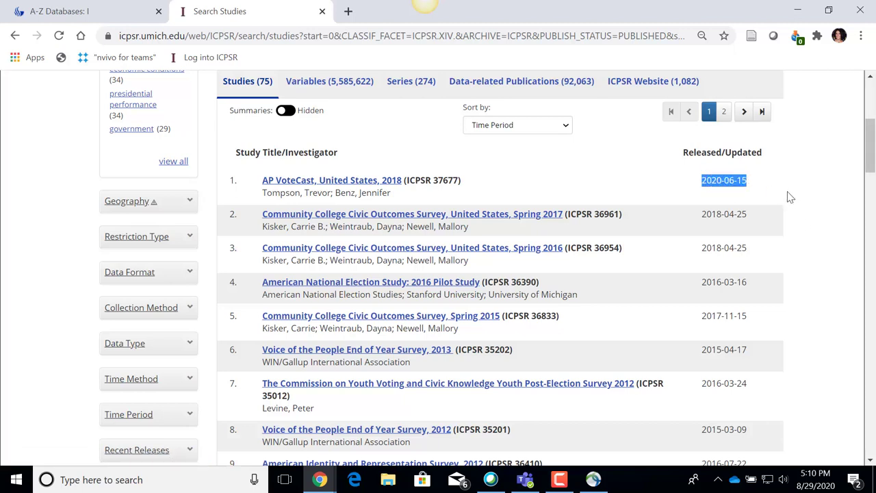
{"action": "left_click", "coordinate": [506, 186]}
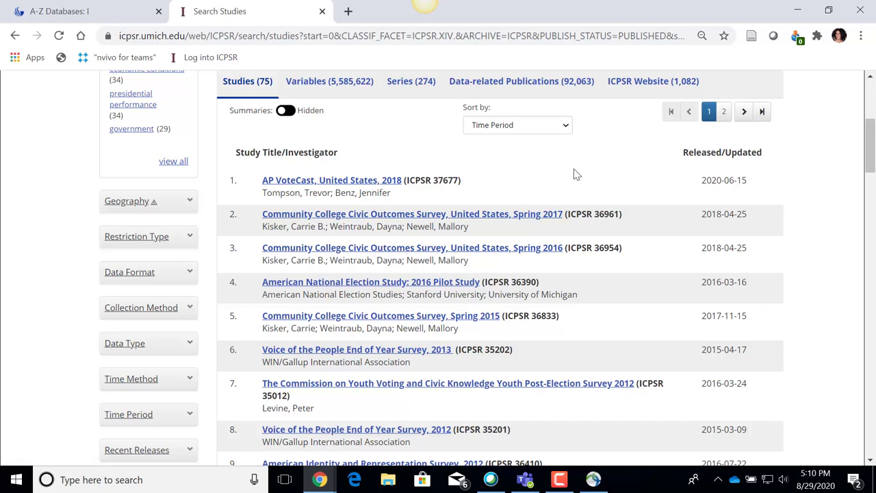
{"action": "scroll", "coordinate": [577, 175], "scroll_direction": "down", "scroll_amount": 5}
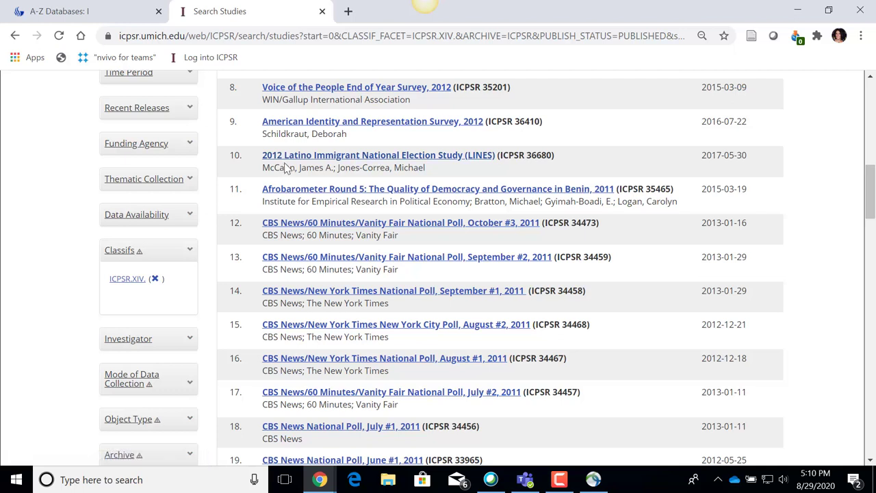
{"action": "scroll", "coordinate": [301, 212], "scroll_direction": "up", "scroll_amount": 1}
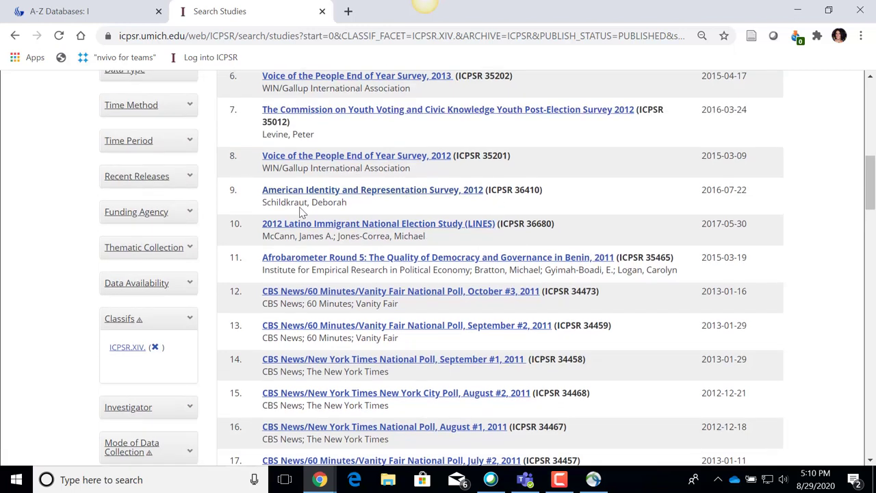
{"action": "left_click_drag", "start_coordinate": [261, 192], "coordinate": [558, 196]}
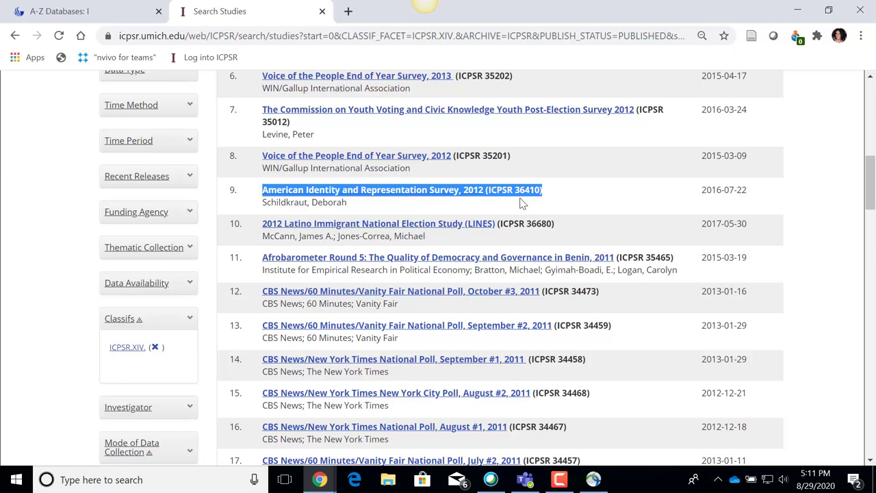
{"action": "left_click", "coordinate": [576, 195]}
- Open the American Identity and Representation Survey, 2012 (ICPSR 36410) study page and highlight its title
{"action": "left_click", "coordinate": [361, 192]}
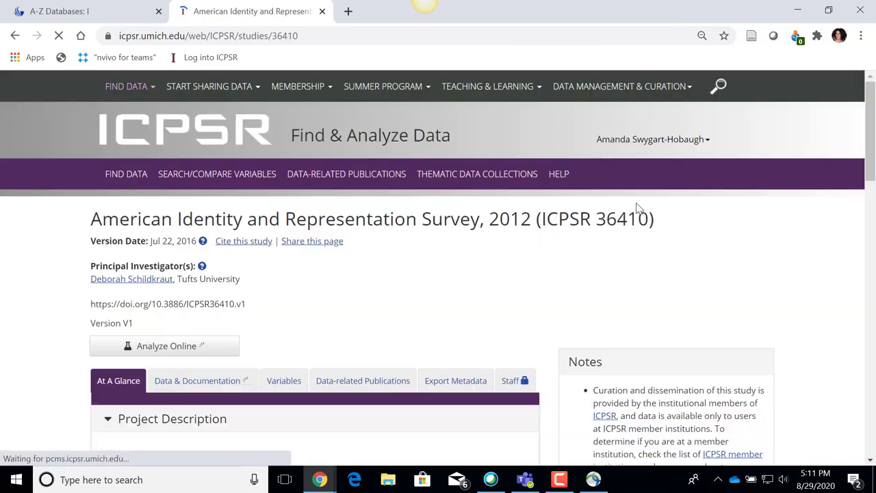
{"action": "scroll", "coordinate": [30, 326], "scroll_direction": "down", "scroll_amount": 2}
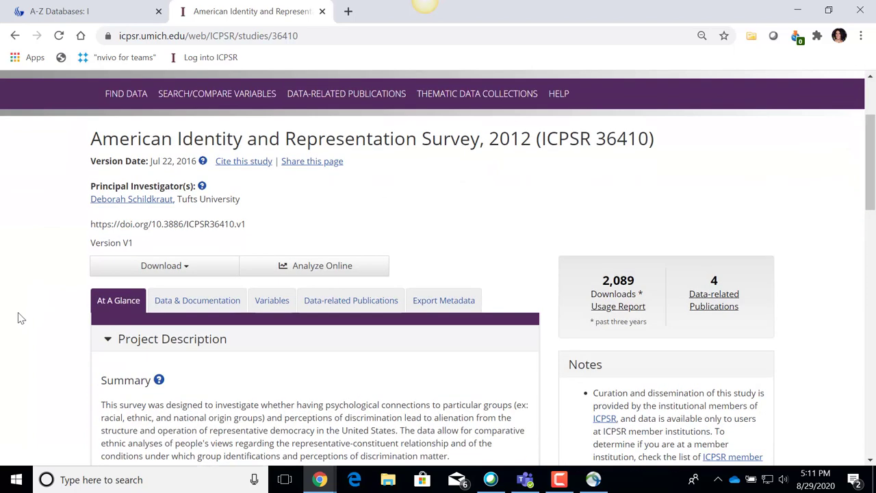
{"action": "left_click_drag", "start_coordinate": [89, 141], "coordinate": [714, 132]}
{"action": "left_click", "coordinate": [61, 182]}
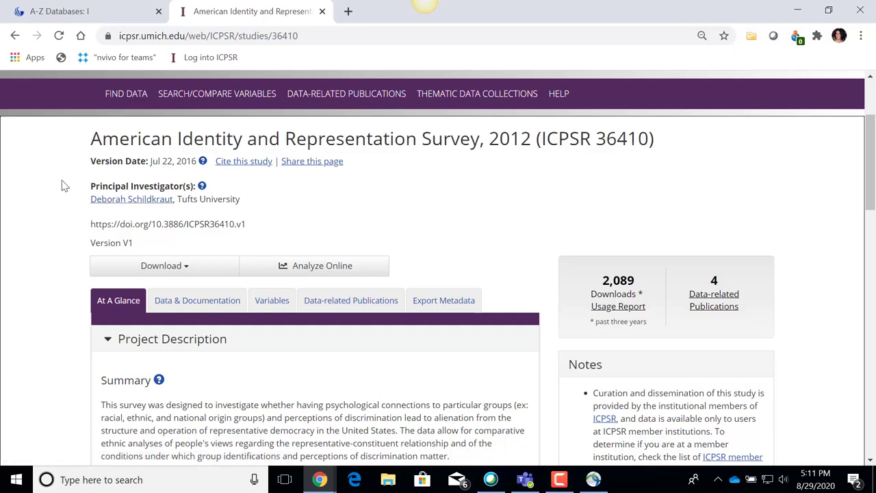
- View the Principal Investigator(s) help explanation, then dismiss it
{"action": "left_click_drag", "start_coordinate": [92, 191], "coordinate": [195, 183]}
{"action": "left_click", "coordinate": [286, 186]}
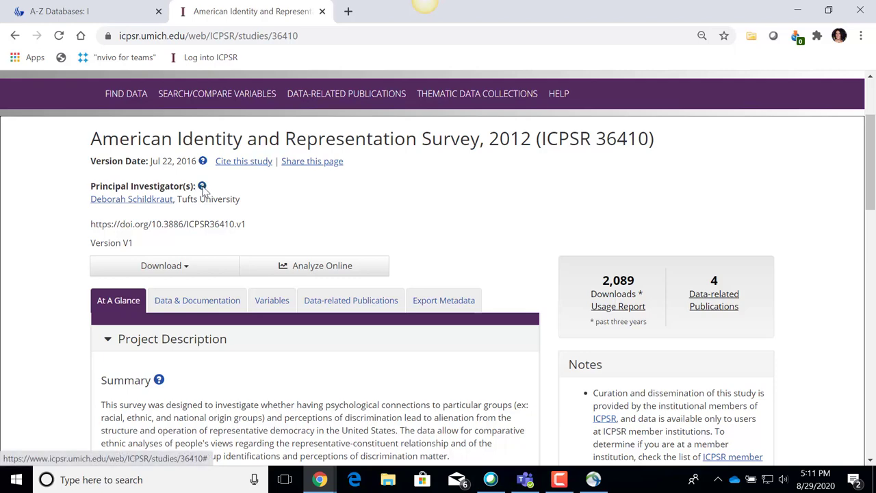
{"action": "left_click", "coordinate": [202, 187]}
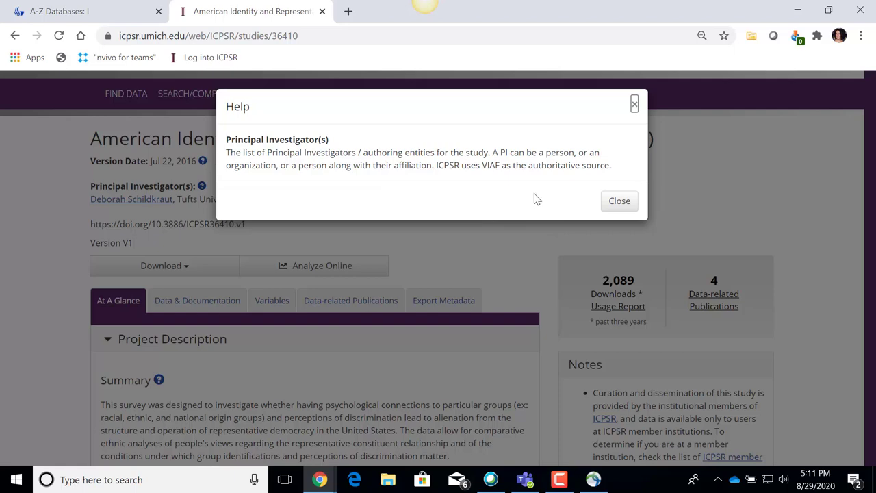
{"action": "left_click", "coordinate": [619, 200]}
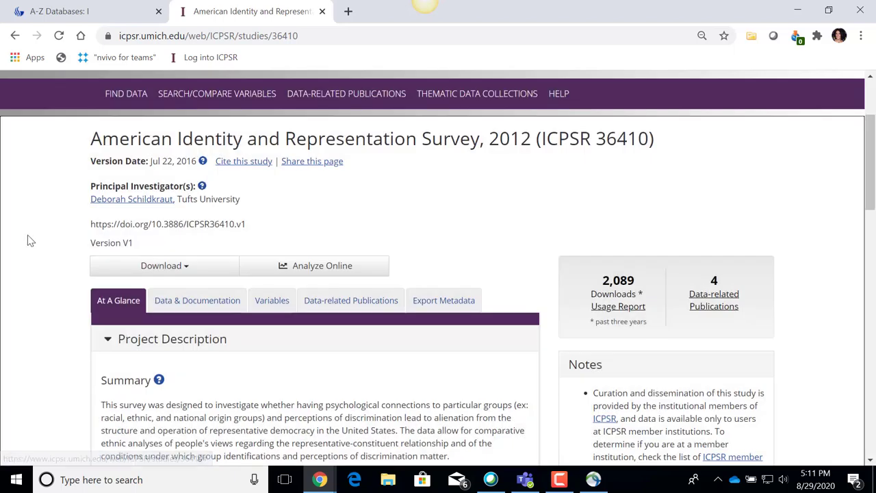
{"action": "scroll", "coordinate": [34, 239], "scroll_direction": "down", "scroll_amount": 2}
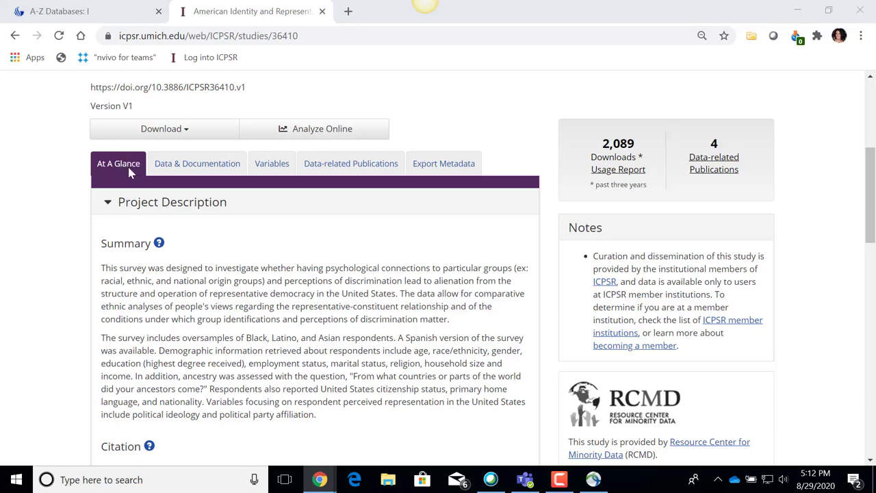
{"action": "left_click", "coordinate": [135, 267]}
{"action": "scroll", "coordinate": [280, 271], "scroll_direction": "down", "scroll_amount": 1}
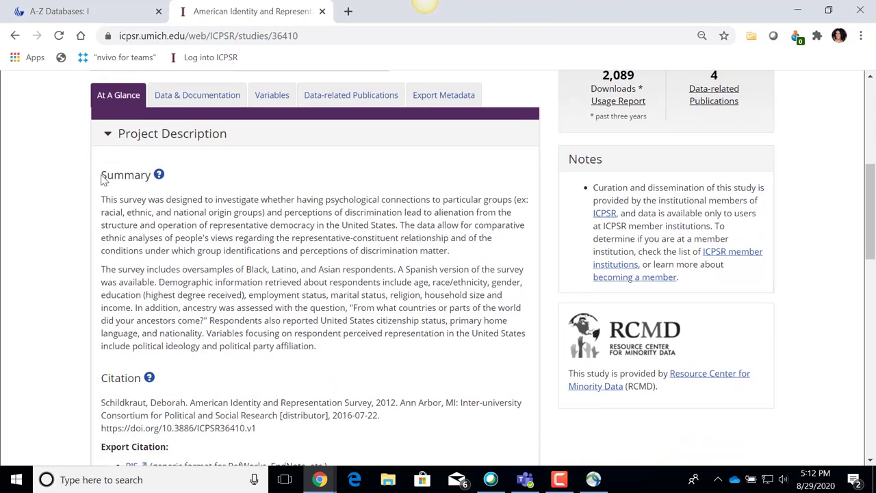
{"action": "scroll", "coordinate": [152, 236], "scroll_direction": "down", "scroll_amount": 1}
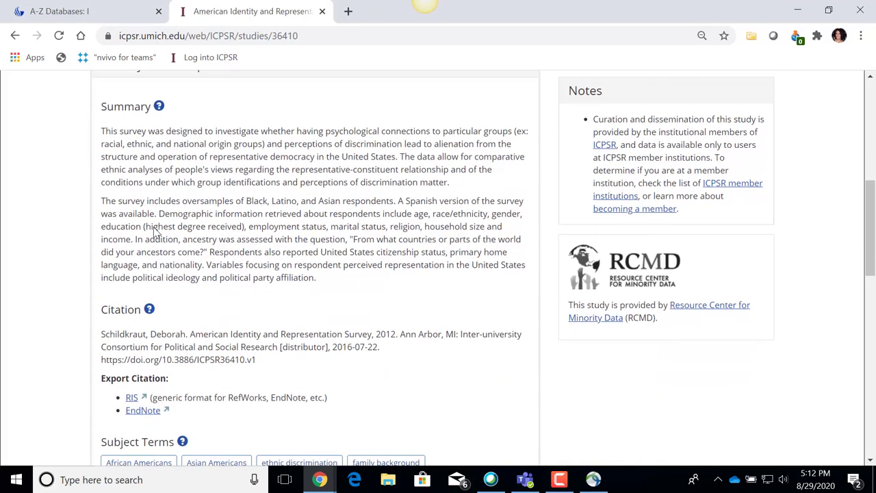
{"action": "scroll", "coordinate": [117, 142], "scroll_direction": "up", "scroll_amount": 1}
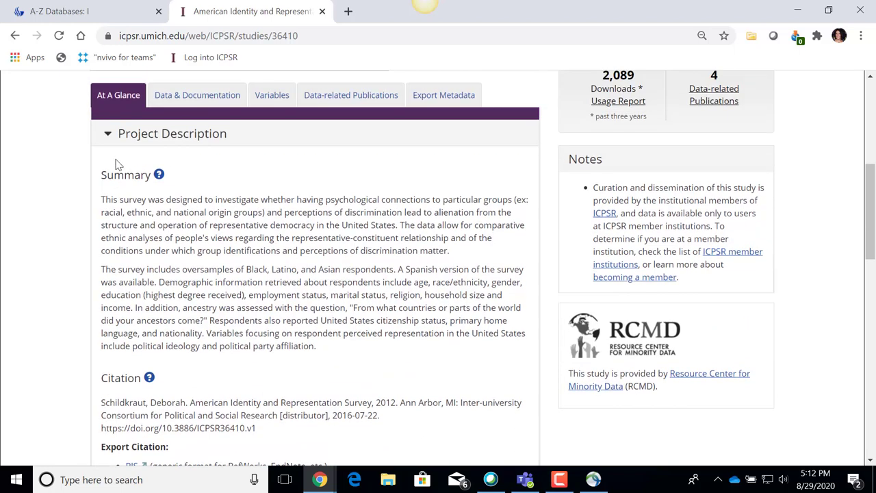
{"action": "scroll", "coordinate": [145, 233], "scroll_direction": "up", "scroll_amount": 1}
{"action": "scroll", "coordinate": [152, 237], "scroll_direction": "up", "scroll_amount": 3}
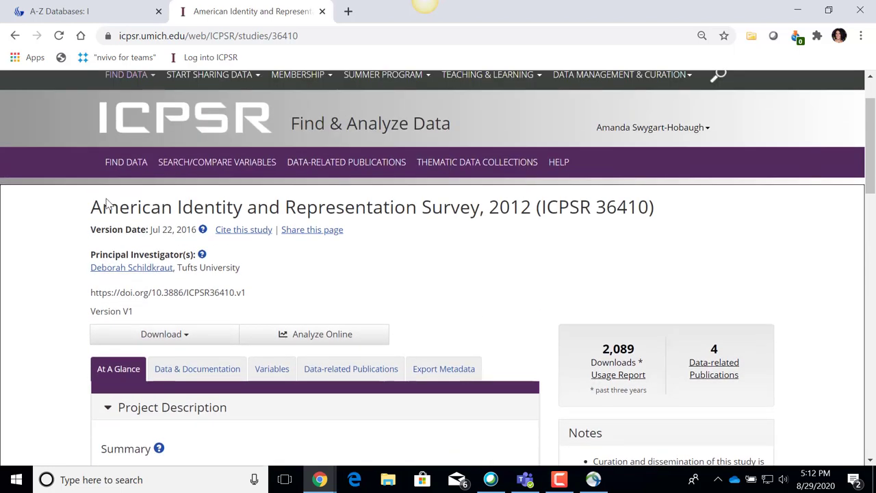
{"action": "left_click_drag", "start_coordinate": [91, 208], "coordinate": [673, 219]}
{"action": "left_click", "coordinate": [49, 302]}
{"action": "scroll", "coordinate": [27, 328], "scroll_direction": "down", "scroll_amount": 3}
{"action": "scroll", "coordinate": [56, 312], "scroll_direction": "down", "scroll_amount": 1}
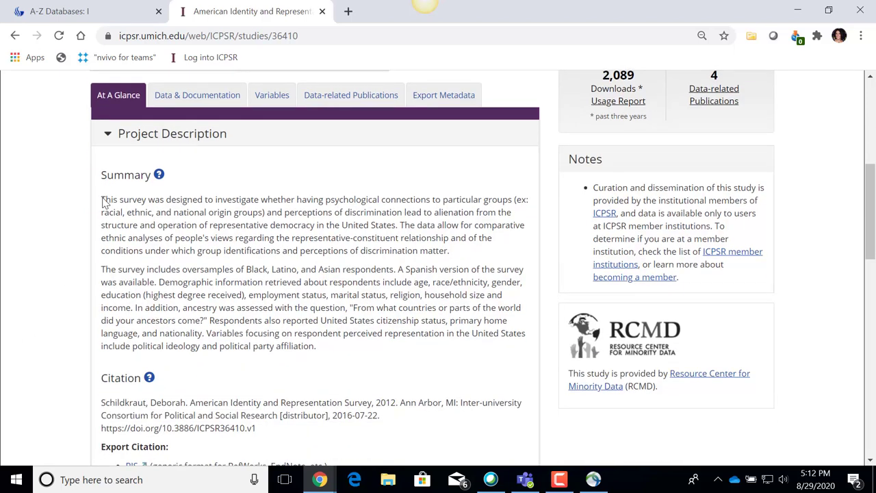
{"action": "left_click_drag", "start_coordinate": [104, 203], "coordinate": [524, 215]}
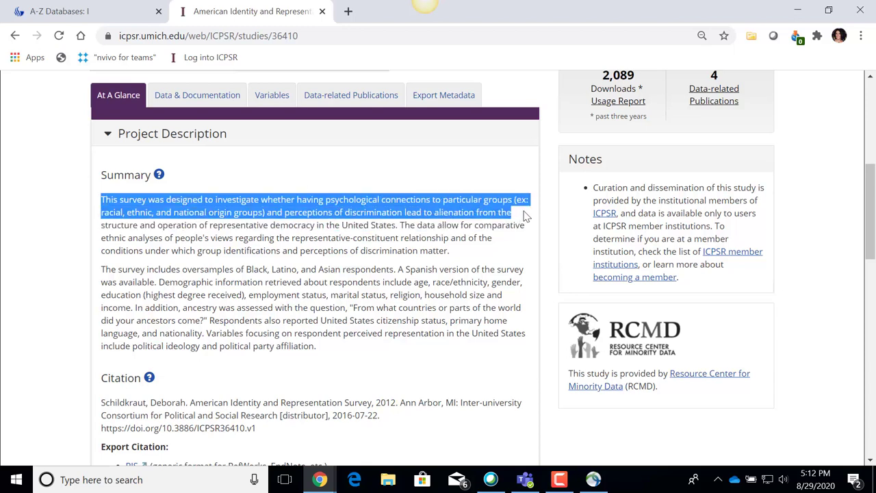
{"action": "left_click_drag", "start_coordinate": [525, 215], "coordinate": [465, 213]}
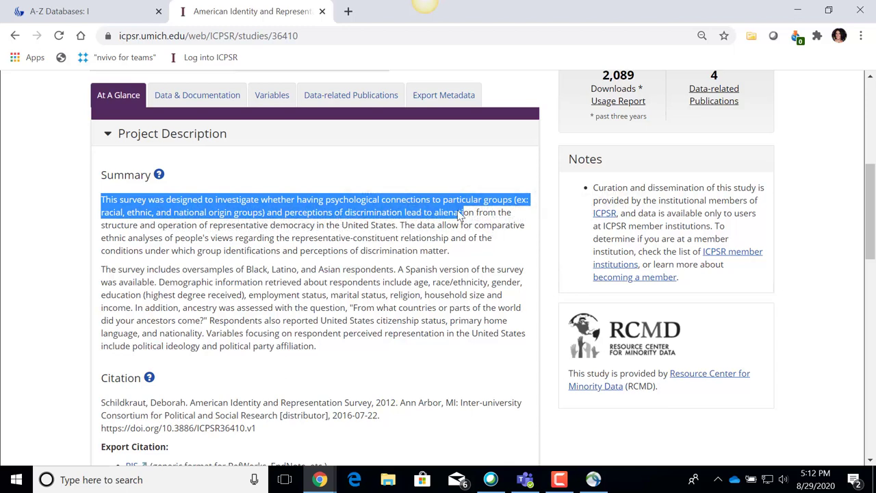
{"action": "left_click_drag", "start_coordinate": [434, 214], "coordinate": [399, 231]}
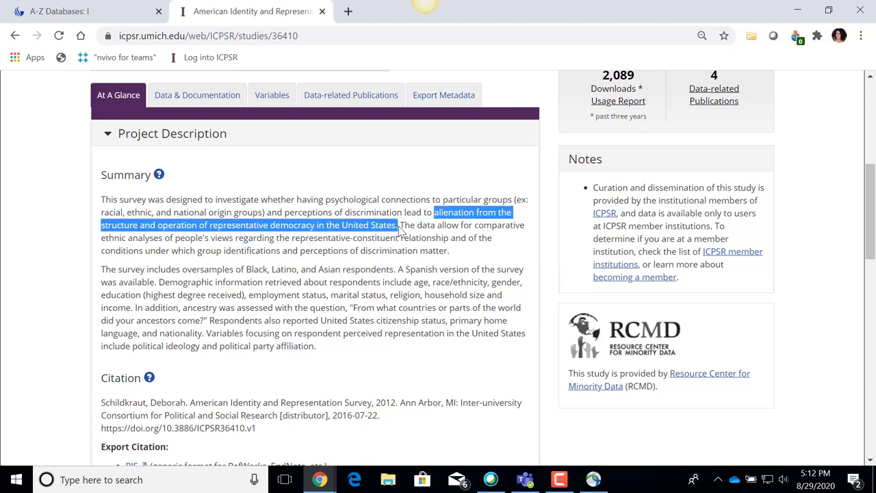
{"action": "left_click", "coordinate": [471, 255]}
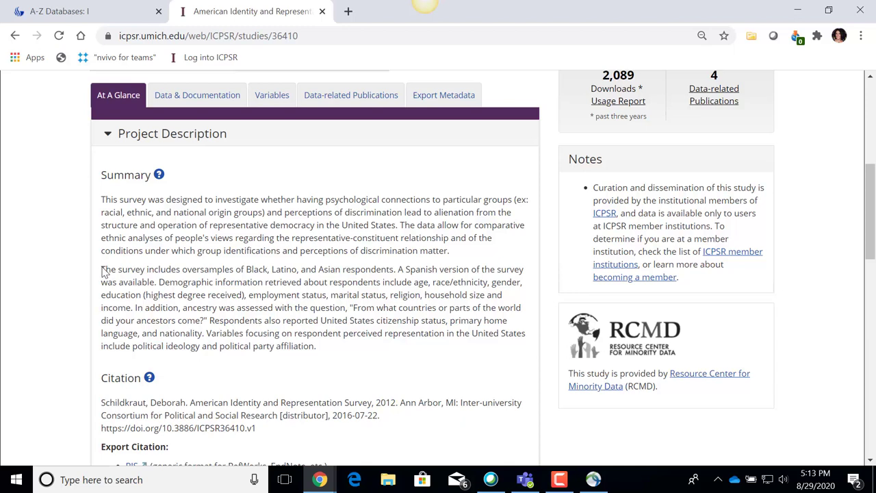
{"action": "left_click_drag", "start_coordinate": [101, 271], "coordinate": [428, 322]}
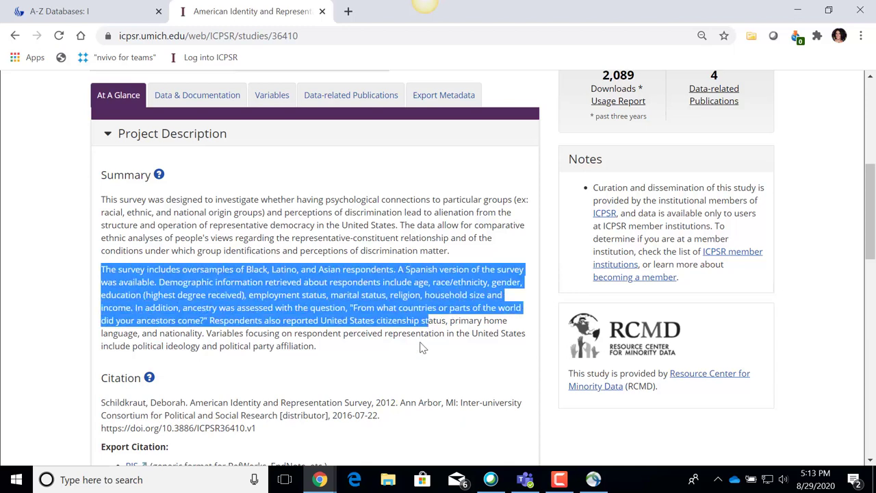
{"action": "left_click", "coordinate": [378, 355]}
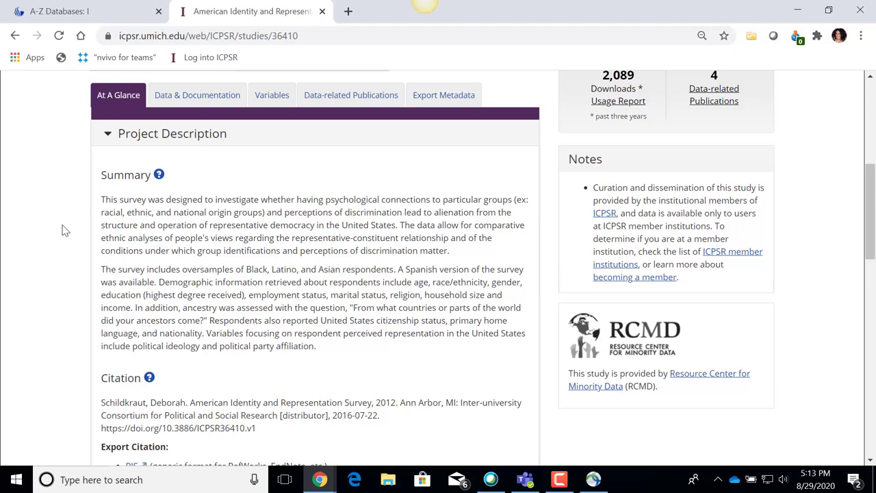
{"action": "left_click_drag", "start_coordinate": [102, 200], "coordinate": [367, 357]}
{"action": "left_click", "coordinate": [58, 270]}
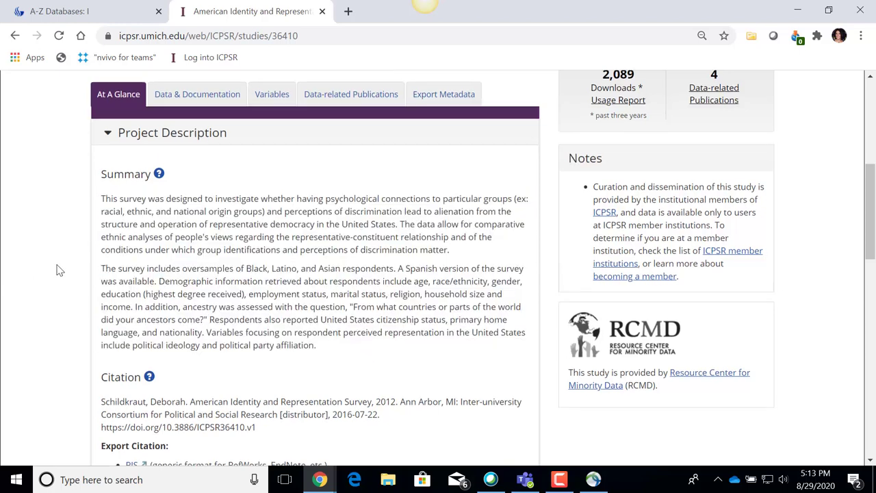
{"action": "scroll", "coordinate": [56, 268], "scroll_direction": "down", "scroll_amount": 3}
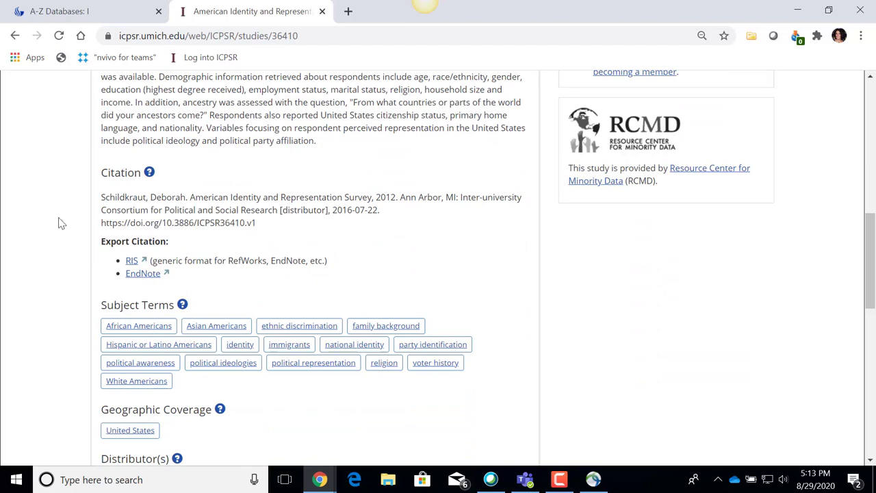
{"action": "left_click_drag", "start_coordinate": [102, 197], "coordinate": [346, 223]}
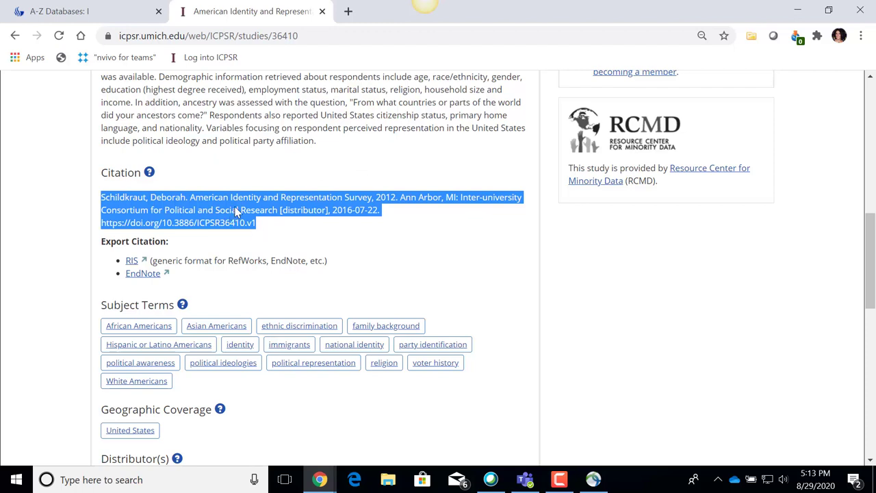
{"action": "left_click", "coordinate": [307, 227]}
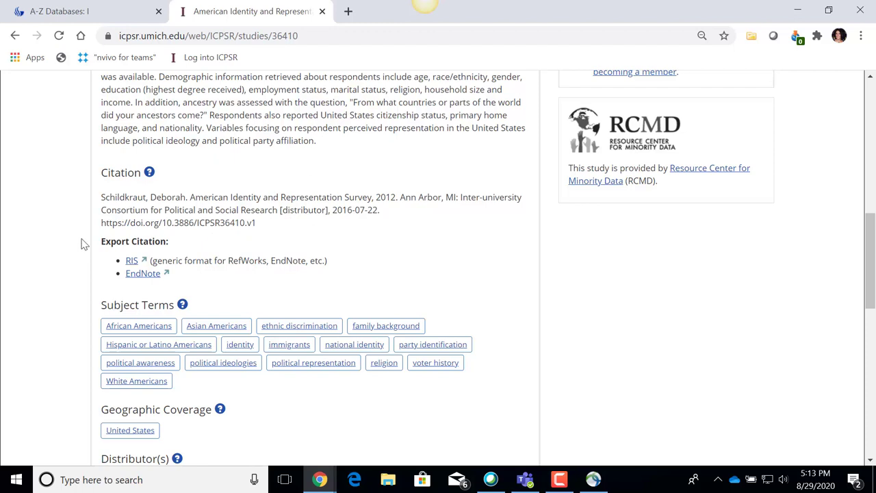
{"action": "scroll", "coordinate": [32, 245], "scroll_direction": "down", "scroll_amount": 2}
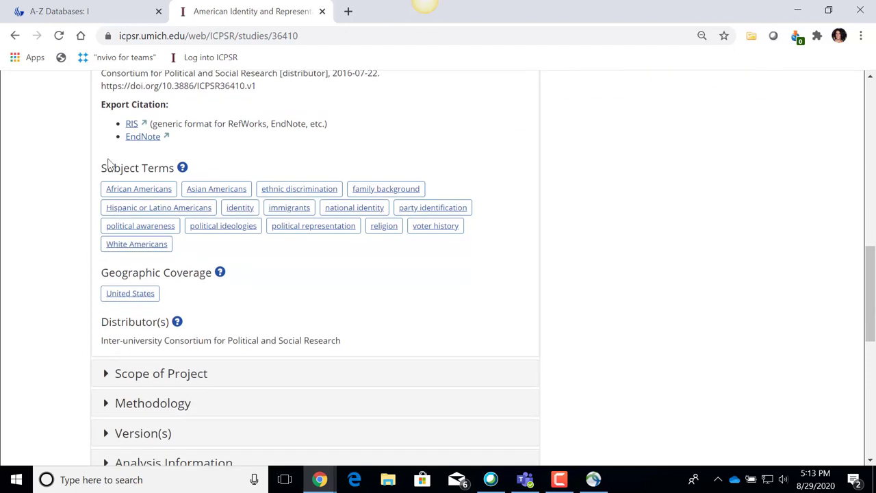
{"action": "left_click_drag", "start_coordinate": [102, 169], "coordinate": [182, 169]}
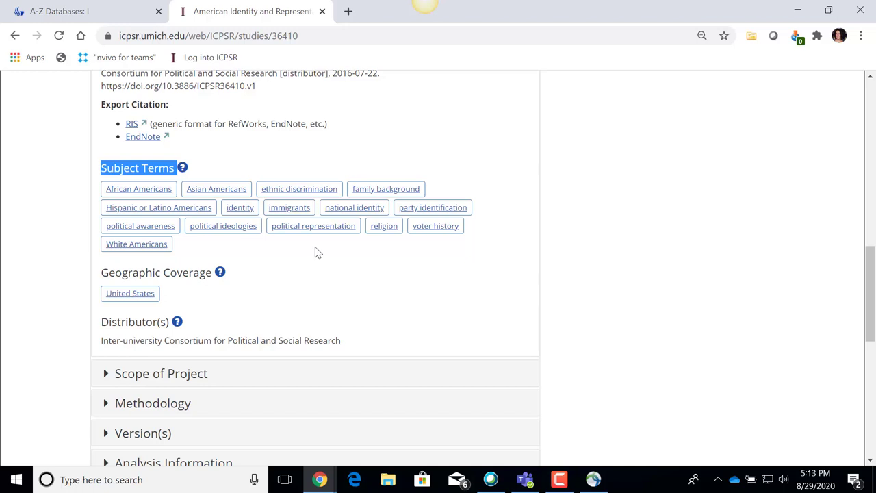
{"action": "left_click", "coordinate": [35, 264]}
{"action": "scroll", "coordinate": [38, 260], "scroll_direction": "down", "scroll_amount": 2}
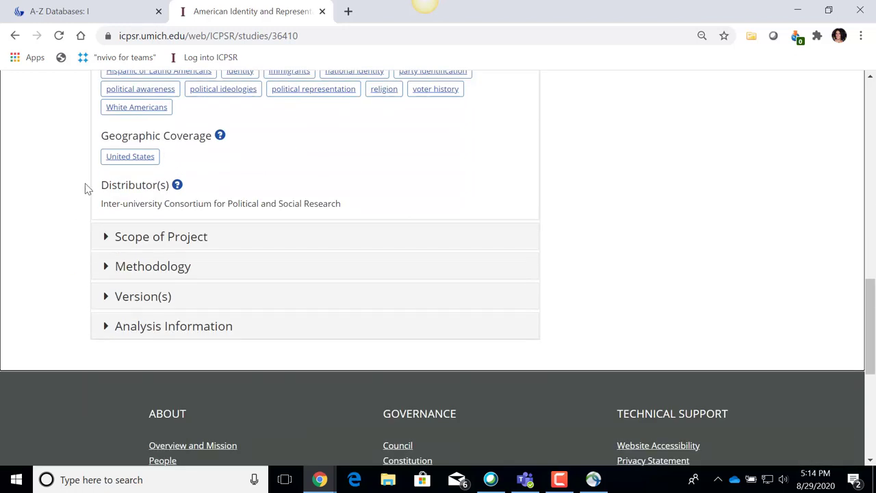
{"action": "left_click_drag", "start_coordinate": [102, 136], "coordinate": [227, 160]}
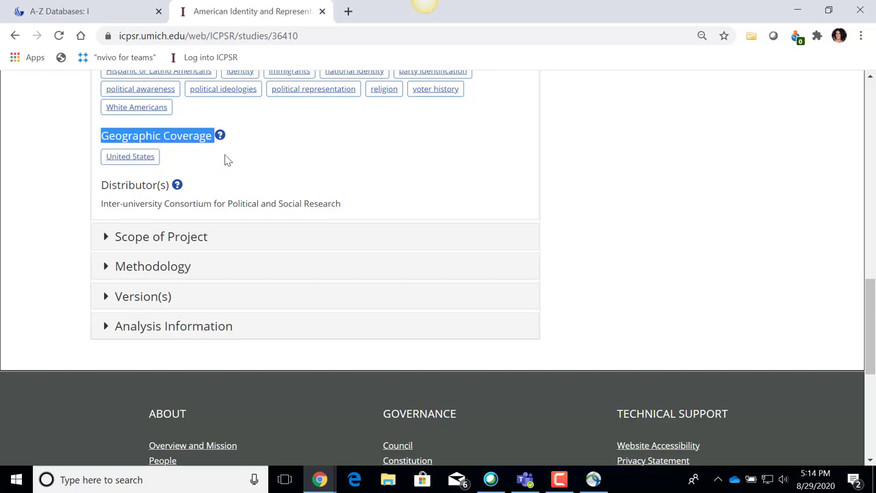
- Expand Scope of Project and Methodology to review collection dates, sample description and response rate
{"action": "left_click", "coordinate": [37, 209]}
{"action": "scroll", "coordinate": [61, 247], "scroll_direction": "down", "scroll_amount": 1}
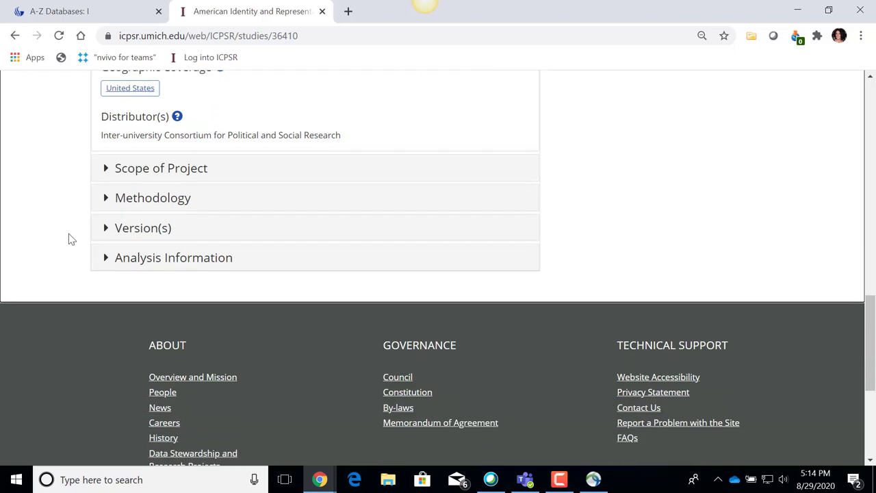
{"action": "left_click", "coordinate": [107, 168]}
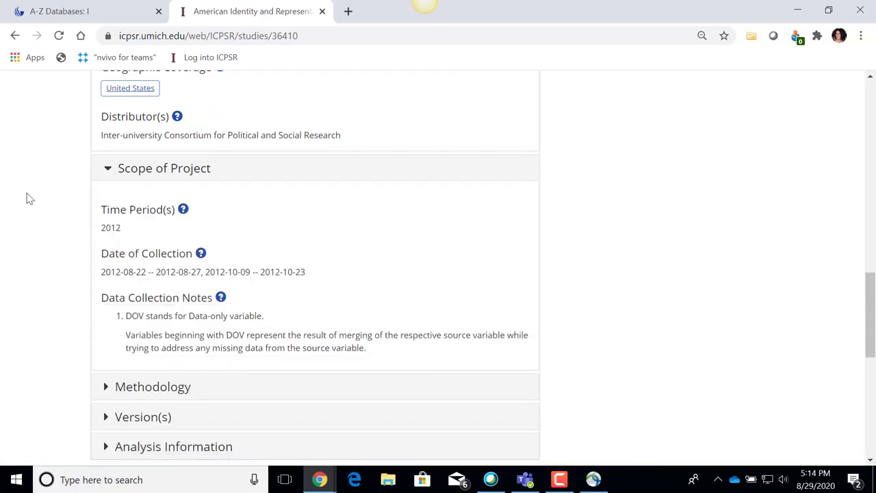
{"action": "scroll", "coordinate": [27, 198], "scroll_direction": "down", "scroll_amount": 3}
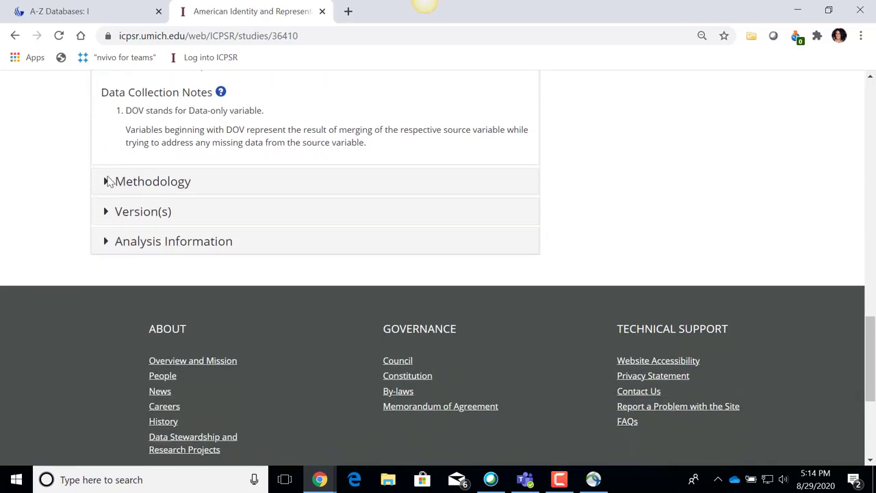
{"action": "left_click", "coordinate": [107, 181]}
{"action": "scroll", "coordinate": [37, 198], "scroll_direction": "down", "scroll_amount": 2}
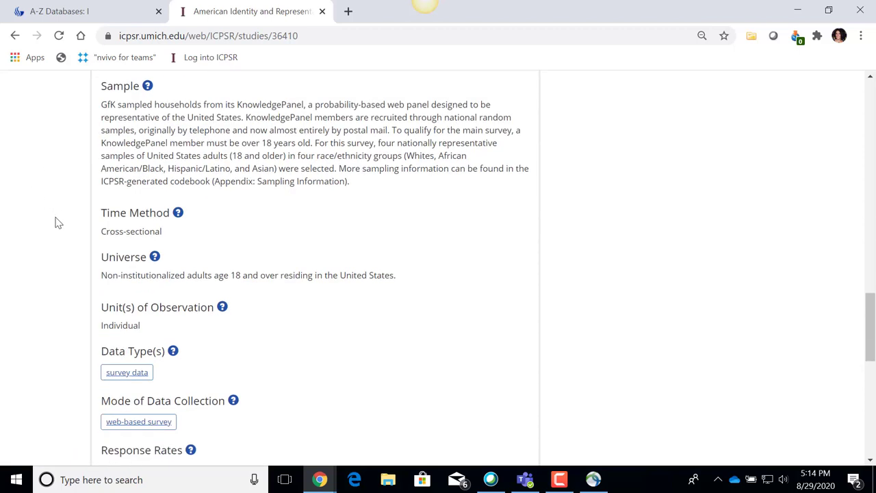
{"action": "scroll", "coordinate": [60, 222], "scroll_direction": "down", "scroll_amount": 2}
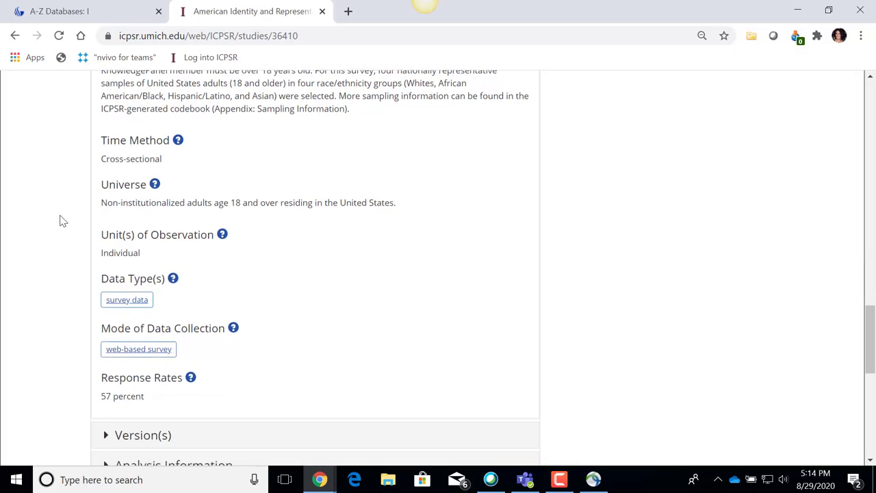
{"action": "scroll", "coordinate": [60, 222], "scroll_direction": "up", "scroll_amount": 15}
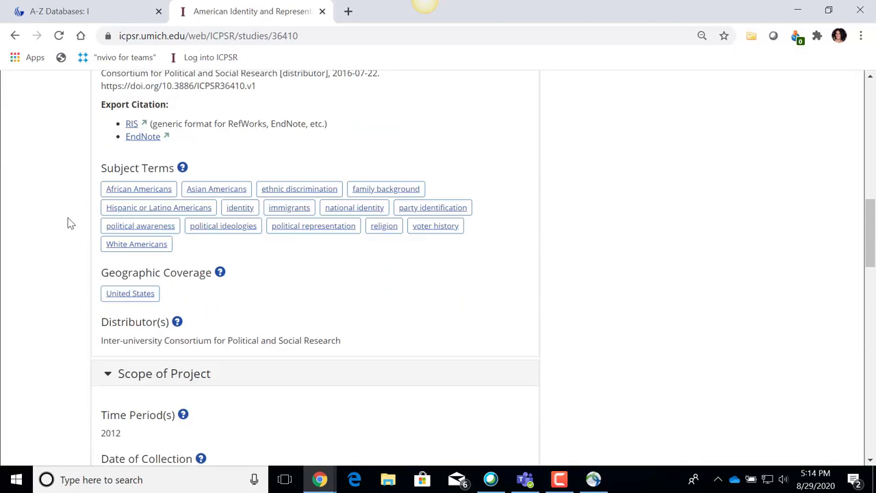
{"action": "scroll", "coordinate": [52, 226], "scroll_direction": "up", "scroll_amount": 2}
{"action": "scroll", "coordinate": [52, 226], "scroll_direction": "down", "scroll_amount": 3}
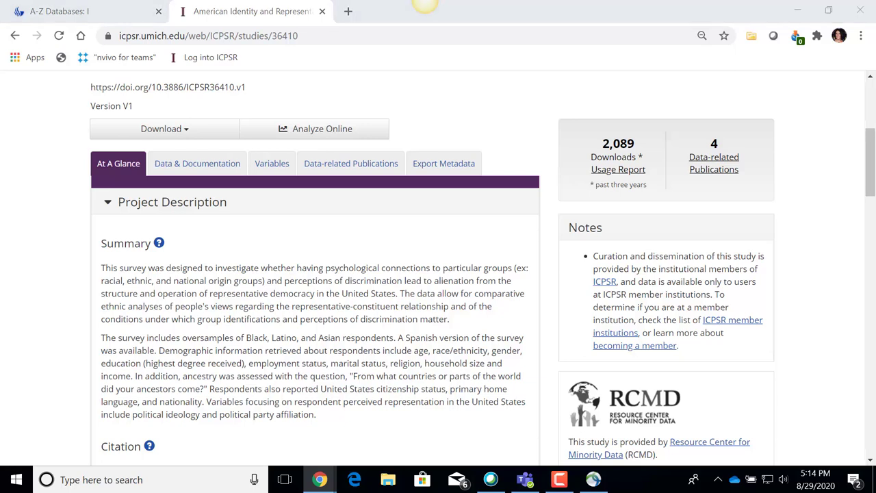
{"action": "left_click", "coordinate": [48, 271]}
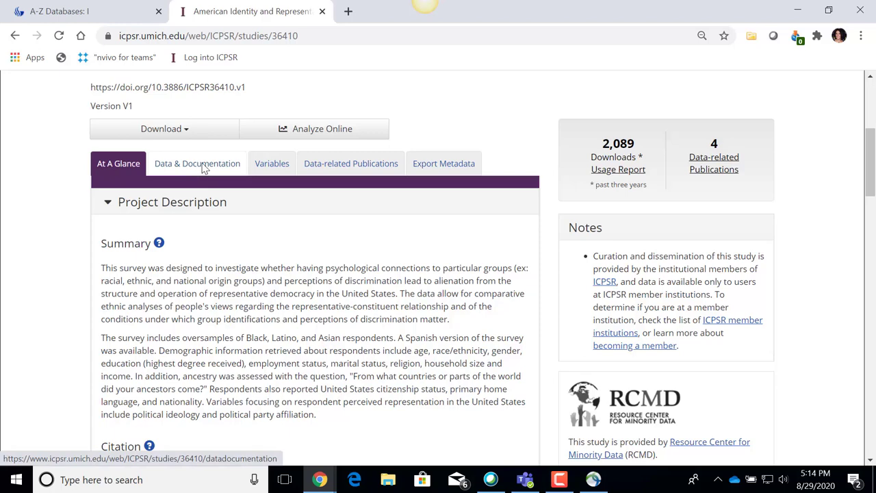
- Show the Data & Documentation listing and highlight the DS1 American Identity and Representation Survey, 2012 file
{"action": "left_click", "coordinate": [203, 165]}
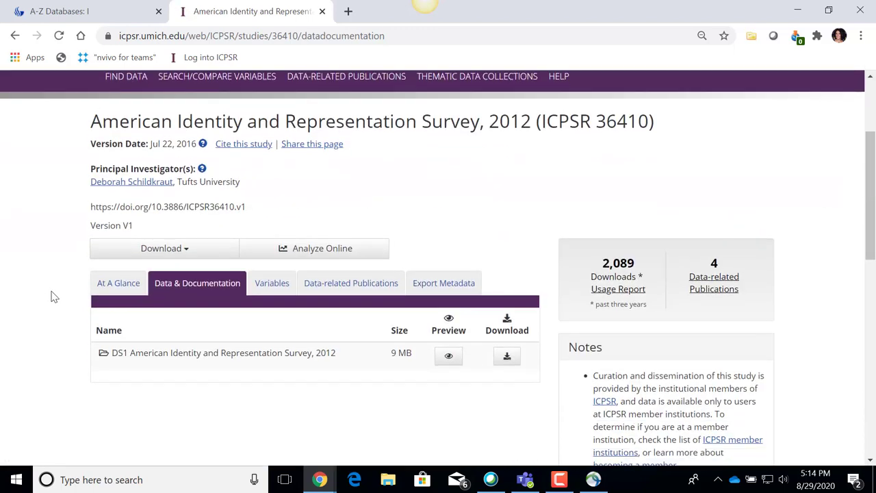
{"action": "scroll", "coordinate": [55, 296], "scroll_direction": "down", "scroll_amount": 2}
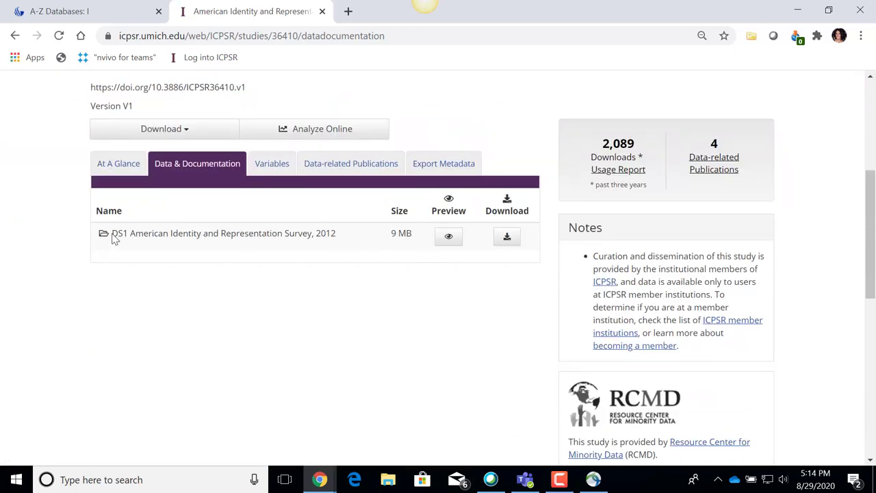
{"action": "left_click_drag", "start_coordinate": [113, 237], "coordinate": [350, 237]}
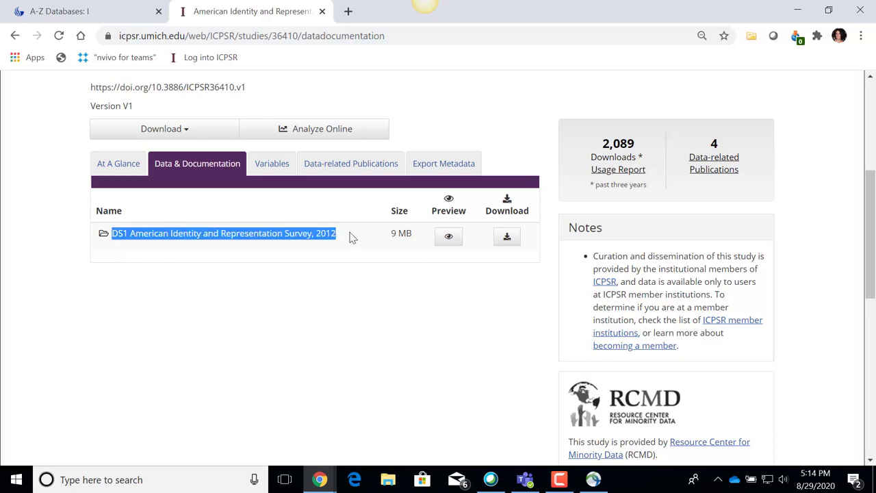
{"action": "left_click", "coordinate": [388, 278]}
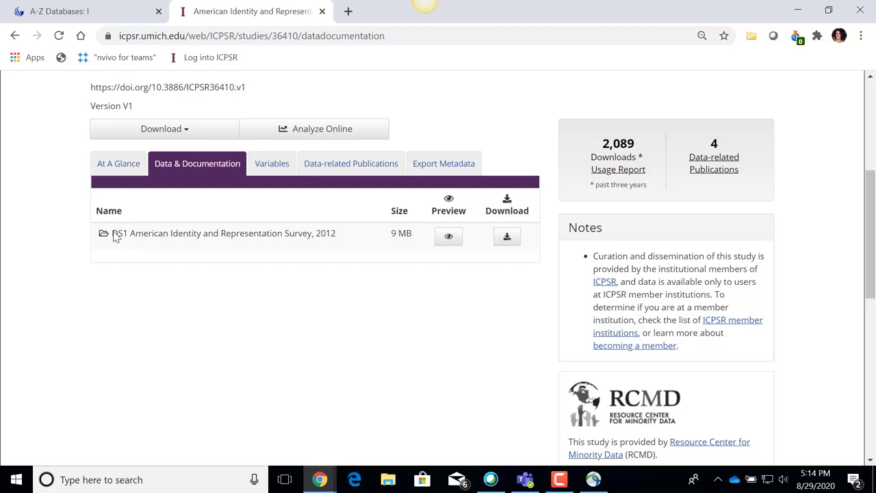
{"action": "left_click_drag", "start_coordinate": [114, 236], "coordinate": [350, 250]}
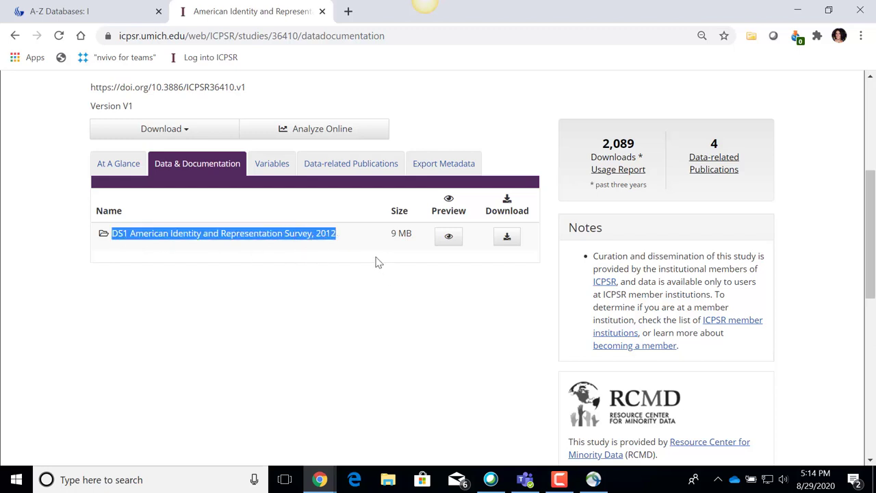
{"action": "left_click", "coordinate": [370, 261]}
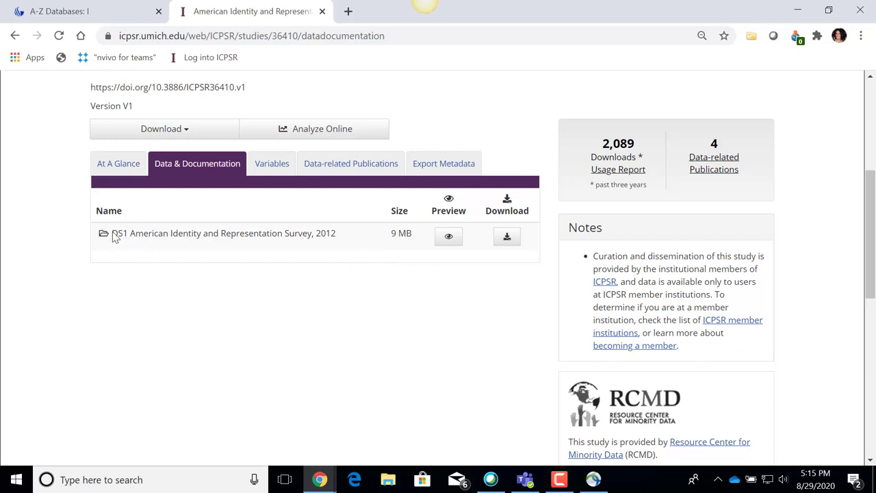
{"action": "left_click_drag", "start_coordinate": [114, 236], "coordinate": [378, 232]}
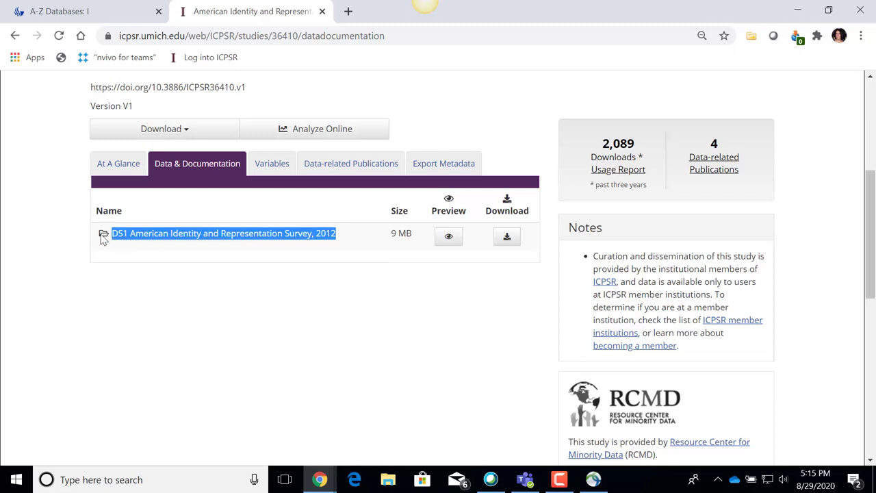
{"action": "left_click", "coordinate": [153, 237]}
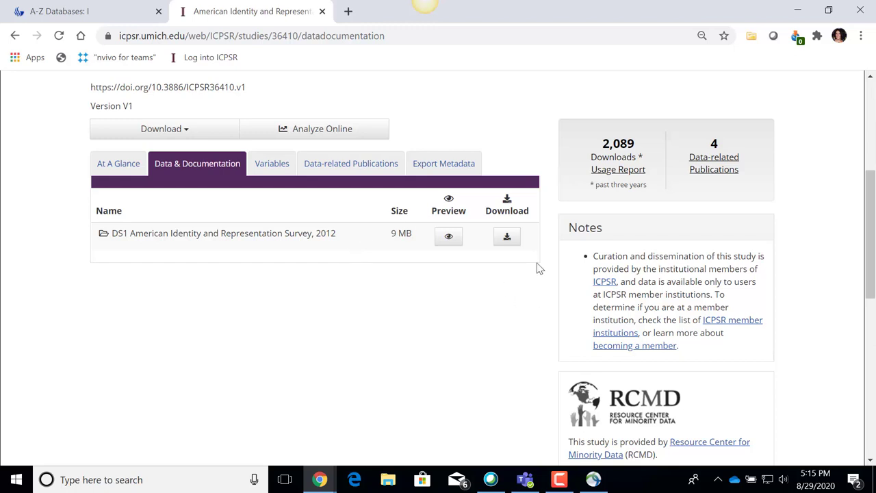
- Choose Stata as the download format for the DS1 dataset
{"action": "left_click", "coordinate": [510, 238]}
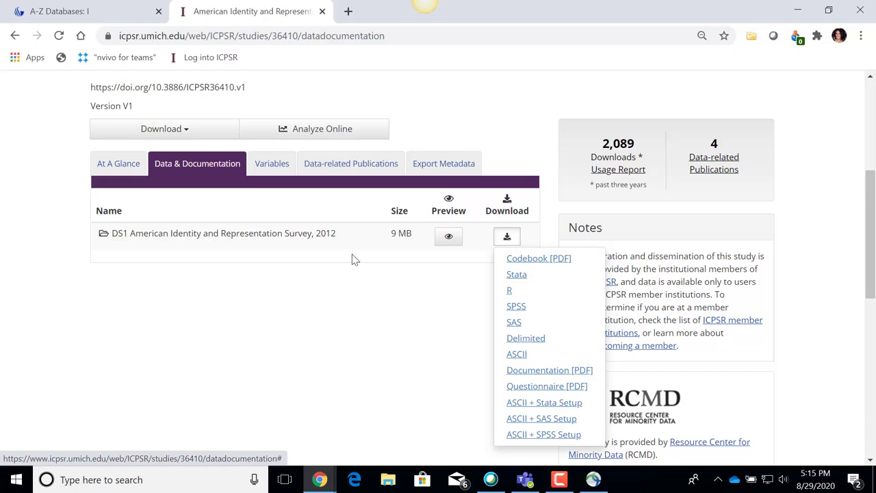
{"action": "left_click", "coordinate": [464, 283]}
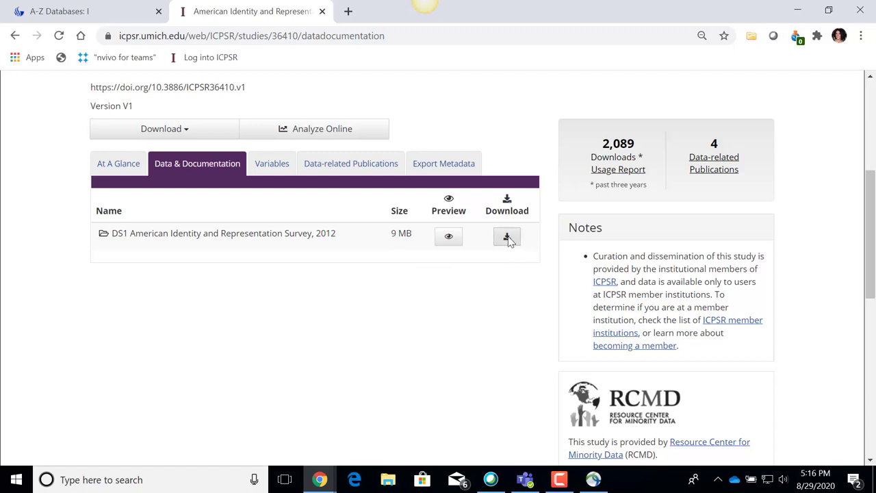
{"action": "scroll", "coordinate": [509, 241], "scroll_direction": "up", "scroll_amount": 4}
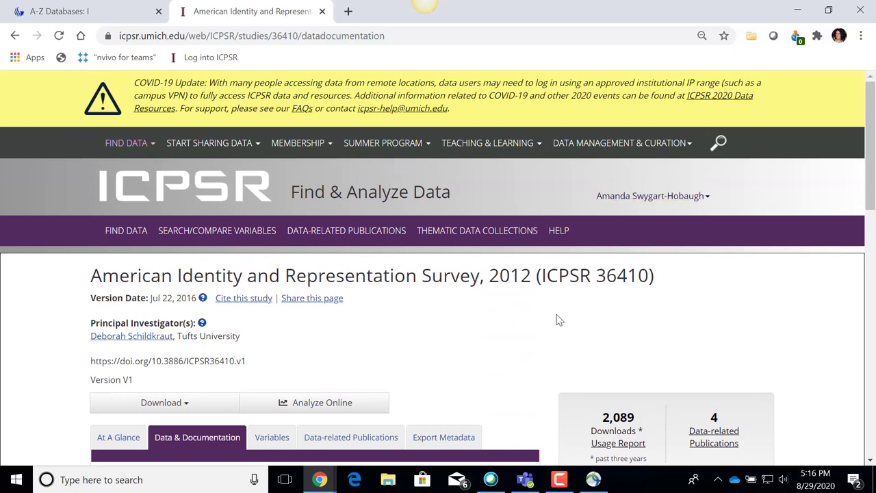
{"action": "scroll", "coordinate": [544, 330], "scroll_direction": "down", "scroll_amount": 4}
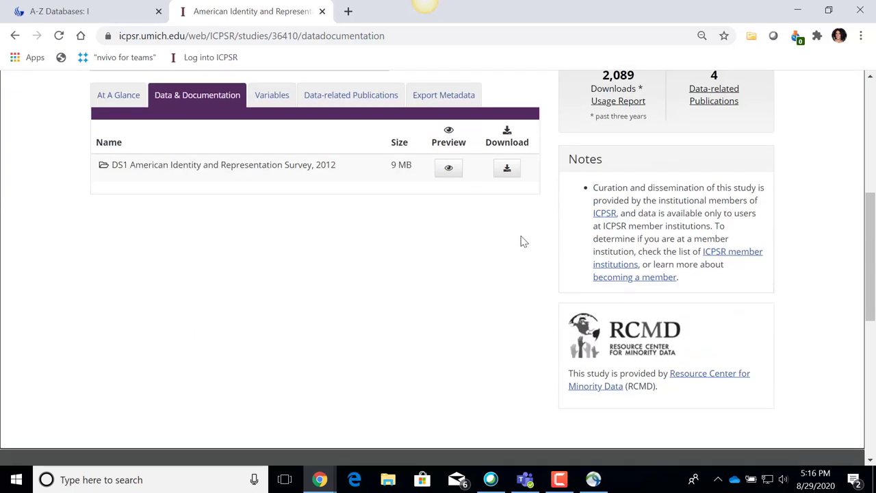
{"action": "left_click", "coordinate": [509, 174]}
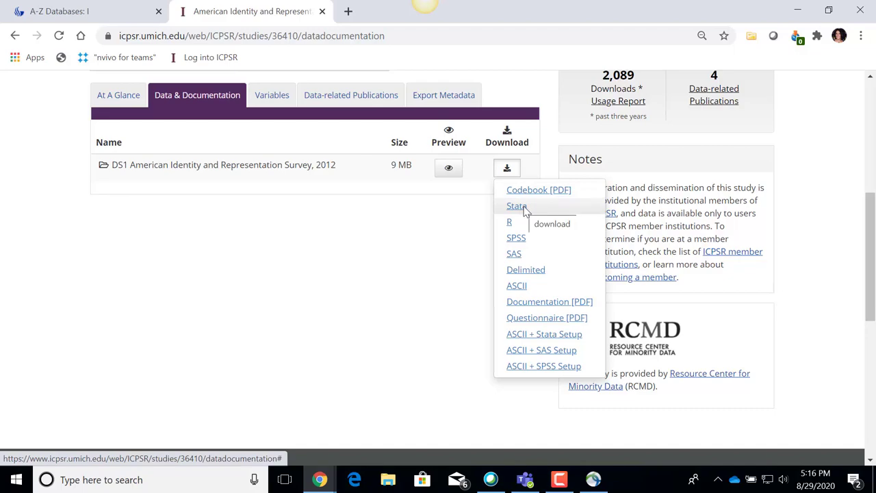
{"action": "left_click", "coordinate": [517, 206]}
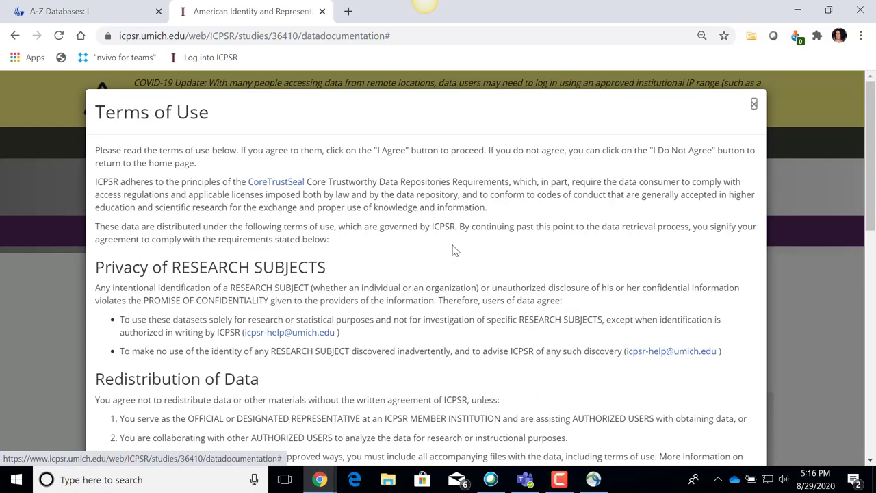
- Agree to the Terms of Use and open the downloaded ICPSR_36410-V1.zip
{"action": "scroll", "coordinate": [456, 248], "scroll_direction": "down", "scroll_amount": 1}
{"action": "scroll", "coordinate": [521, 237], "scroll_direction": "down", "scroll_amount": 2}
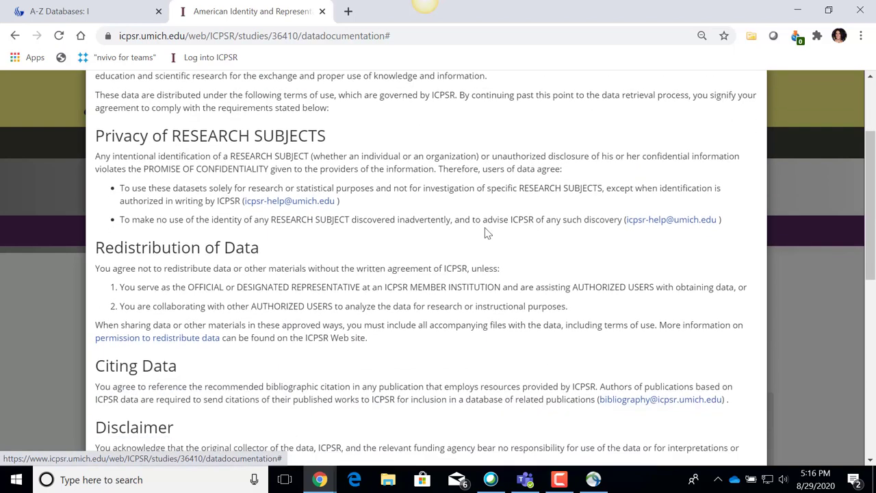
{"action": "scroll", "coordinate": [463, 251], "scroll_direction": "down", "scroll_amount": 6}
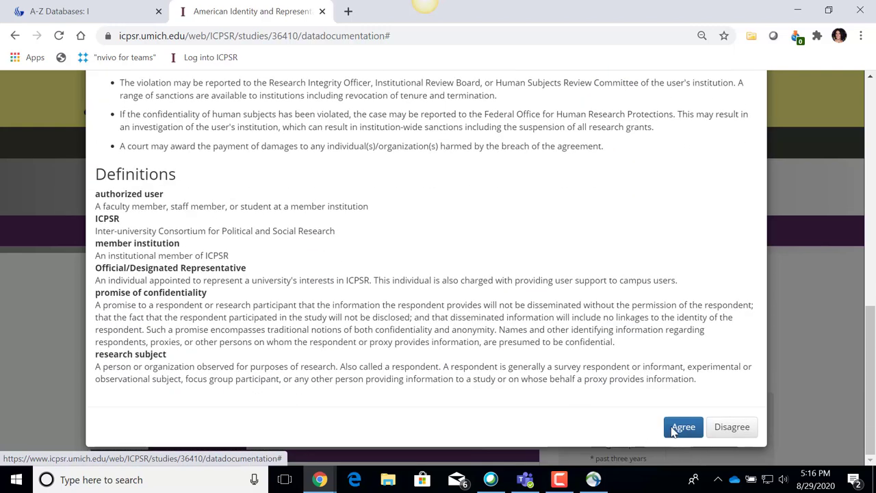
{"action": "left_click", "coordinate": [682, 428]}
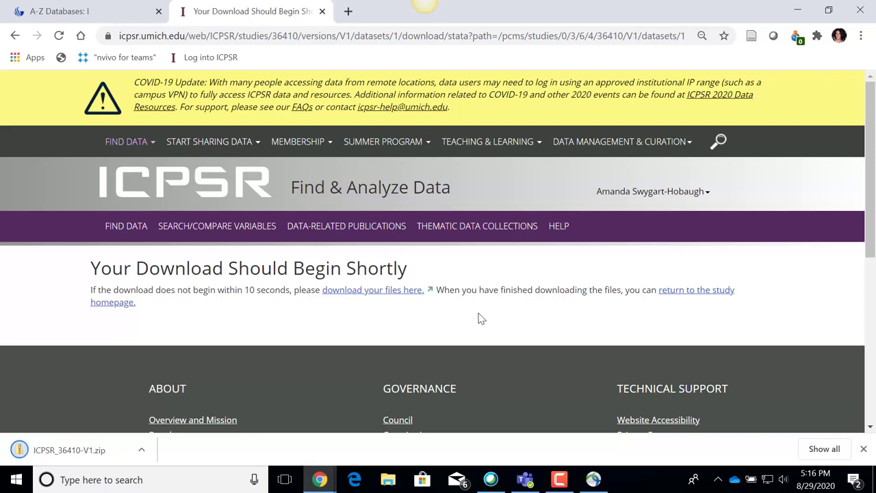
{"action": "scroll", "coordinate": [479, 318], "scroll_direction": "down", "scroll_amount": 1}
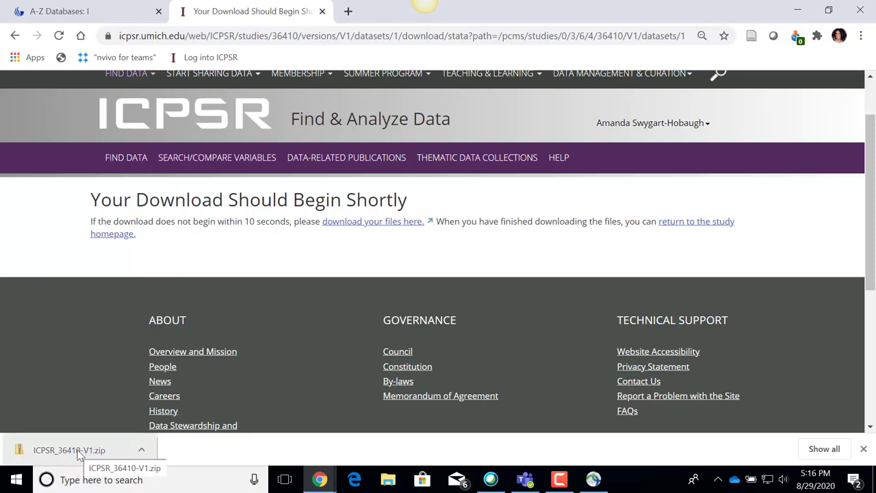
{"action": "left_click", "coordinate": [79, 452]}
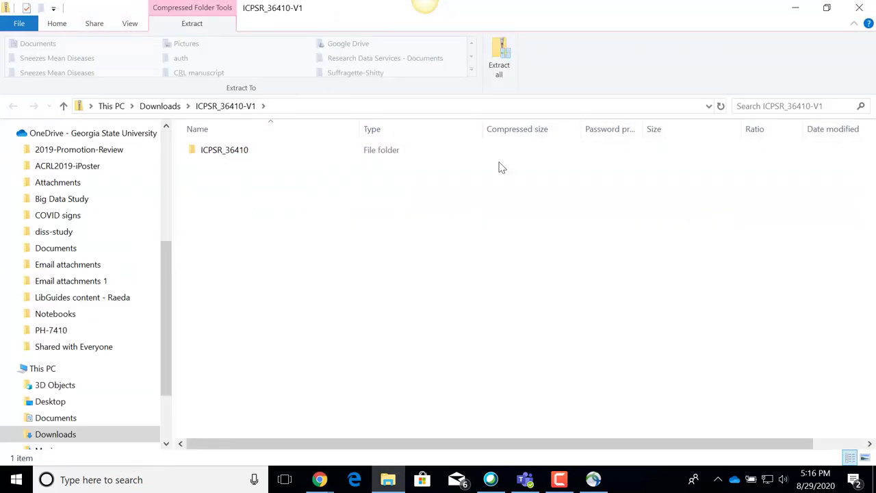
- Extract all files from ICPSR_36410-V1.zip to the default folder
{"action": "left_click", "coordinate": [504, 54]}
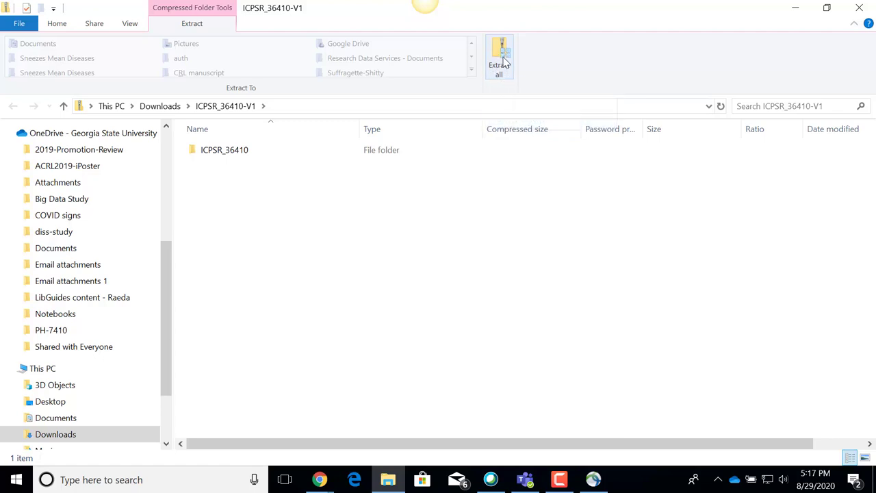
{"action": "left_click", "coordinate": [503, 58]}
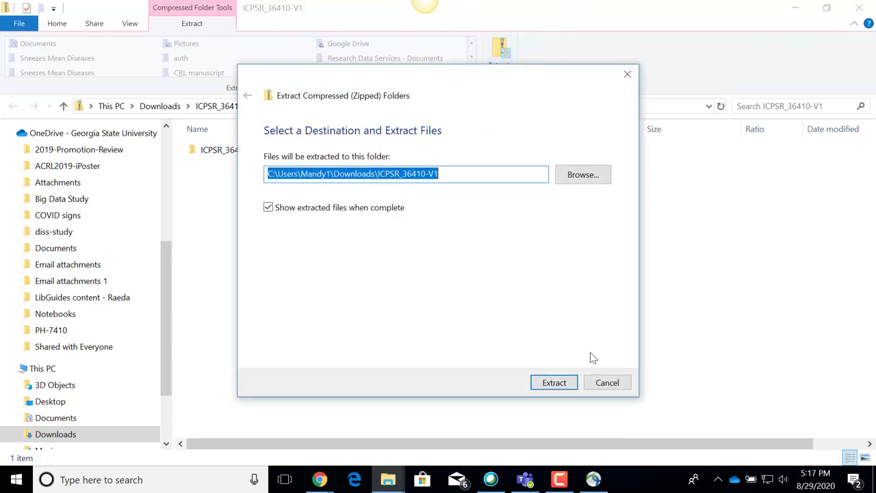
{"action": "left_click", "coordinate": [566, 385]}
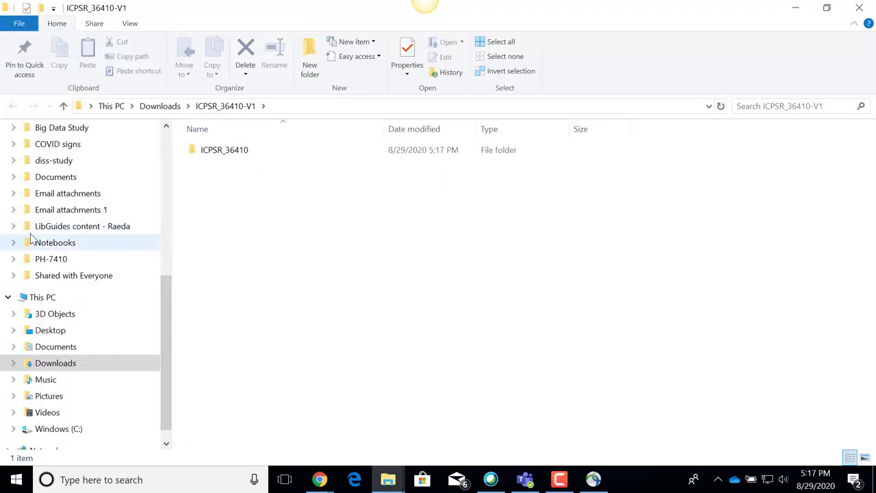
- Navigate into the extracted ICPSR_36410 folder and its DS0001 subfolder
{"action": "left_click", "coordinate": [241, 154]}
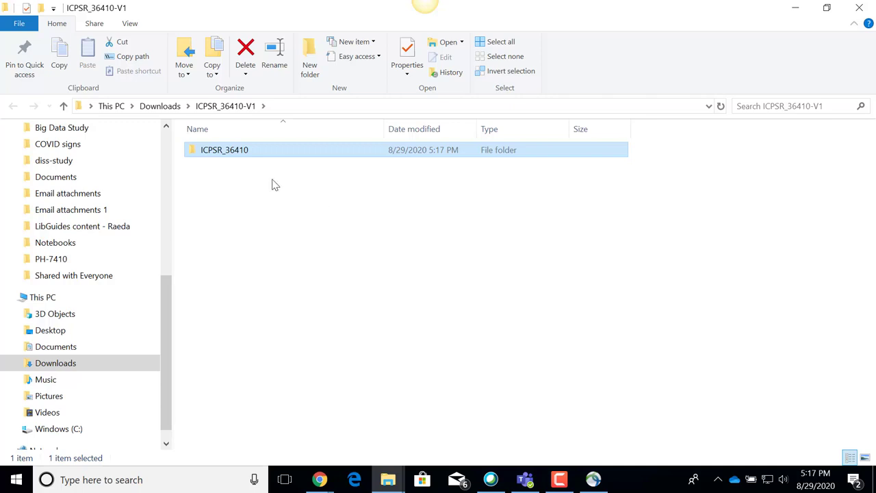
{"action": "double_click", "coordinate": [252, 157]}
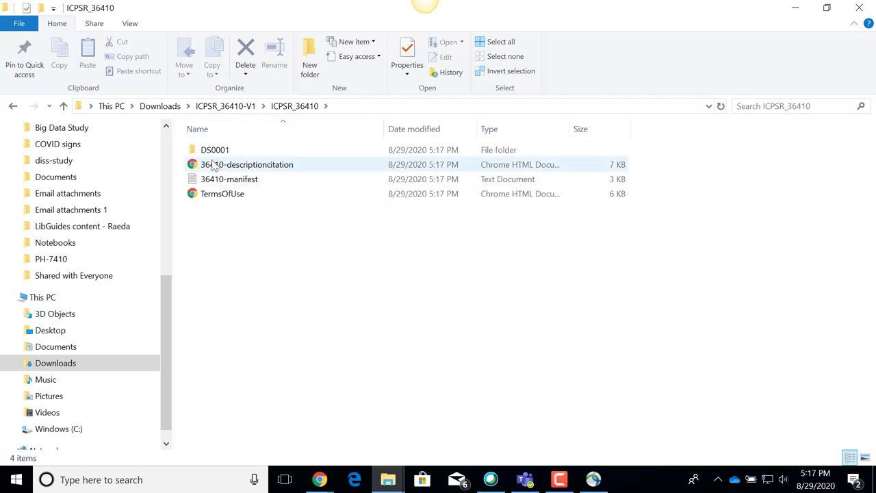
{"action": "mouse_move", "coordinate": [221, 156]}
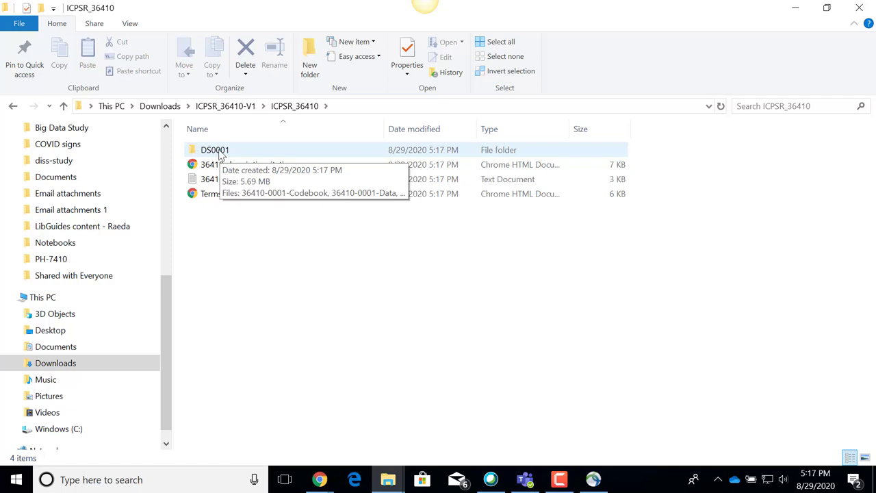
{"action": "double_click", "coordinate": [219, 155]}
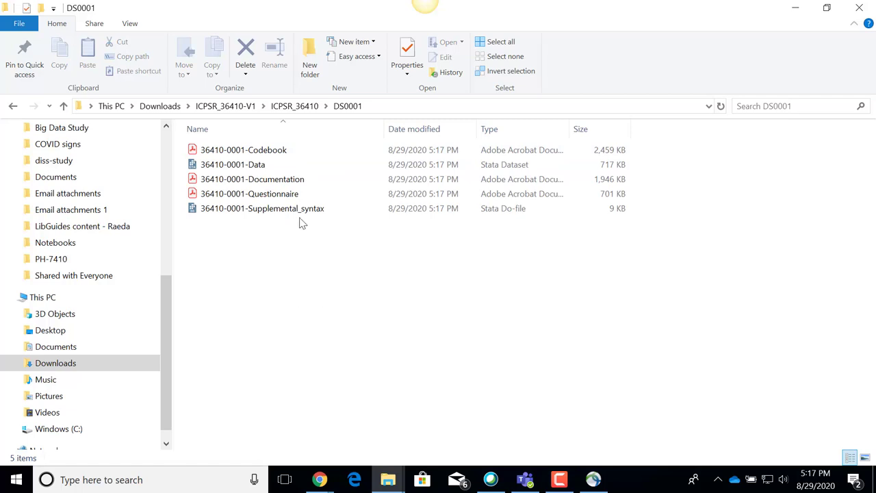
{"action": "mouse_move", "coordinate": [248, 171]}
- Open the 36410-0001-Documentation PDF at 100% zoom with a wider bookmarks pane
{"action": "left_click", "coordinate": [231, 182]}
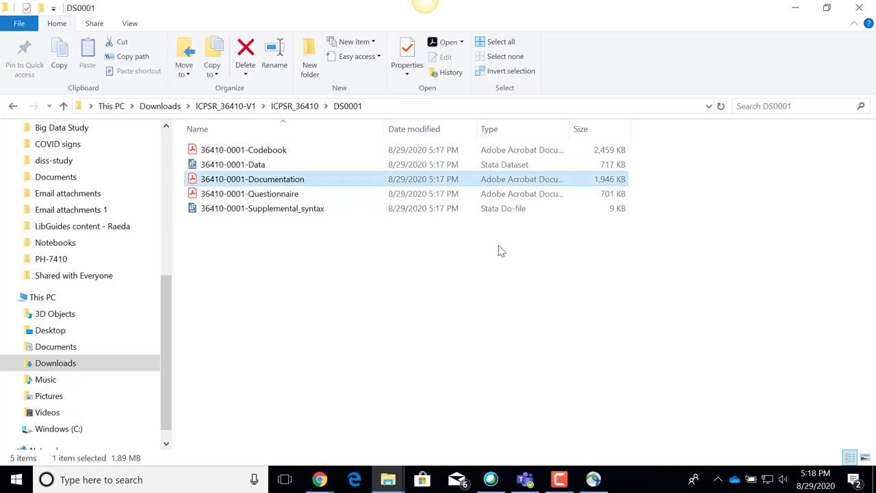
{"action": "key", "text": "Return"}
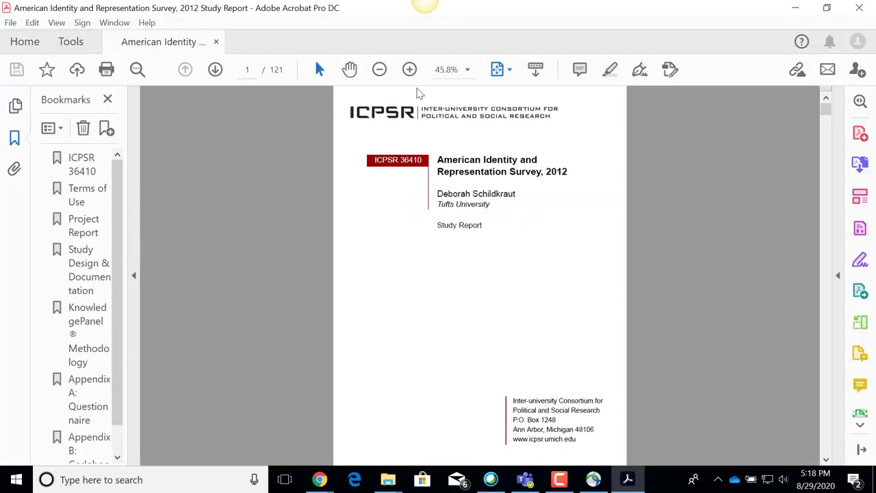
{"action": "left_click", "coordinate": [410, 69]}
{"action": "left_click", "coordinate": [410, 70]}
{"action": "left_click", "coordinate": [410, 70]}
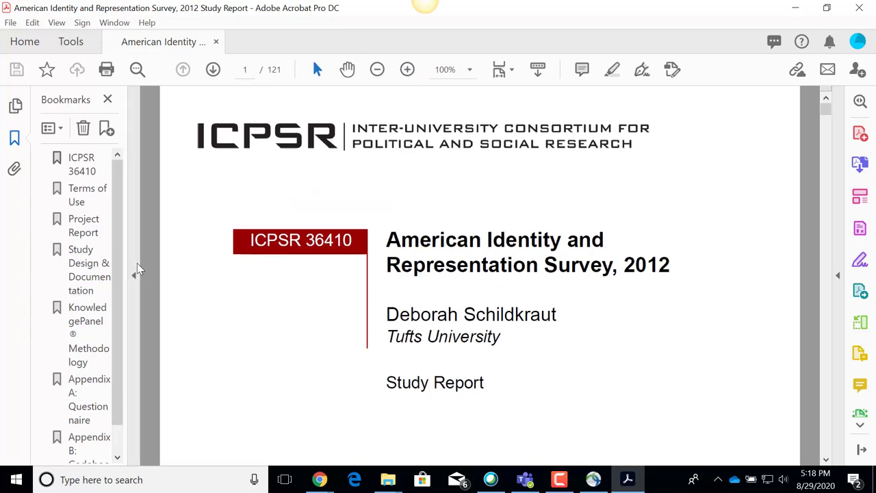
{"action": "left_click_drag", "start_coordinate": [137, 264], "coordinate": [171, 264]}
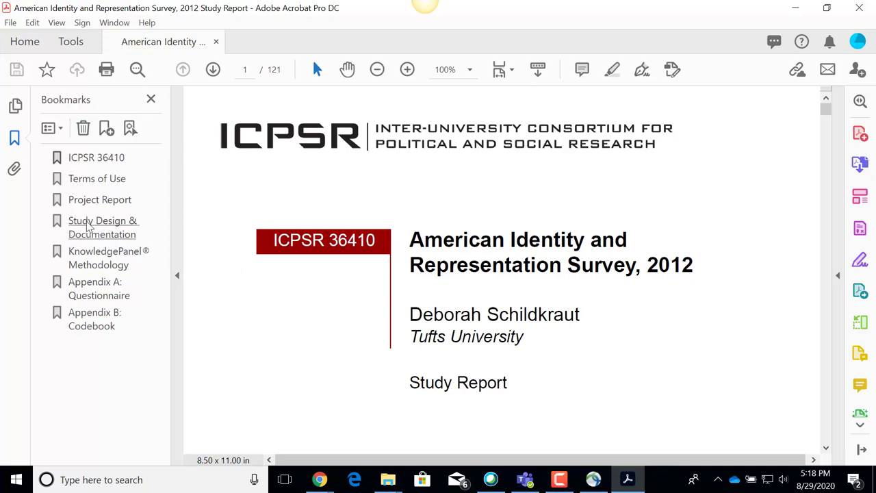
- Jump to the Study Design & Documentation section and zoom in to read it
{"action": "left_click", "coordinate": [113, 228]}
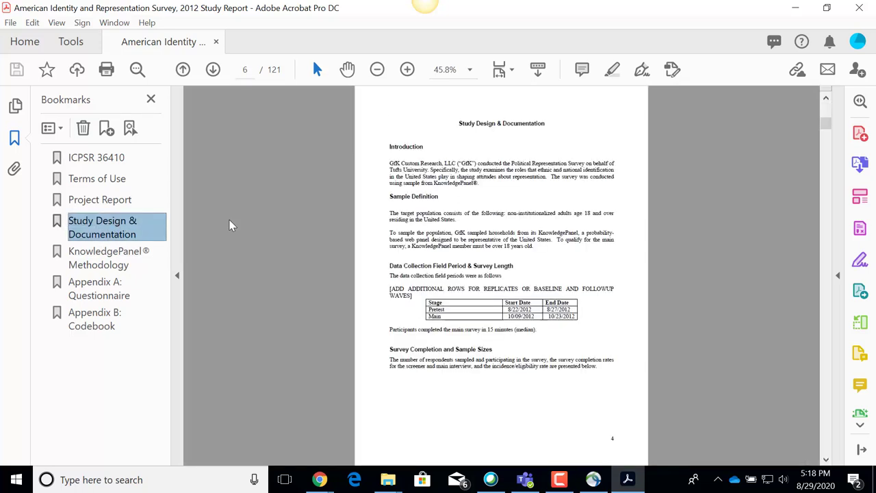
{"action": "left_click", "coordinate": [408, 75]}
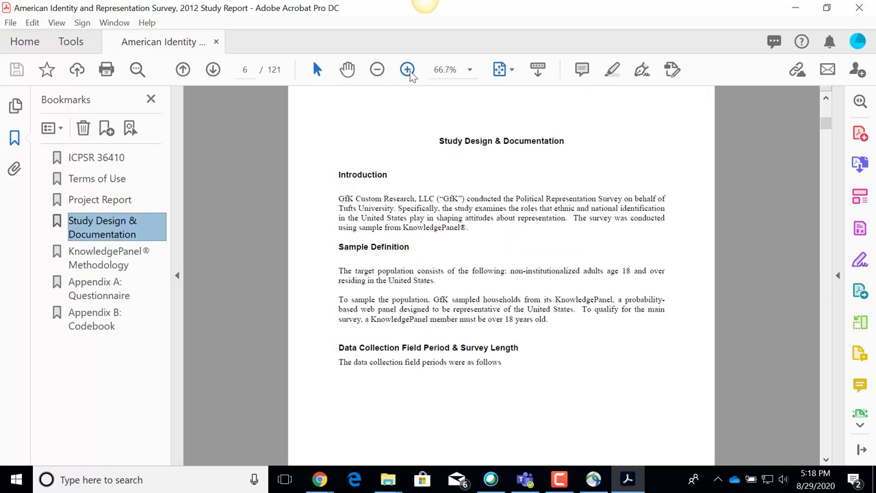
{"action": "left_click", "coordinate": [409, 76]}
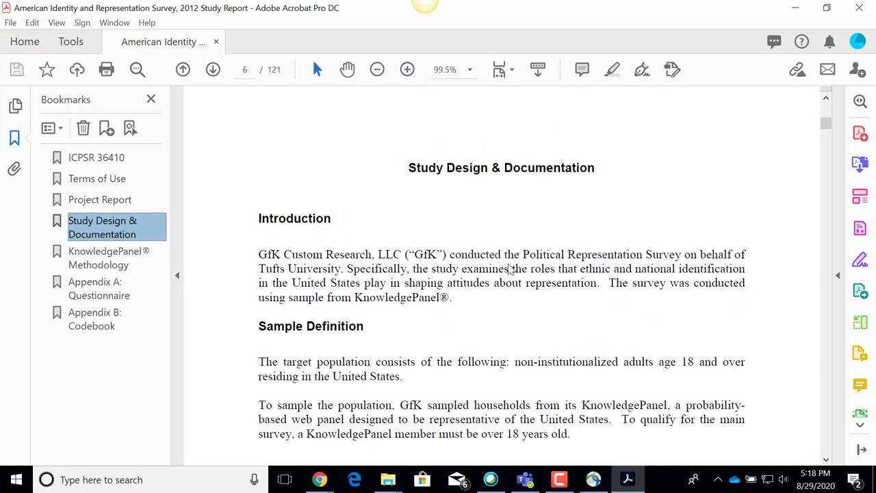
{"action": "scroll", "coordinate": [521, 274], "scroll_direction": "down", "scroll_amount": 5}
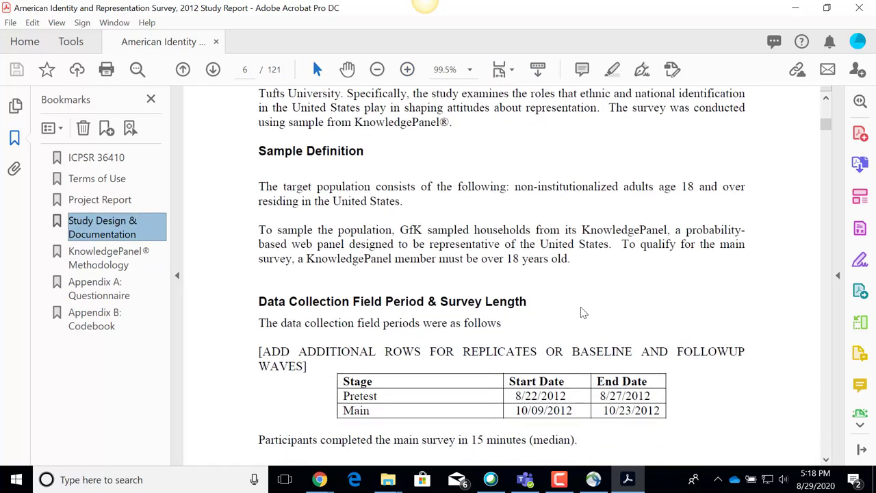
{"action": "scroll", "coordinate": [581, 312], "scroll_direction": "down", "scroll_amount": 6}
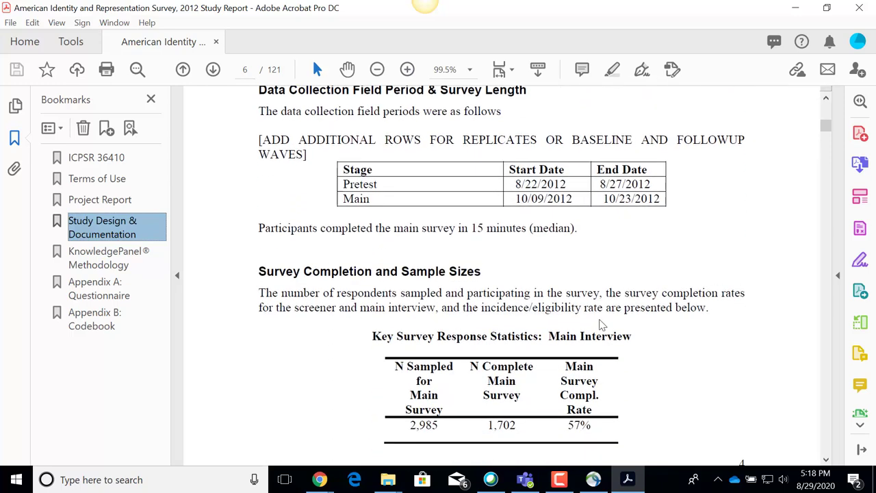
{"action": "scroll", "coordinate": [616, 301], "scroll_direction": "down", "scroll_amount": 12}
{"action": "scroll", "coordinate": [636, 275], "scroll_direction": "up", "scroll_amount": 10}
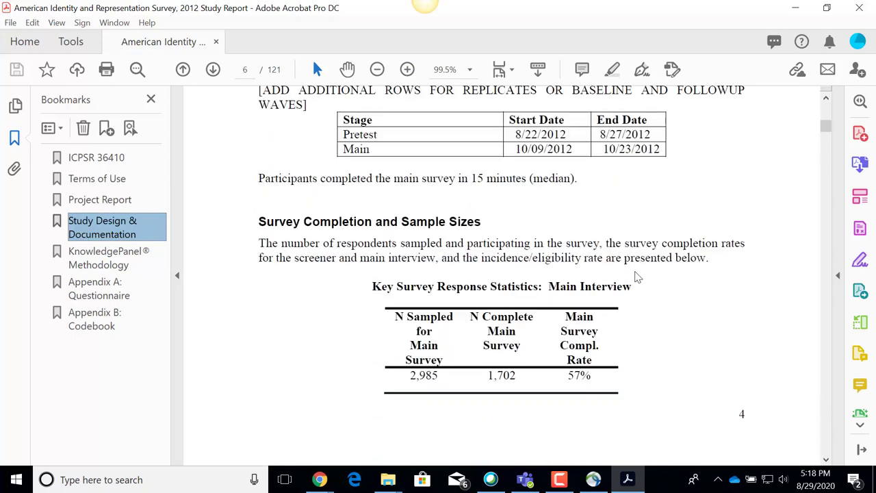
{"action": "scroll", "coordinate": [635, 276], "scroll_direction": "up", "scroll_amount": 1}
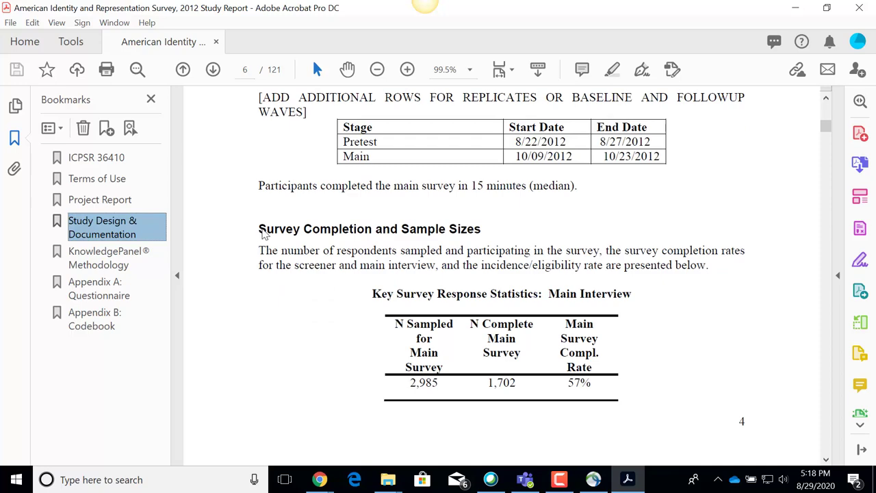
{"action": "scroll", "coordinate": [479, 288], "scroll_direction": "down", "scroll_amount": 15}
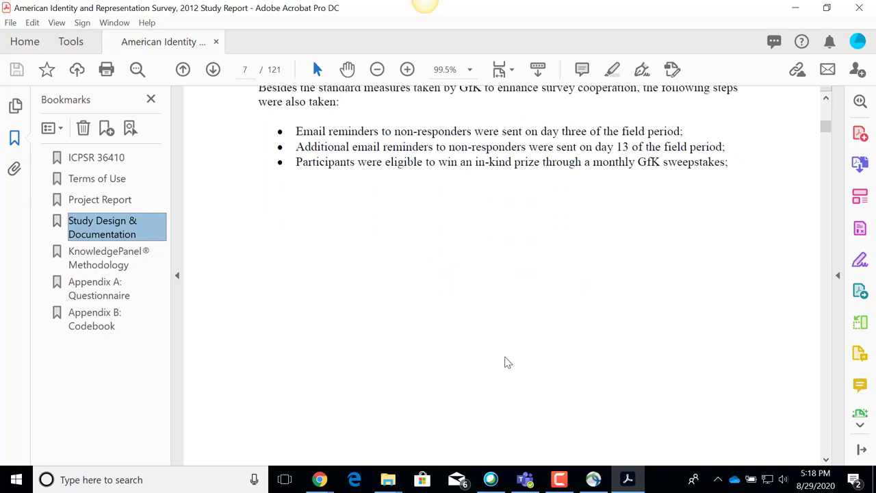
{"action": "scroll", "coordinate": [504, 364], "scroll_direction": "down", "scroll_amount": 1}
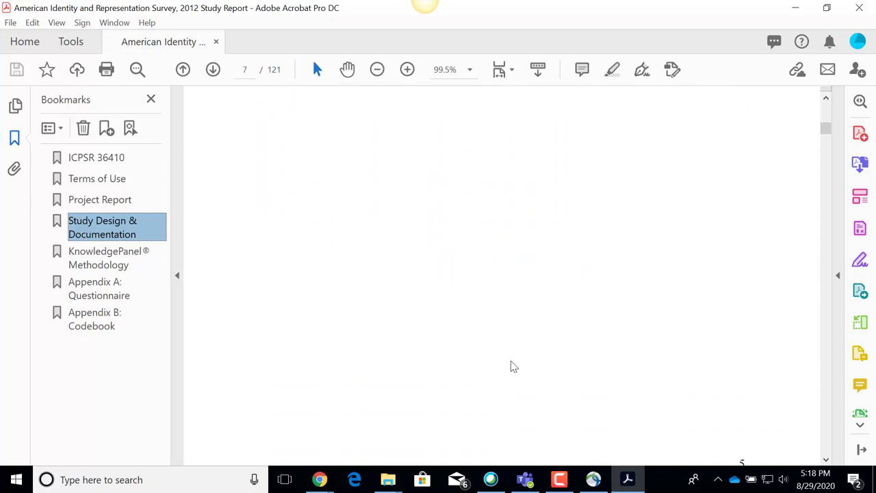
{"action": "scroll", "coordinate": [512, 363], "scroll_direction": "down", "scroll_amount": 5}
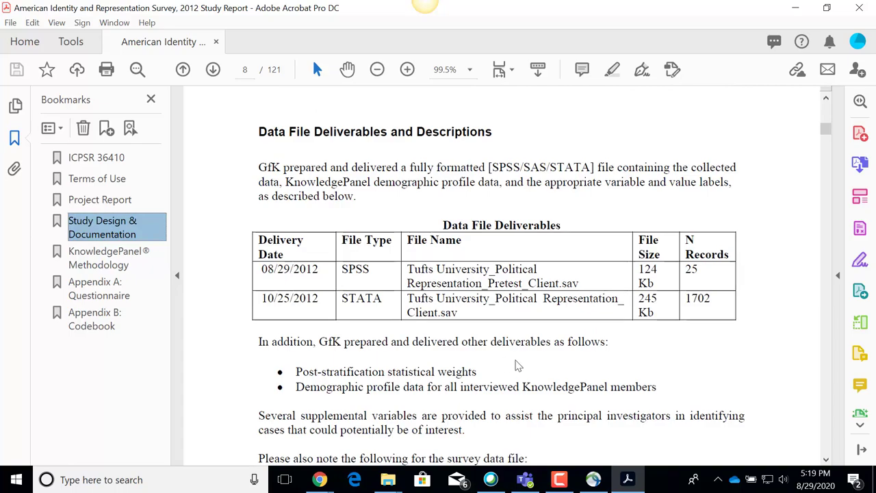
{"action": "scroll", "coordinate": [518, 348], "scroll_direction": "down", "scroll_amount": 3}
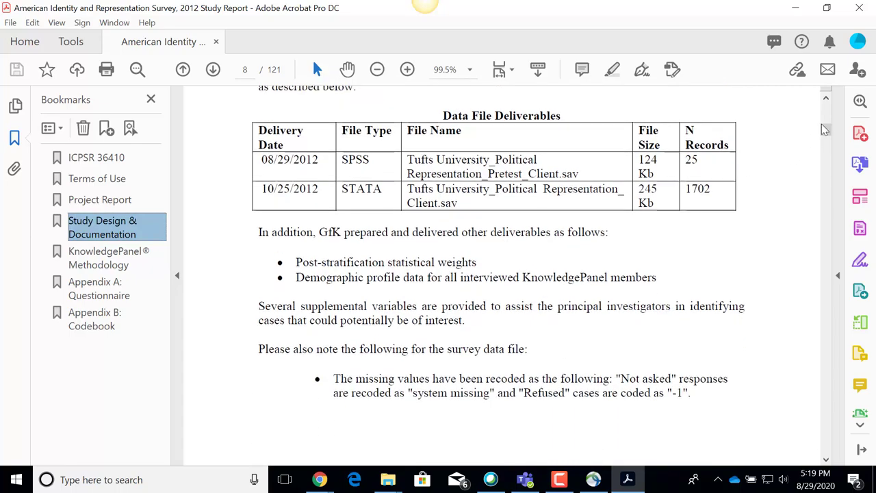
- Bring the RDD and ABS Sample Frames heading into view, then go to Appendix A: Questionnaire
{"action": "left_click_drag", "start_coordinate": [829, 132], "coordinate": [829, 142]}
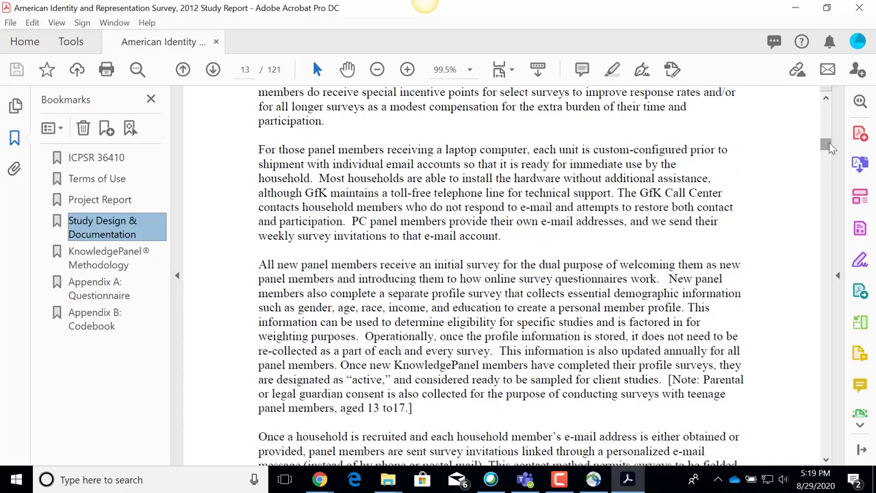
{"action": "scroll", "coordinate": [563, 272], "scroll_direction": "down", "scroll_amount": 2}
{"action": "scroll", "coordinate": [562, 272], "scroll_direction": "up", "scroll_amount": 5}
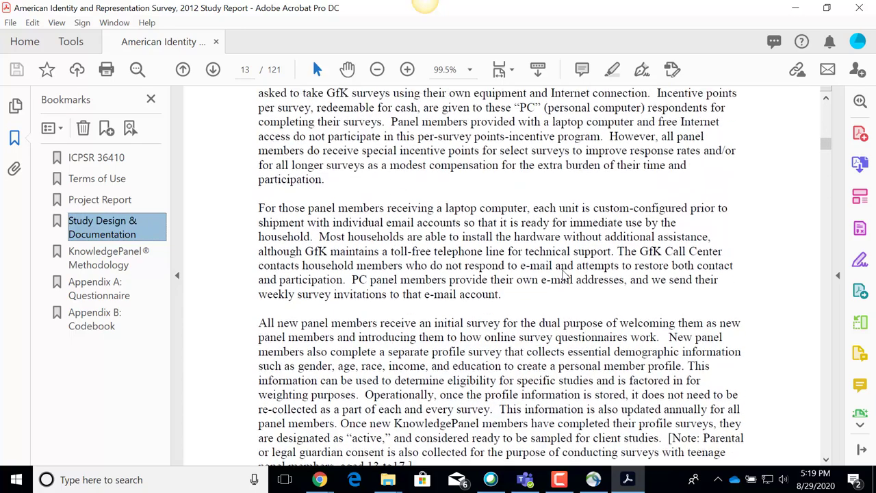
{"action": "scroll", "coordinate": [559, 272], "scroll_direction": "up", "scroll_amount": 8}
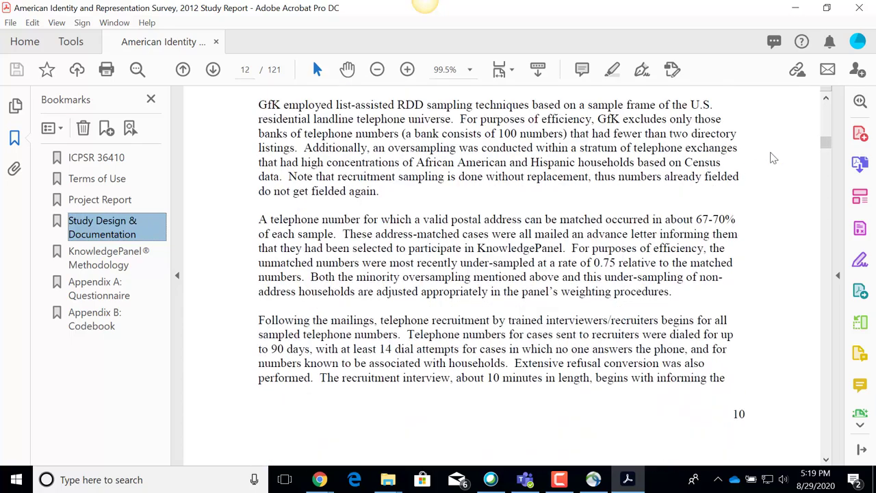
{"action": "left_click_drag", "start_coordinate": [826, 102], "coordinate": [829, 102]}
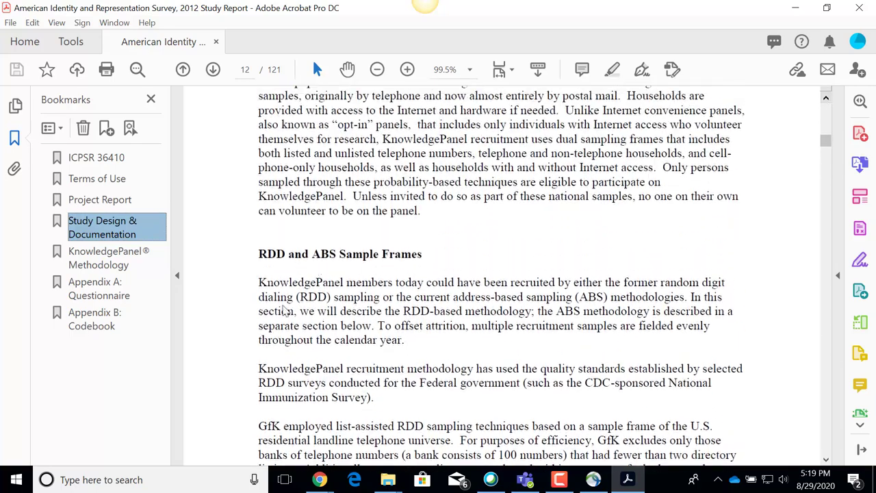
{"action": "left_click_drag", "start_coordinate": [341, 255], "coordinate": [287, 92]}
{"action": "left_click", "coordinate": [459, 301]}
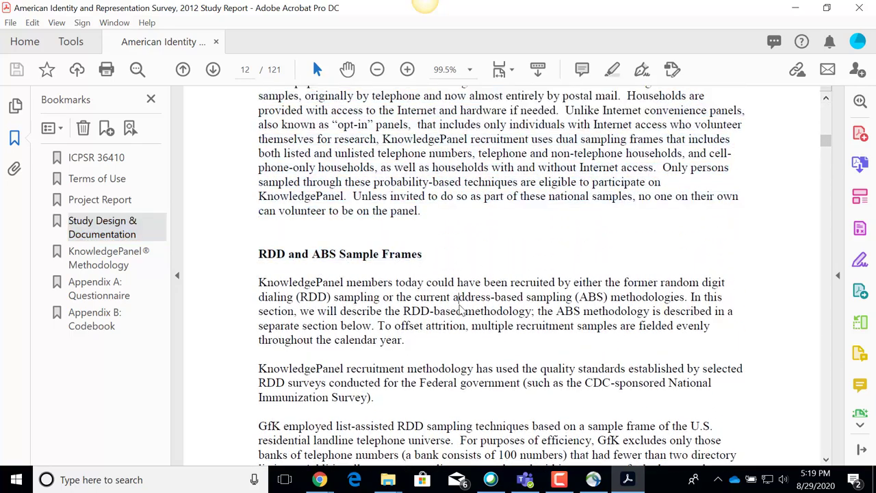
{"action": "scroll", "coordinate": [448, 300], "scroll_direction": "down", "scroll_amount": 1}
{"action": "scroll", "coordinate": [448, 299], "scroll_direction": "down", "scroll_amount": 2}
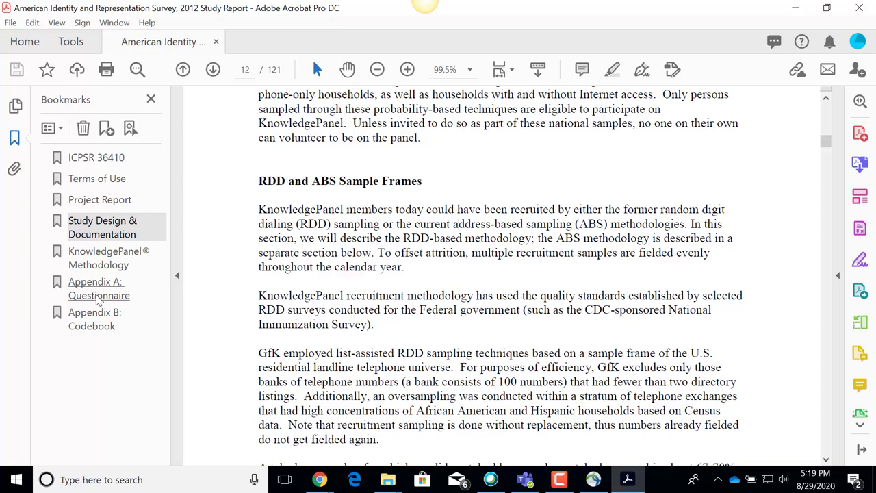
{"action": "left_click", "coordinate": [99, 296]}
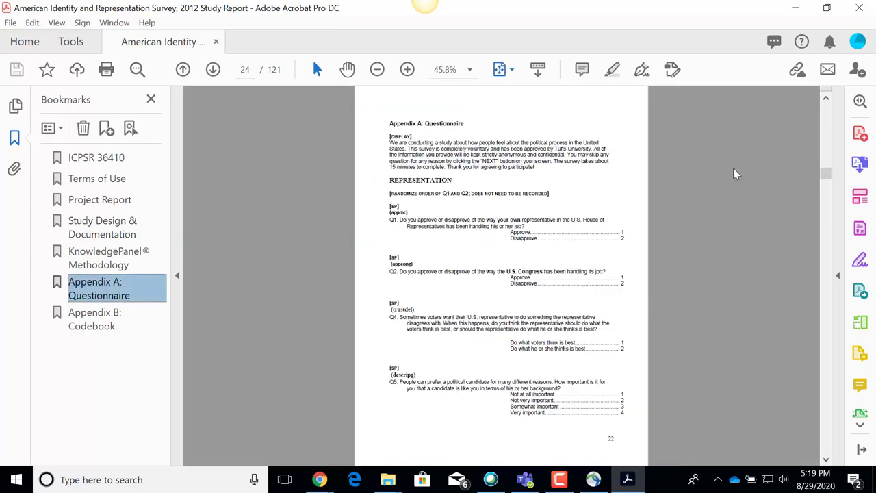
- Enlarge the questionnaire and select Q1's question with its Approve and Disapprove answers
{"action": "left_click", "coordinate": [407, 70]}
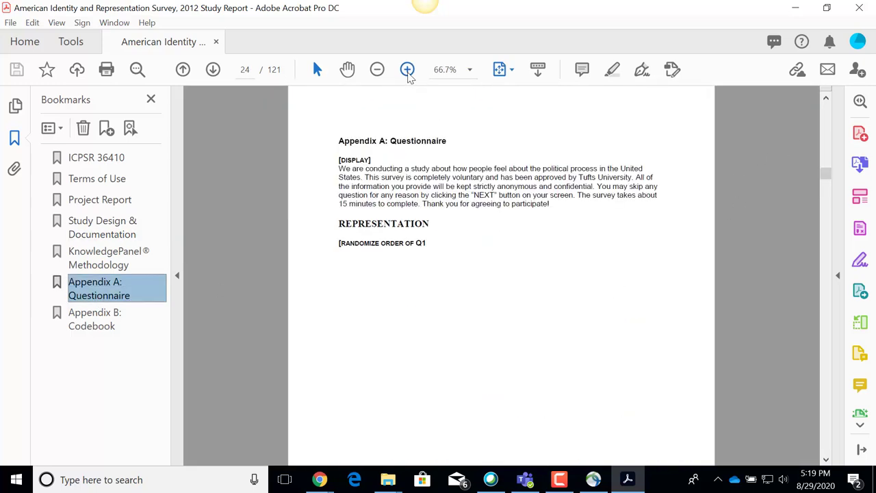
{"action": "left_click", "coordinate": [407, 70]}
{"action": "left_click", "coordinate": [406, 70]}
{"action": "scroll", "coordinate": [630, 289], "scroll_direction": "down", "scroll_amount": 2}
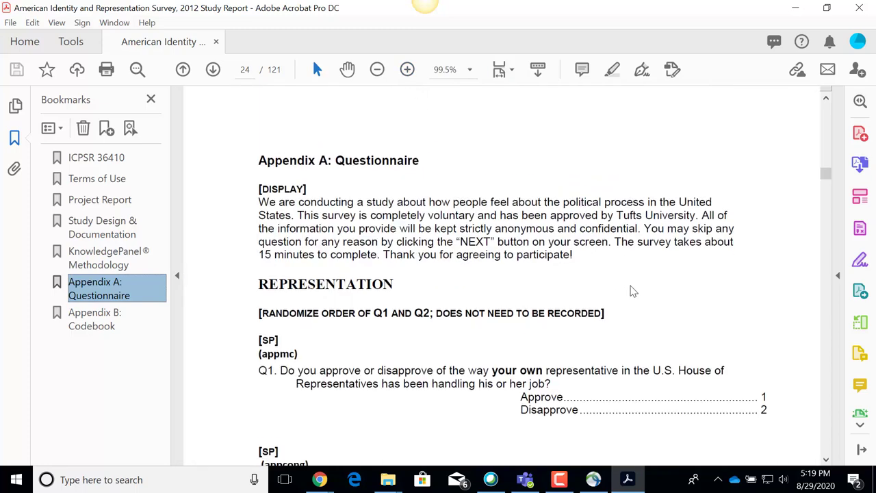
{"action": "scroll", "coordinate": [643, 291], "scroll_direction": "down", "scroll_amount": 3}
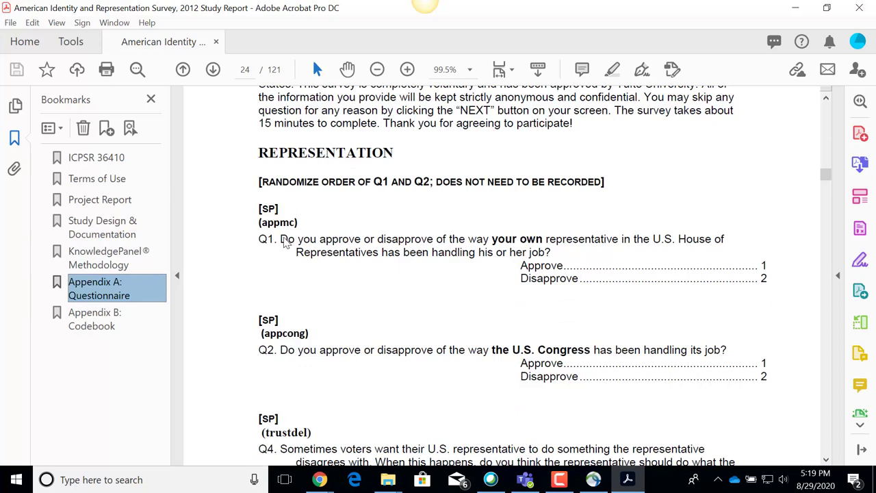
{"action": "left_click_drag", "start_coordinate": [282, 239], "coordinate": [643, 271]}
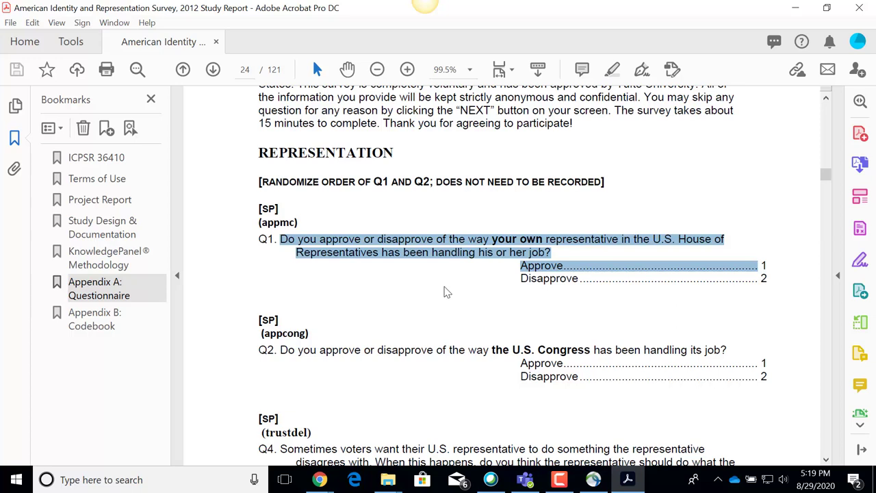
{"action": "left_click", "coordinate": [470, 284]}
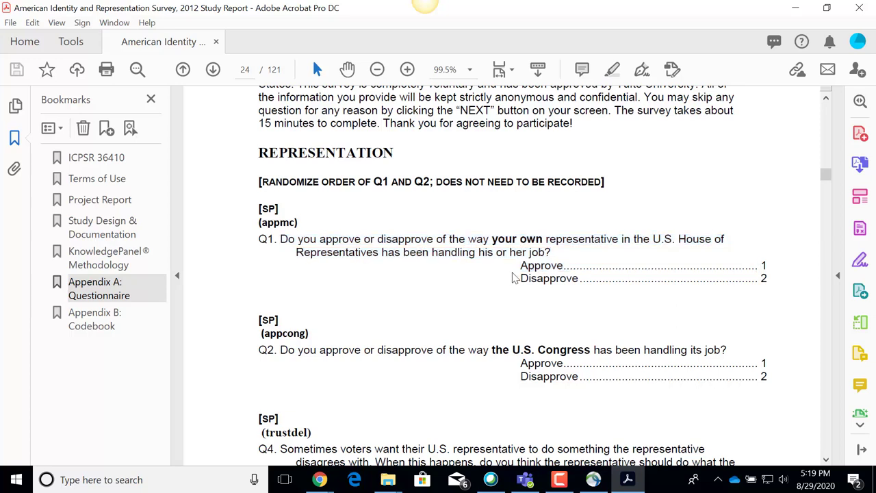
{"action": "left_click_drag", "start_coordinate": [518, 268], "coordinate": [778, 284]}
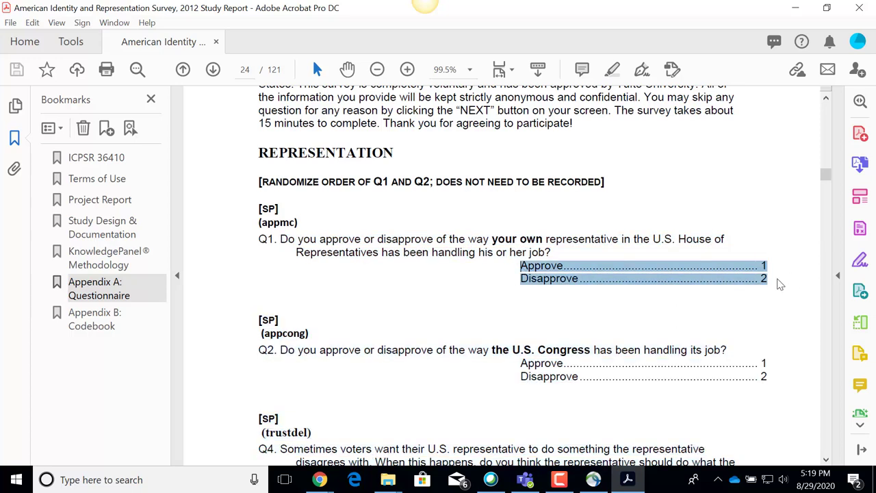
{"action": "left_click", "coordinate": [712, 307]}
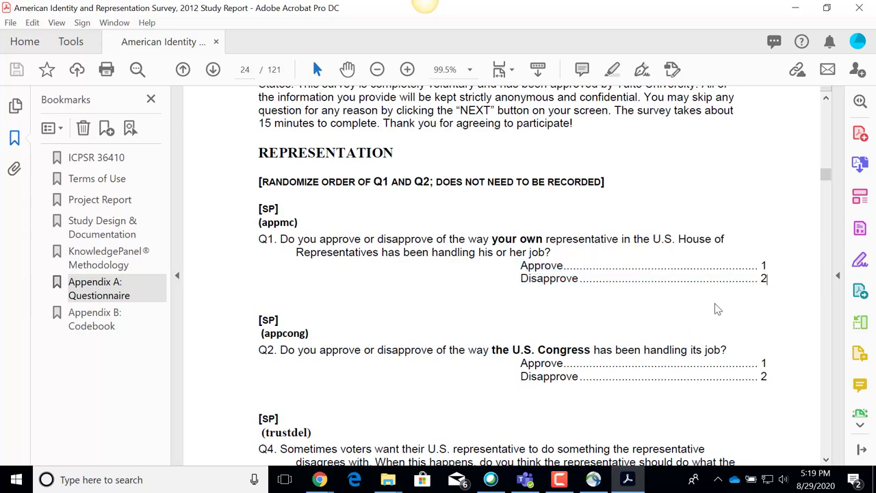
{"action": "left_click_drag", "start_coordinate": [764, 268], "coordinate": [767, 279]}
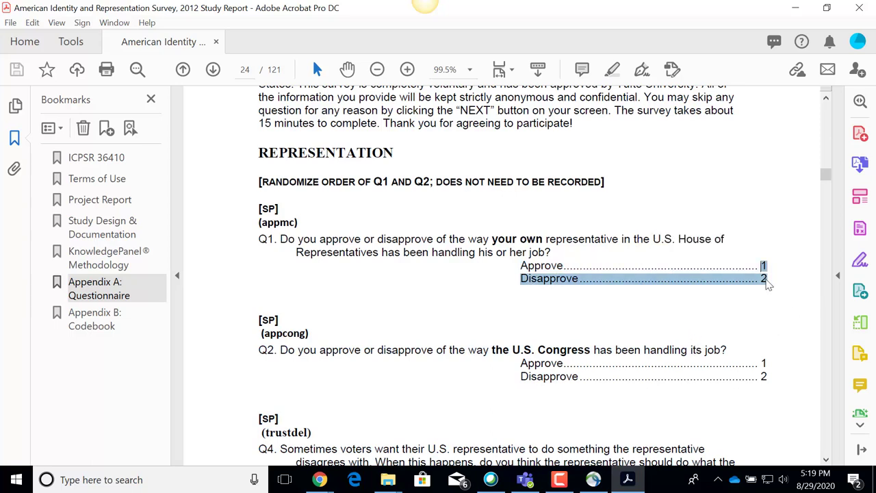
{"action": "left_click", "coordinate": [772, 280]}
- Select Approve's code 1 and Disapprove's code 2, then go to Appendix B: Codebook
{"action": "double_click", "coordinate": [766, 272]}
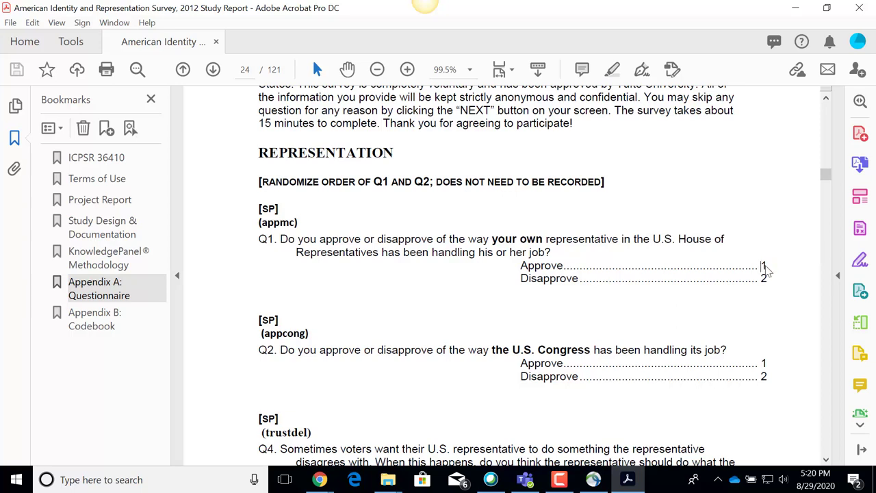
{"action": "double_click", "coordinate": [764, 266]}
{"action": "left_click_drag", "start_coordinate": [520, 266], "coordinate": [566, 272]}
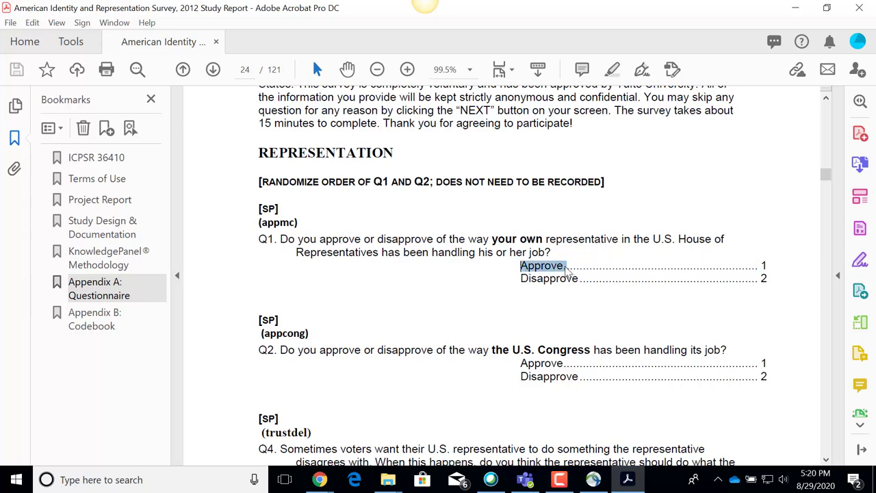
{"action": "double_click", "coordinate": [764, 267]}
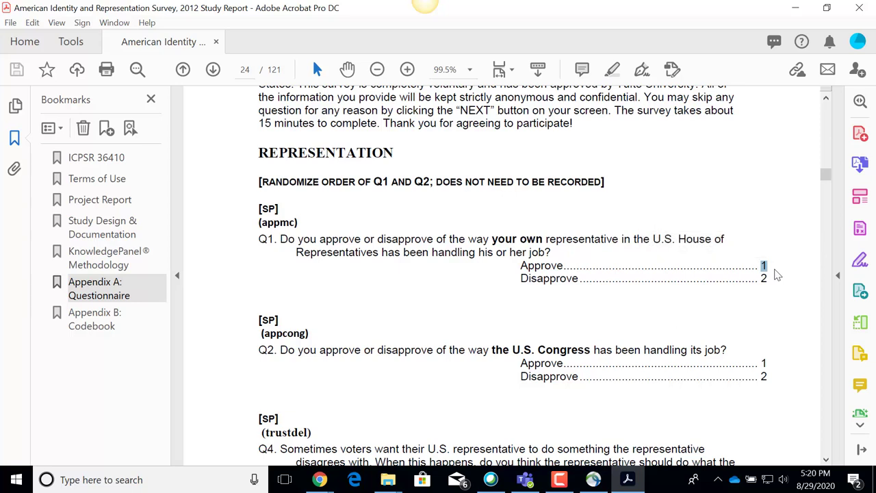
{"action": "left_click_drag", "start_coordinate": [522, 279], "coordinate": [580, 282]}
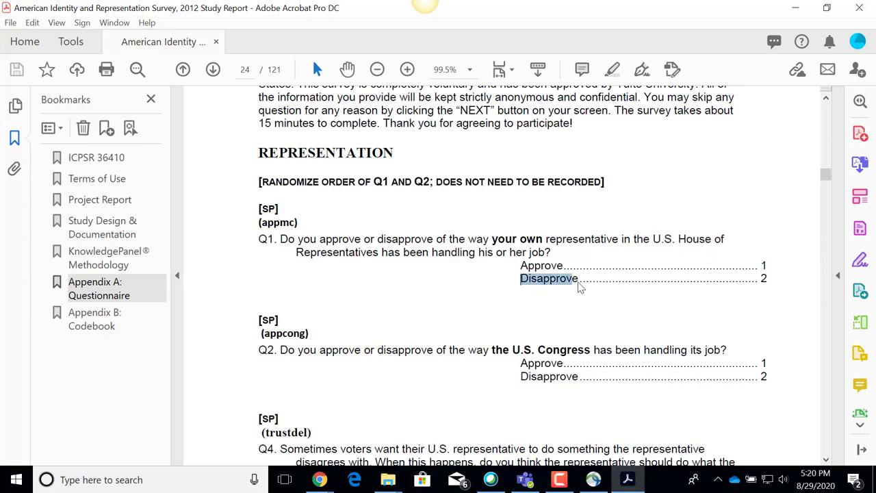
{"action": "left_click", "coordinate": [776, 297]}
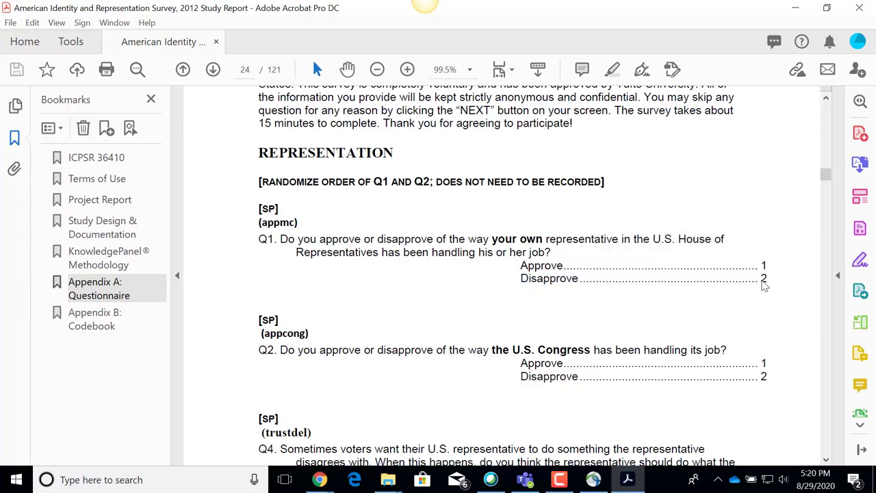
{"action": "double_click", "coordinate": [764, 279]}
{"action": "left_click", "coordinate": [702, 307]}
{"action": "left_click", "coordinate": [96, 325]}
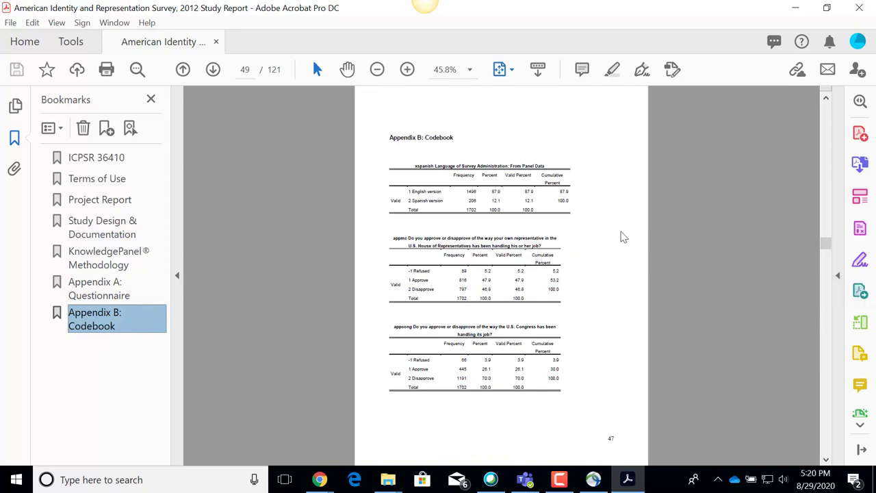
- Zoom in, select the appmc question text (816 Approve, 797 Disapprove), then close the report
{"action": "key", "text": "ctrl+plus"}
{"action": "key", "text": "ctrl+plus"}
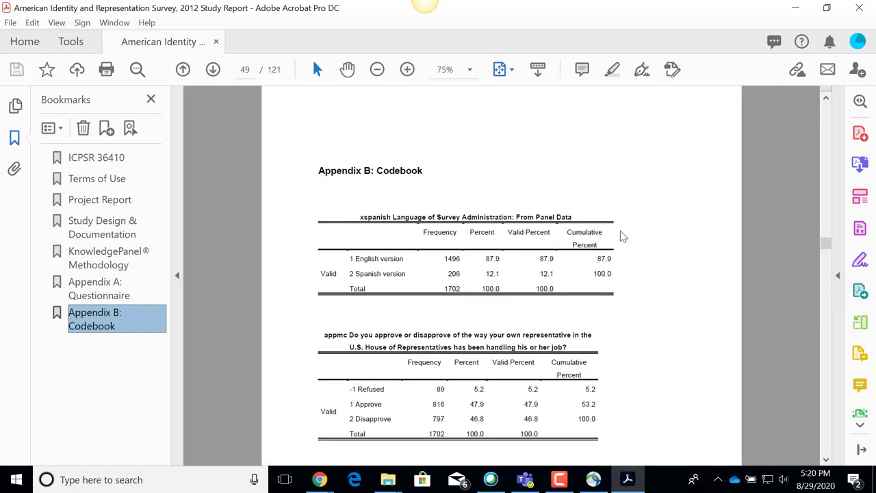
{"action": "scroll", "coordinate": [620, 236], "scroll_direction": "up", "scroll_amount": 2}
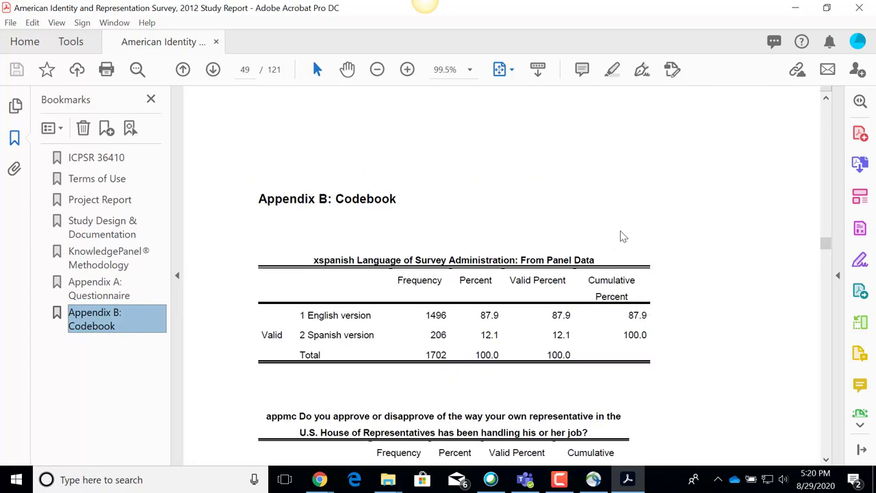
{"action": "scroll", "coordinate": [700, 273], "scroll_direction": "down", "scroll_amount": 4}
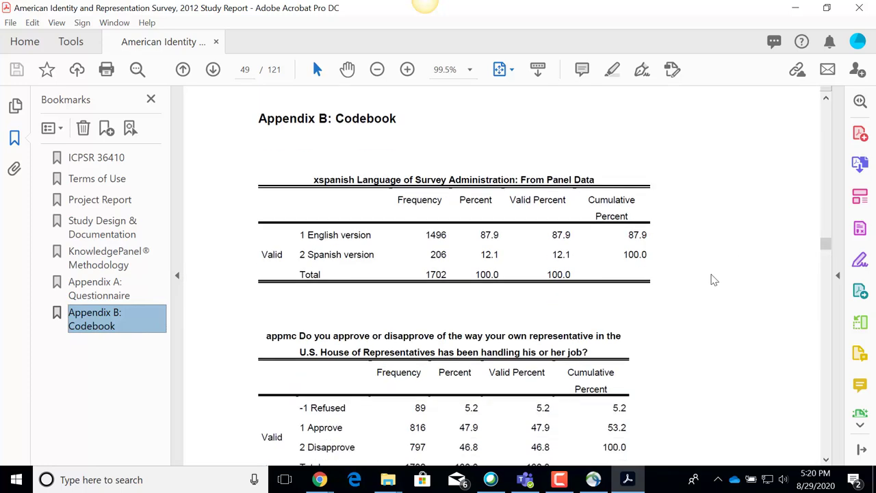
{"action": "scroll", "coordinate": [698, 275], "scroll_direction": "down", "scroll_amount": 2}
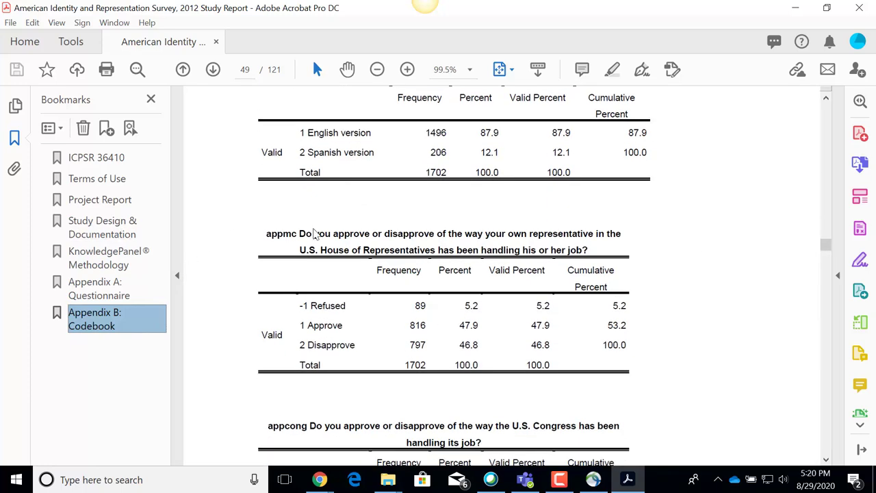
{"action": "left_click", "coordinate": [302, 235]}
{"action": "left_click_drag", "start_coordinate": [302, 235], "coordinate": [611, 261]}
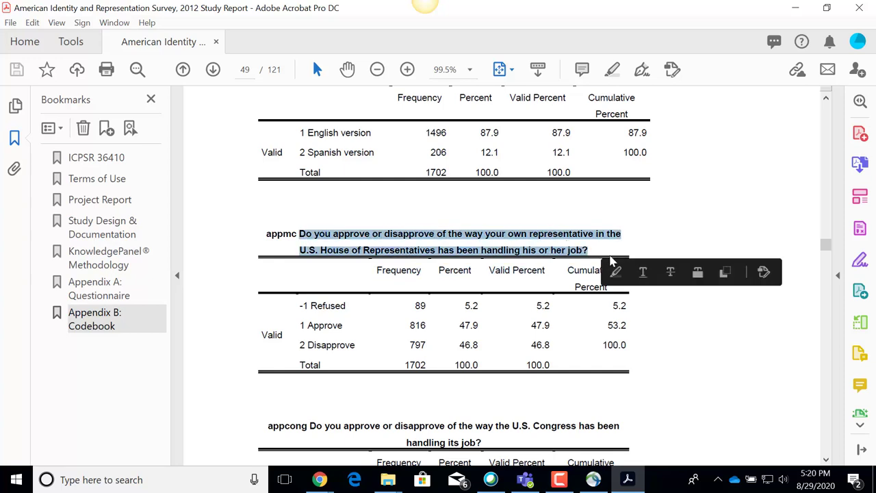
{"action": "left_click", "coordinate": [668, 349]}
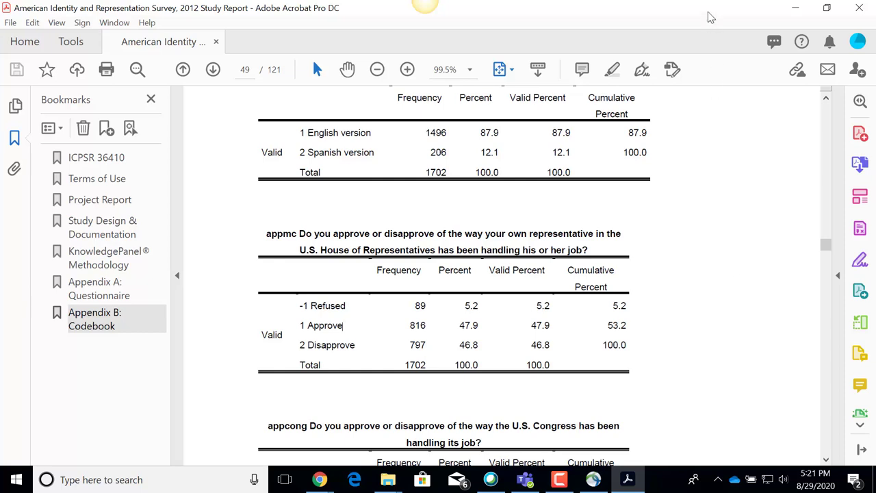
{"action": "left_click", "coordinate": [860, 8]}
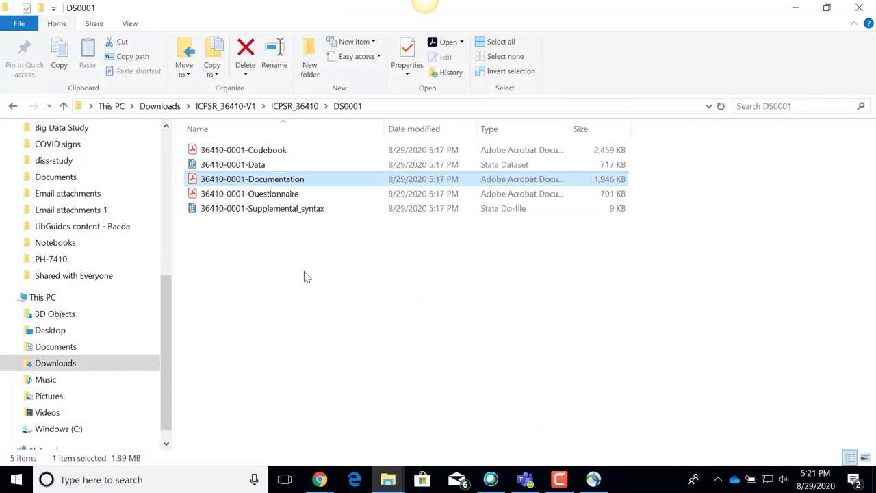
- Look over the Codebook and Questionnaire files in the DS0001 folder
{"action": "left_click", "coordinate": [299, 247]}
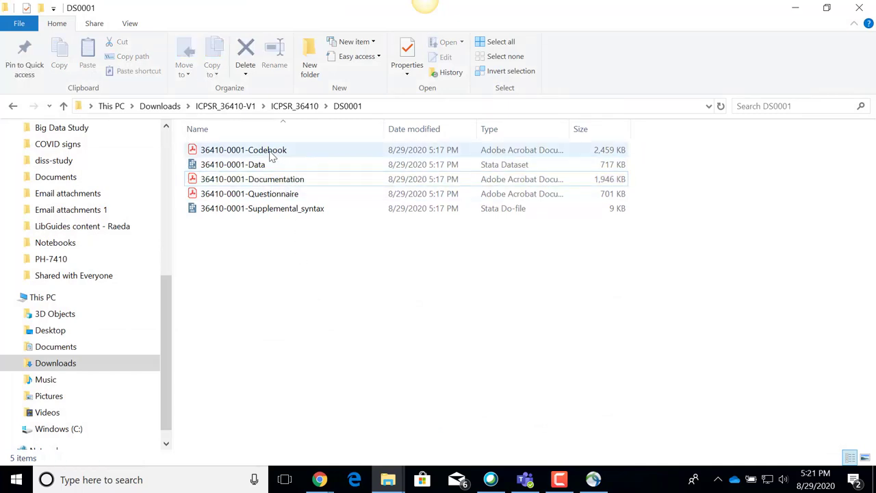
{"action": "left_click", "coordinate": [272, 157]}
{"action": "left_click", "coordinate": [278, 196]}
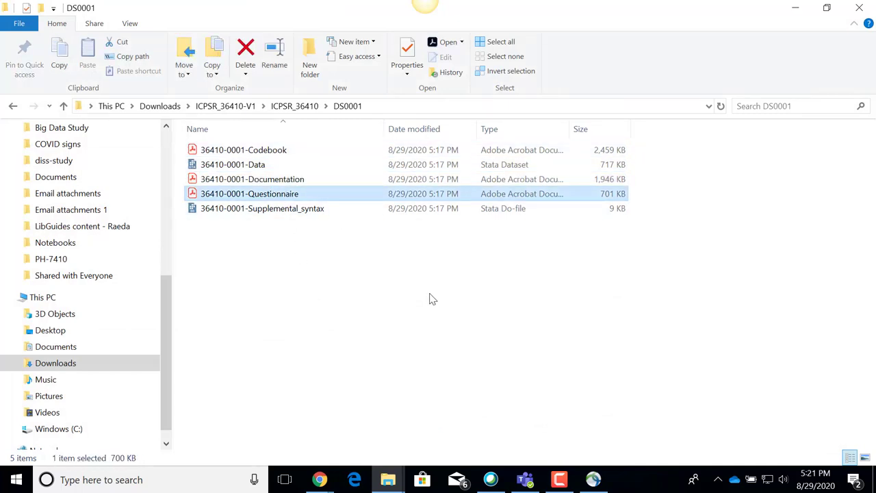
{"action": "left_click", "coordinate": [266, 151]}
{"action": "left_click", "coordinate": [274, 195]}
{"action": "left_click", "coordinate": [511, 262]}
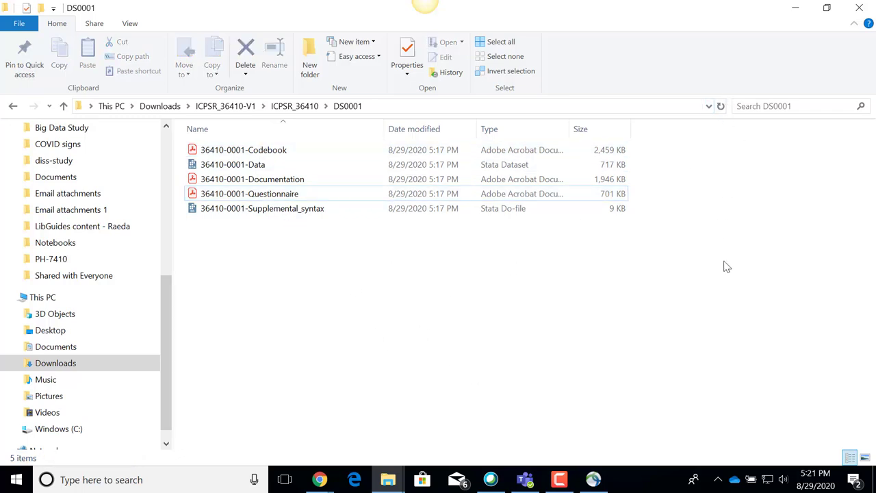
- Select the Documentation file, then minimize the DS0001 and ICPSR_36410-V1 folder windows
{"action": "left_click", "coordinate": [246, 179]}
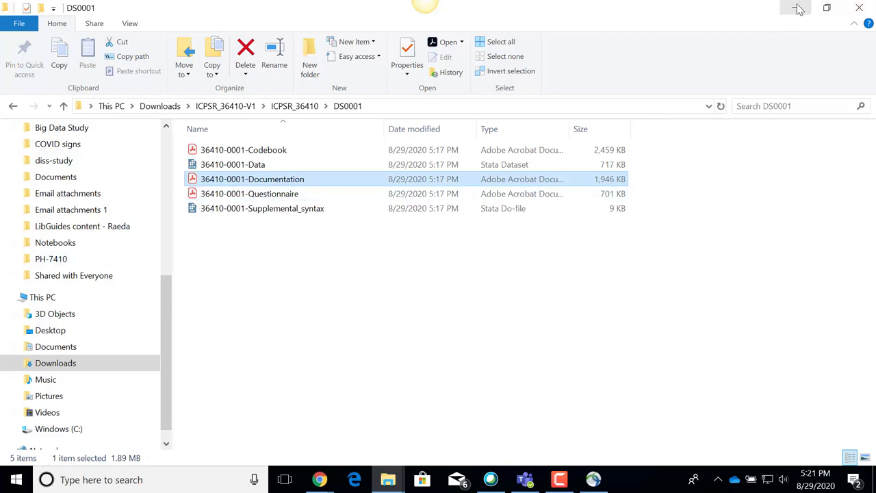
{"action": "left_click", "coordinate": [798, 9]}
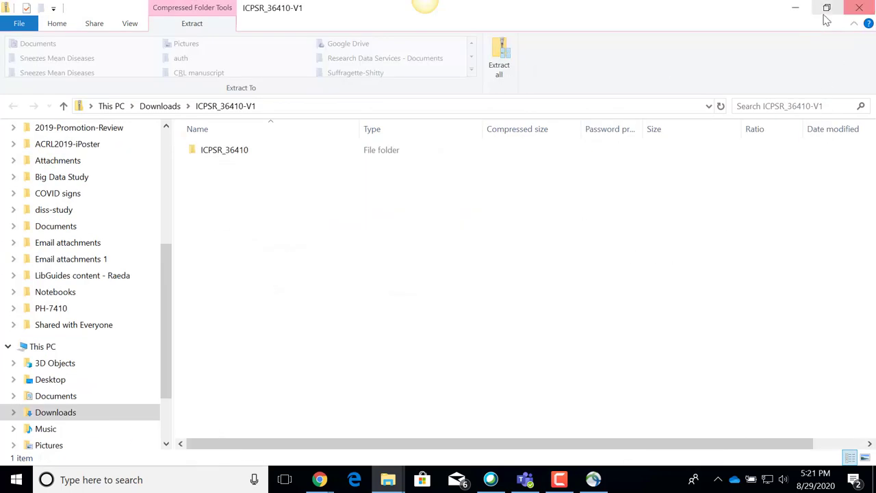
{"action": "left_click", "coordinate": [796, 8]}
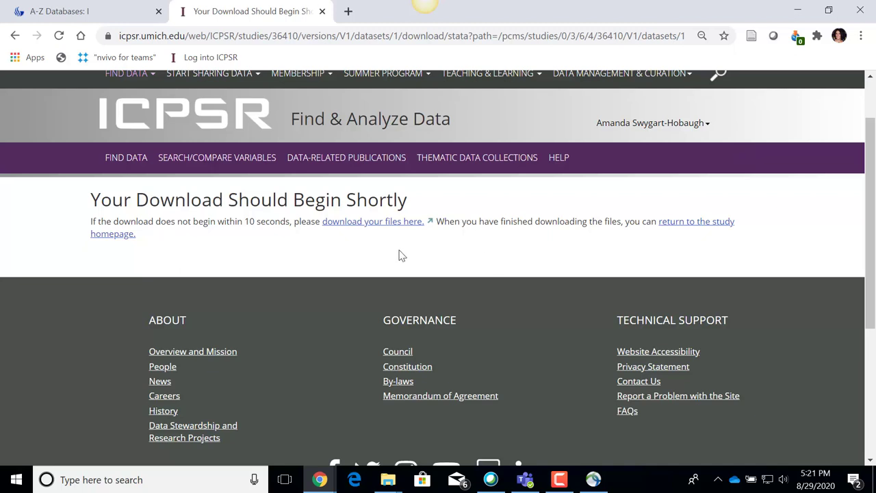
{"action": "left_click", "coordinate": [15, 37]}
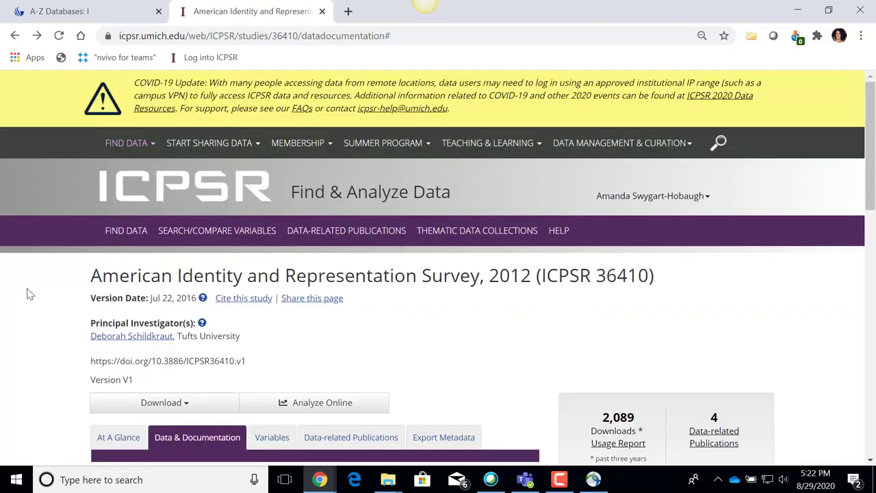
{"action": "scroll", "coordinate": [22, 295], "scroll_direction": "down", "scroll_amount": 3}
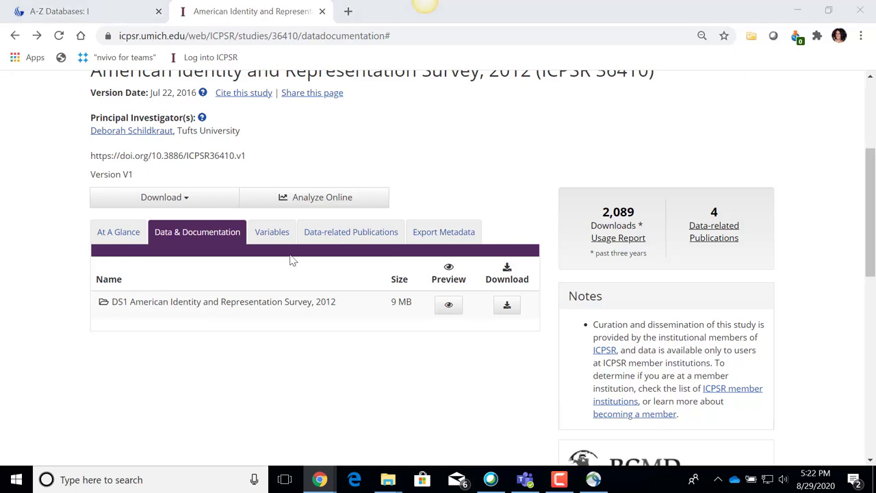
- Open the study's Variables tab and enter 'ethnic' in the variable search box
{"action": "left_click", "coordinate": [272, 233]}
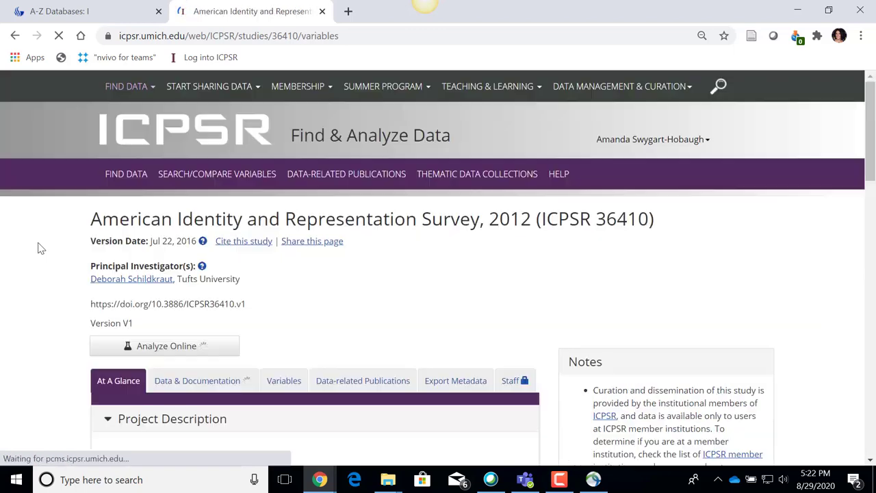
{"action": "scroll", "coordinate": [30, 295], "scroll_direction": "down", "scroll_amount": 5}
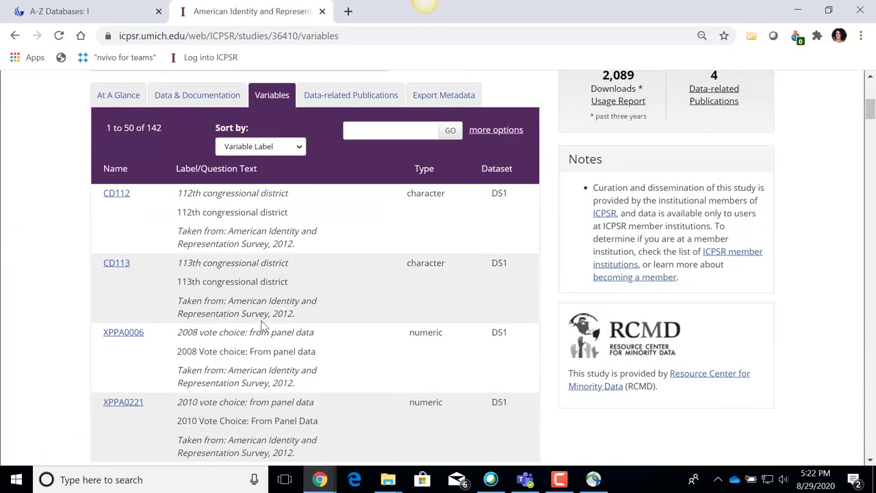
{"action": "left_click", "coordinate": [368, 133]}
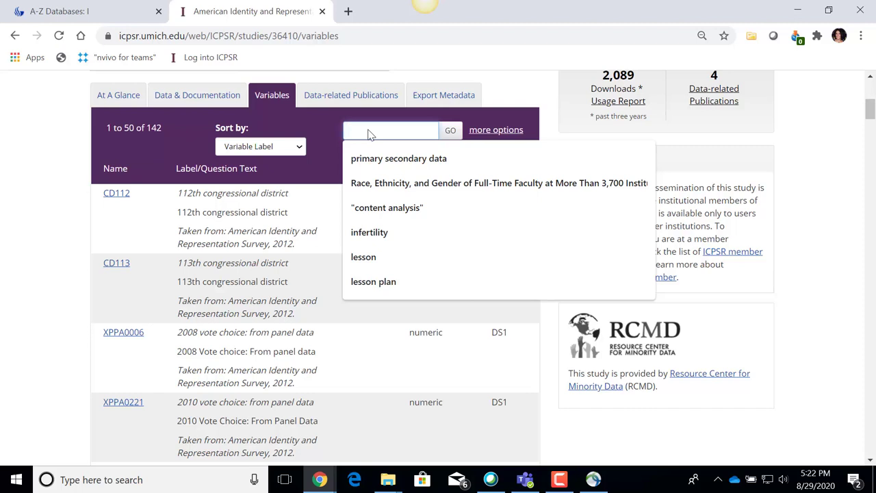
{"action": "type", "text": "eth"}
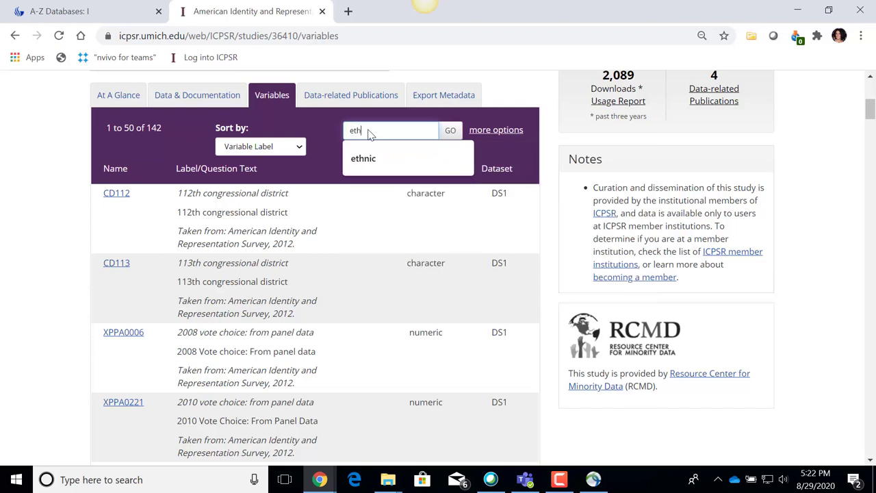
{"action": "type", "text": "nic"}
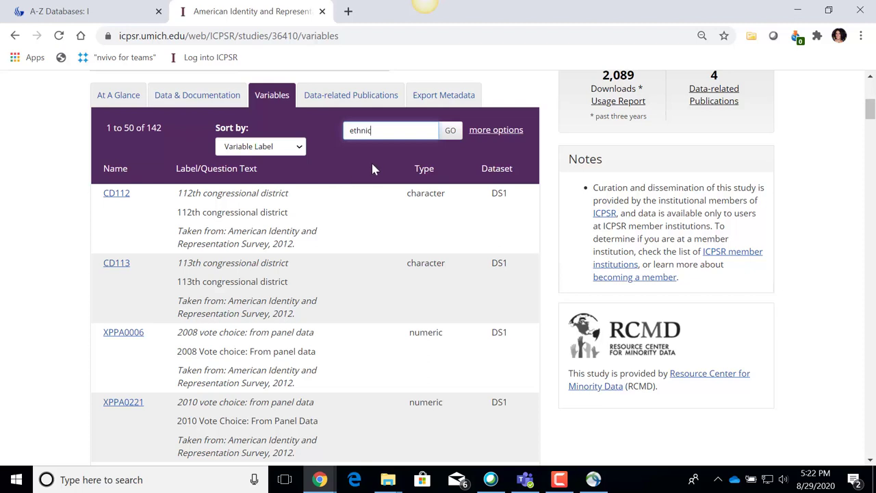
- Run the 'ethnic' search and highlight PPETHM and its Race/Ethnicity label in the results
{"action": "left_click", "coordinate": [452, 133]}
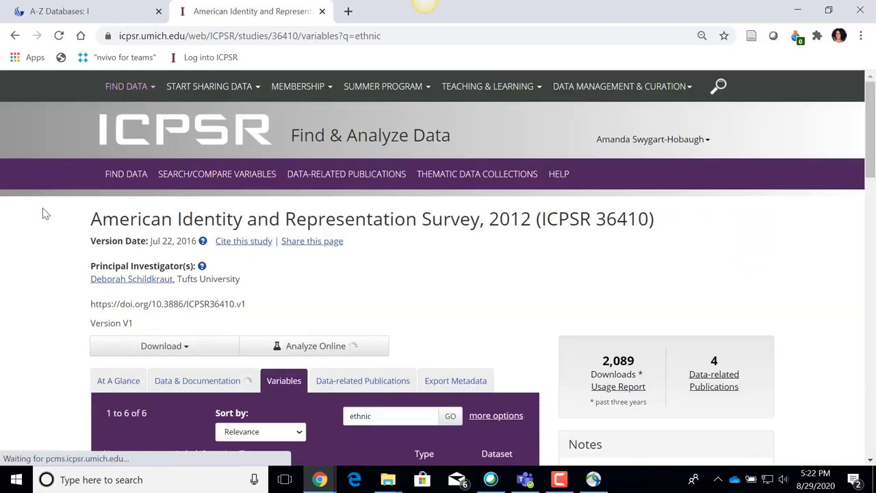
{"action": "scroll", "coordinate": [39, 253], "scroll_direction": "down", "scroll_amount": 6}
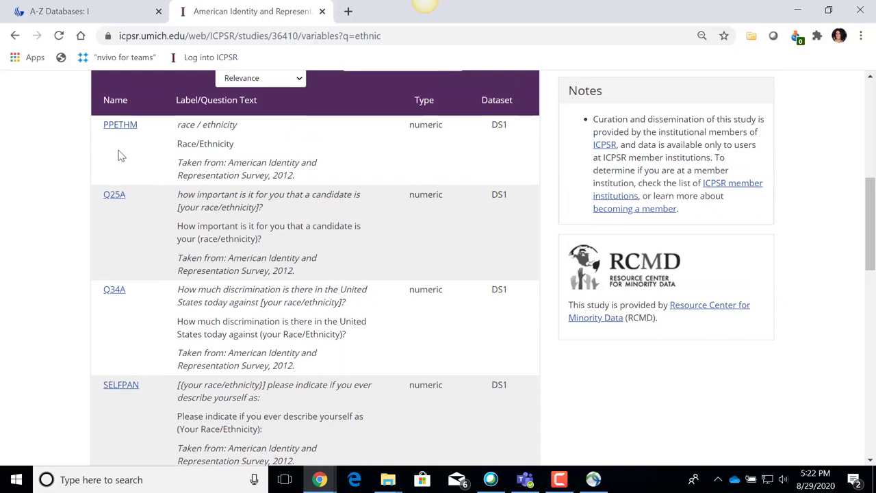
{"action": "left_click_drag", "start_coordinate": [140, 128], "coordinate": [103, 126]}
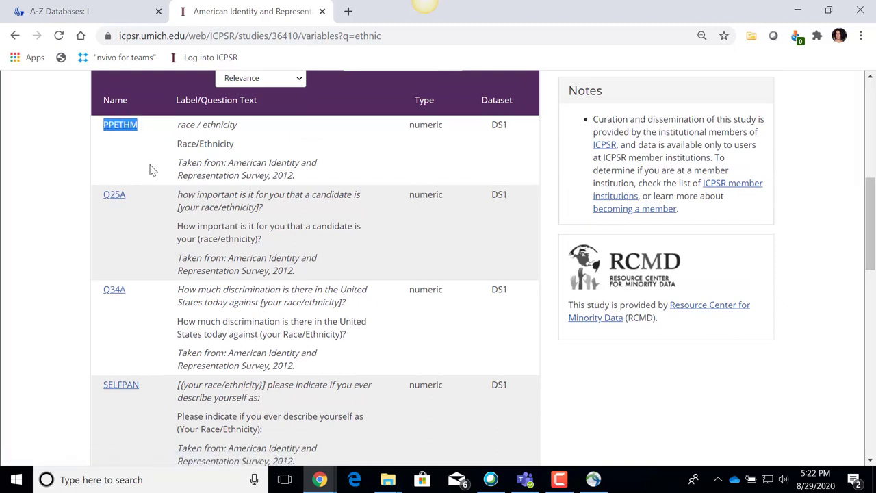
{"action": "left_click", "coordinate": [195, 158]}
{"action": "left_click_drag", "start_coordinate": [178, 147], "coordinate": [245, 149]}
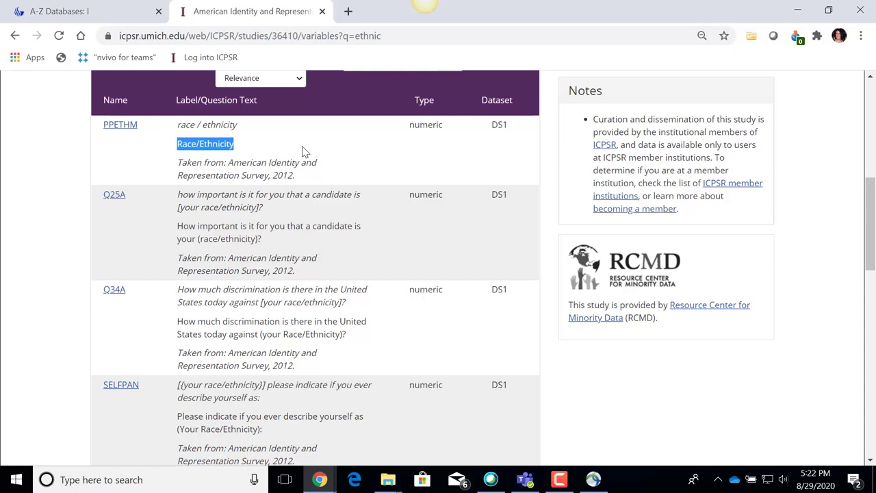
{"action": "left_click", "coordinate": [134, 152]}
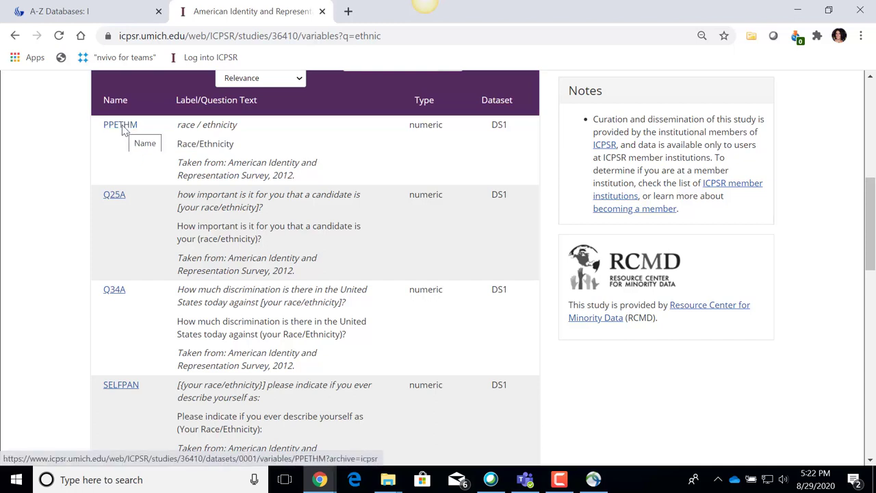
- Open the PPETHM variable page and scroll through its frequency table
{"action": "left_click", "coordinate": [123, 128]}
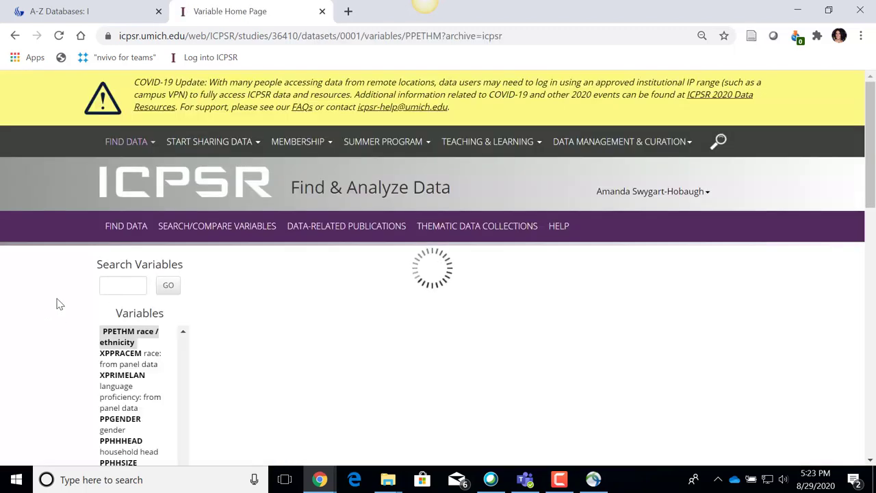
{"action": "scroll", "coordinate": [57, 296], "scroll_direction": "down", "scroll_amount": 1}
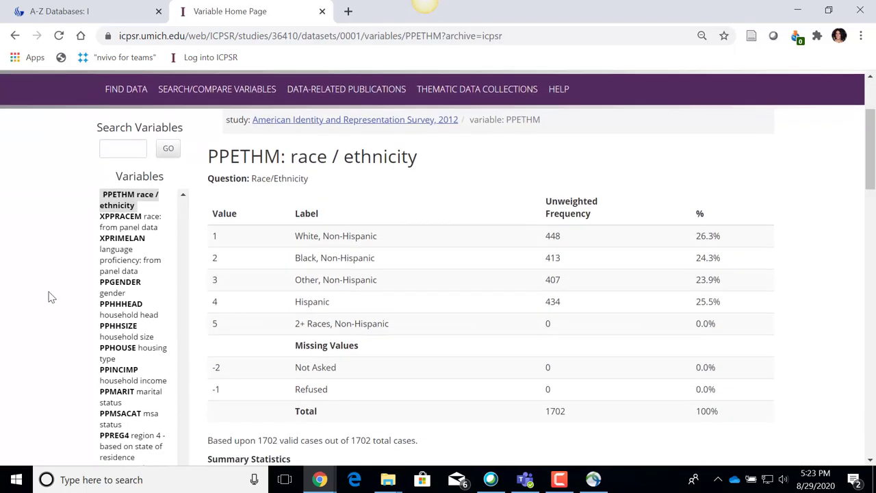
{"action": "scroll", "coordinate": [55, 301], "scroll_direction": "down", "scroll_amount": 1}
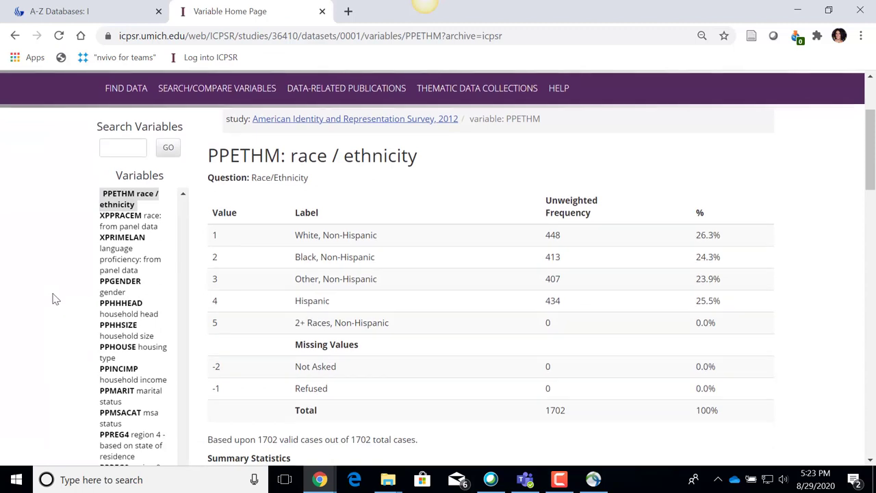
{"action": "scroll", "coordinate": [58, 297], "scroll_direction": "up", "scroll_amount": 1}
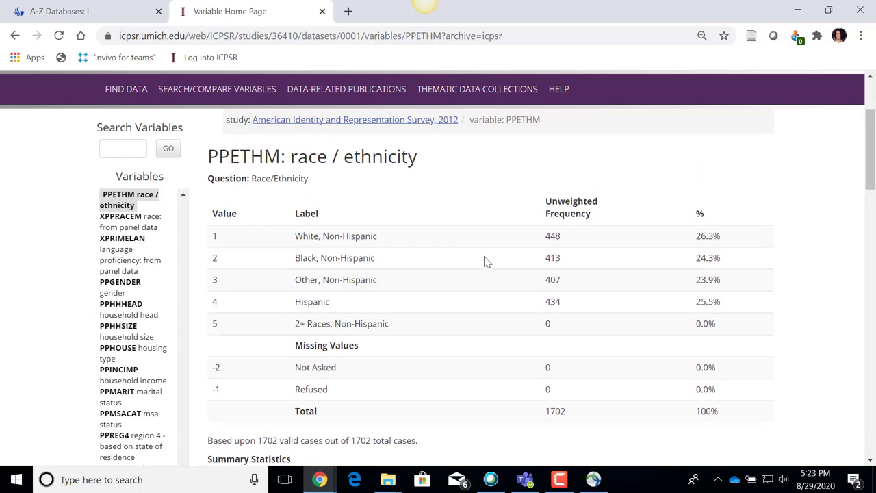
{"action": "scroll", "coordinate": [415, 301], "scroll_direction": "down", "scroll_amount": 1}
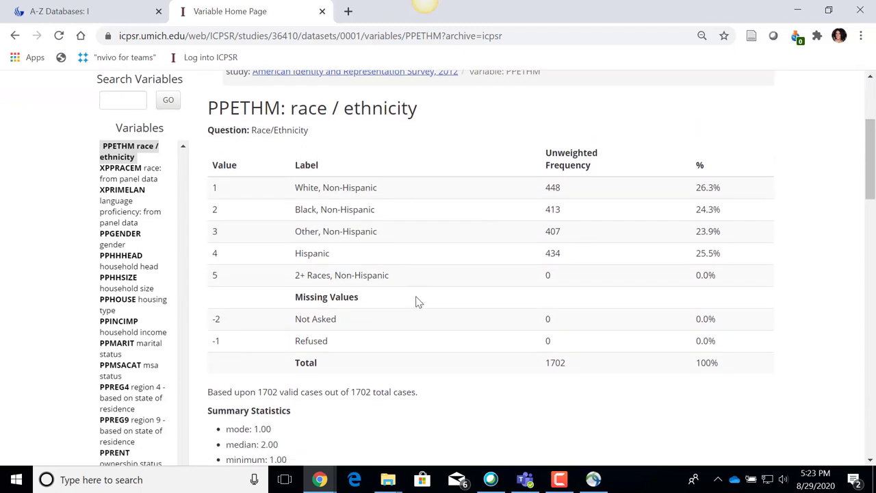
{"action": "scroll", "coordinate": [454, 293], "scroll_direction": "up", "scroll_amount": 1}
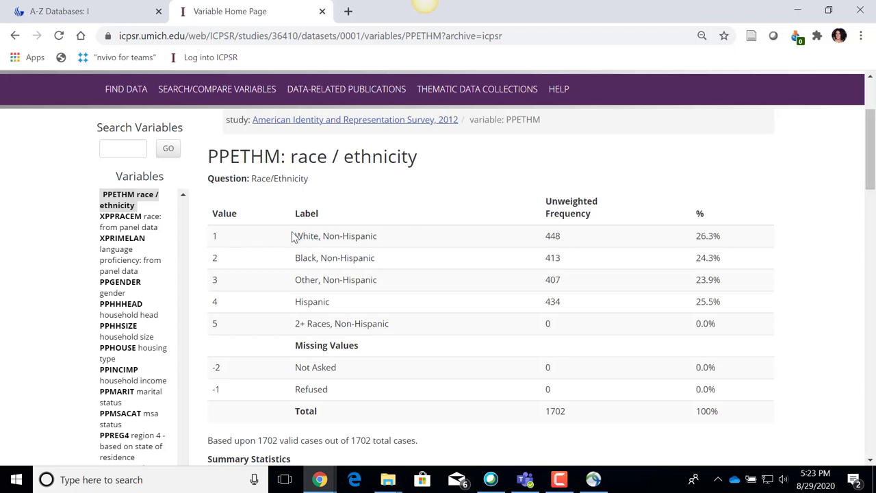
- Highlight the White and Black, Non-Hispanic categories and the 448 White count
{"action": "left_click_drag", "start_coordinate": [214, 238], "coordinate": [404, 236]}
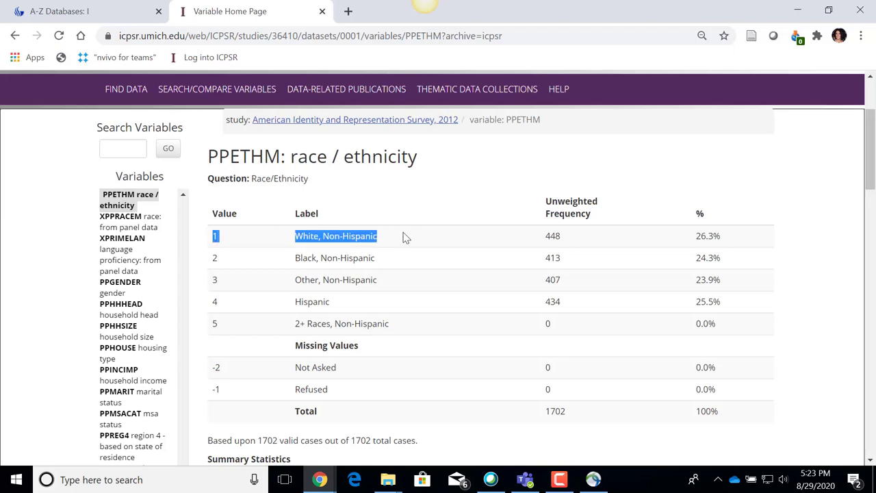
{"action": "left_click", "coordinate": [387, 264]}
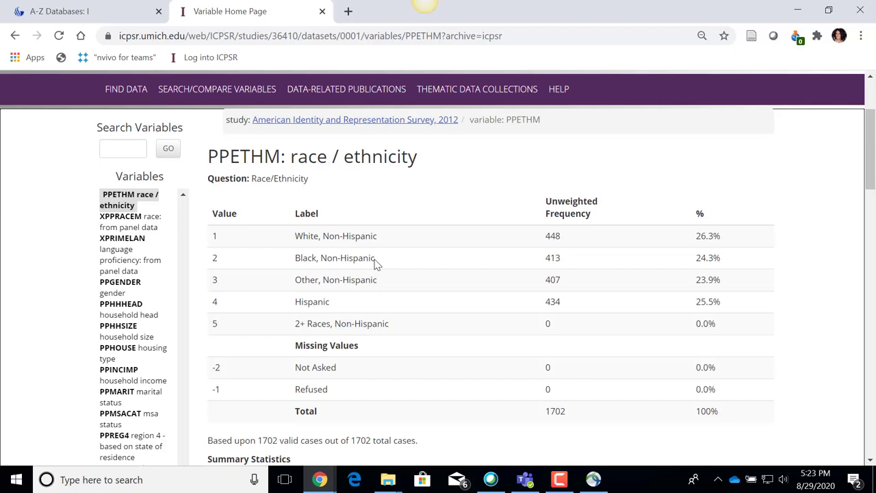
{"action": "left_click_drag", "start_coordinate": [381, 243], "coordinate": [299, 244]}
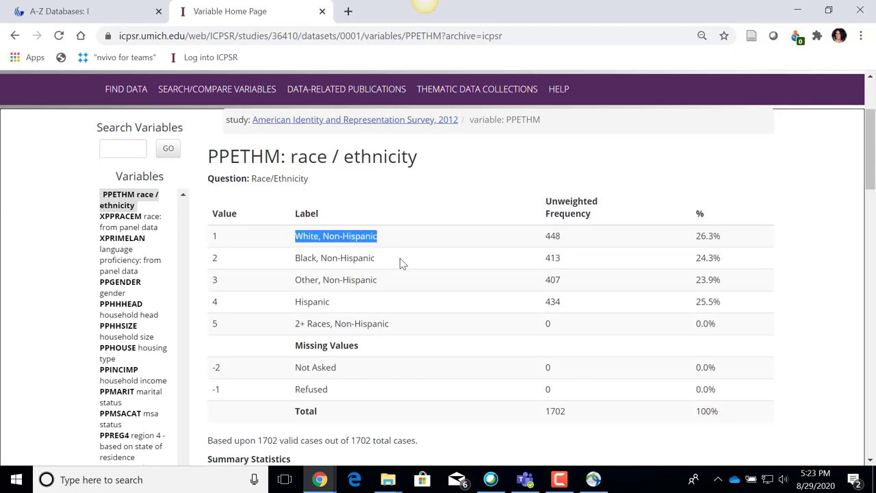
{"action": "left_click_drag", "start_coordinate": [388, 262], "coordinate": [312, 269]}
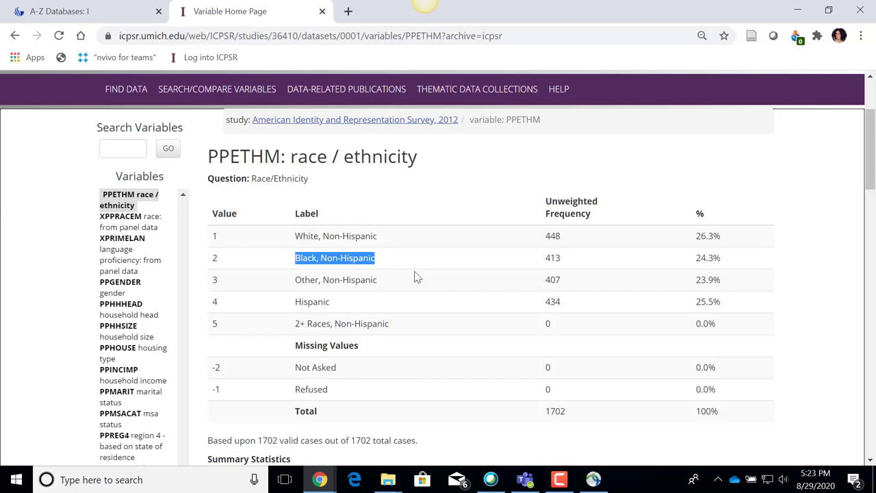
{"action": "left_click", "coordinate": [563, 240]}
{"action": "double_click", "coordinate": [562, 240]}
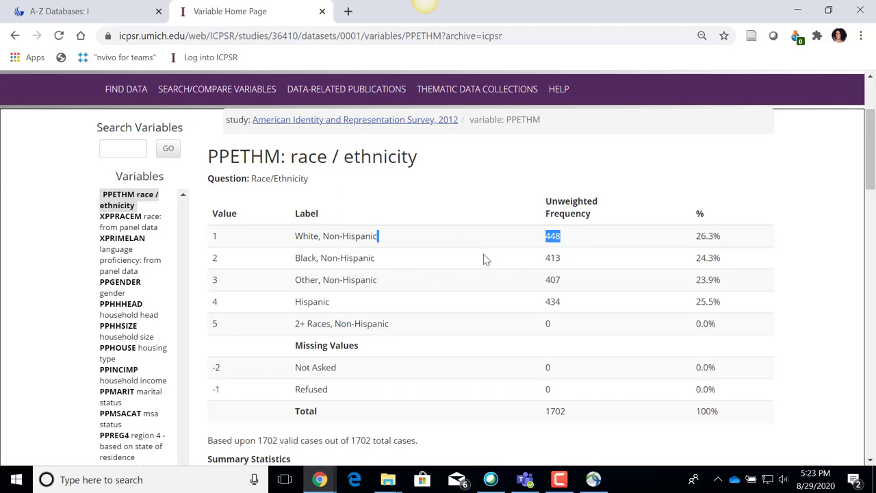
{"action": "left_click", "coordinate": [478, 222]}
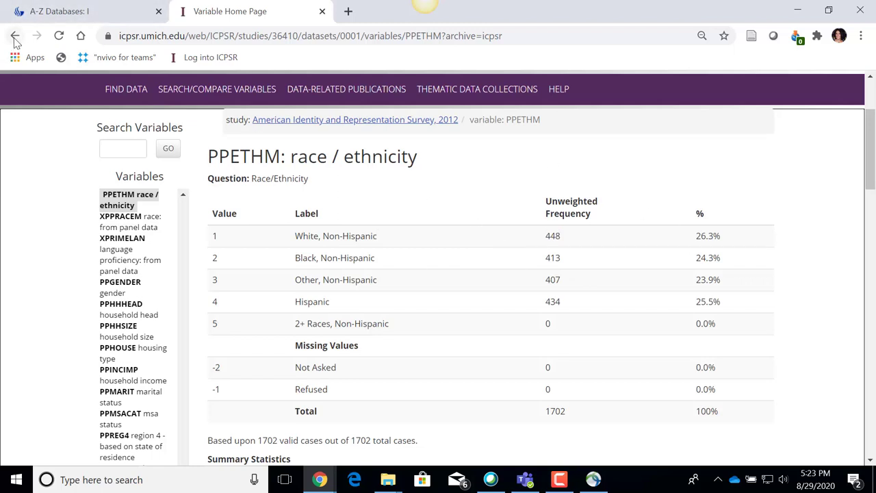
- Go back to the 'ethnic' variable search results
{"action": "left_click", "coordinate": [15, 35]}
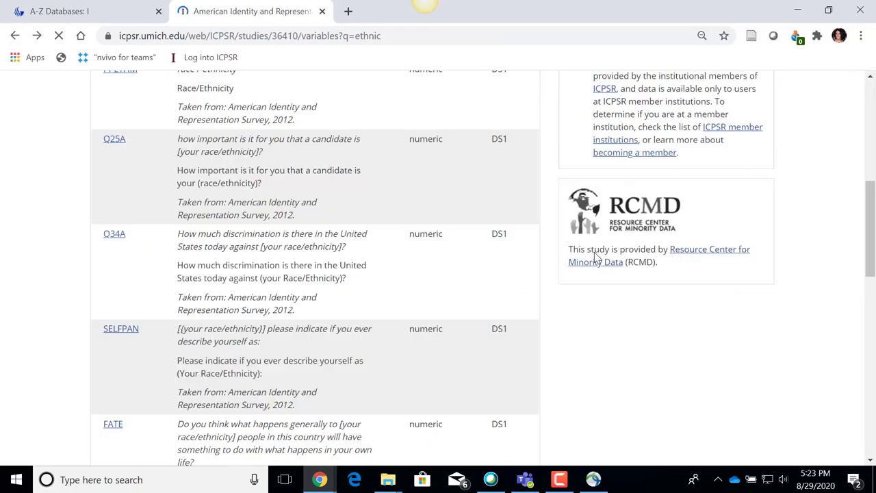
{"action": "scroll", "coordinate": [60, 314], "scroll_direction": "up", "scroll_amount": 3}
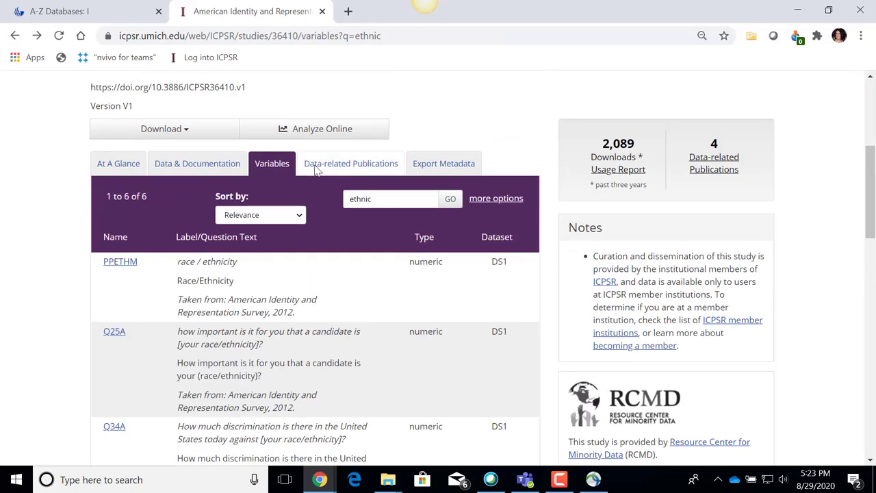
{"action": "left_click", "coordinate": [386, 200]}
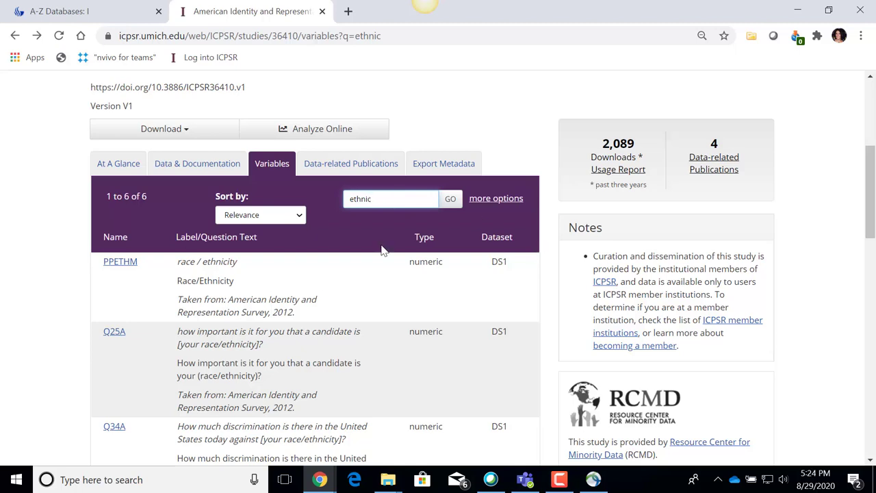
{"action": "left_click", "coordinate": [310, 375]}
- Highlight the Q25A question wording and 'American Identity' in the study title
{"action": "scroll", "coordinate": [281, 373], "scroll_direction": "down", "scroll_amount": 1}
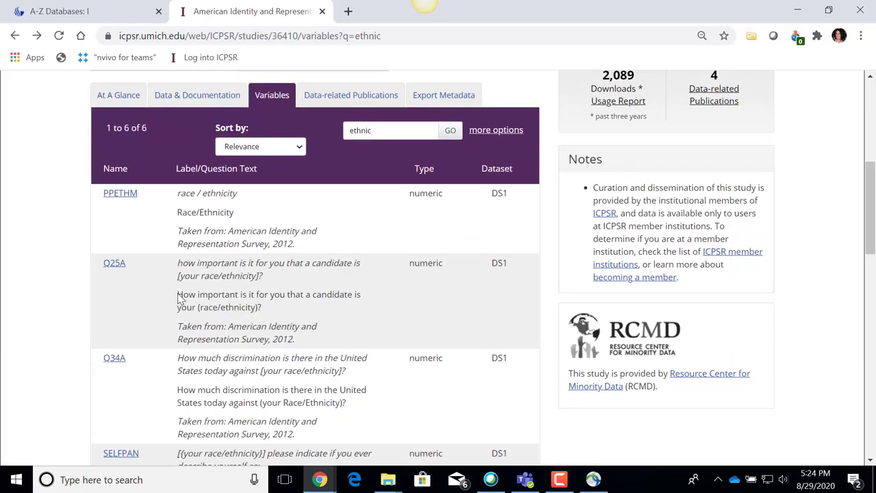
{"action": "left_click_drag", "start_coordinate": [178, 298], "coordinate": [301, 306]}
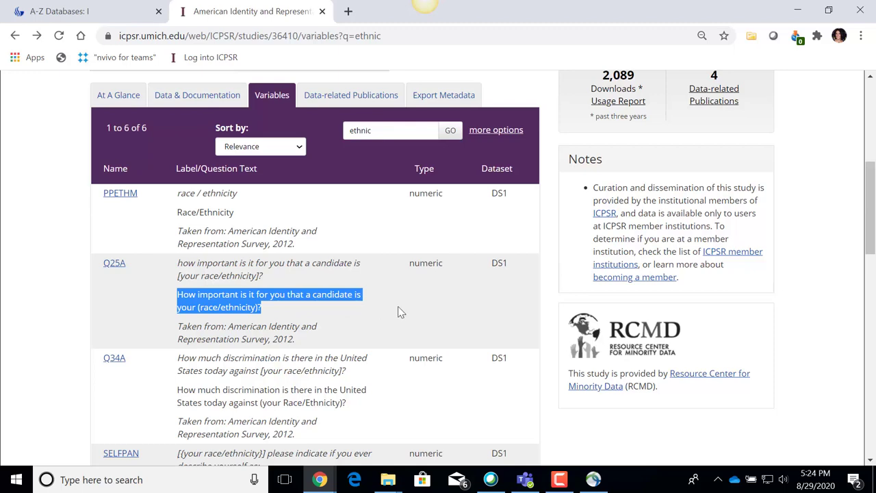
{"action": "scroll", "coordinate": [401, 313], "scroll_direction": "up", "scroll_amount": 5}
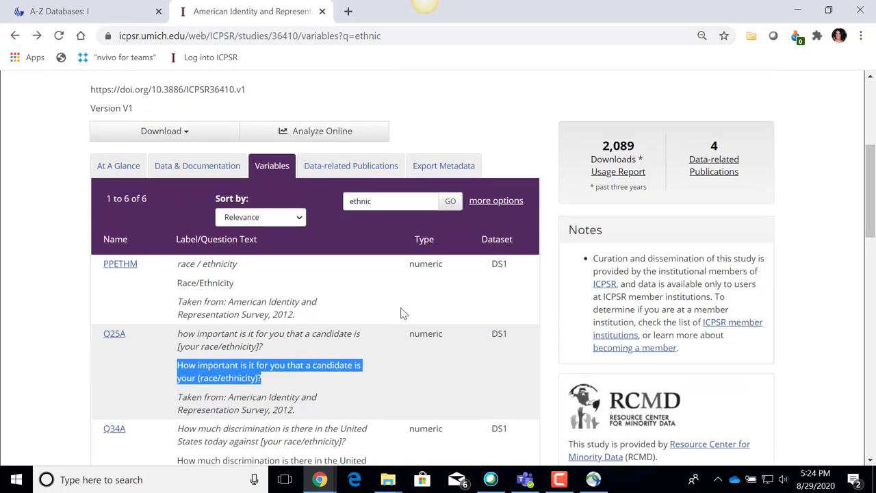
{"action": "scroll", "coordinate": [145, 192], "scroll_direction": "down", "scroll_amount": 1}
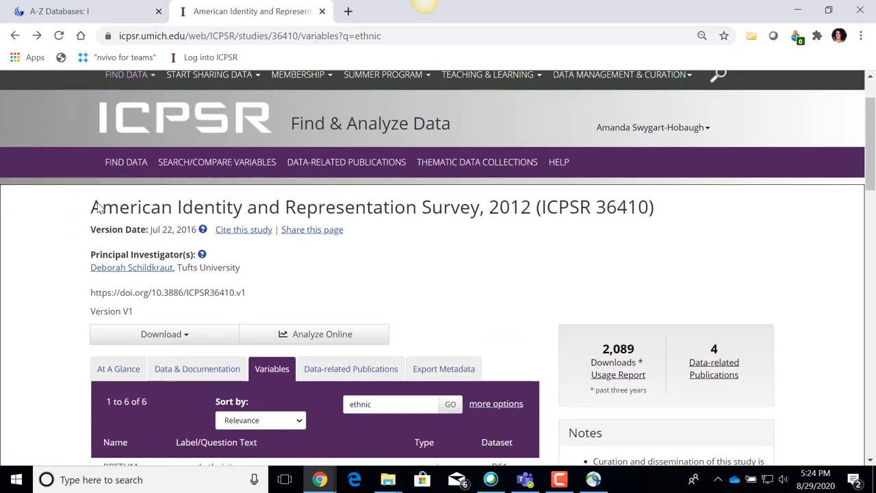
{"action": "left_click_drag", "start_coordinate": [91, 206], "coordinate": [247, 218]}
{"action": "scroll", "coordinate": [432, 257], "scroll_direction": "down", "scroll_amount": 2}
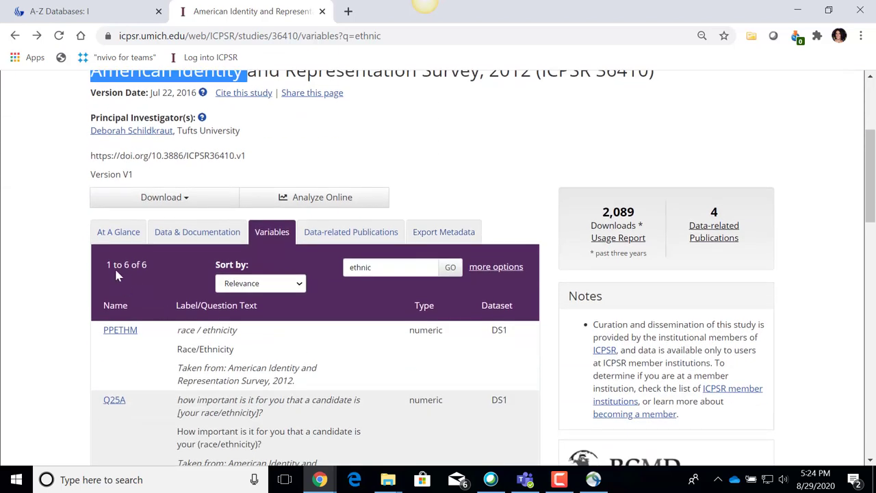
{"action": "left_click", "coordinate": [120, 234]}
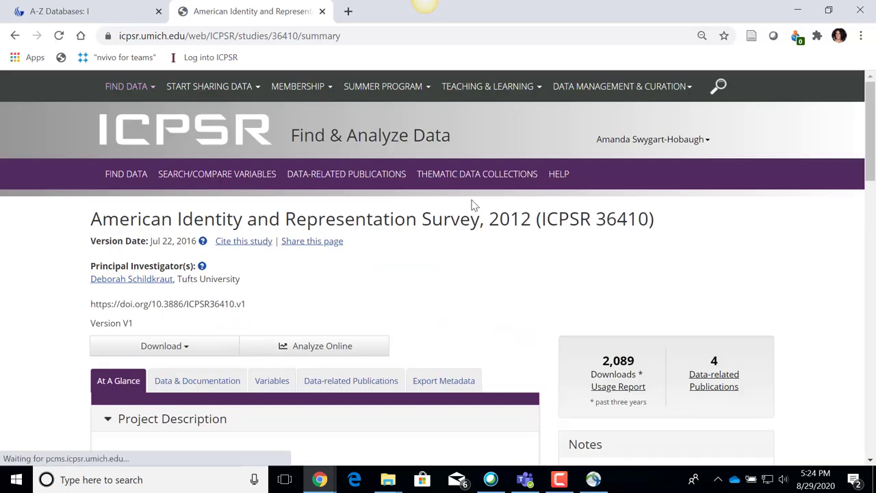
{"action": "scroll", "coordinate": [471, 203], "scroll_direction": "down", "scroll_amount": 5}
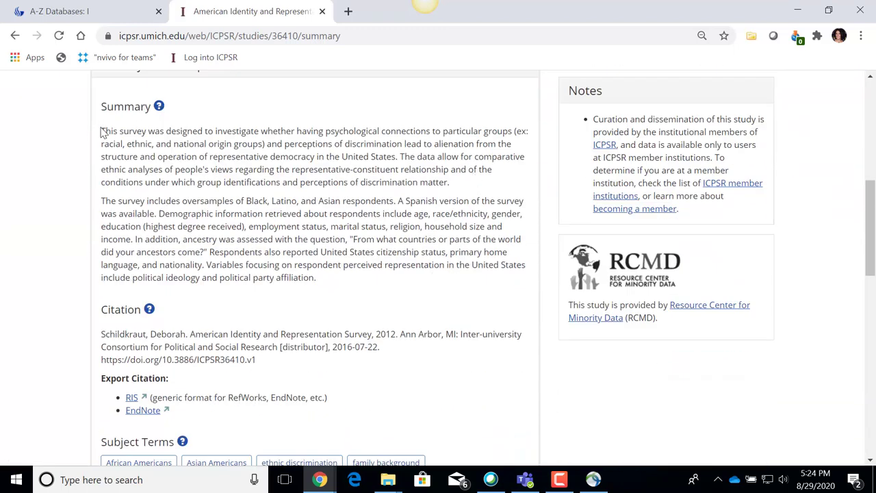
{"action": "left_click_drag", "start_coordinate": [102, 132], "coordinate": [271, 147]}
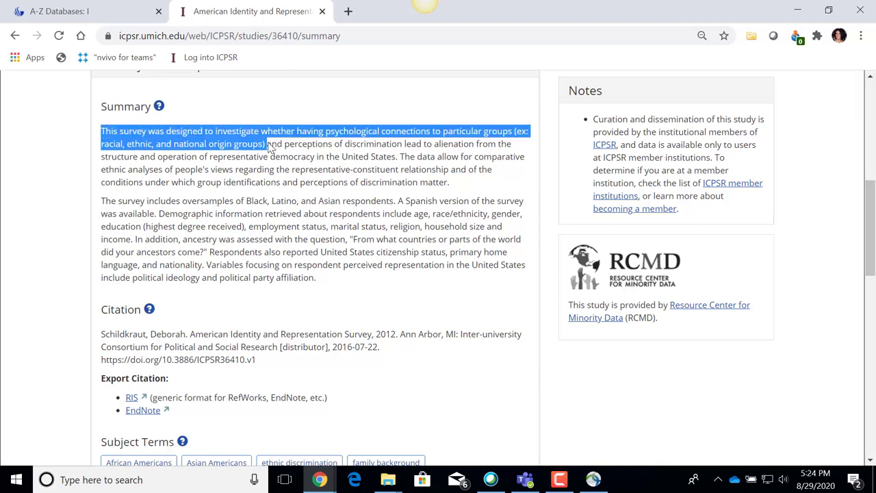
{"action": "left_click", "coordinate": [129, 148]}
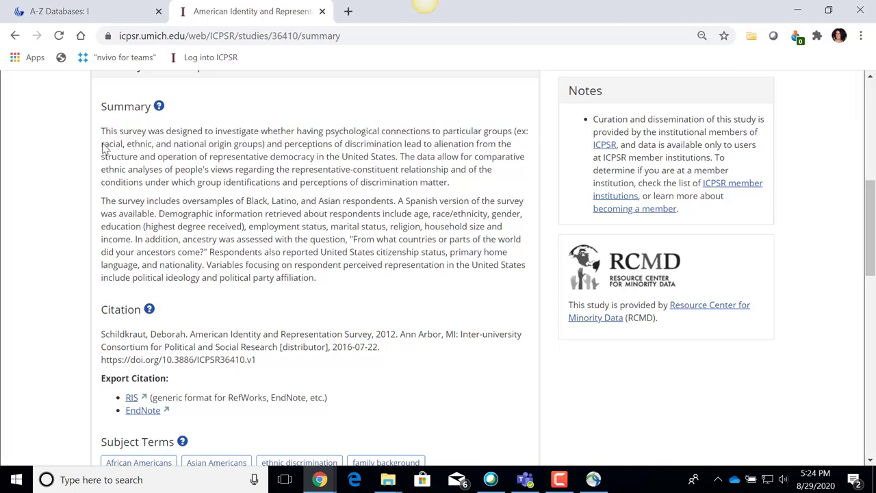
{"action": "left_click_drag", "start_coordinate": [102, 147], "coordinate": [268, 149]}
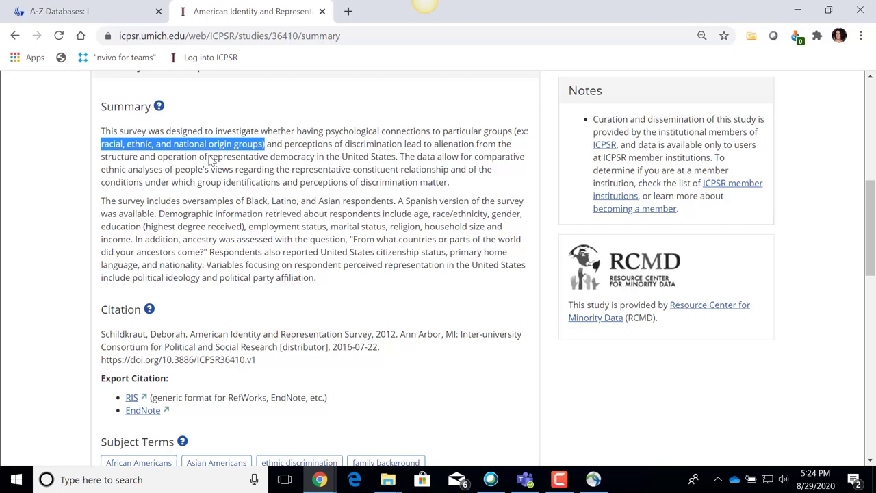
{"action": "left_click_drag", "start_coordinate": [210, 159], "coordinate": [318, 161]}
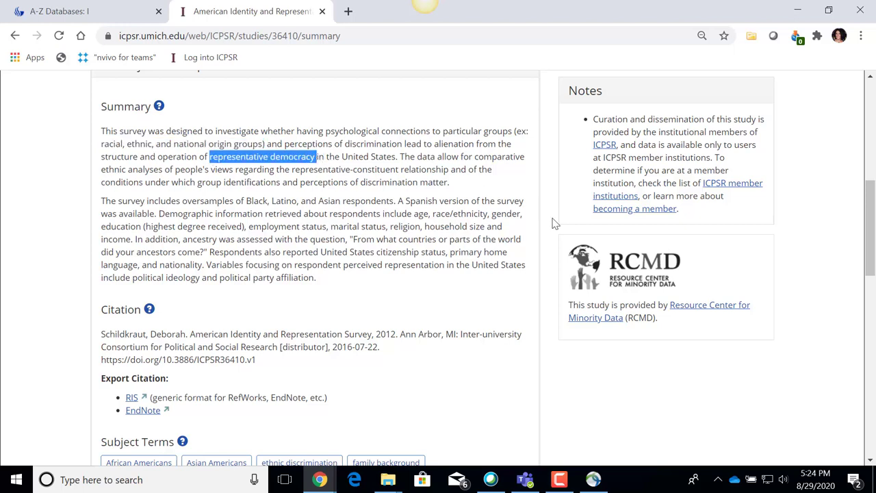
{"action": "left_click", "coordinate": [481, 208]}
{"action": "scroll", "coordinate": [478, 209], "scroll_direction": "up", "scroll_amount": 3}
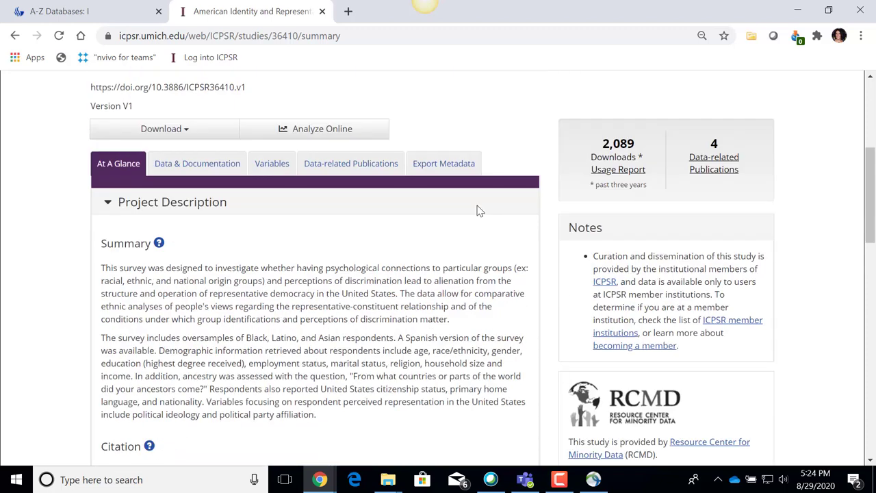
- Open the Data-related Publications tab and scroll through its four citations
{"action": "left_click", "coordinate": [277, 233]}
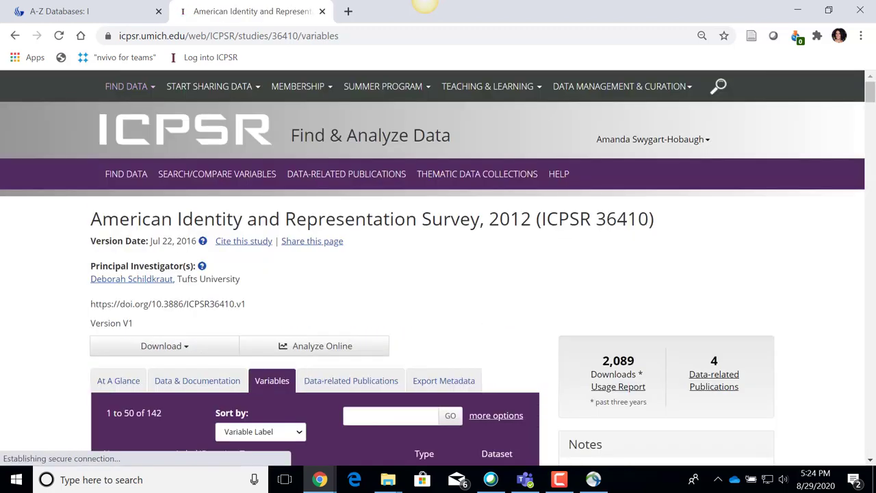
{"action": "scroll", "coordinate": [30, 344], "scroll_direction": "down", "scroll_amount": 4}
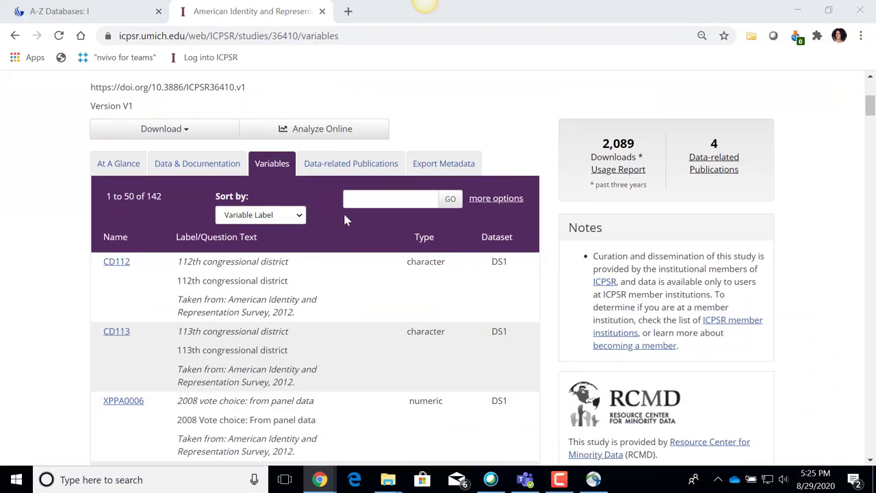
{"action": "left_click", "coordinate": [350, 168]}
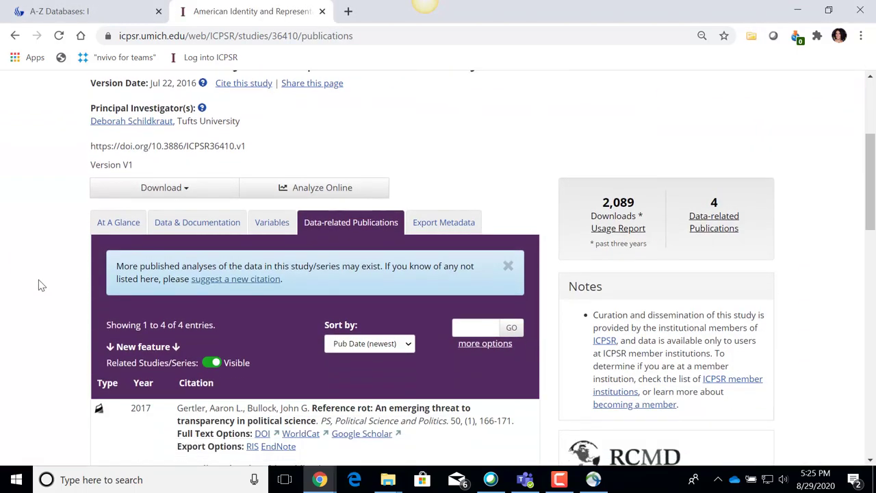
{"action": "scroll", "coordinate": [38, 280], "scroll_direction": "down", "scroll_amount": 2}
{"action": "scroll", "coordinate": [29, 248], "scroll_direction": "down", "scroll_amount": 2}
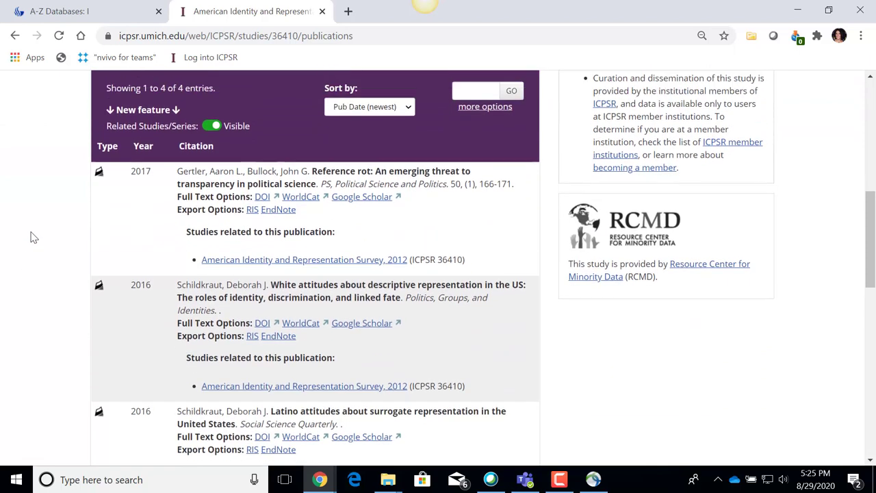
{"action": "scroll", "coordinate": [30, 237], "scroll_direction": "up", "scroll_amount": 2}
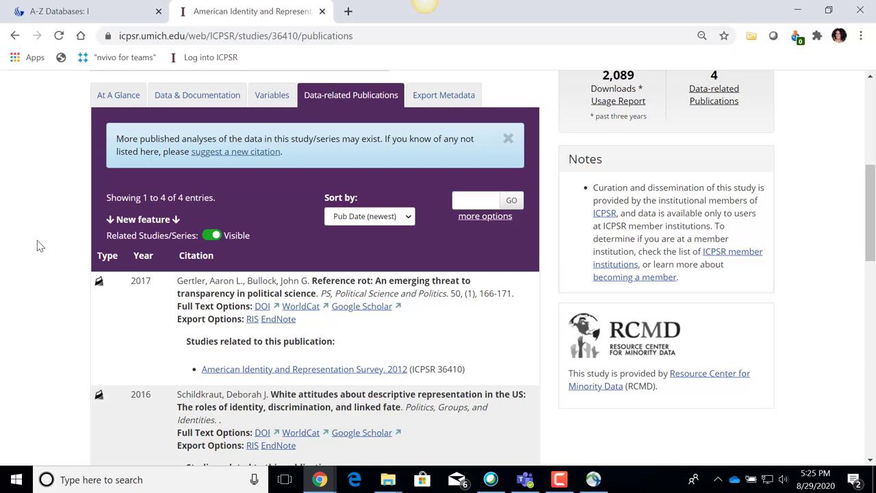
{"action": "scroll", "coordinate": [39, 246], "scroll_direction": "down", "scroll_amount": 1}
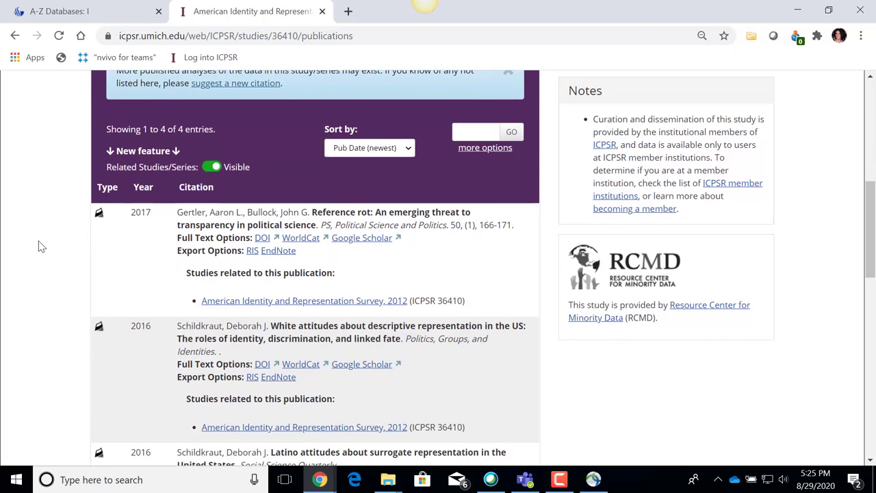
{"action": "scroll", "coordinate": [40, 246], "scroll_direction": "down", "scroll_amount": 1}
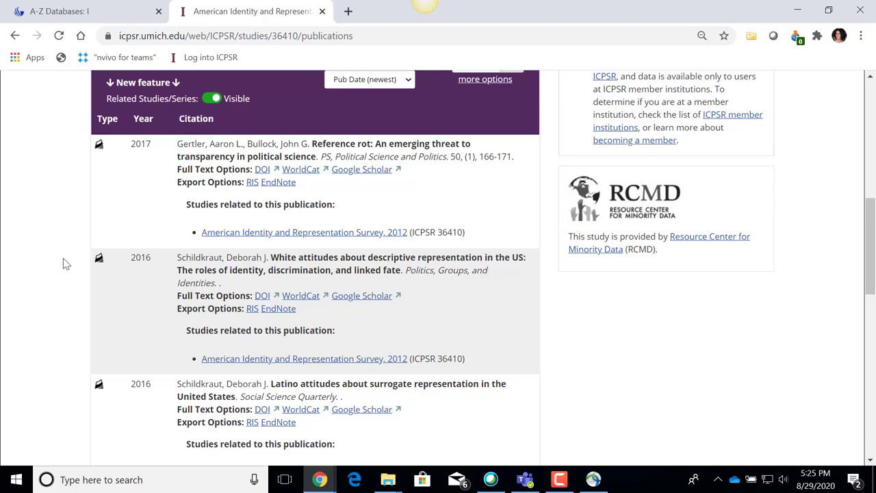
{"action": "scroll", "coordinate": [63, 263], "scroll_direction": "down", "scroll_amount": 1}
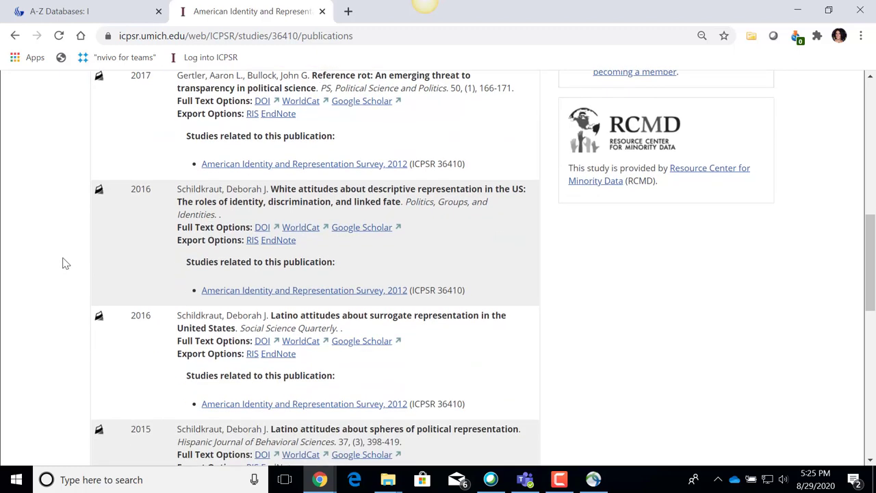
{"action": "scroll", "coordinate": [63, 263], "scroll_direction": "down", "scroll_amount": 2}
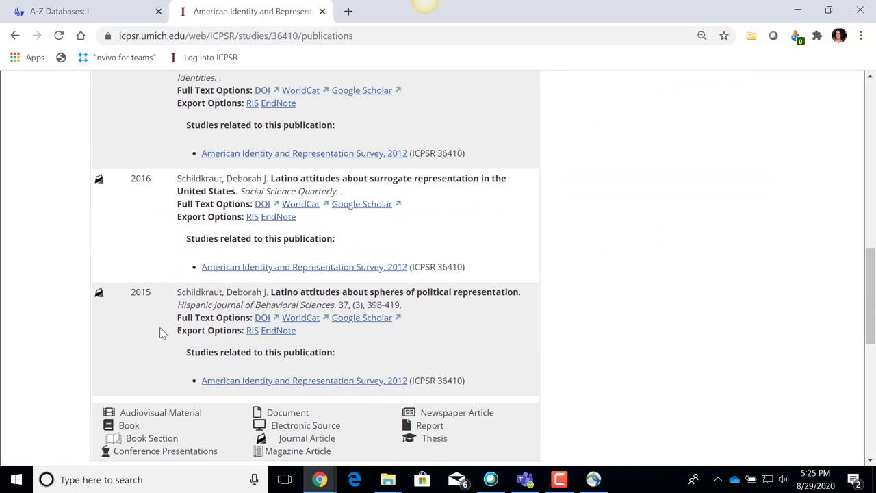
- Highlight the year and author of the Latino attitudes article
{"action": "left_click_drag", "start_coordinate": [156, 292], "coordinate": [129, 293]}
{"action": "scroll", "coordinate": [168, 220], "scroll_direction": "up", "scroll_amount": 2}
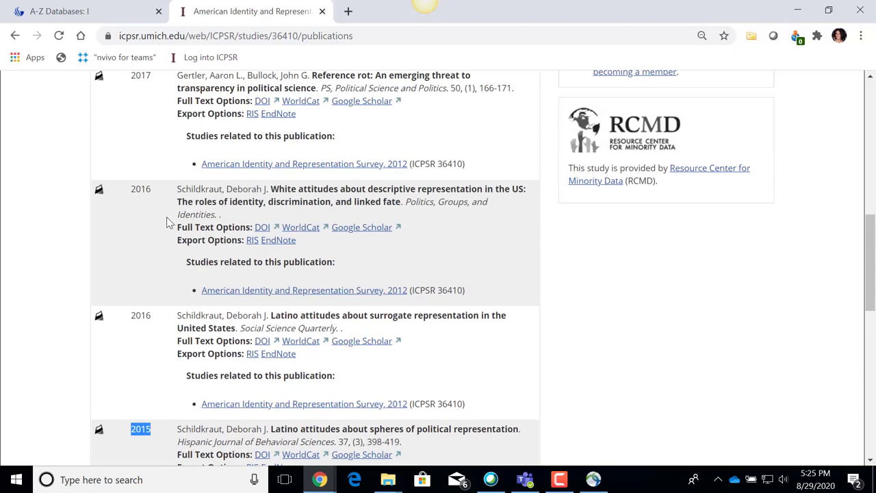
{"action": "double_click", "coordinate": [149, 318]}
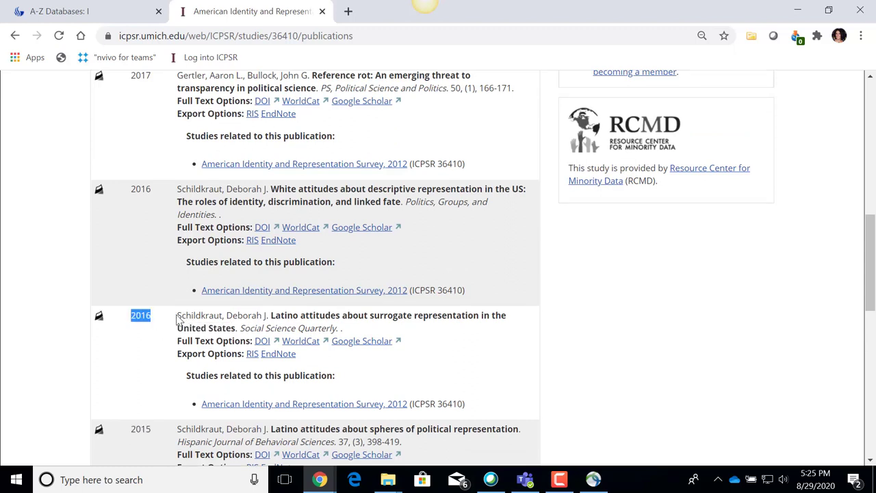
{"action": "left_click_drag", "start_coordinate": [179, 321], "coordinate": [272, 316]}
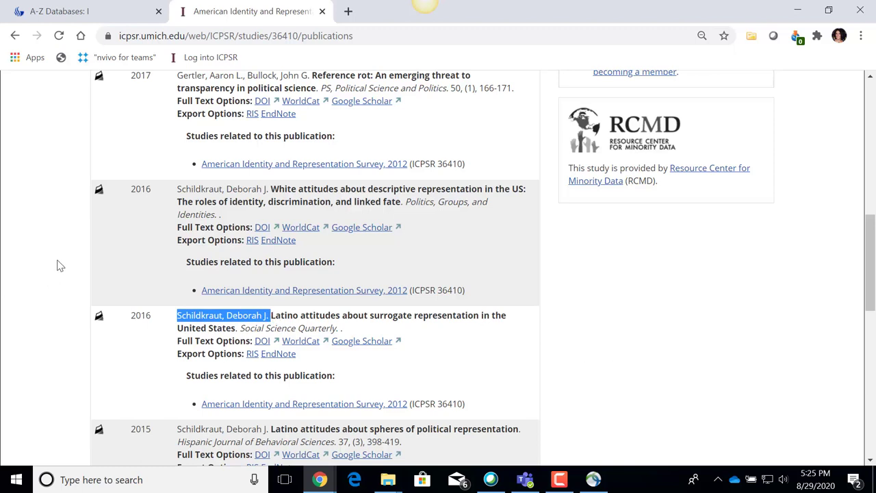
{"action": "scroll", "coordinate": [51, 267], "scroll_direction": "up", "scroll_amount": 6}
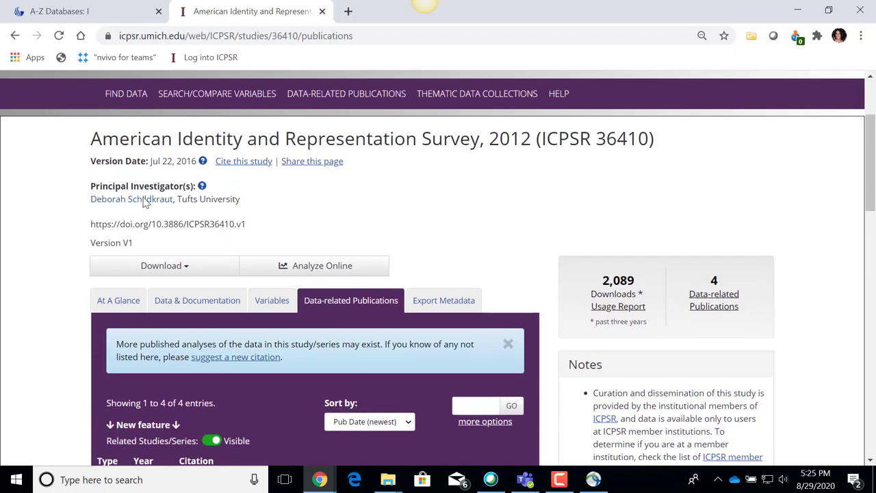
{"action": "scroll", "coordinate": [48, 270], "scroll_direction": "down", "scroll_amount": 7}
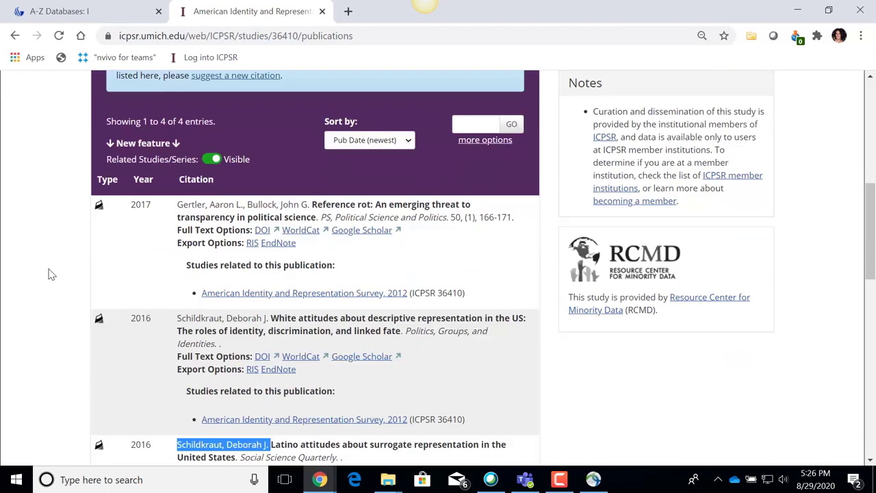
{"action": "left_click", "coordinate": [315, 245]}
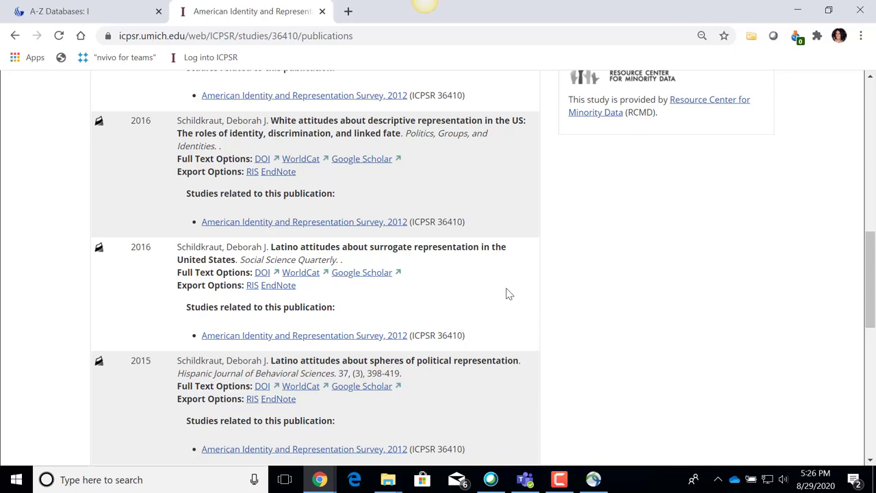
- Highlight the 2017 year and authors of the 'Reference rot' article
{"action": "scroll", "coordinate": [72, 226], "scroll_direction": "up", "scroll_amount": 1}
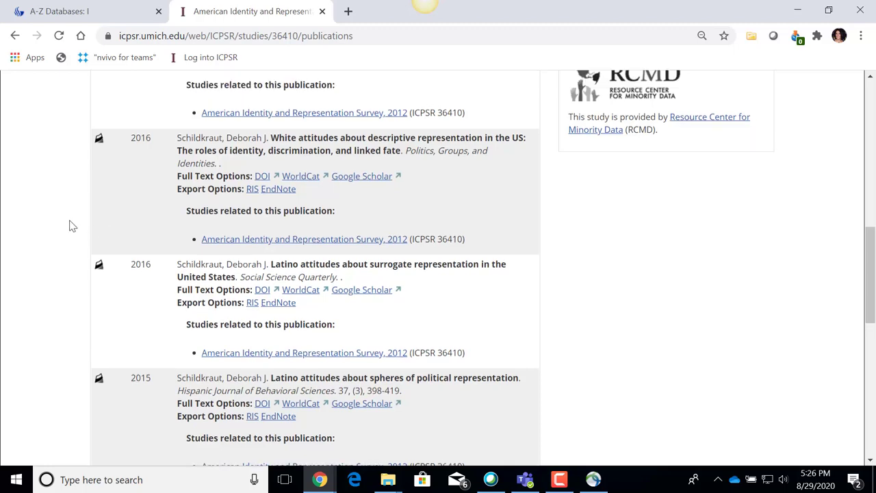
{"action": "scroll", "coordinate": [72, 226], "scroll_direction": "up", "scroll_amount": 3}
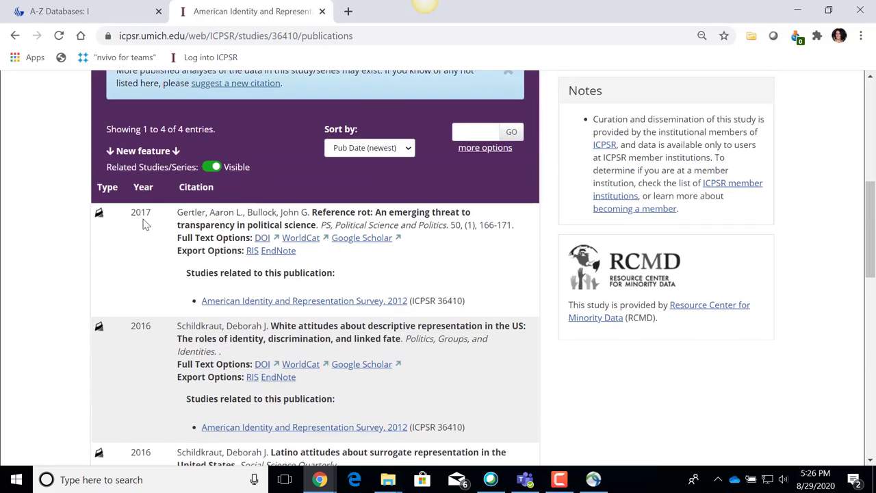
{"action": "double_click", "coordinate": [134, 213]}
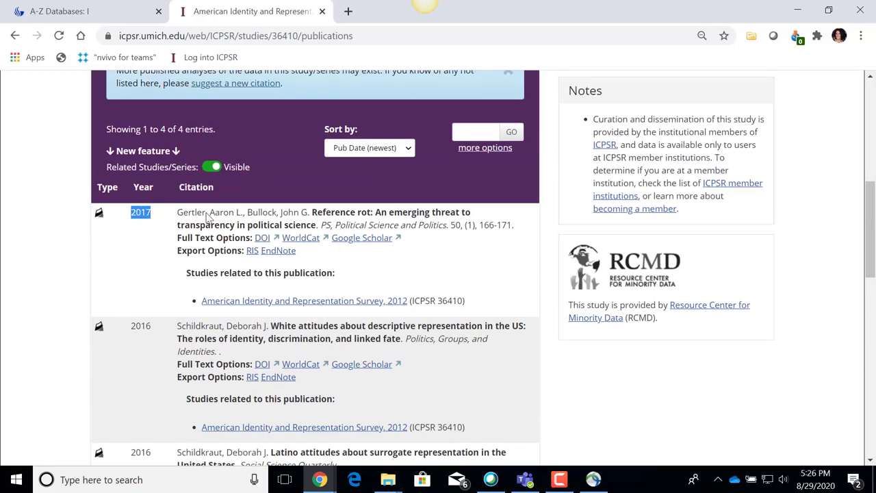
{"action": "left_click_drag", "start_coordinate": [176, 212], "coordinate": [312, 216]}
{"action": "left_click", "coordinate": [377, 218]}
{"action": "scroll", "coordinate": [58, 278], "scroll_direction": "up", "scroll_amount": 3}
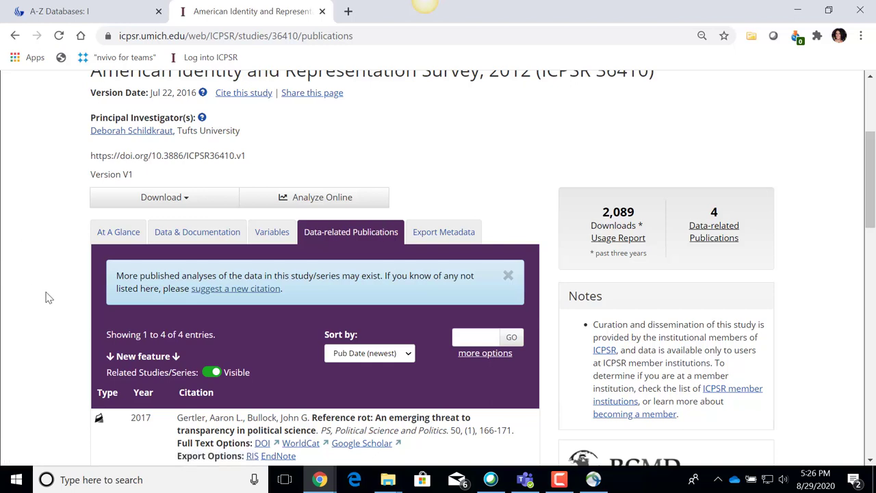
{"action": "scroll", "coordinate": [60, 301], "scroll_direction": "down", "scroll_amount": 2}
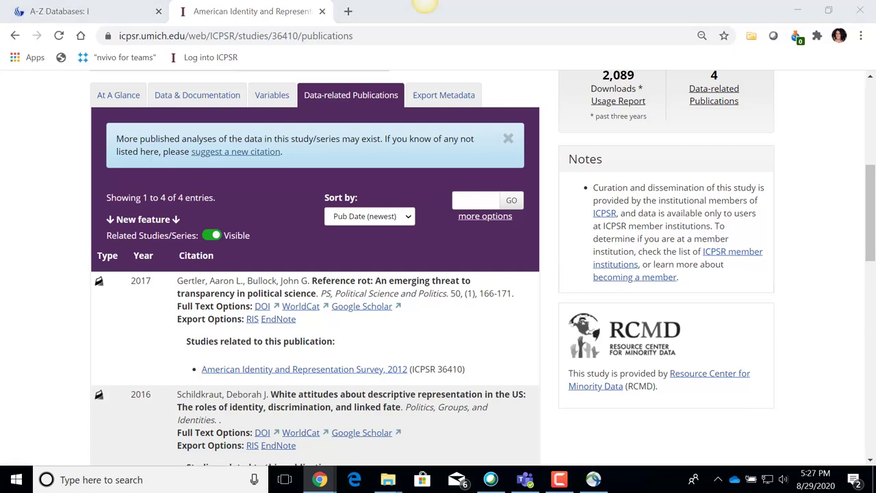
{"action": "left_click", "coordinate": [31, 303]}
{"action": "scroll", "coordinate": [37, 311], "scroll_direction": "up", "scroll_amount": 4}
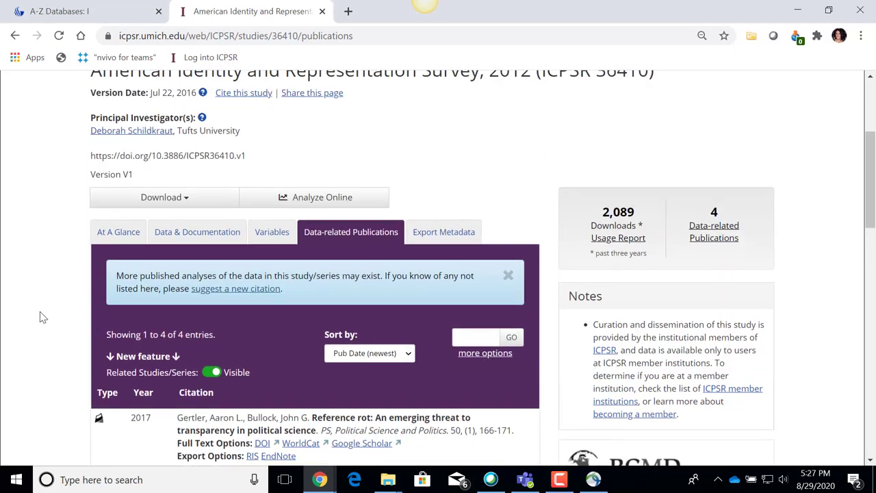
{"action": "scroll", "coordinate": [36, 329], "scroll_direction": "down", "scroll_amount": 1}
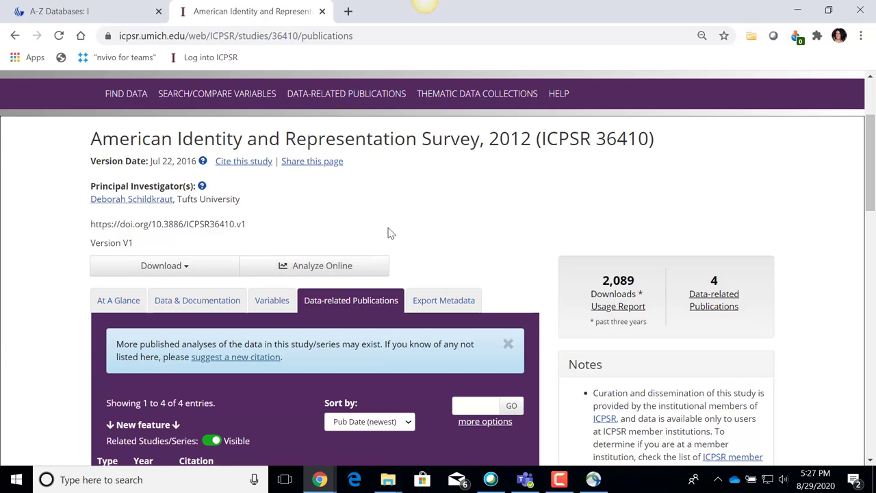
- Open the Analyze Online dialog for dataset DS1
{"action": "left_click", "coordinate": [328, 272]}
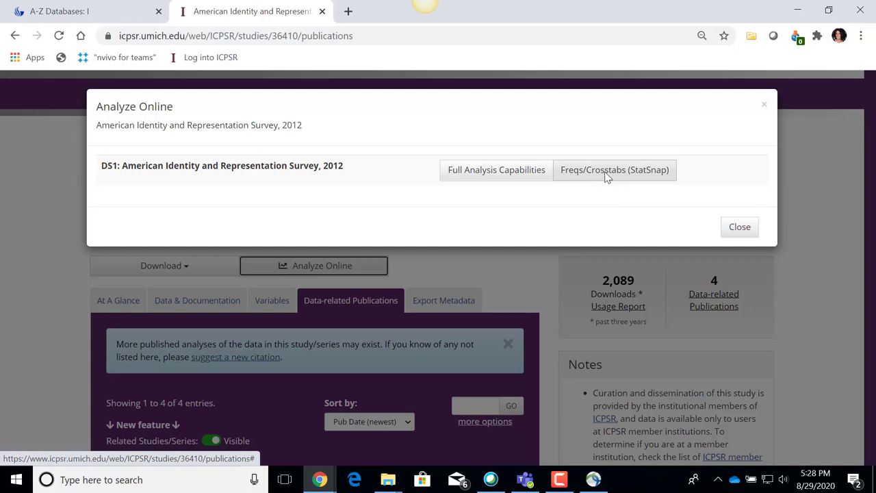
- Launch Freqs/Crosstabs (StatSnap) and scroll its Terms of Use down to the agreement buttons
{"action": "left_click", "coordinate": [606, 174]}
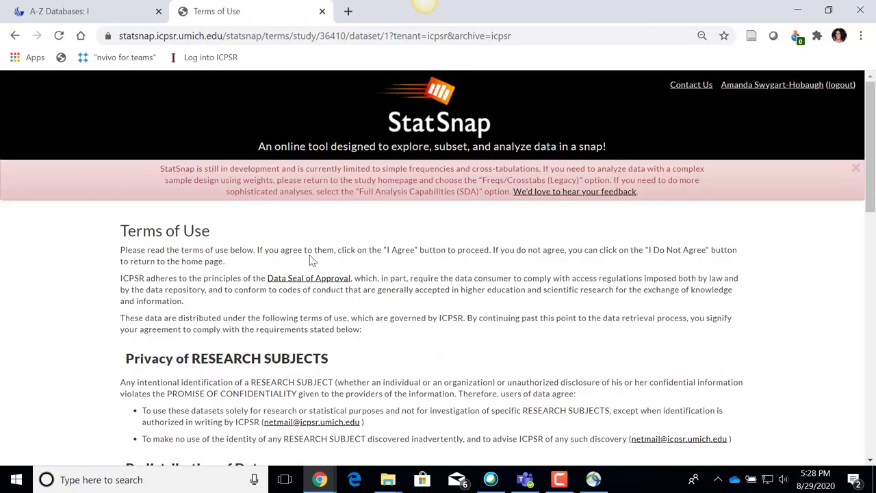
{"action": "scroll", "coordinate": [340, 255], "scroll_direction": "down", "scroll_amount": 3}
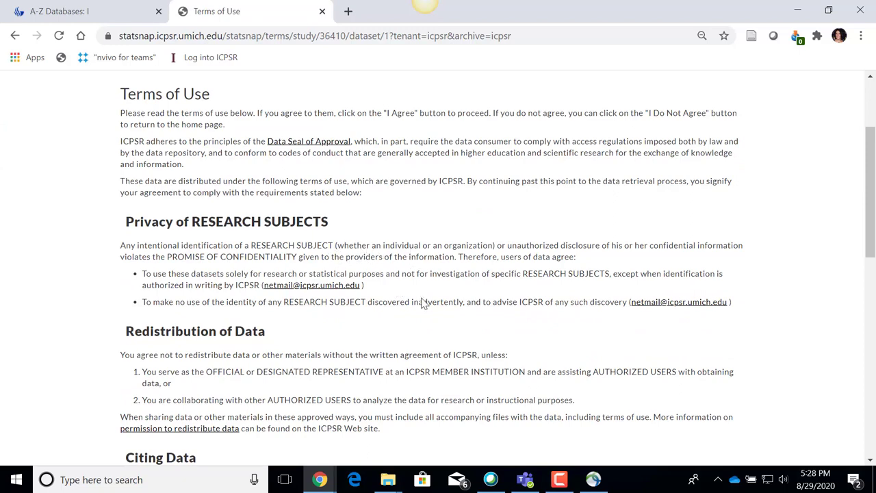
{"action": "scroll", "coordinate": [413, 332], "scroll_direction": "down", "scroll_amount": 1}
{"action": "scroll", "coordinate": [413, 328], "scroll_direction": "down", "scroll_amount": 3}
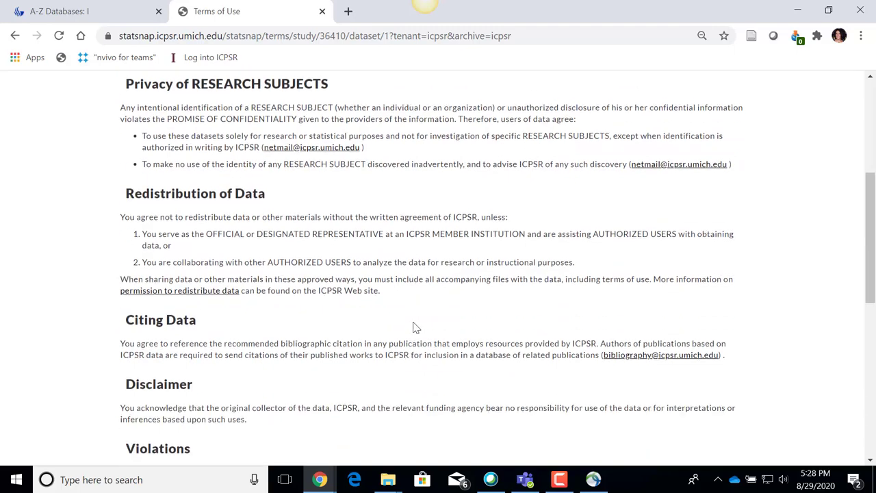
{"action": "scroll", "coordinate": [349, 301], "scroll_direction": "down", "scroll_amount": 5}
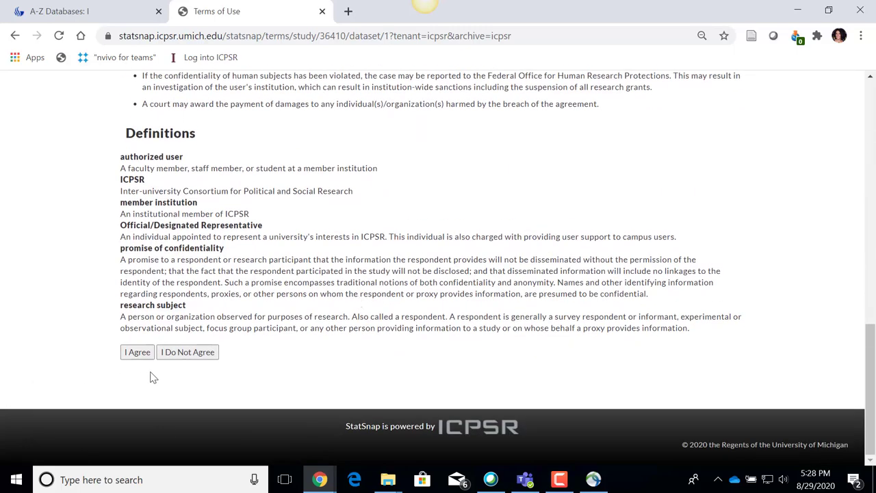
- Agree to the terms and switch the StatSnap workbench to the Crosstabs tab
{"action": "left_click", "coordinate": [136, 358]}
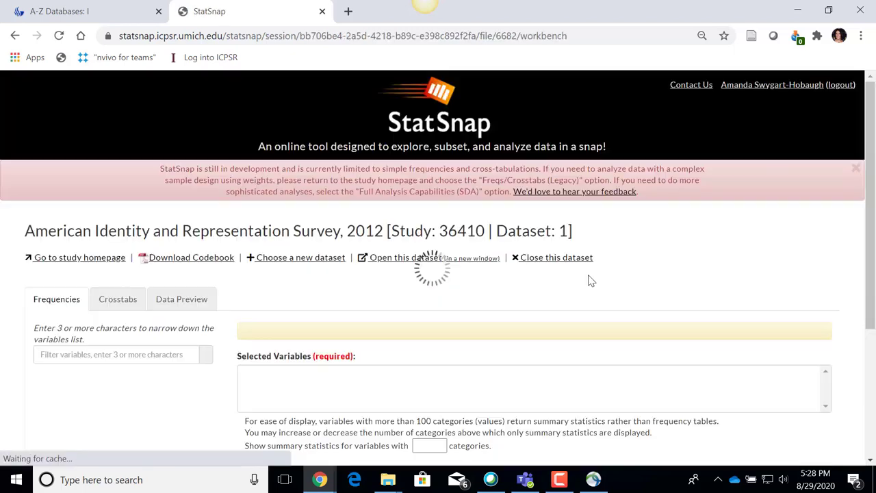
{"action": "scroll", "coordinate": [587, 284], "scroll_direction": "down", "scroll_amount": 2}
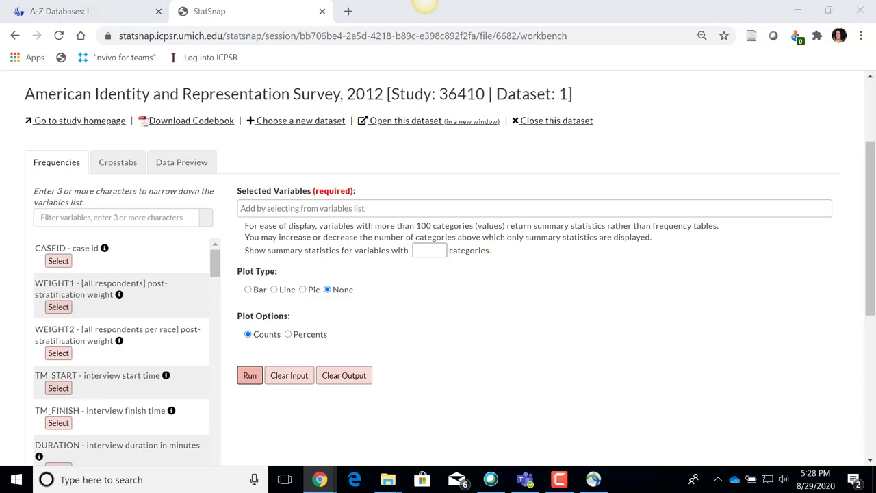
{"action": "scroll", "coordinate": [579, 183], "scroll_direction": "up", "scroll_amount": 1}
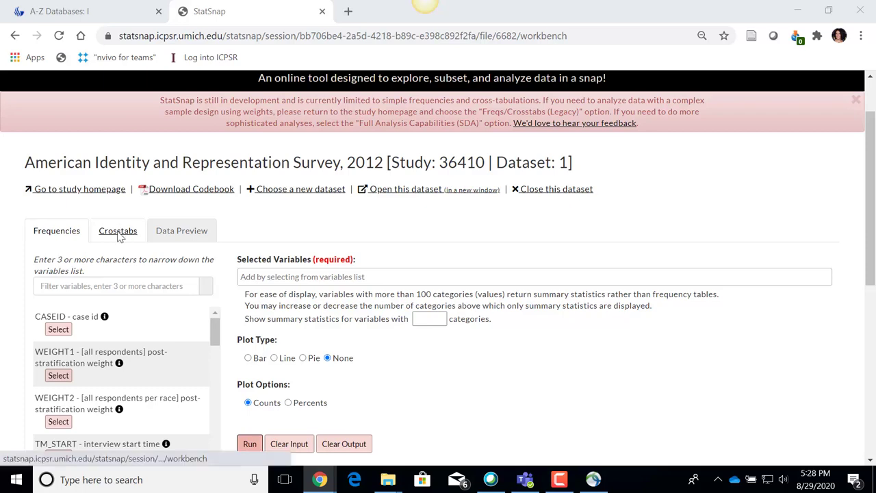
{"action": "left_click", "coordinate": [126, 232]}
{"action": "scroll", "coordinate": [11, 219], "scroll_direction": "down", "scroll_amount": 1}
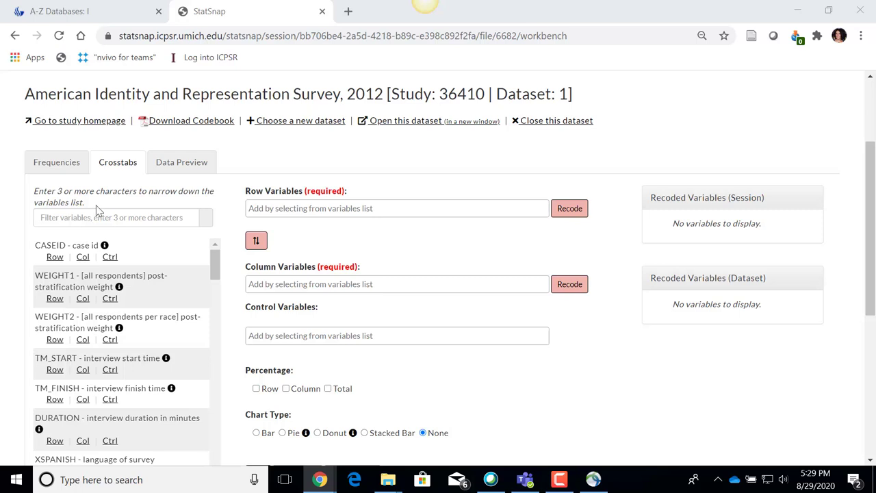
- Paste SURRPAN into the variable filter to narrow the list to one match
{"action": "left_click", "coordinate": [57, 217]}
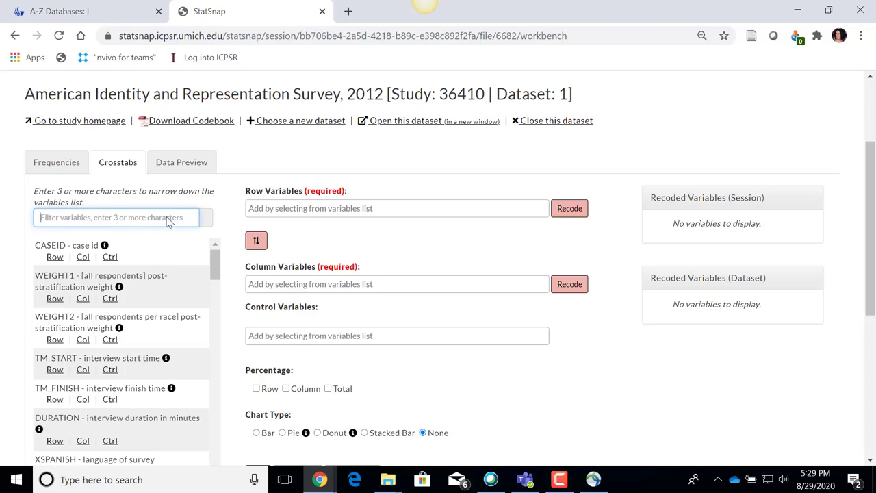
{"action": "type", "text": "SURRPAN"}
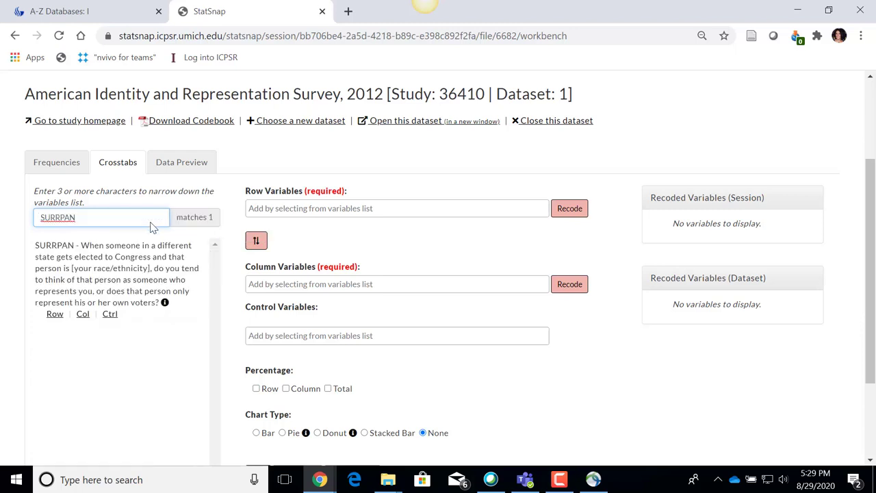
{"action": "left_click_drag", "start_coordinate": [88, 222], "coordinate": [37, 219]}
{"action": "left_click", "coordinate": [88, 217]}
{"action": "left_click", "coordinate": [106, 220]}
- Highlight the SURRPAN question wording about same-race members of Congress, then the search term
{"action": "left_click_drag", "start_coordinate": [39, 249], "coordinate": [167, 301]}
{"action": "left_click", "coordinate": [94, 250]}
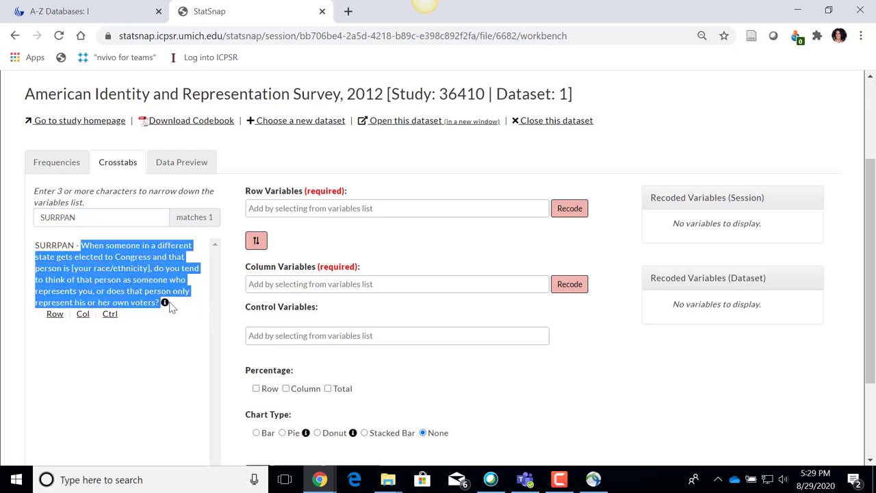
{"action": "left_click", "coordinate": [173, 317]}
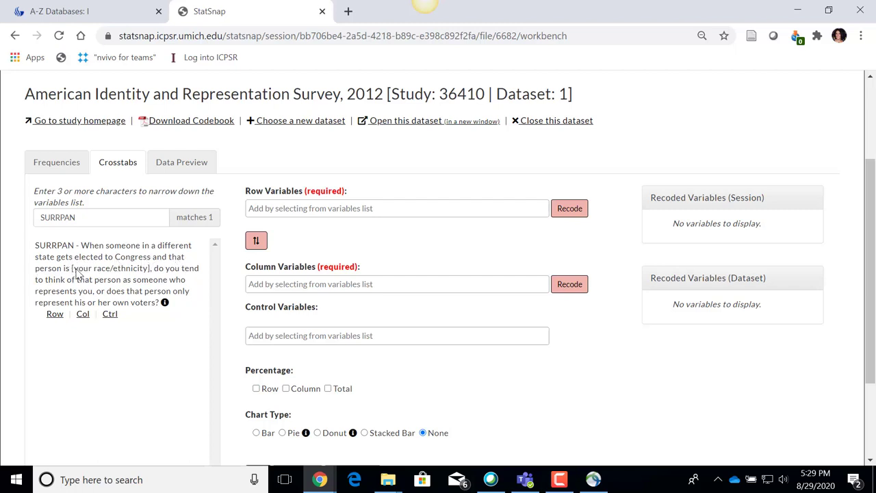
{"action": "left_click_drag", "start_coordinate": [72, 269], "coordinate": [160, 305]}
{"action": "left_click", "coordinate": [163, 272]}
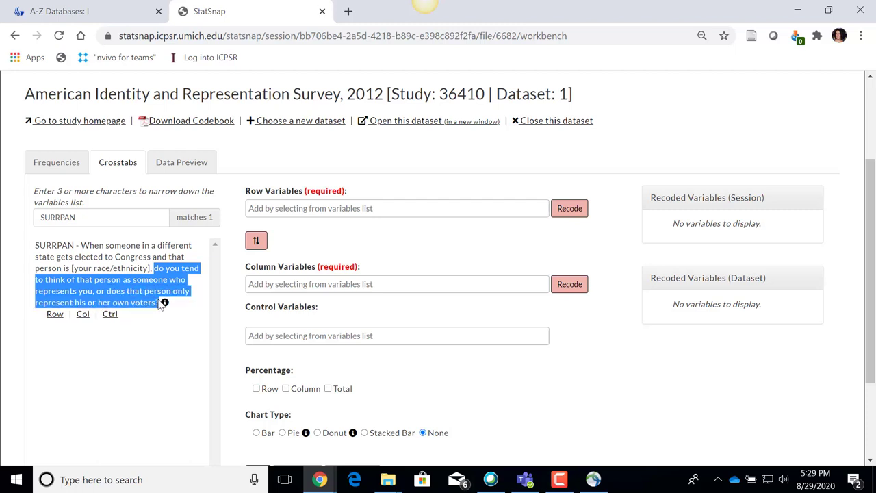
{"action": "left_click", "coordinate": [154, 364]}
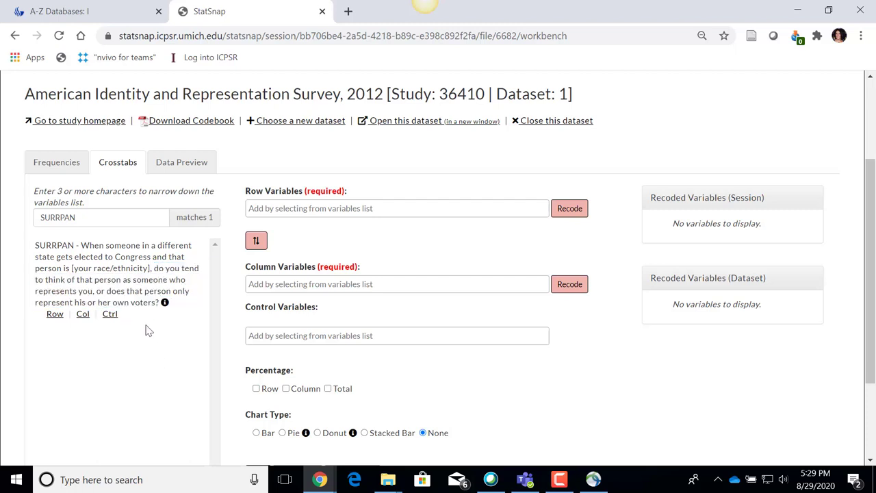
{"action": "left_click", "coordinate": [80, 222]}
{"action": "left_click_drag", "start_coordinate": [80, 223], "coordinate": [25, 223]}
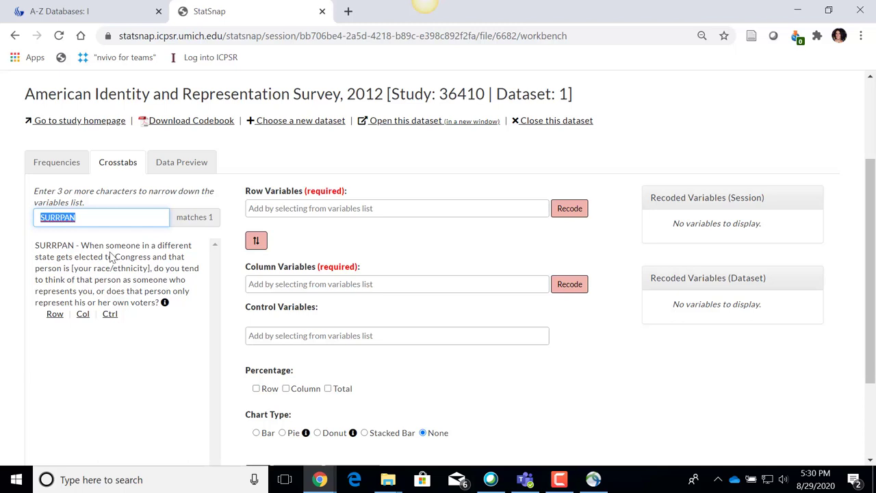
{"action": "left_click", "coordinate": [85, 221]}
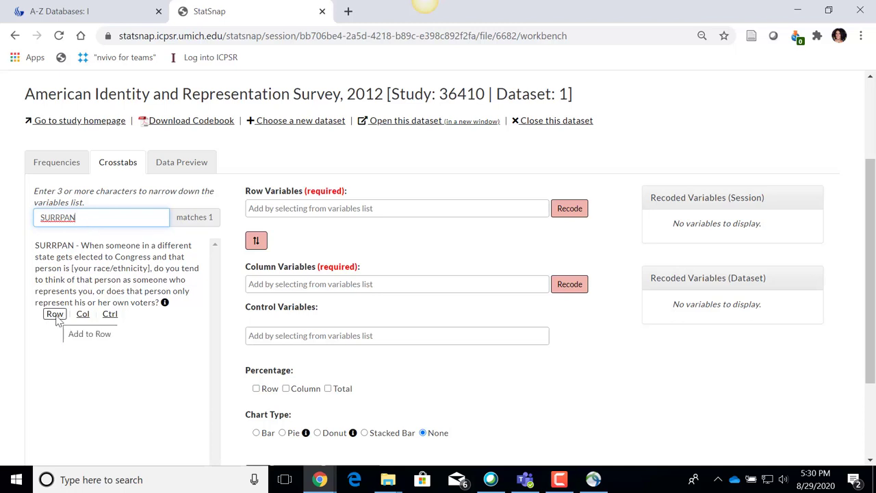
- Add SURRPAN as the row variable of the crosstab
{"action": "left_click", "coordinate": [55, 314]}
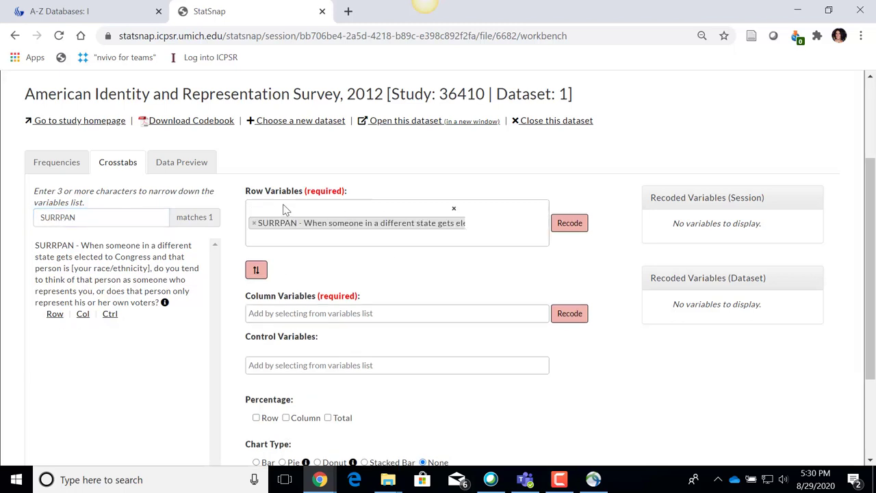
{"action": "left_click_drag", "start_coordinate": [250, 195], "coordinate": [361, 193]}
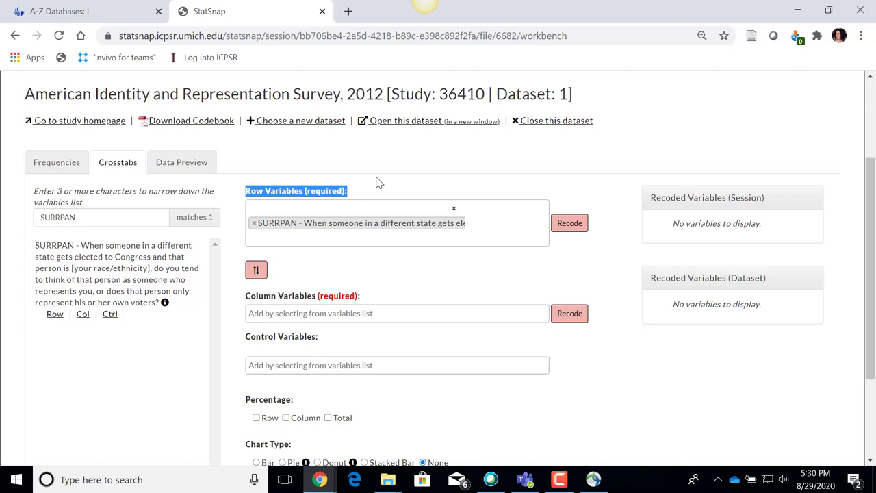
{"action": "left_click", "coordinate": [152, 382]}
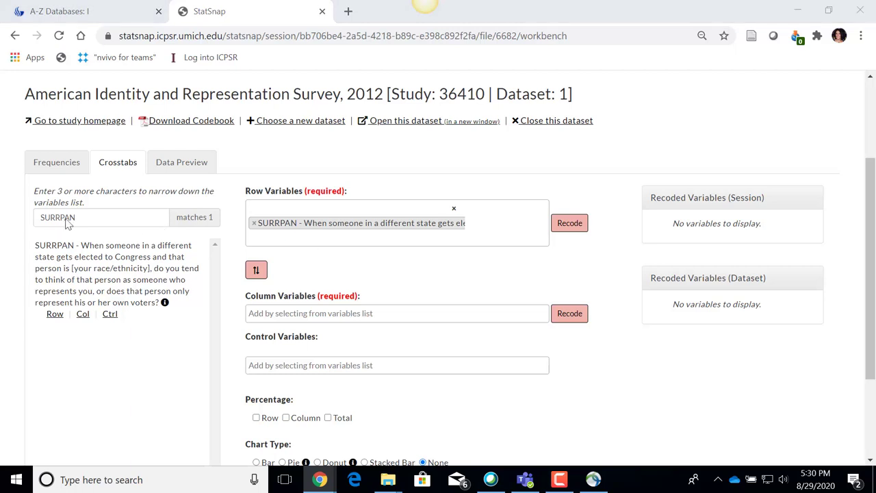
- Filter the variable list to PPETHM and add it as the column variable
{"action": "double_click", "coordinate": [99, 219]}
{"action": "type", "text": "PPETHM"}
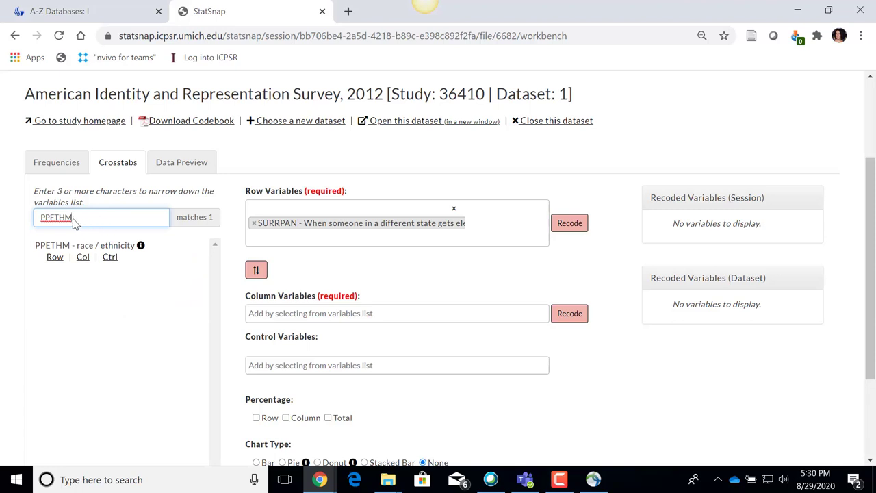
{"action": "left_click_drag", "start_coordinate": [72, 219], "coordinate": [43, 218]}
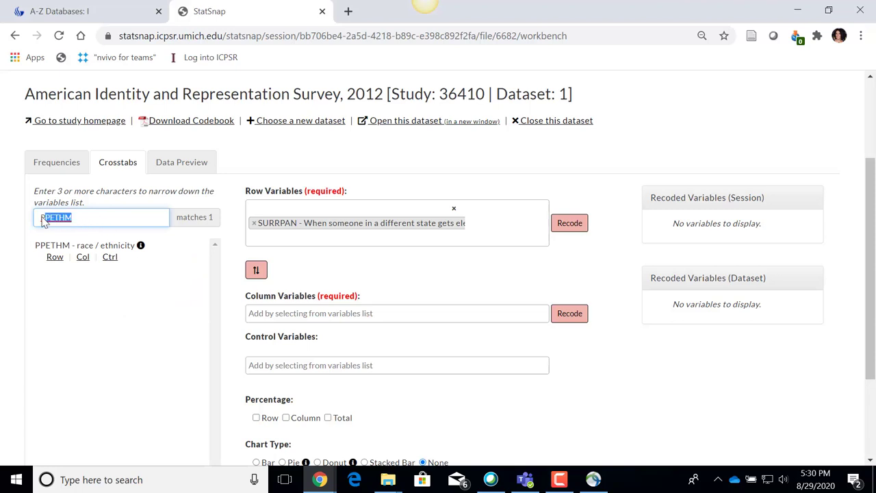
{"action": "left_click", "coordinate": [87, 219]}
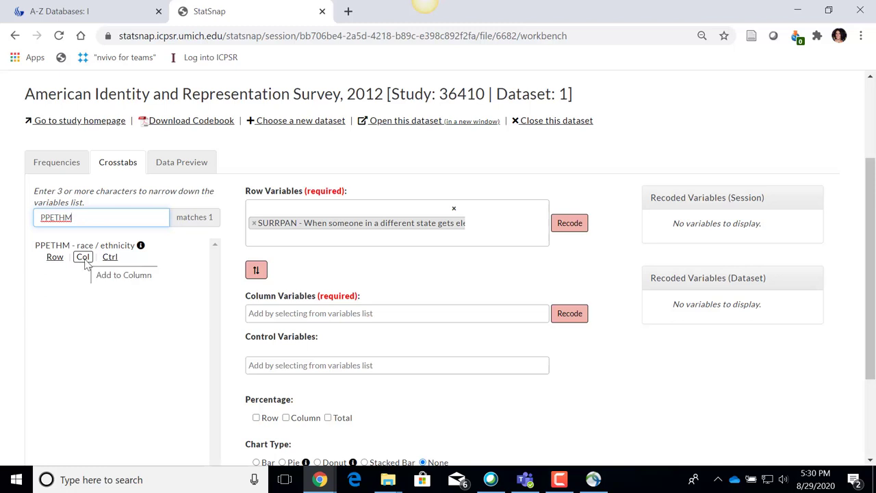
{"action": "left_click", "coordinate": [83, 259]}
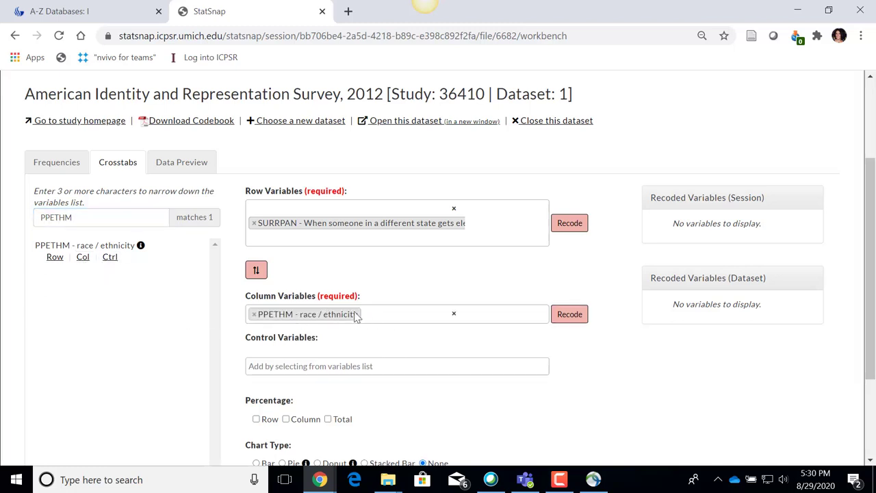
{"action": "left_click_drag", "start_coordinate": [364, 298], "coordinate": [245, 296]}
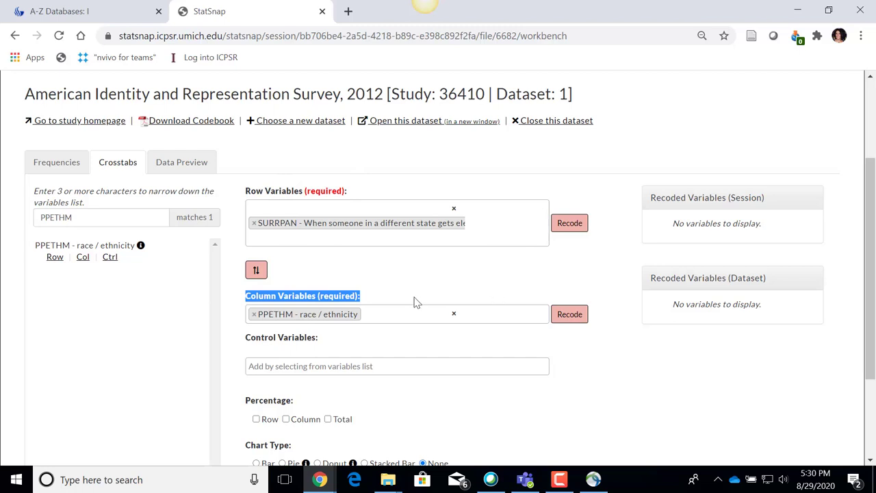
{"action": "left_click", "coordinate": [228, 356]}
- Turn on column percentages and a bar chart, then run the crosstabulation
{"action": "scroll", "coordinate": [226, 356], "scroll_direction": "down", "scroll_amount": 3}
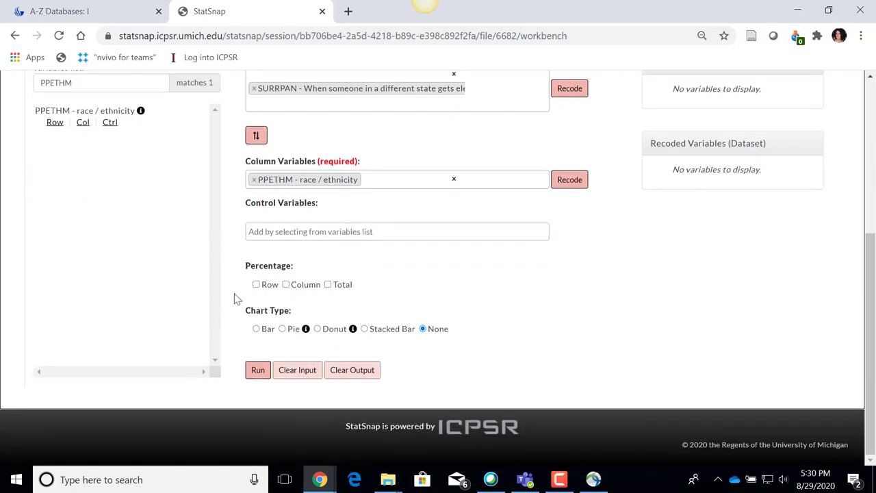
{"action": "left_click", "coordinate": [287, 284]}
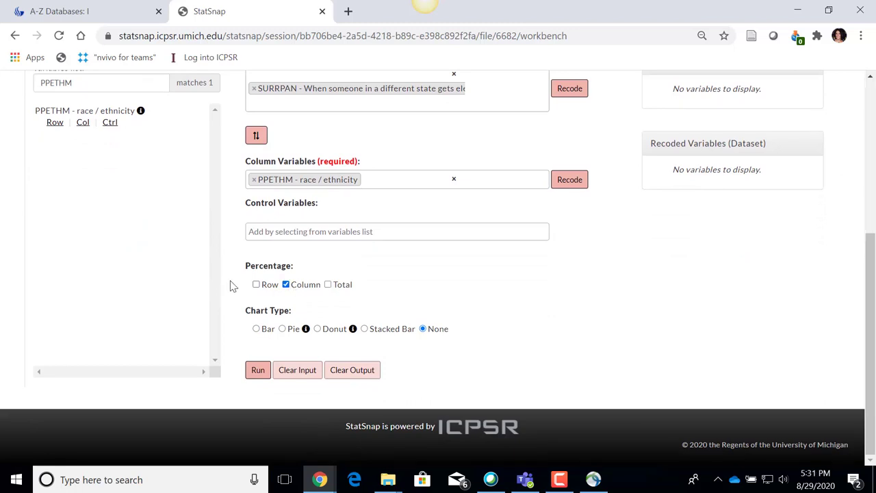
{"action": "left_click", "coordinate": [257, 329]}
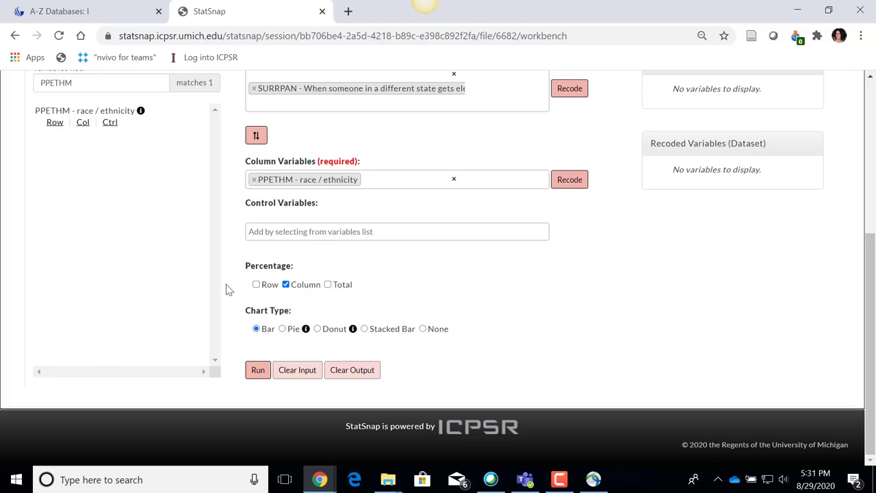
{"action": "left_click", "coordinate": [258, 371]}
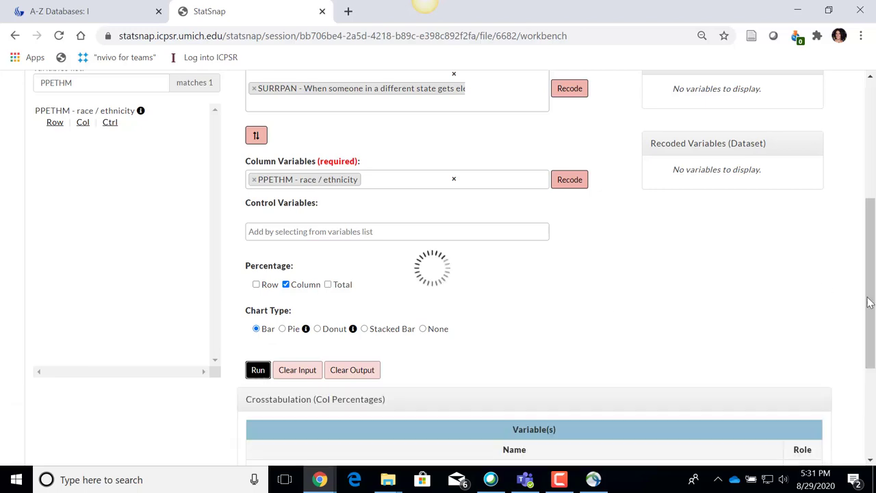
{"action": "scroll", "coordinate": [592, 326], "scroll_direction": "down", "scroll_amount": 4}
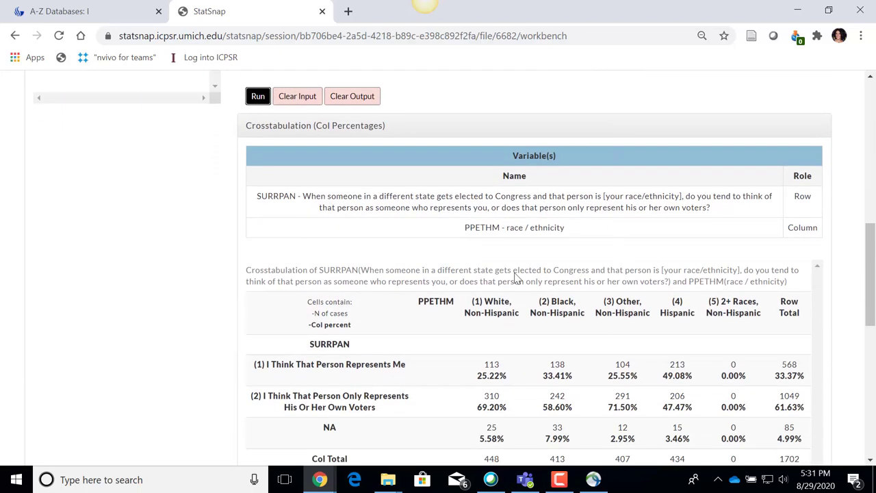
{"action": "scroll", "coordinate": [192, 273], "scroll_direction": "down", "scroll_amount": 1}
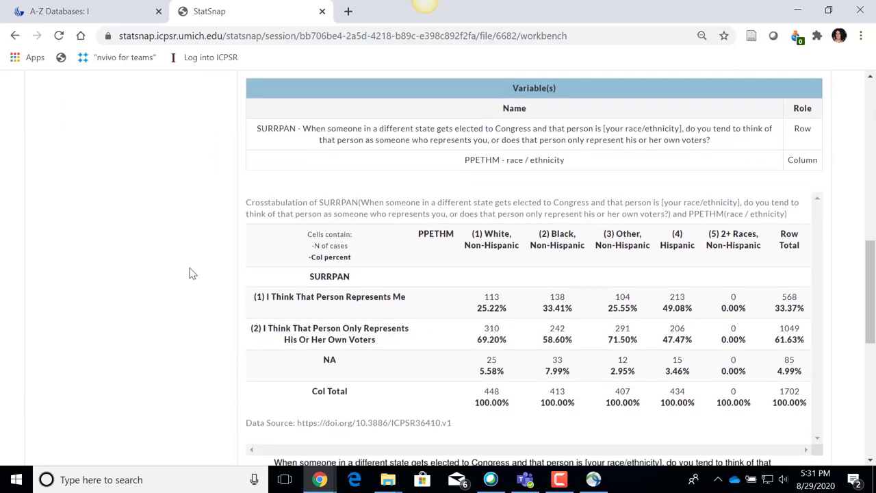
{"action": "scroll", "coordinate": [191, 272], "scroll_direction": "up", "scroll_amount": 1}
{"action": "scroll", "coordinate": [190, 272], "scroll_direction": "down", "scroll_amount": 1}
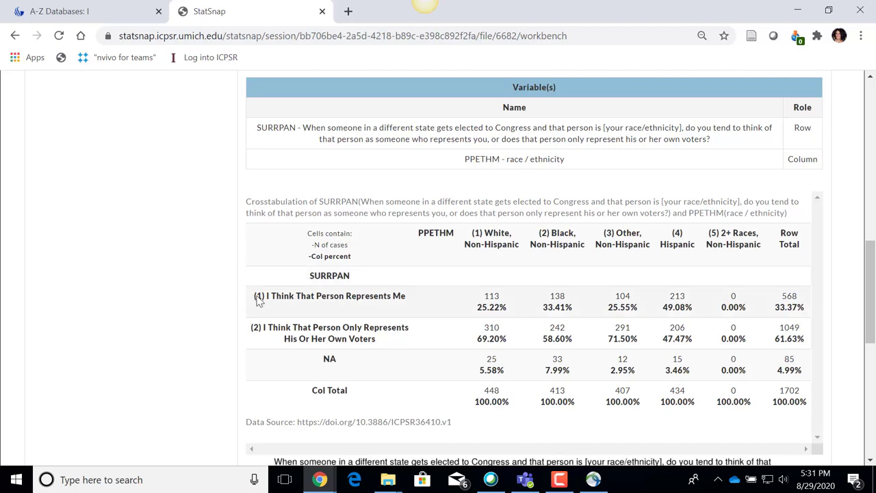
{"action": "left_click_drag", "start_coordinate": [256, 296], "coordinate": [293, 299]}
{"action": "left_click", "coordinate": [385, 216]}
{"action": "left_click_drag", "start_coordinate": [363, 207], "coordinate": [675, 214]}
{"action": "left_click", "coordinate": [346, 303]}
{"action": "left_click_drag", "start_coordinate": [265, 297], "coordinate": [437, 299]}
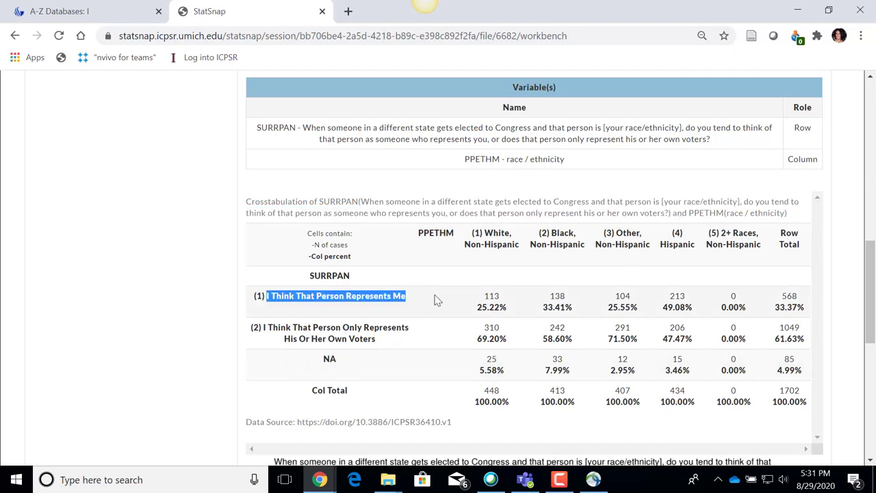
{"action": "left_click", "coordinate": [274, 334]}
{"action": "left_click_drag", "start_coordinate": [264, 328], "coordinate": [409, 340]}
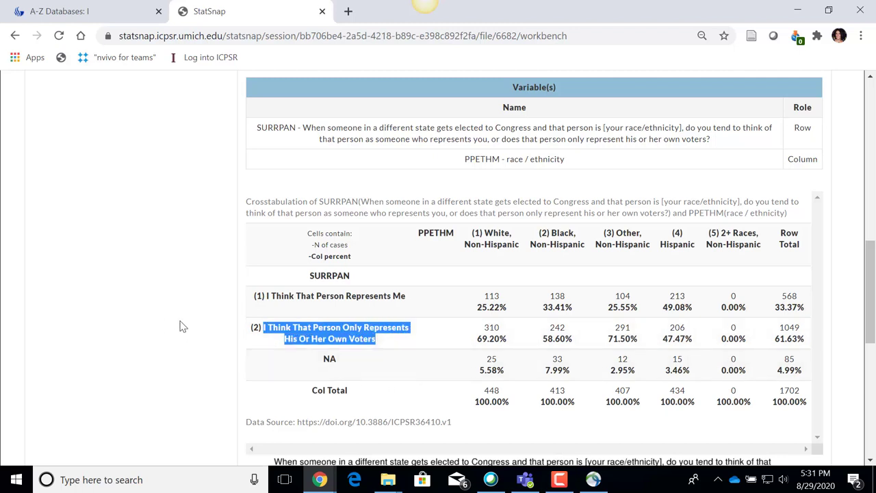
{"action": "left_click", "coordinate": [299, 321]}
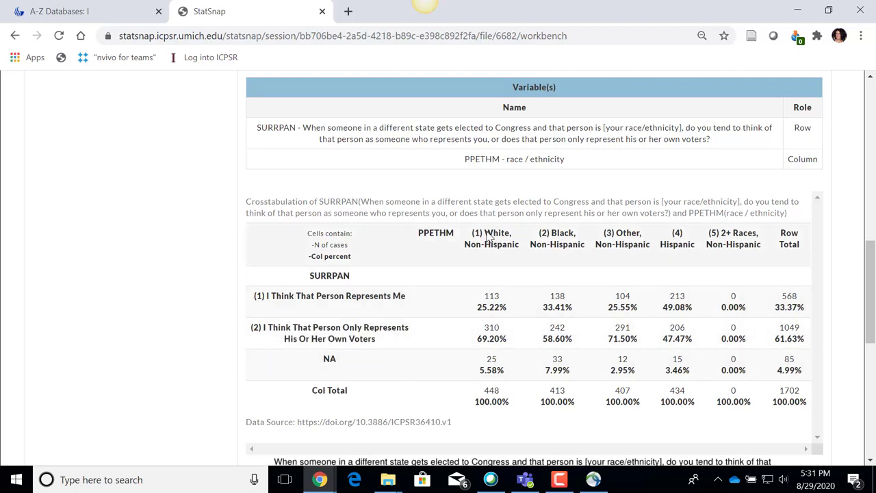
{"action": "left_click_drag", "start_coordinate": [486, 235], "coordinate": [520, 246]}
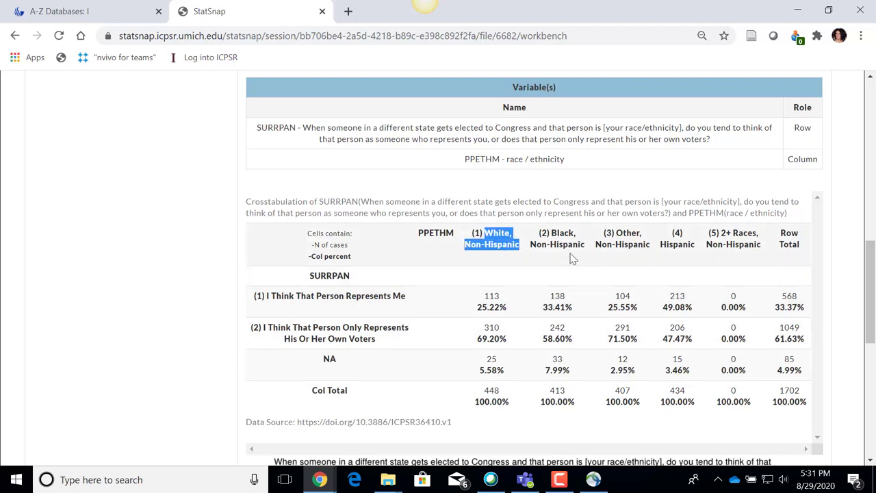
{"action": "left_click_drag", "start_coordinate": [551, 236], "coordinate": [764, 248]}
{"action": "left_click", "coordinate": [614, 262]}
{"action": "left_click", "coordinate": [674, 239]}
{"action": "left_click", "coordinate": [745, 243]}
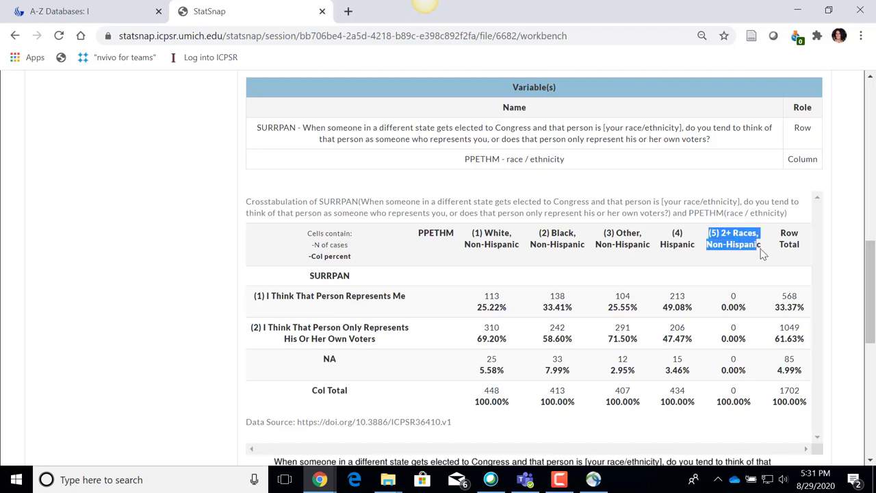
{"action": "left_click", "coordinate": [542, 273]}
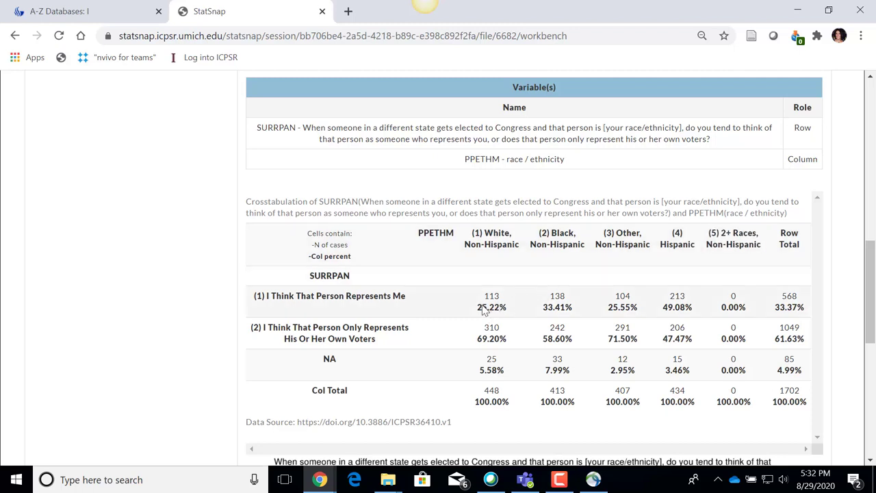
{"action": "left_click_drag", "start_coordinate": [477, 306], "coordinate": [510, 306]}
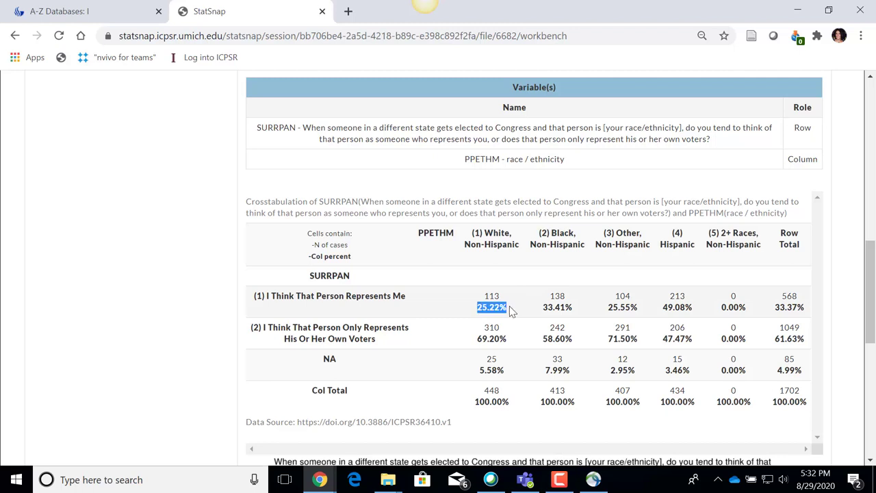
{"action": "left_click", "coordinate": [508, 302]}
{"action": "double_click", "coordinate": [492, 297]}
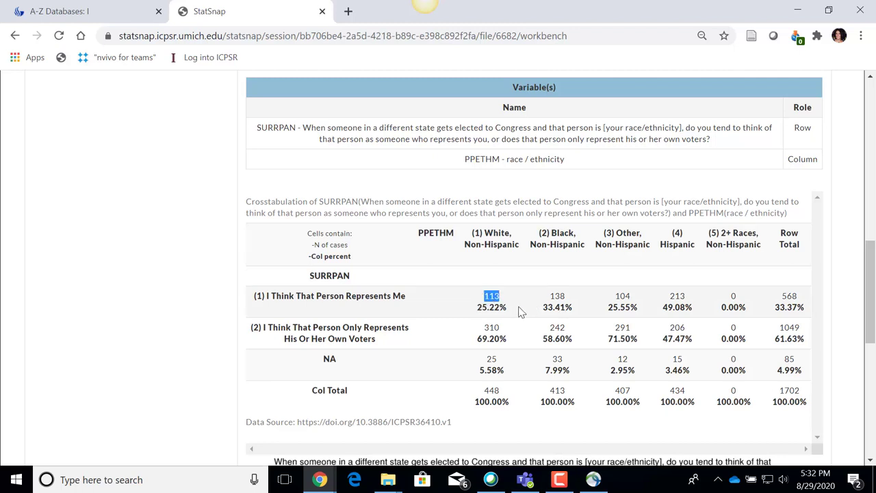
{"action": "left_click", "coordinate": [508, 313]}
{"action": "double_click", "coordinate": [487, 308]}
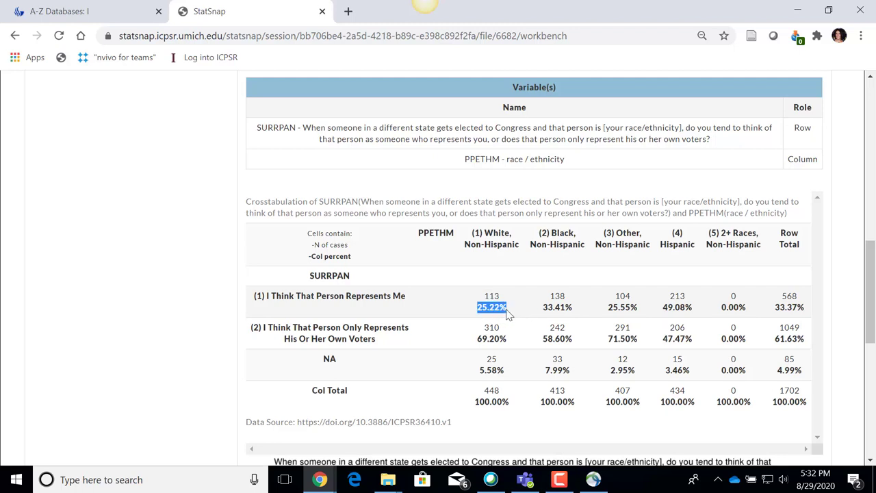
{"action": "left_click", "coordinate": [524, 312]}
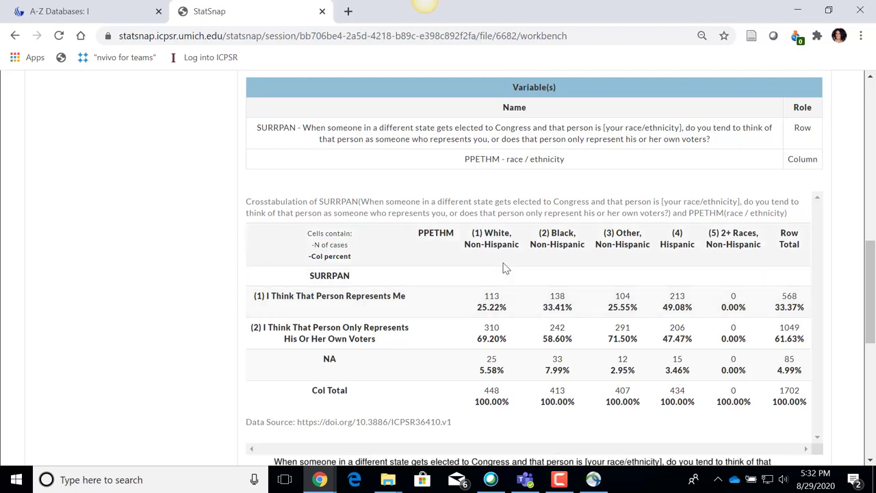
{"action": "left_click_drag", "start_coordinate": [473, 233], "coordinate": [760, 251]}
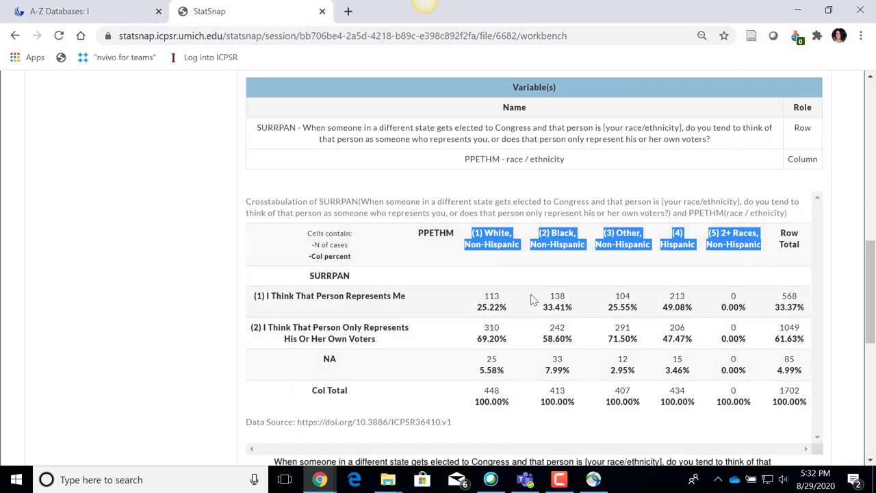
{"action": "left_click", "coordinate": [597, 308]}
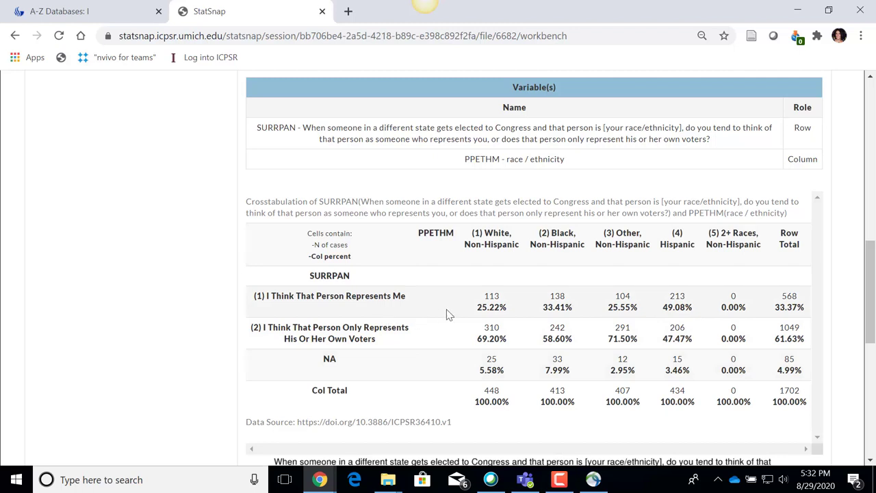
{"action": "left_click_drag", "start_coordinate": [479, 311], "coordinate": [720, 313]}
{"action": "left_click", "coordinate": [709, 308]}
{"action": "left_click_drag", "start_coordinate": [672, 233], "coordinate": [696, 247]}
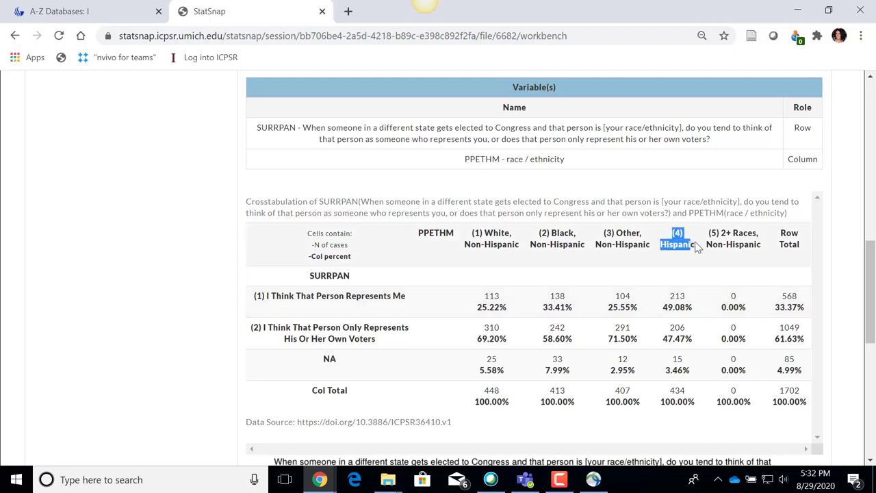
{"action": "left_click", "coordinate": [674, 314]}
{"action": "left_click_drag", "start_coordinate": [664, 308], "coordinate": [695, 314]}
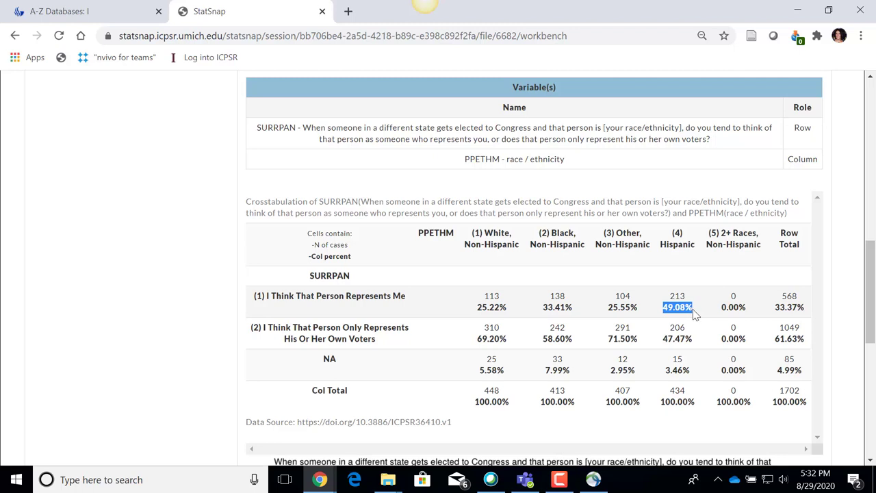
{"action": "left_click", "coordinate": [368, 302]}
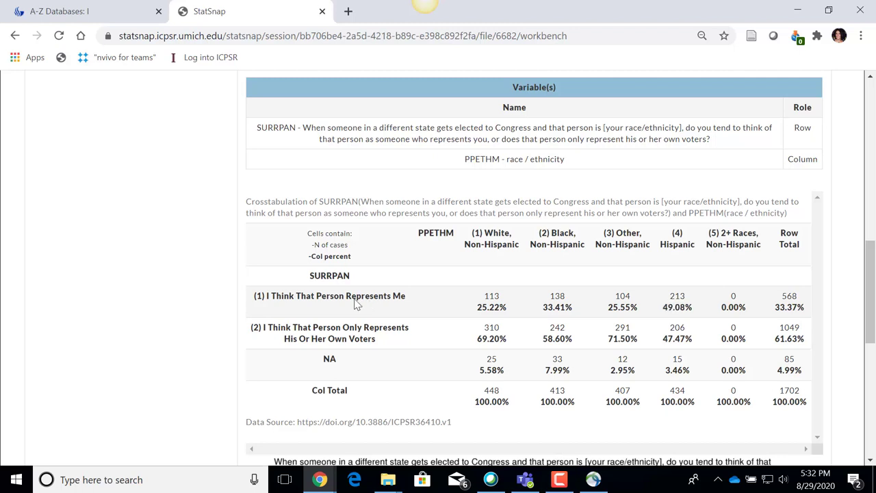
{"action": "left_click_drag", "start_coordinate": [269, 297], "coordinate": [419, 302]}
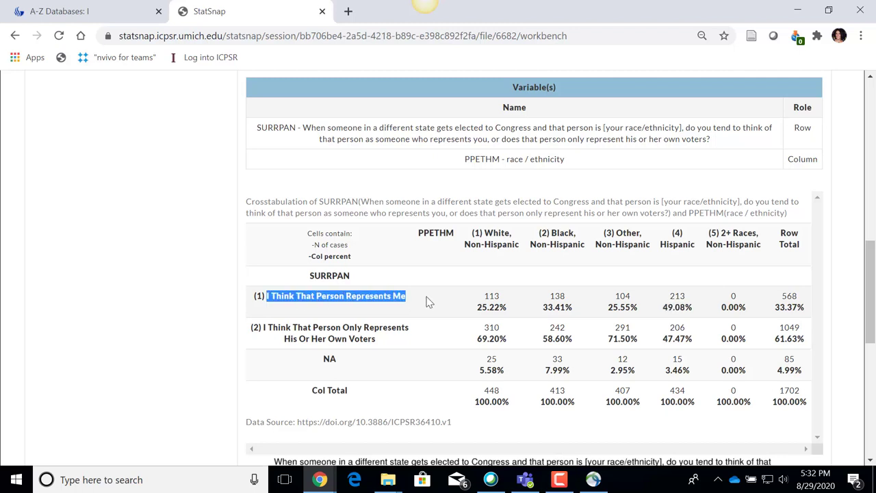
{"action": "left_click", "coordinate": [518, 308]}
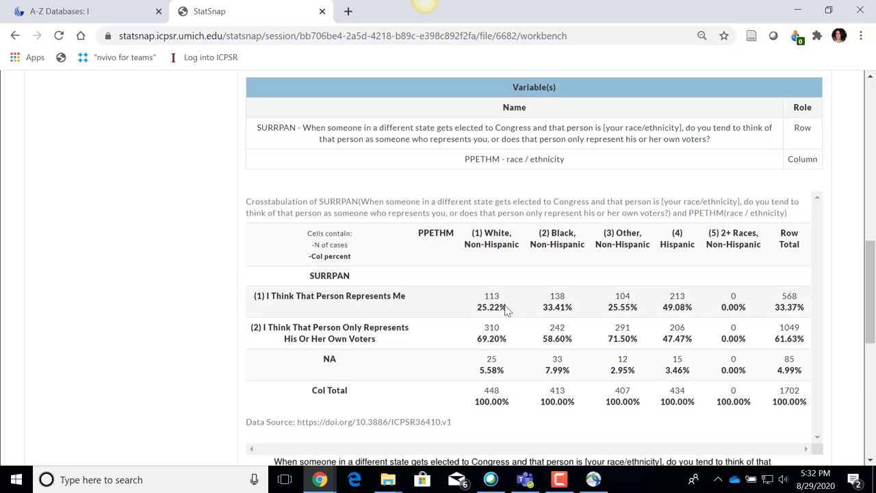
{"action": "left_click_drag", "start_coordinate": [508, 310], "coordinate": [477, 310]}
{"action": "left_click", "coordinate": [400, 301]}
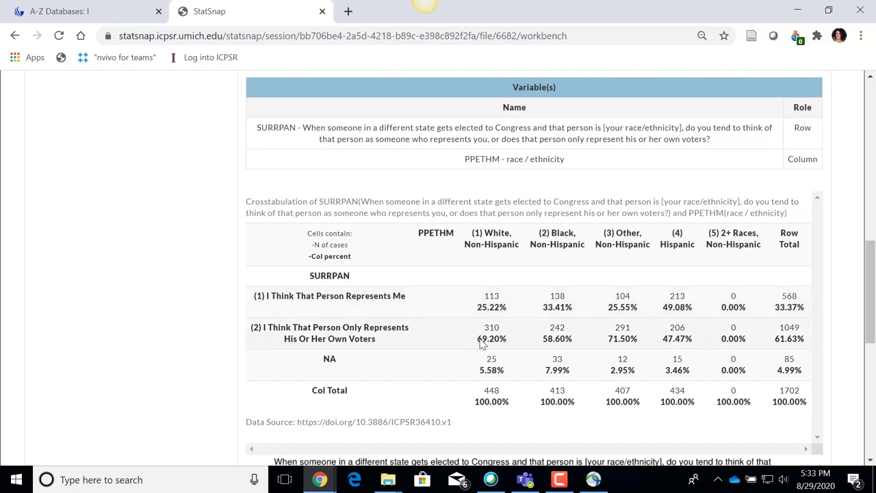
{"action": "left_click_drag", "start_coordinate": [264, 328], "coordinate": [404, 342]}
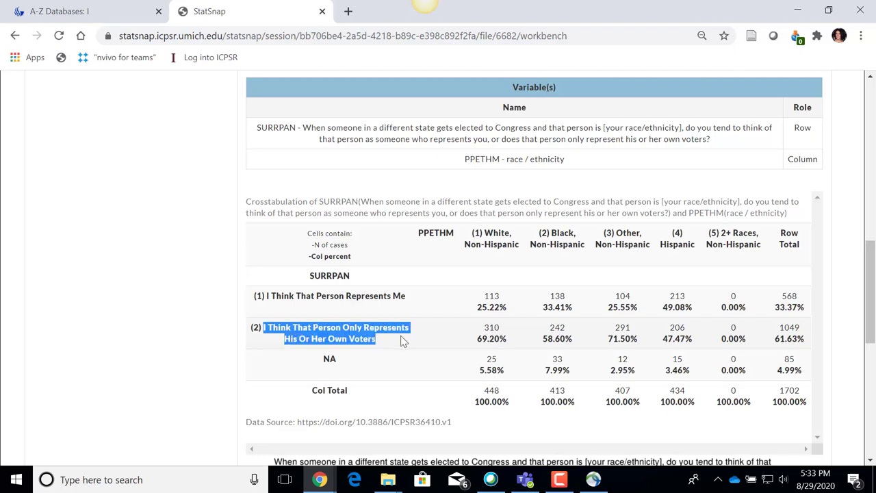
{"action": "left_click_drag", "start_coordinate": [478, 338], "coordinate": [542, 342]}
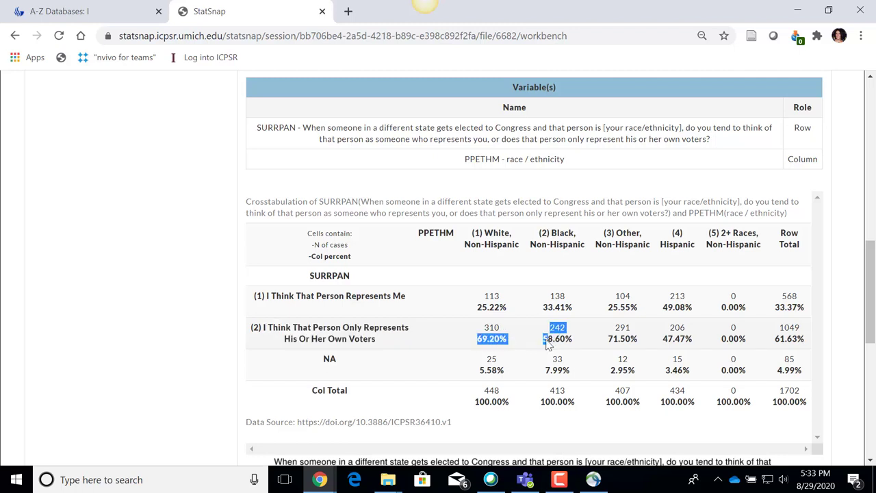
{"action": "left_click", "coordinate": [504, 344]}
{"action": "left_click_drag", "start_coordinate": [477, 340], "coordinate": [696, 340]}
{"action": "left_click", "coordinate": [613, 345]}
{"action": "left_click", "coordinate": [648, 346]}
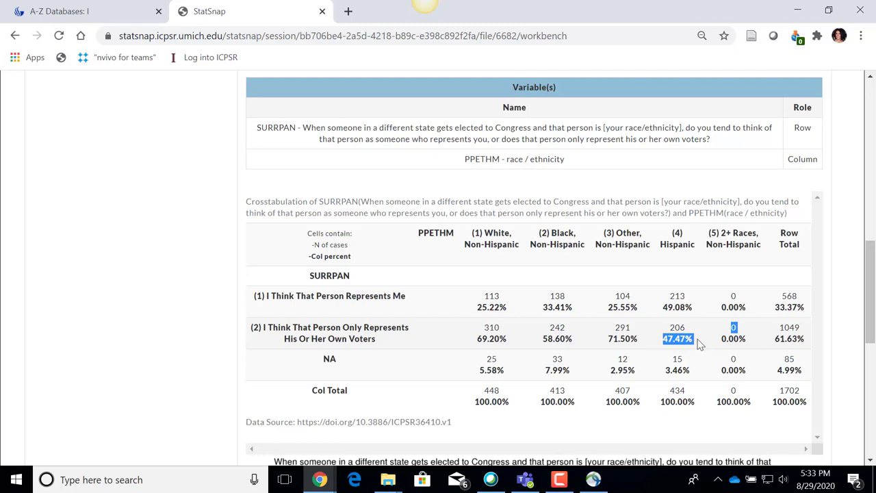
{"action": "left_click", "coordinate": [701, 329]}
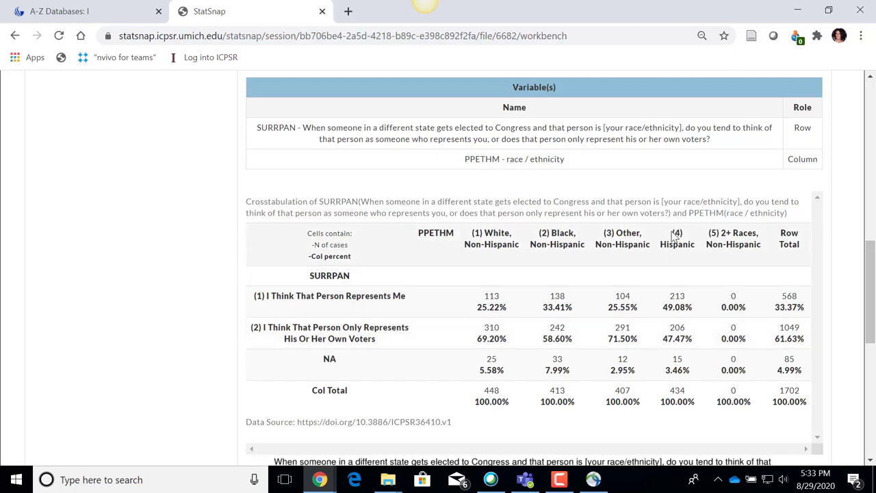
{"action": "left_click_drag", "start_coordinate": [673, 234], "coordinate": [695, 248]}
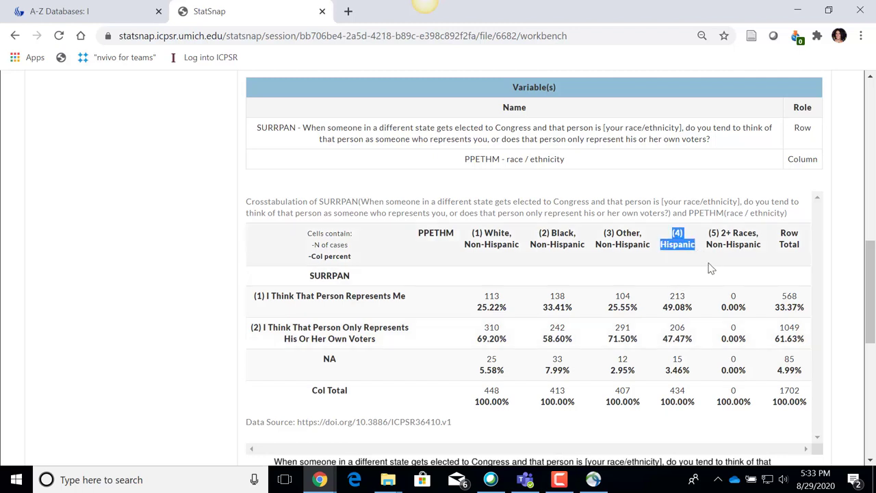
{"action": "left_click_drag", "start_coordinate": [693, 338], "coordinate": [662, 342]}
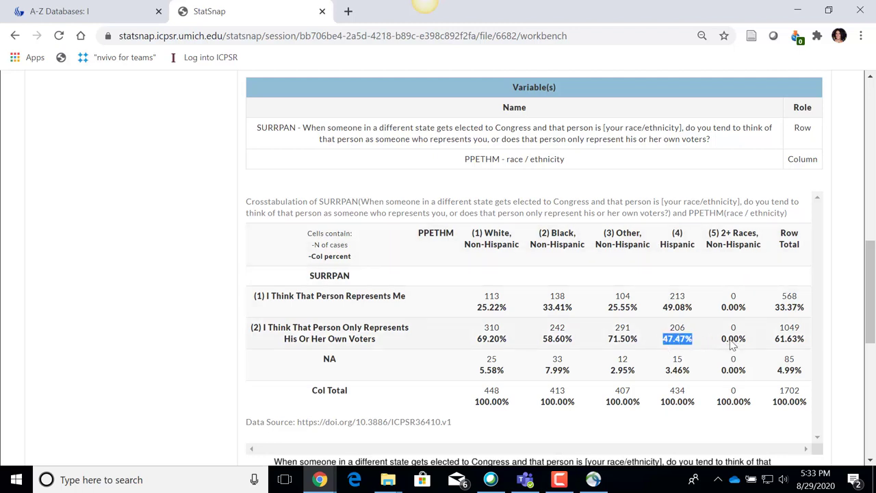
{"action": "left_click", "coordinate": [414, 341]}
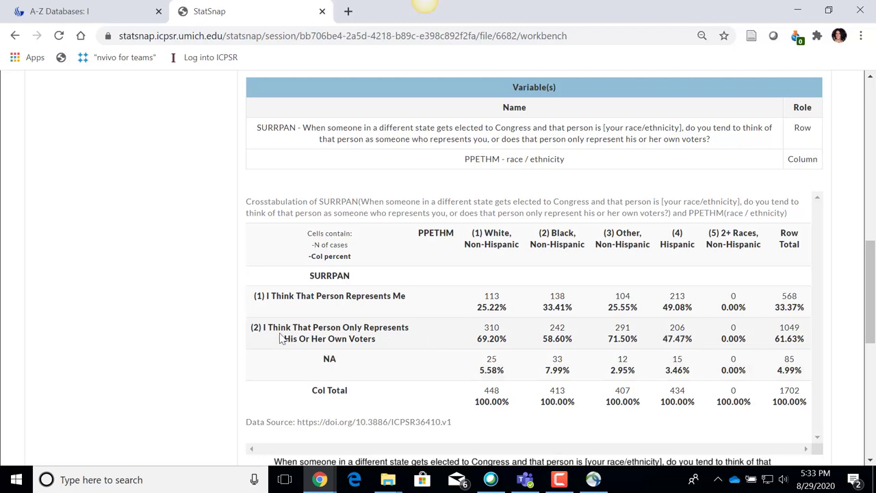
{"action": "left_click_drag", "start_coordinate": [262, 333], "coordinate": [401, 343]}
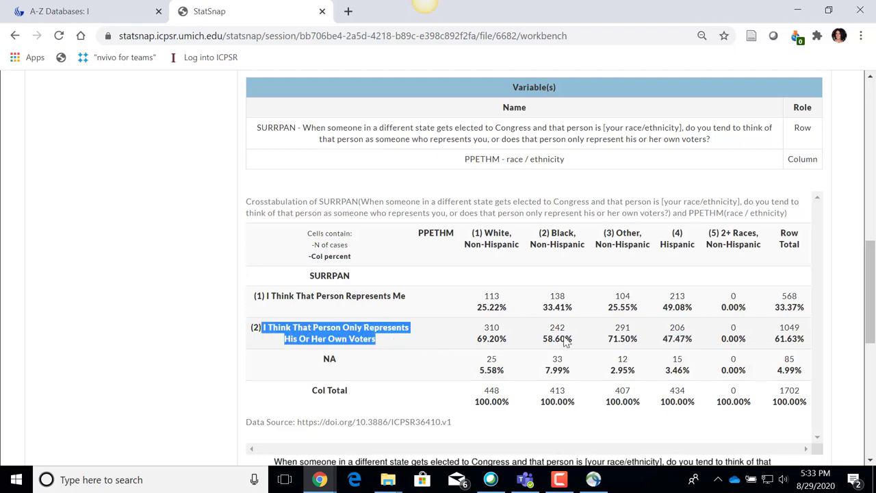
{"action": "left_click", "coordinate": [677, 343]}
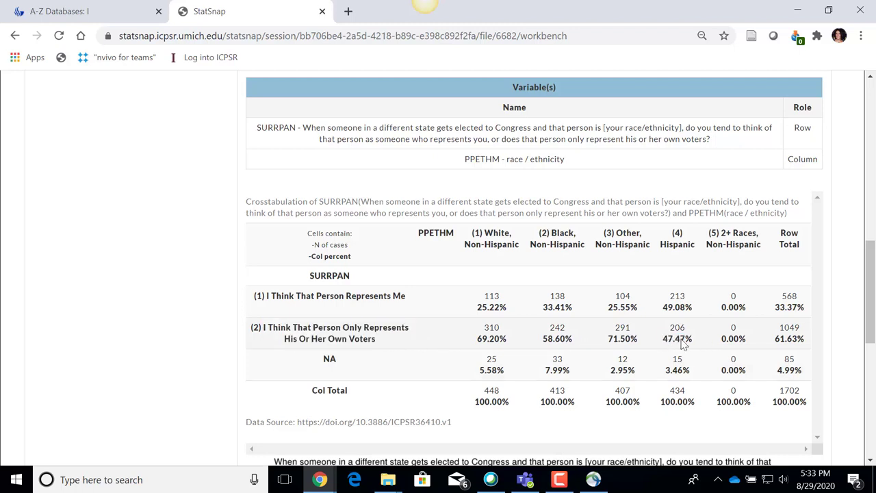
{"action": "left_click_drag", "start_coordinate": [663, 339], "coordinate": [695, 344]}
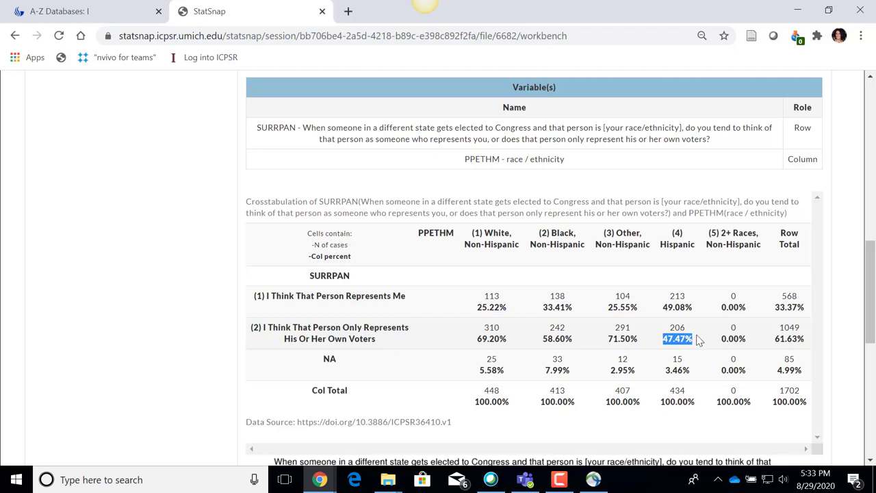
{"action": "left_click", "coordinate": [487, 345]}
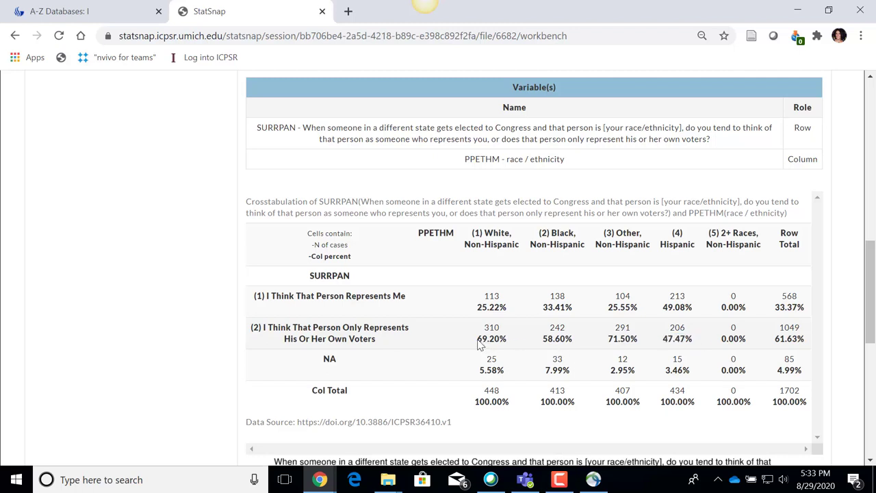
{"action": "left_click_drag", "start_coordinate": [479, 346], "coordinate": [510, 342]}
{"action": "left_click", "coordinate": [553, 338]}
{"action": "left_click_drag", "start_coordinate": [608, 340], "coordinate": [648, 343]}
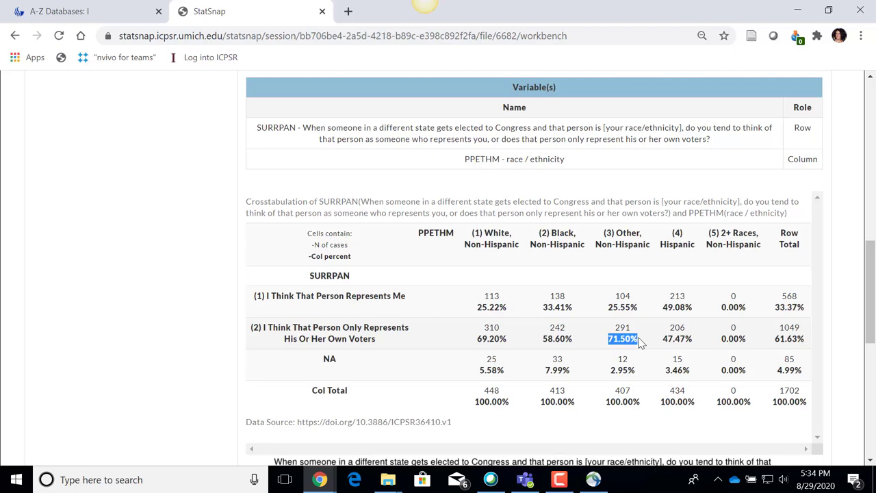
{"action": "left_click", "coordinate": [651, 343]}
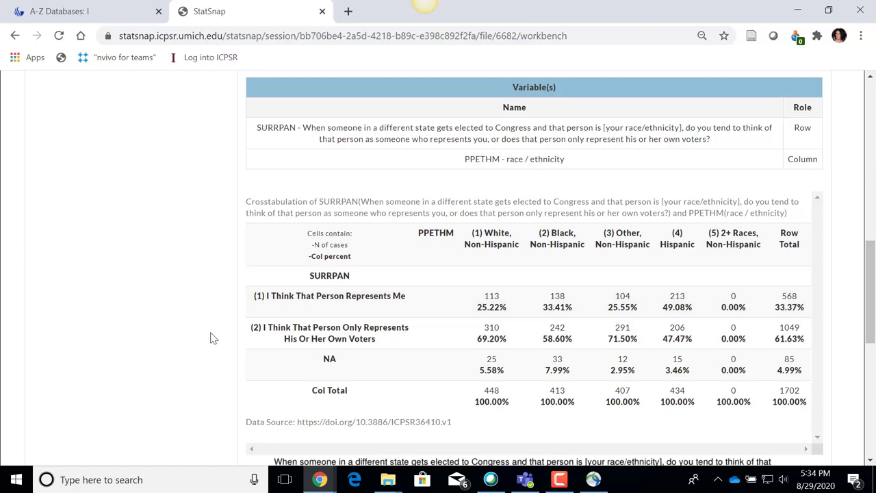
- Go back twice from StatSnap to the 2012 survey's Data-related Publications tab, showing its 4 entries
{"action": "scroll", "coordinate": [211, 338], "scroll_direction": "down", "scroll_amount": 5}
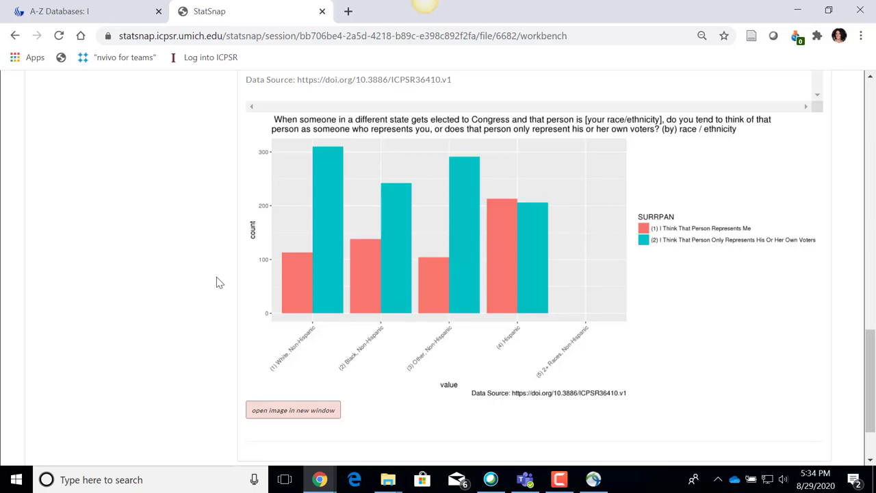
{"action": "scroll", "coordinate": [219, 283], "scroll_direction": "up", "scroll_amount": 10}
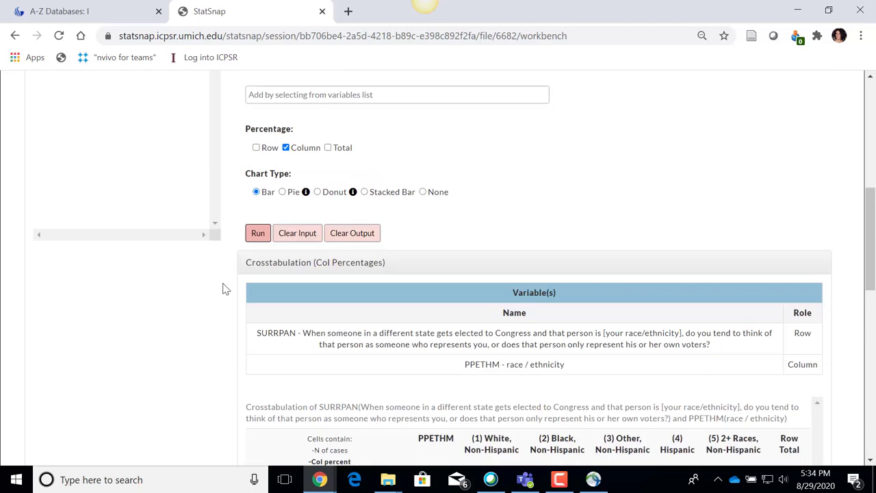
{"action": "scroll", "coordinate": [225, 289], "scroll_direction": "up", "scroll_amount": 4}
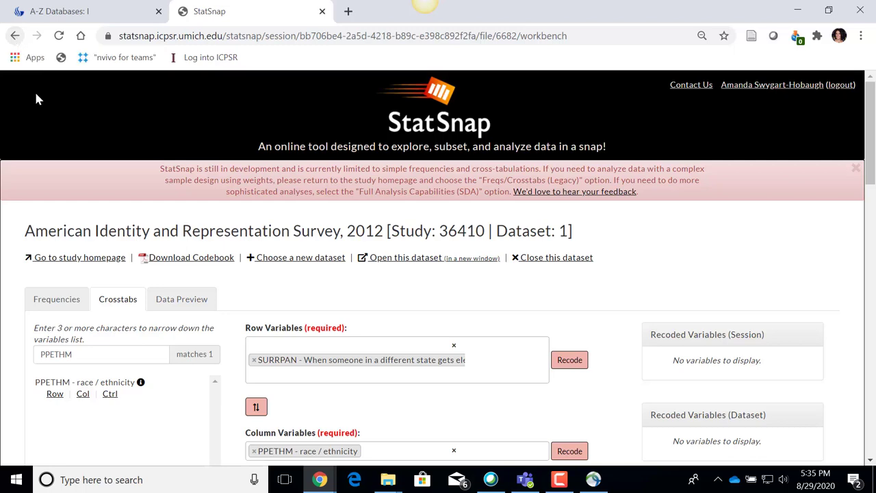
{"action": "left_click", "coordinate": [15, 38]}
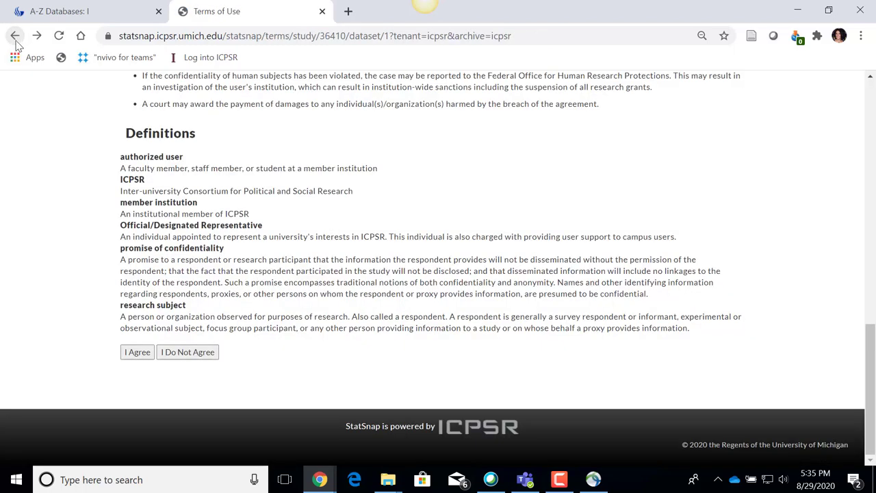
{"action": "left_click", "coordinate": [16, 37]}
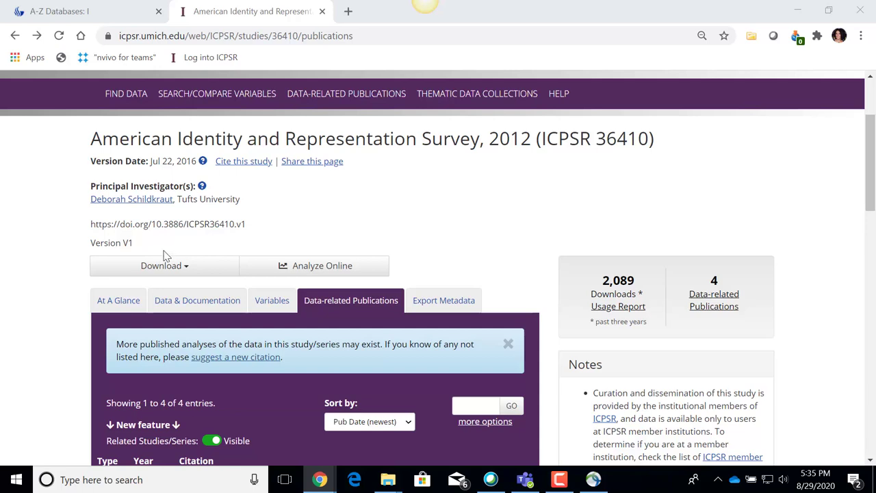
{"action": "left_click", "coordinate": [38, 267]}
{"action": "scroll", "coordinate": [39, 267], "scroll_direction": "down", "scroll_amount": 1}
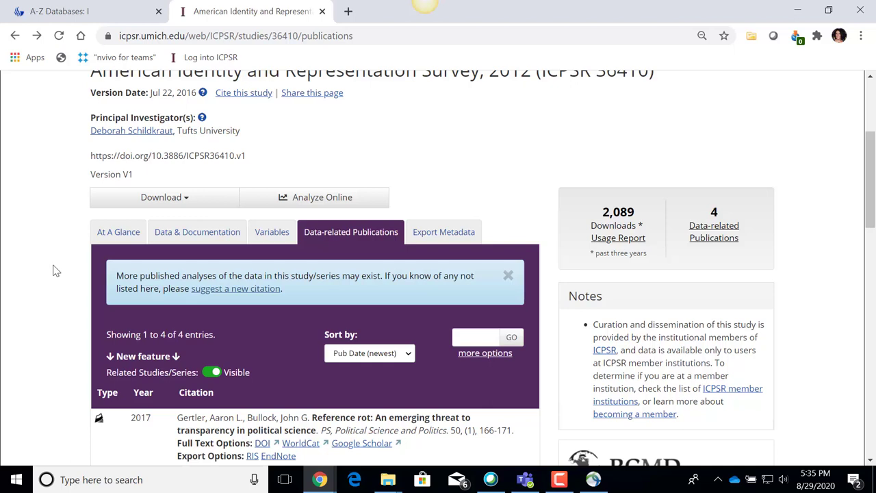
{"action": "scroll", "coordinate": [49, 268], "scroll_direction": "up", "scroll_amount": 1}
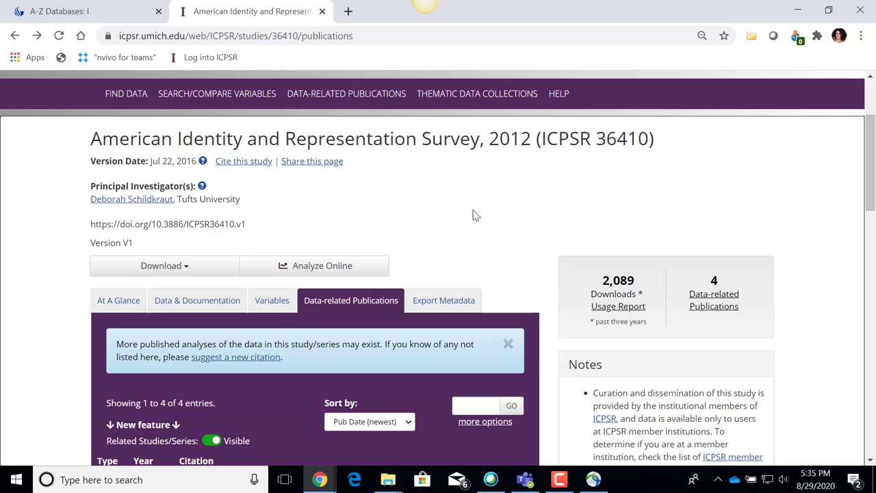
{"action": "scroll", "coordinate": [26, 250], "scroll_direction": "up", "scroll_amount": 3}
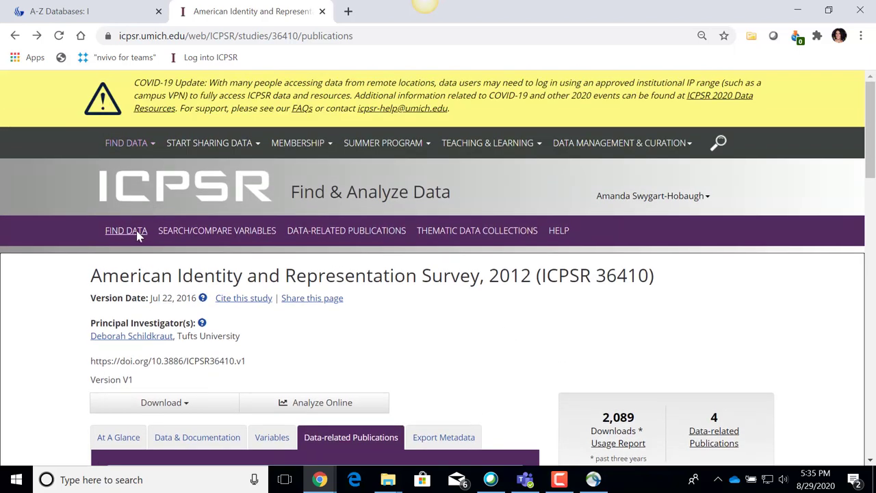
- From the Find Data page's Browse panel, open the Thematic data collections list
{"action": "left_click", "coordinate": [135, 234]}
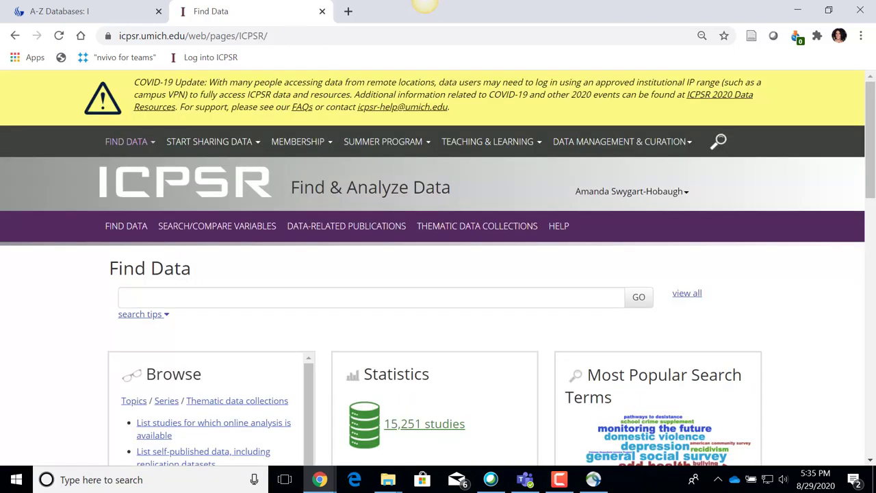
{"action": "scroll", "coordinate": [59, 324], "scroll_direction": "down", "scroll_amount": 3}
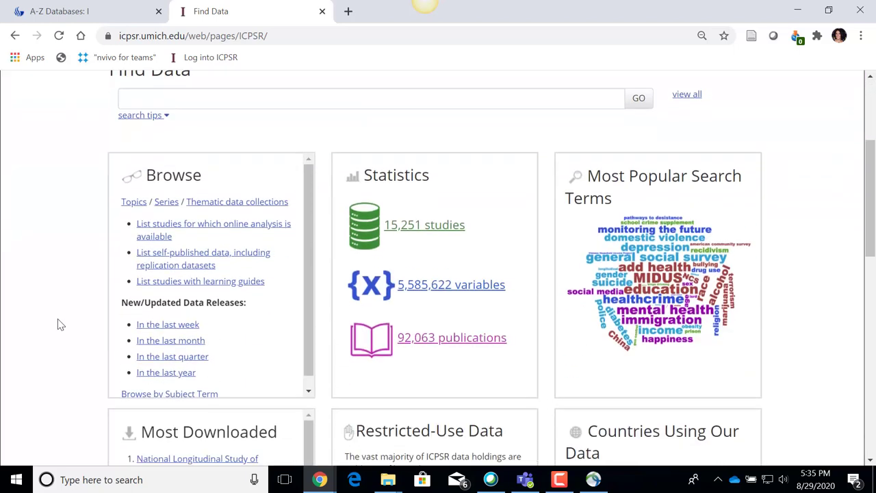
{"action": "left_click_drag", "start_coordinate": [148, 172], "coordinate": [201, 172]}
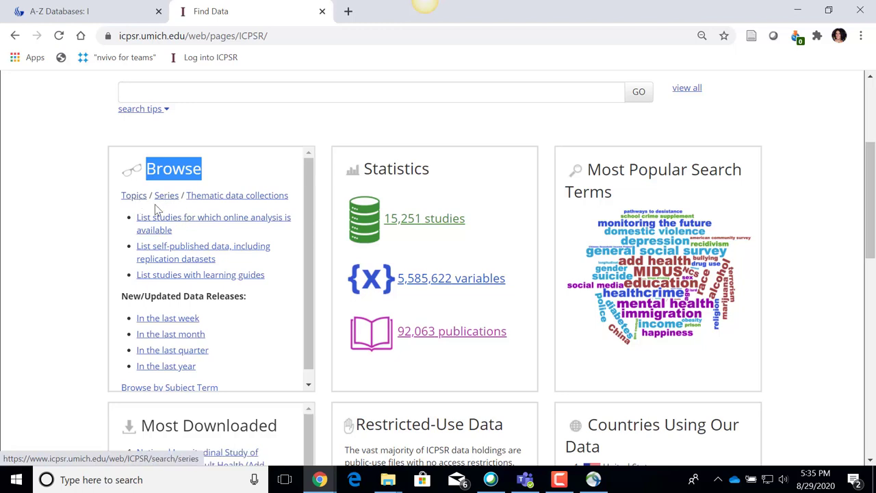
{"action": "left_click", "coordinate": [82, 207]}
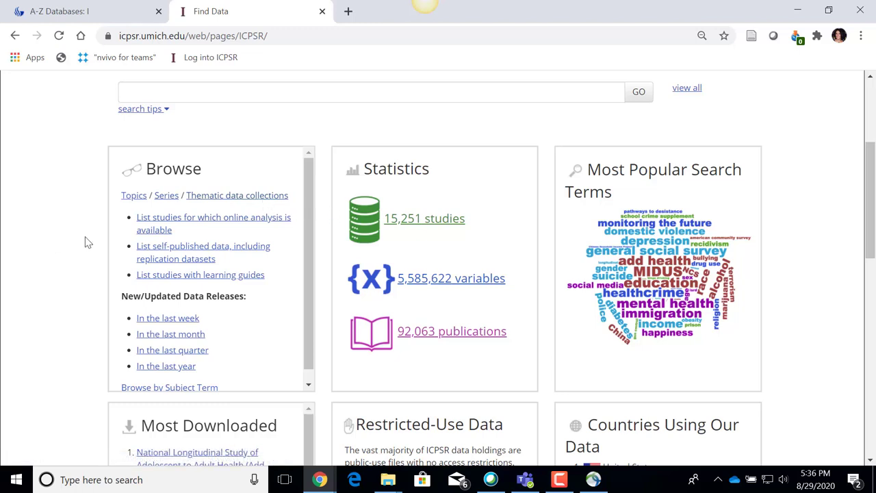
{"action": "left_click", "coordinate": [239, 196]}
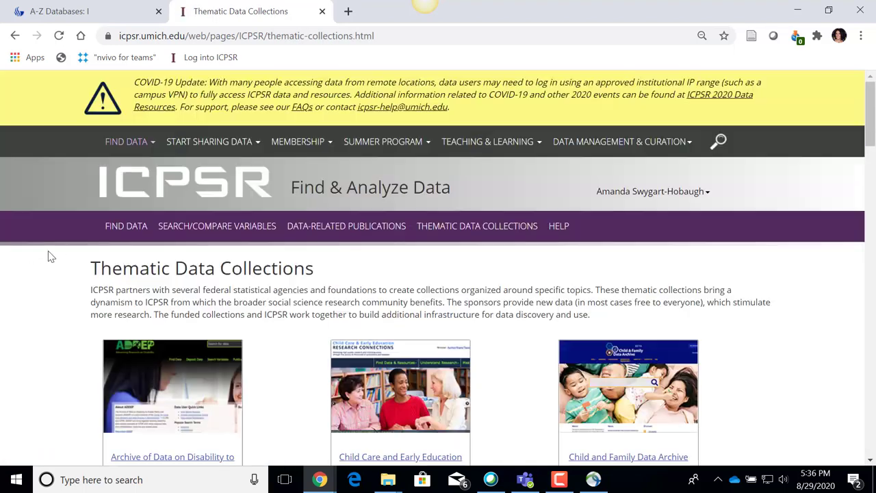
{"action": "scroll", "coordinate": [49, 257], "scroll_direction": "down", "scroll_amount": 3}
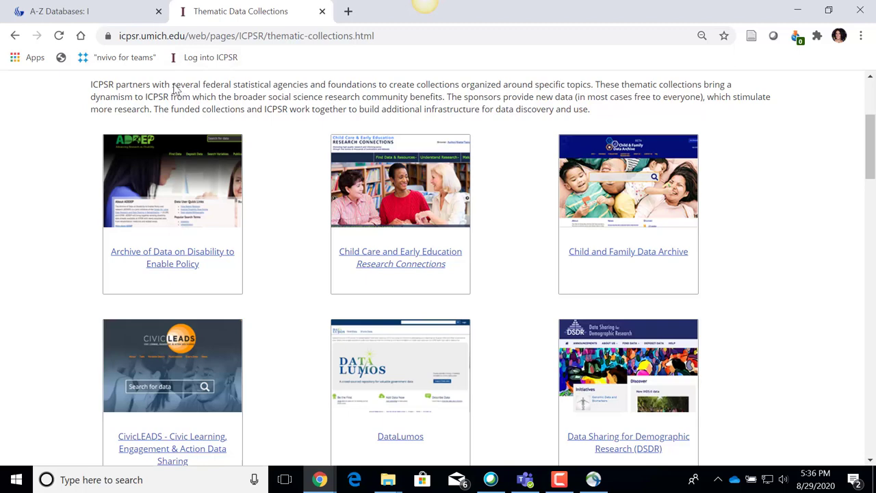
{"action": "left_click_drag", "start_coordinate": [171, 87], "coordinate": [599, 90]}
{"action": "left_click", "coordinate": [41, 301]}
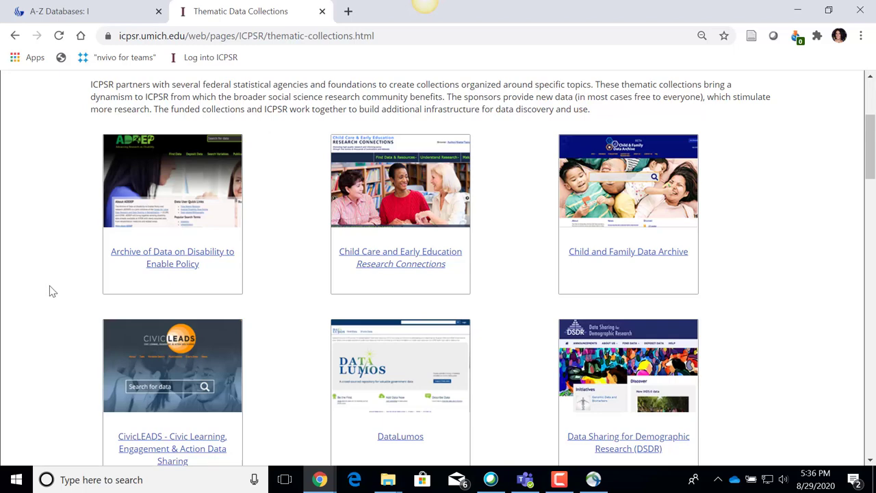
{"action": "scroll", "coordinate": [50, 288], "scroll_direction": "up", "scroll_amount": 1}
{"action": "scroll", "coordinate": [57, 289], "scroll_direction": "down", "scroll_amount": 5}
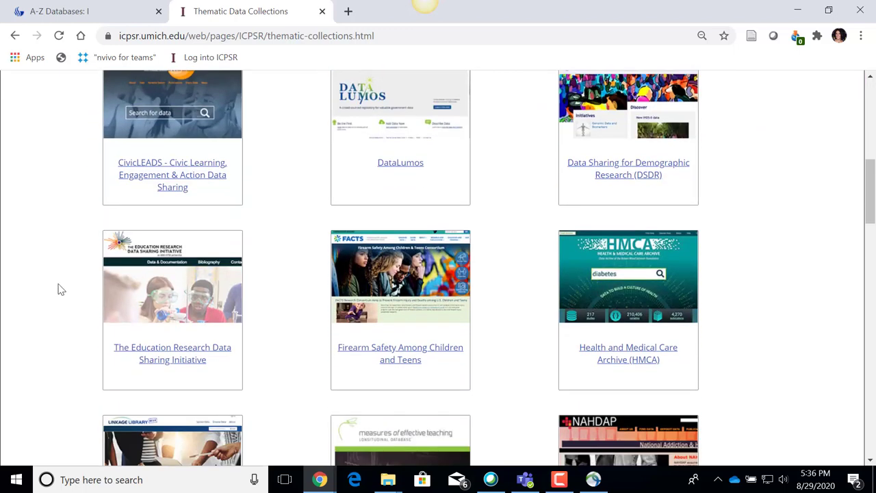
{"action": "scroll", "coordinate": [58, 288], "scroll_direction": "down", "scroll_amount": 4}
{"action": "scroll", "coordinate": [58, 290], "scroll_direction": "down", "scroll_amount": 1}
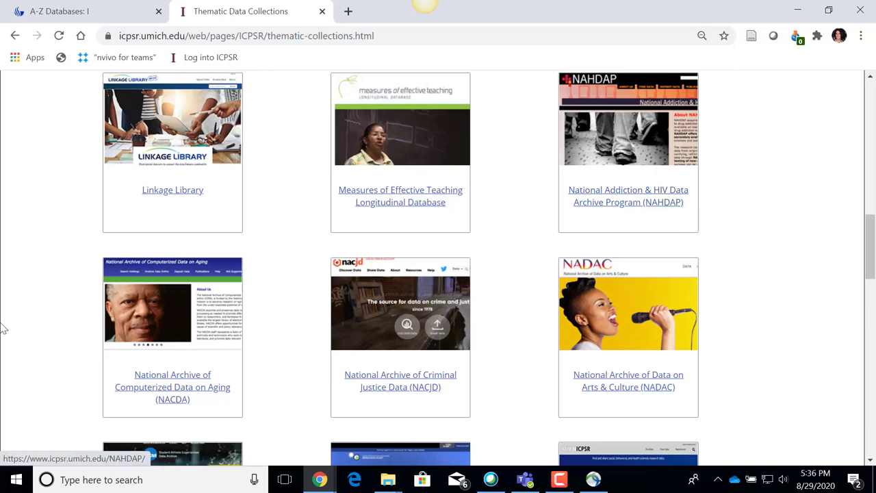
{"action": "scroll", "coordinate": [38, 340], "scroll_direction": "down", "scroll_amount": 2}
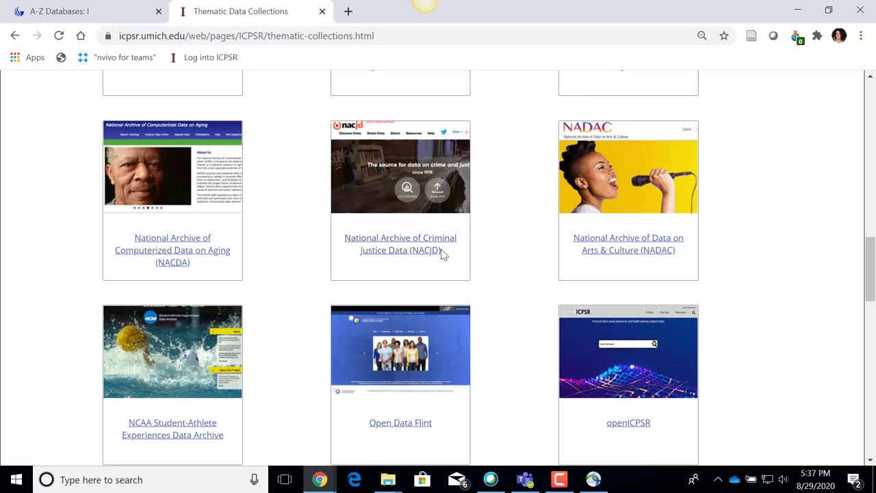
{"action": "scroll", "coordinate": [55, 306], "scroll_direction": "up", "scroll_amount": 15}
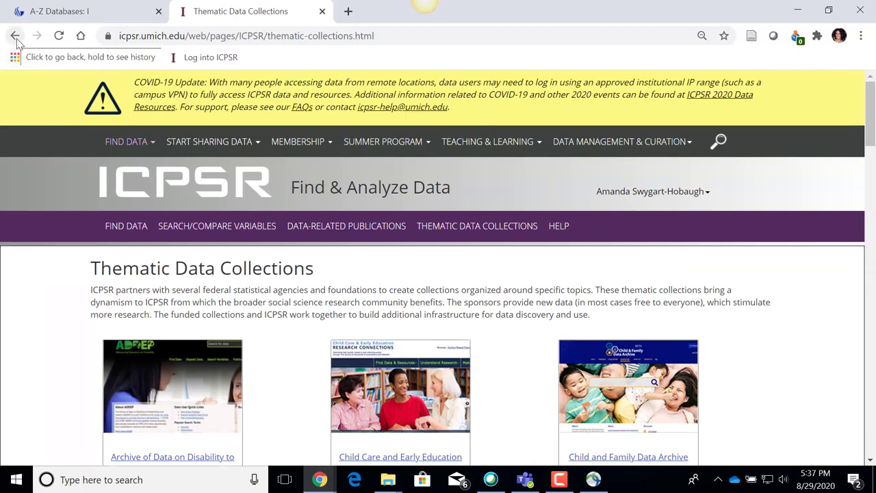
- Return to Find Data and open Browse by Subject Term, listing terms like abortion (239)
{"action": "left_click", "coordinate": [15, 36]}
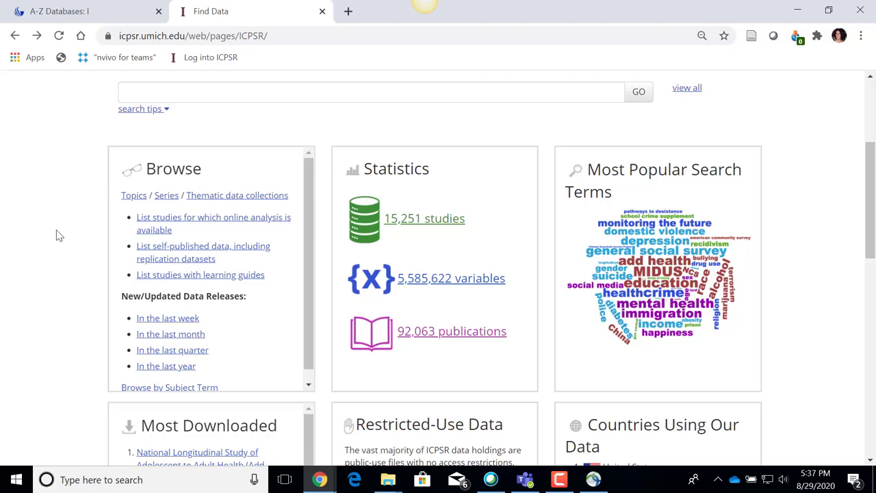
{"action": "left_click_drag", "start_coordinate": [215, 172], "coordinate": [96, 178]}
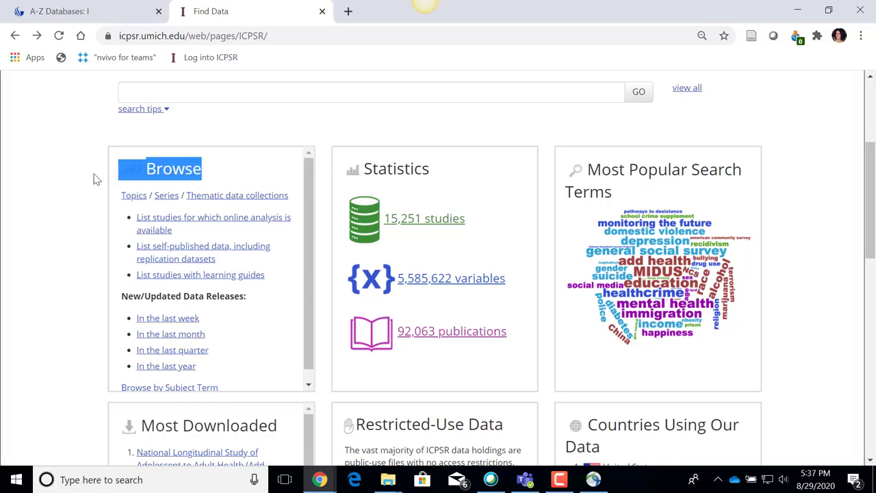
{"action": "left_click", "coordinate": [31, 230]}
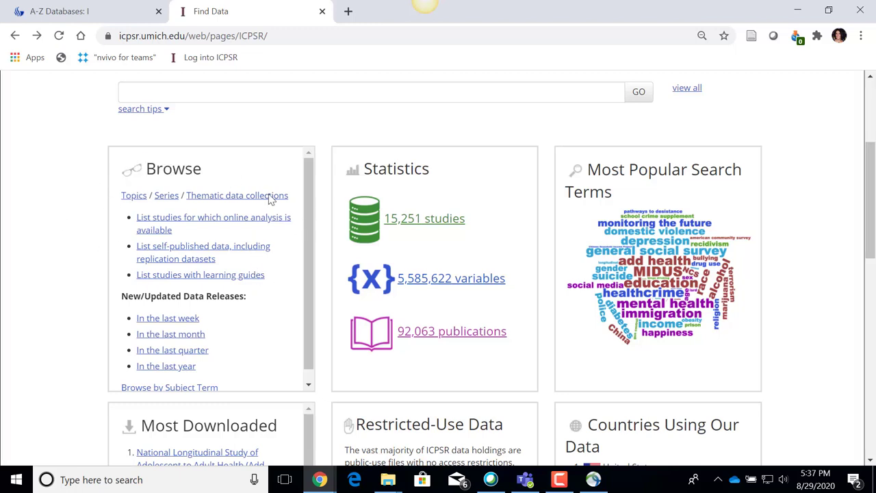
{"action": "scroll", "coordinate": [267, 304], "scroll_direction": "down", "scroll_amount": 1}
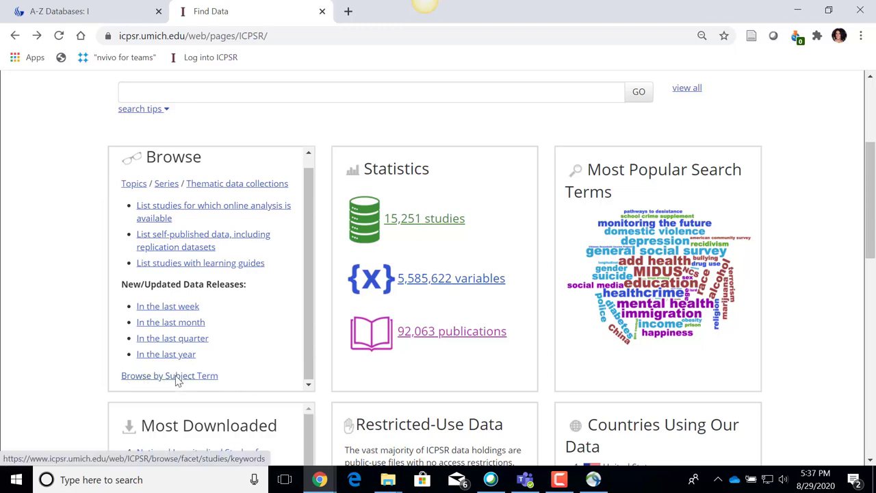
{"action": "left_click", "coordinate": [175, 379]}
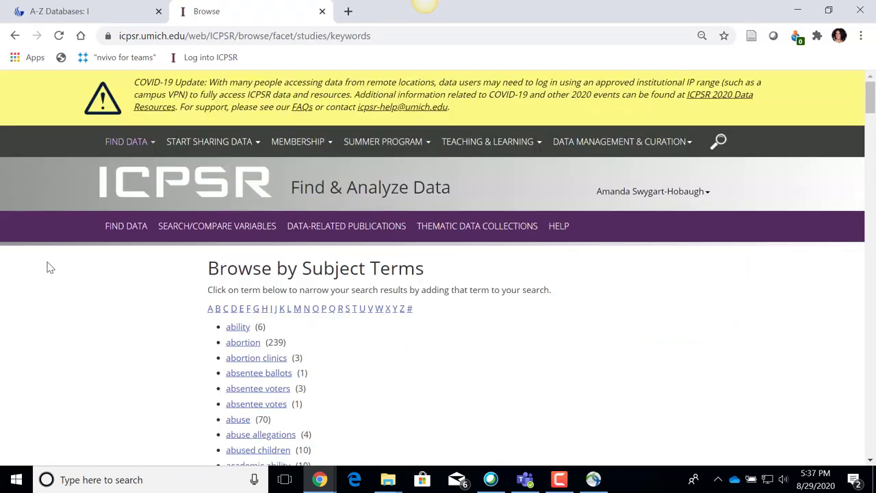
{"action": "scroll", "coordinate": [80, 296], "scroll_direction": "down", "scroll_amount": 2}
{"action": "scroll", "coordinate": [81, 296], "scroll_direction": "down", "scroll_amount": 1}
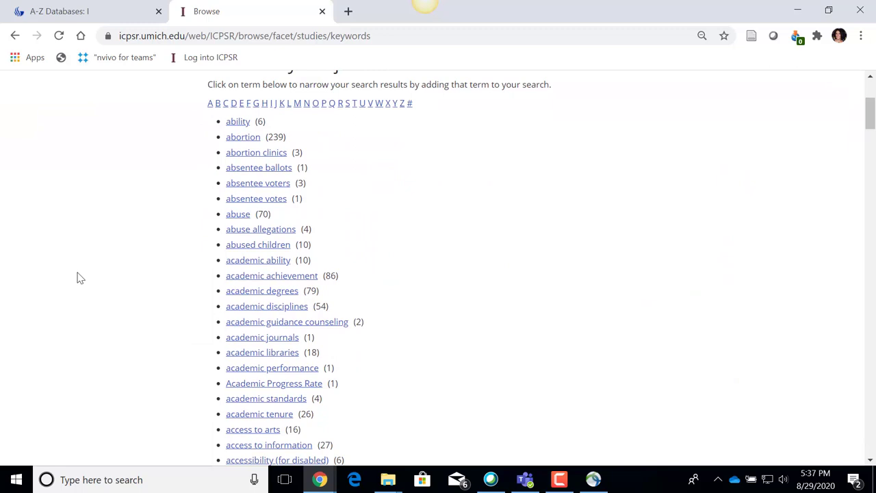
{"action": "scroll", "coordinate": [479, 284], "scroll_direction": "up", "scroll_amount": 1}
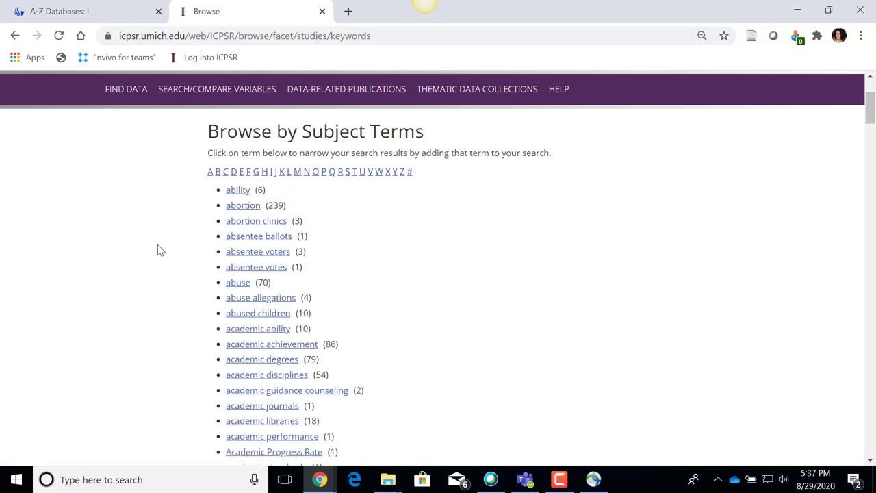
{"action": "scroll", "coordinate": [145, 244], "scroll_direction": "down", "scroll_amount": 1}
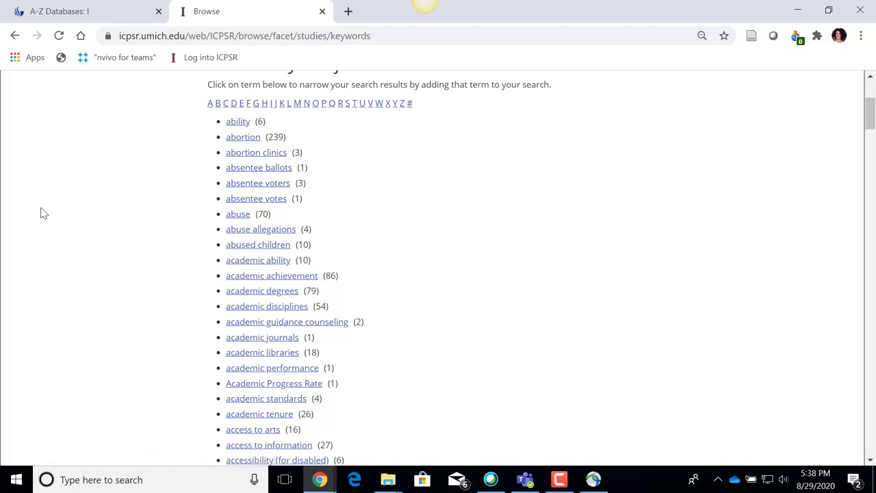
{"action": "scroll", "coordinate": [92, 229], "scroll_direction": "up", "scroll_amount": 2}
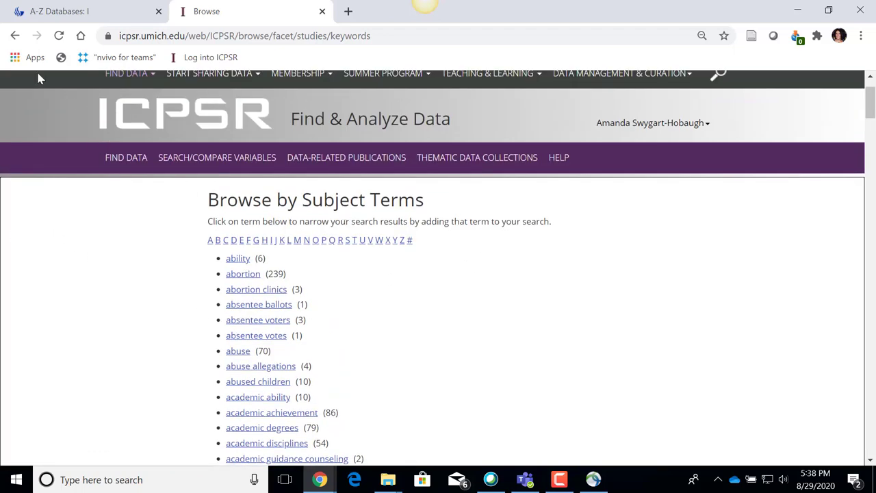
{"action": "left_click", "coordinate": [14, 38]}
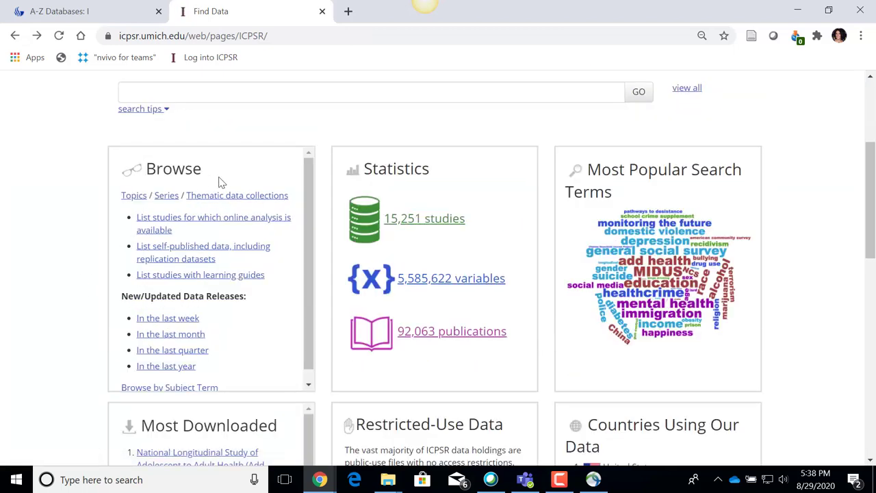
{"action": "left_click_drag", "start_coordinate": [203, 173], "coordinate": [112, 177]}
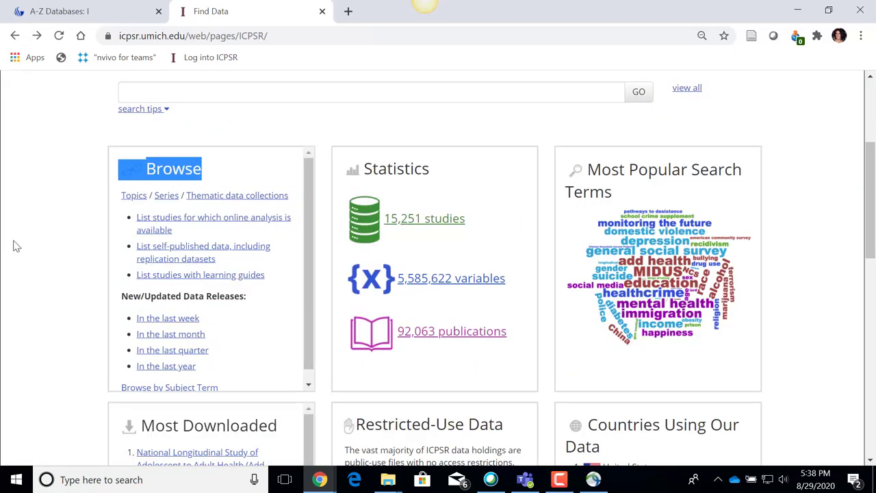
{"action": "left_click", "coordinate": [45, 244]}
{"action": "left_click_drag", "start_coordinate": [304, 290], "coordinate": [310, 324]}
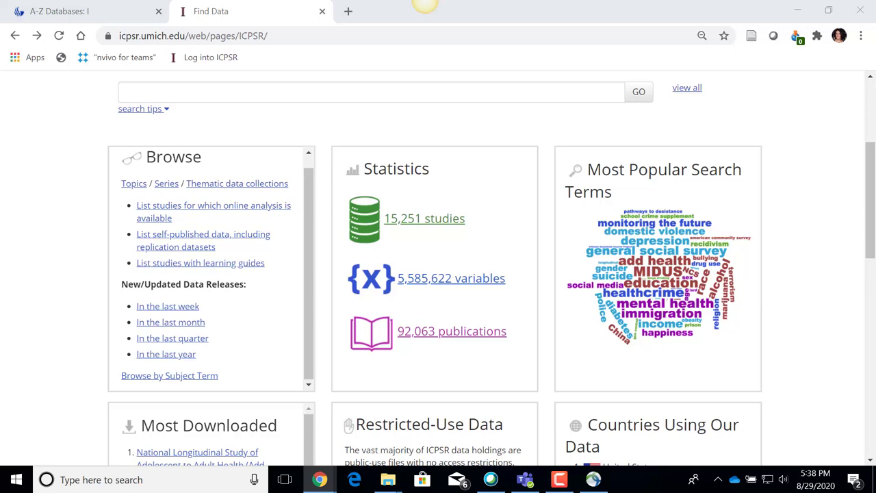
{"action": "left_click", "coordinate": [55, 267]}
{"action": "scroll", "coordinate": [55, 267], "scroll_direction": "up", "scroll_amount": 2}
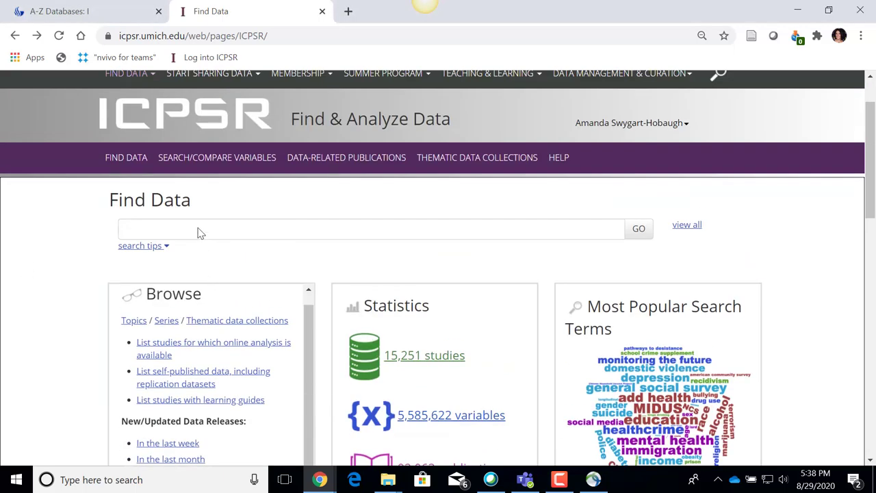
{"action": "left_click", "coordinate": [199, 231]}
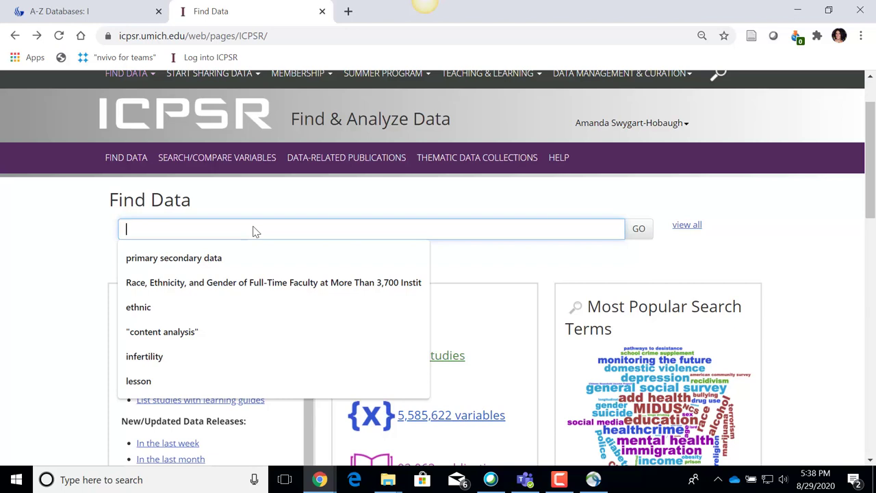
{"action": "left_click", "coordinate": [67, 243]}
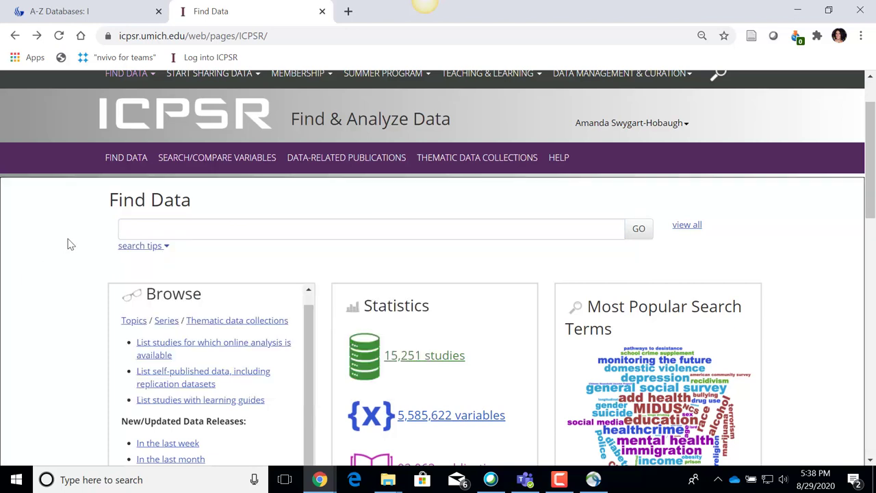
- Show the search tips, then search studies for 'economics' to get 9,770 results
{"action": "left_click", "coordinate": [157, 249]}
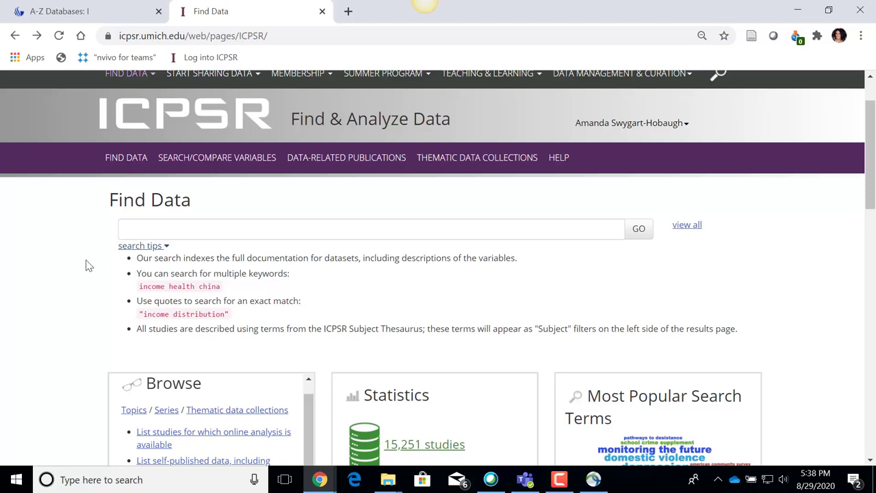
{"action": "left_click", "coordinate": [180, 233]}
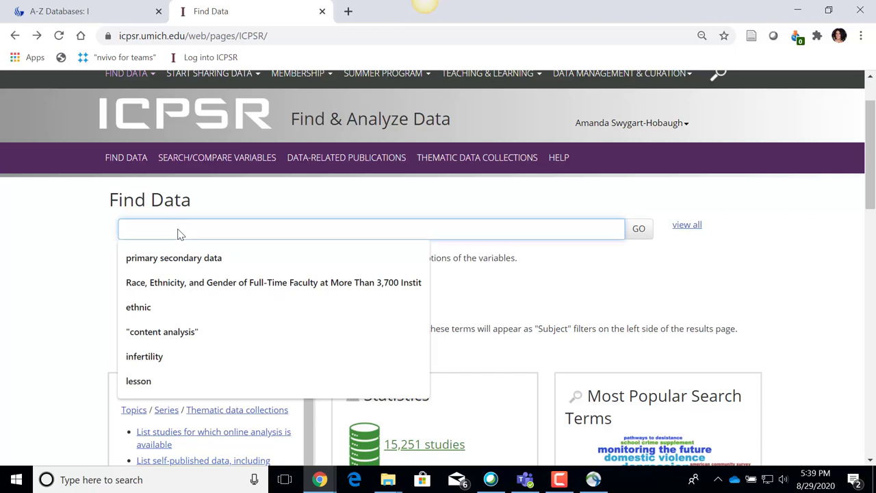
{"action": "type", "text": "economics"}
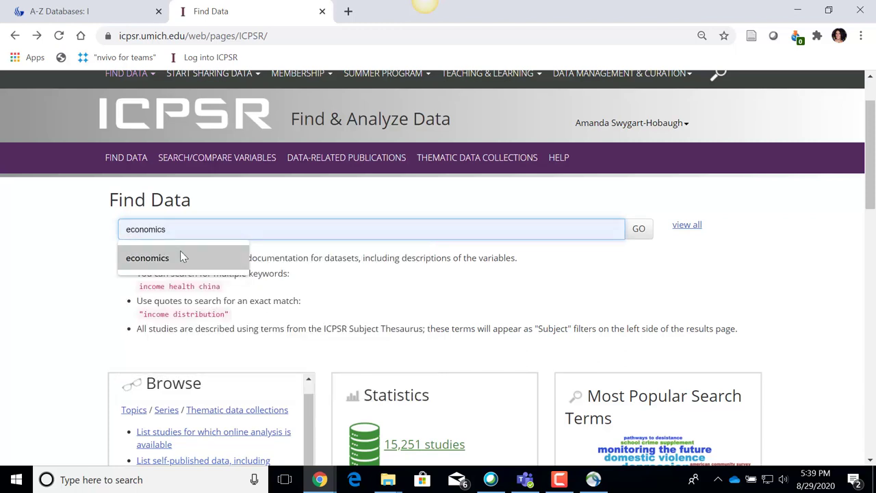
{"action": "left_click", "coordinate": [180, 254]}
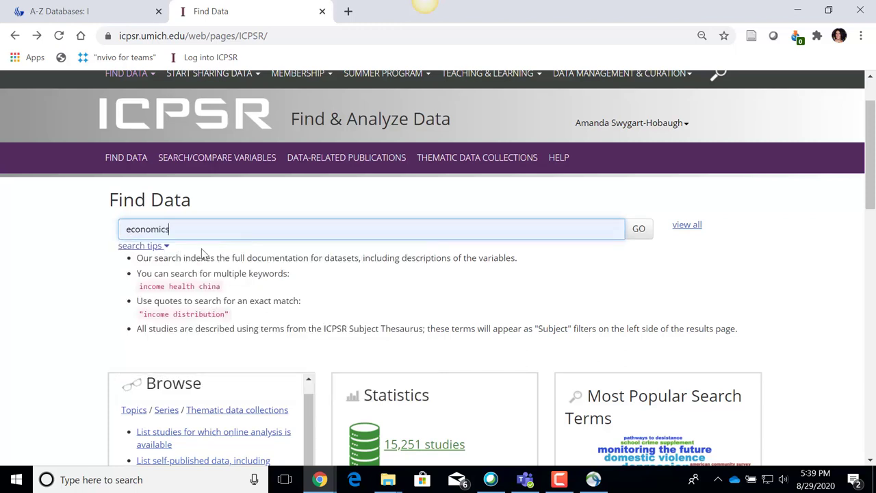
{"action": "left_click", "coordinate": [638, 229]}
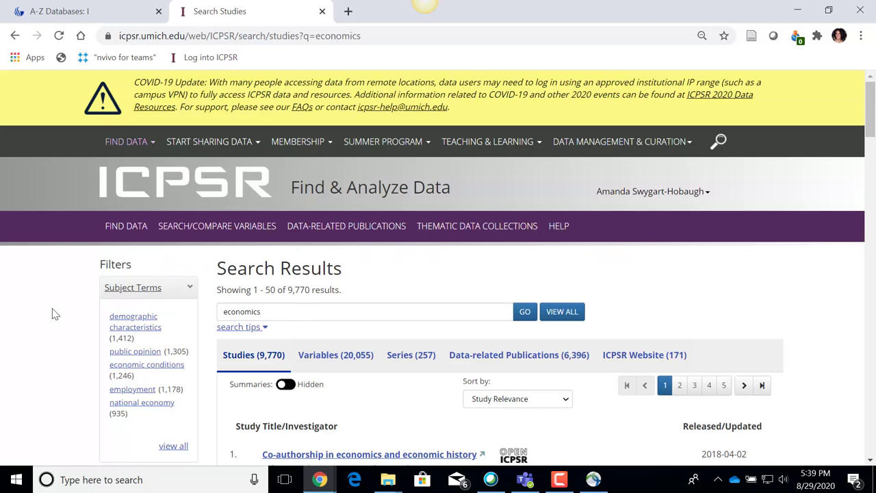
{"action": "scroll", "coordinate": [55, 314], "scroll_direction": "down", "scroll_amount": 1}
{"action": "scroll", "coordinate": [54, 314], "scroll_direction": "down", "scroll_amount": 1}
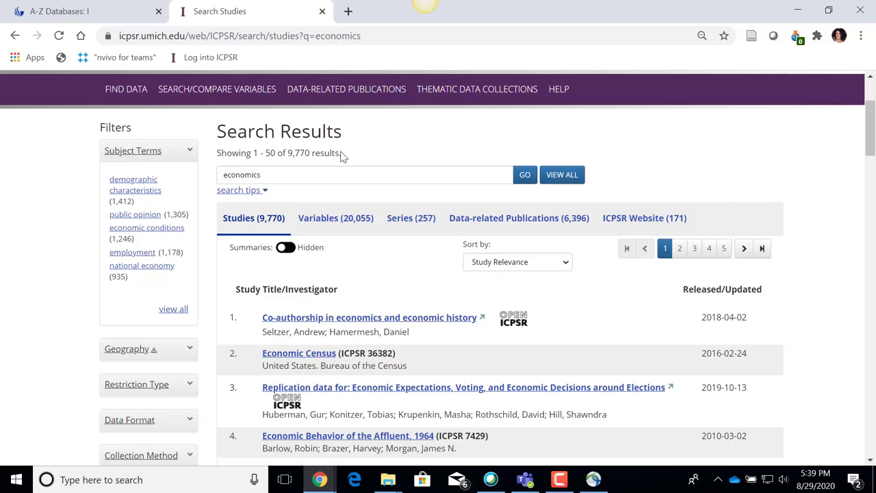
{"action": "left_click_drag", "start_coordinate": [342, 156], "coordinate": [282, 157]}
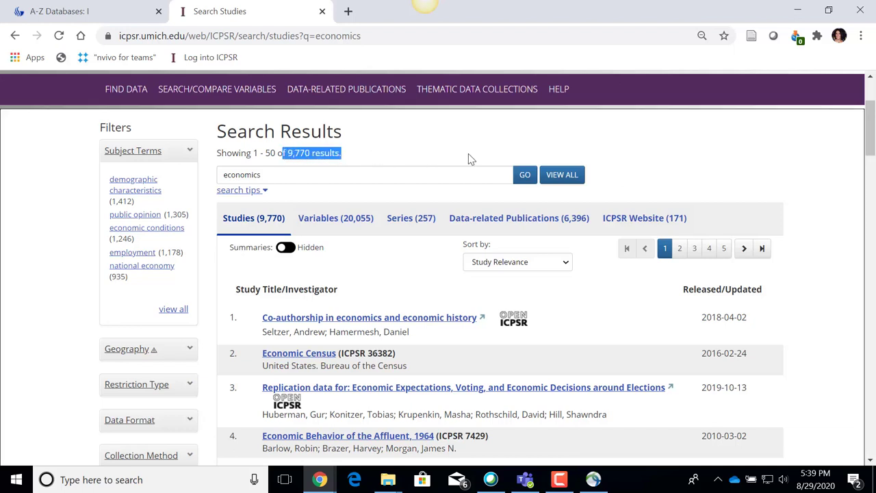
{"action": "left_click", "coordinate": [384, 154]}
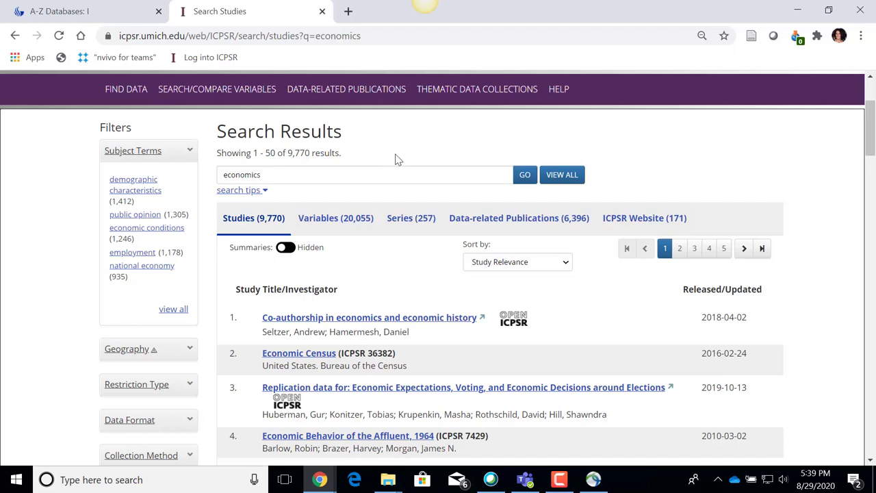
{"action": "left_click", "coordinate": [310, 167]}
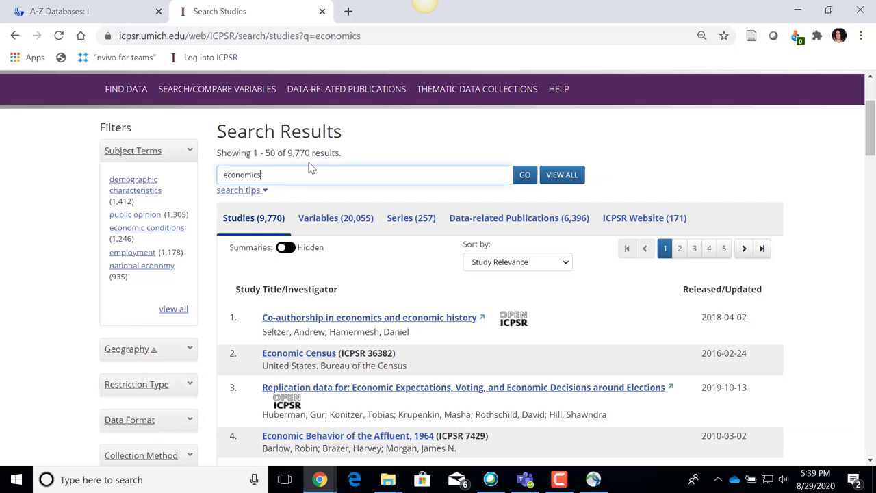
{"action": "left_click", "coordinate": [401, 151]}
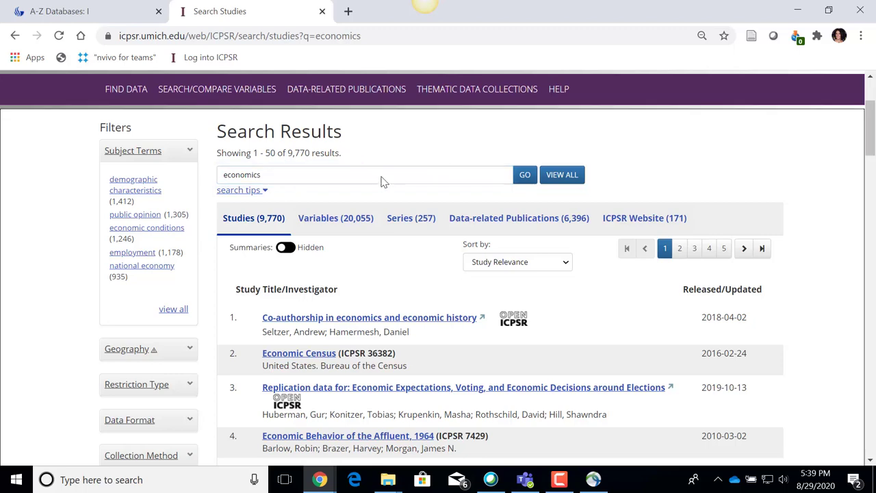
{"action": "scroll", "coordinate": [396, 157], "scroll_direction": "down", "scroll_amount": 1}
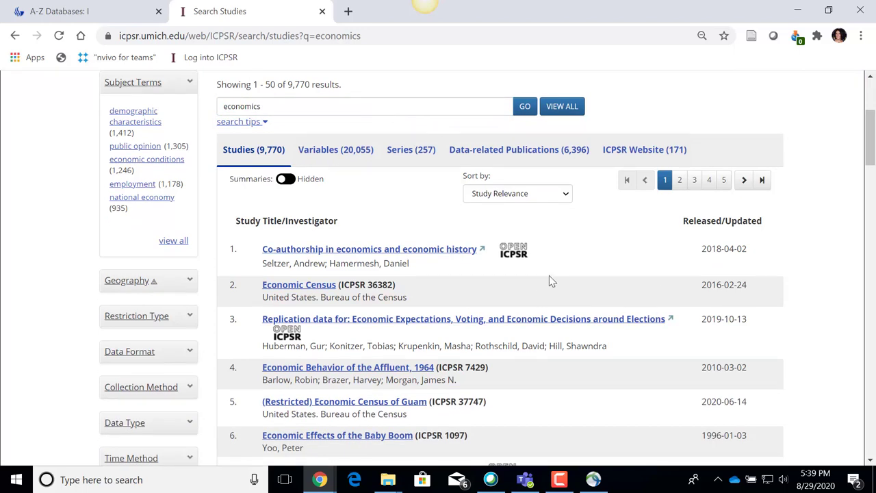
{"action": "scroll", "coordinate": [549, 276], "scroll_direction": "down", "scroll_amount": 1}
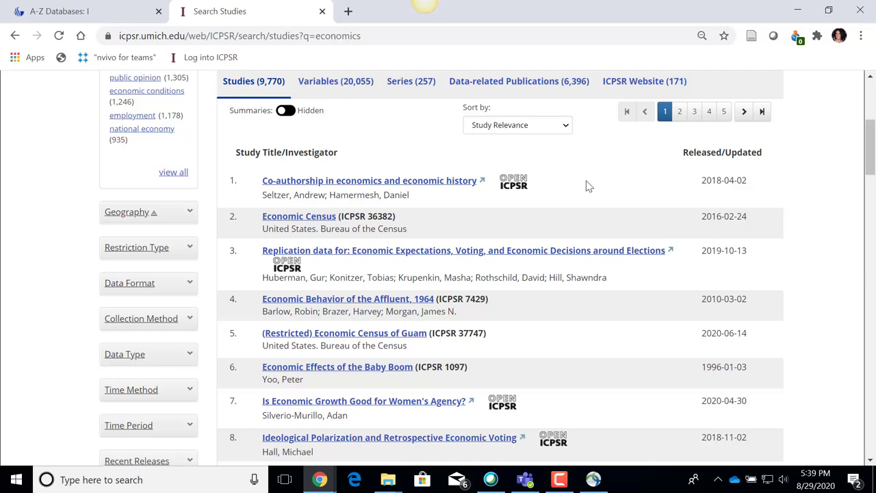
{"action": "scroll", "coordinate": [578, 180], "scroll_direction": "down", "scroll_amount": 1}
{"action": "scroll", "coordinate": [578, 179], "scroll_direction": "down", "scroll_amount": 2}
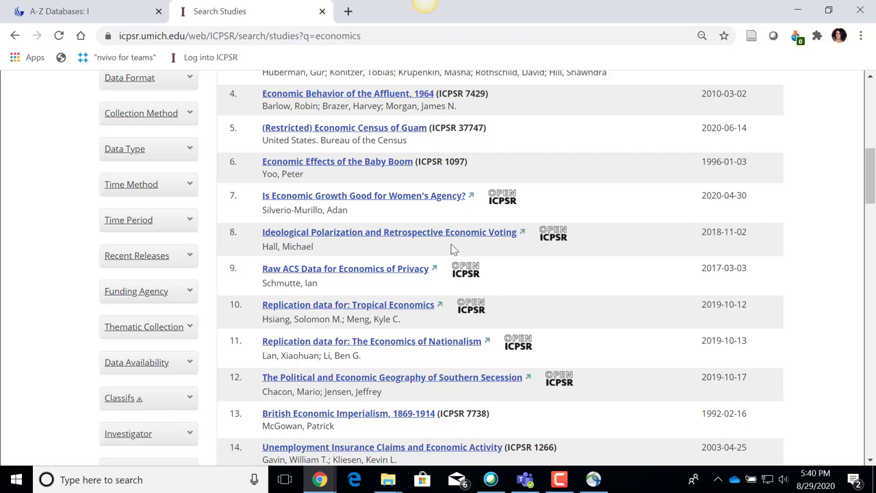
- Open the Ideological Polarization project and point out its anes-test.dta Stata file and description
{"action": "left_click", "coordinate": [394, 236]}
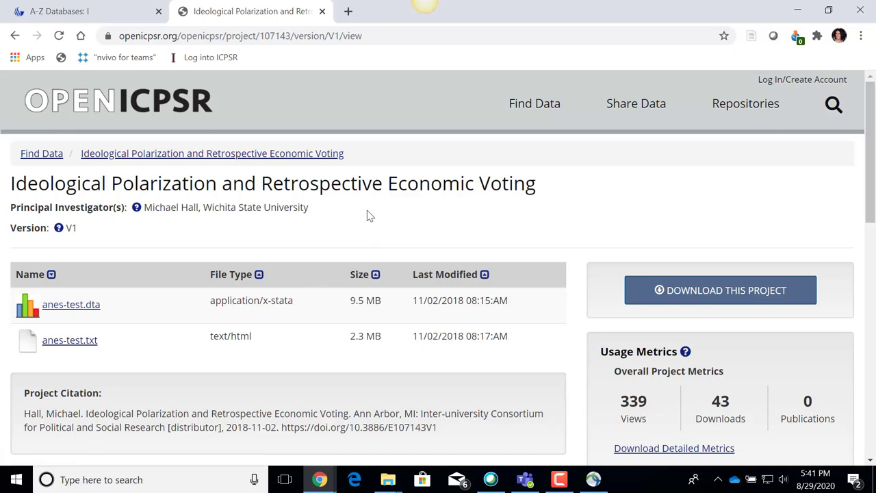
{"action": "scroll", "coordinate": [380, 208], "scroll_direction": "down", "scroll_amount": 1}
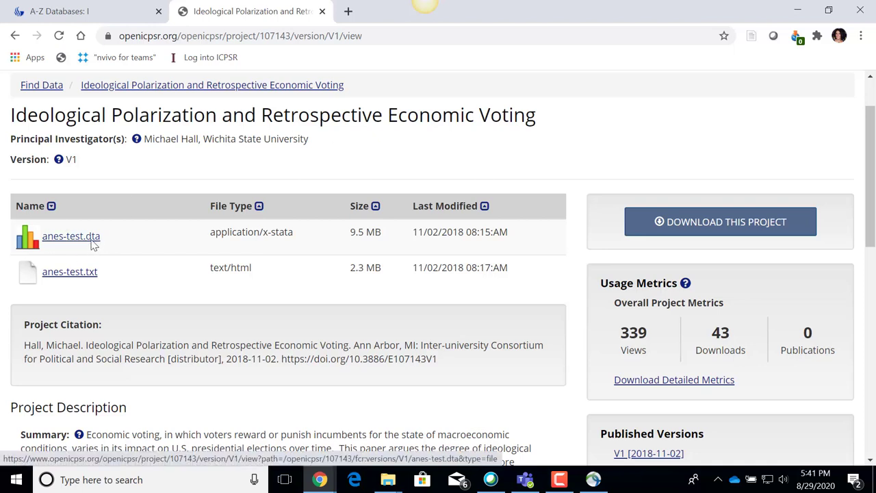
{"action": "left_click_drag", "start_coordinate": [296, 238], "coordinate": [194, 241]}
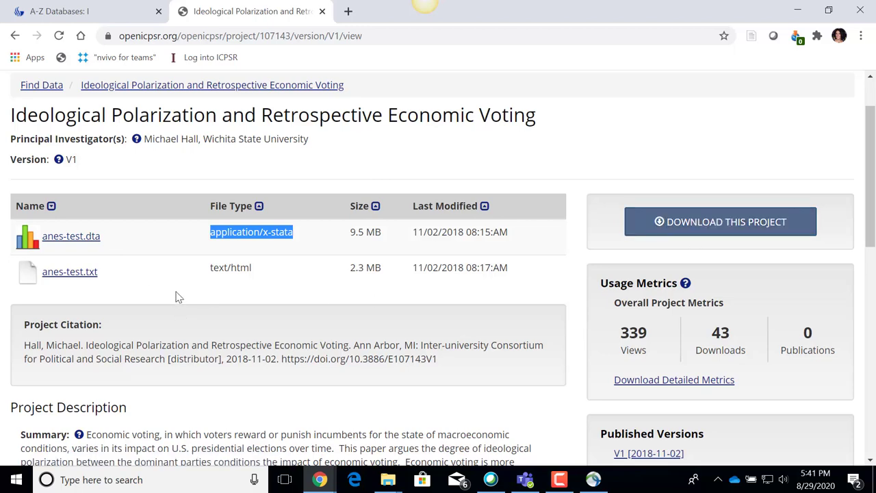
{"action": "scroll", "coordinate": [175, 295], "scroll_direction": "down", "scroll_amount": 1}
{"action": "scroll", "coordinate": [176, 274], "scroll_direction": "down", "scroll_amount": 2}
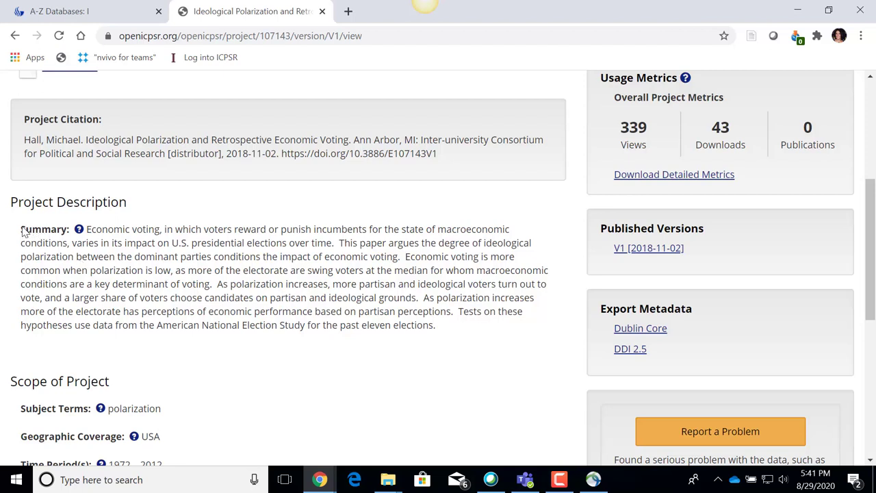
{"action": "left_click_drag", "start_coordinate": [20, 230], "coordinate": [440, 334]}
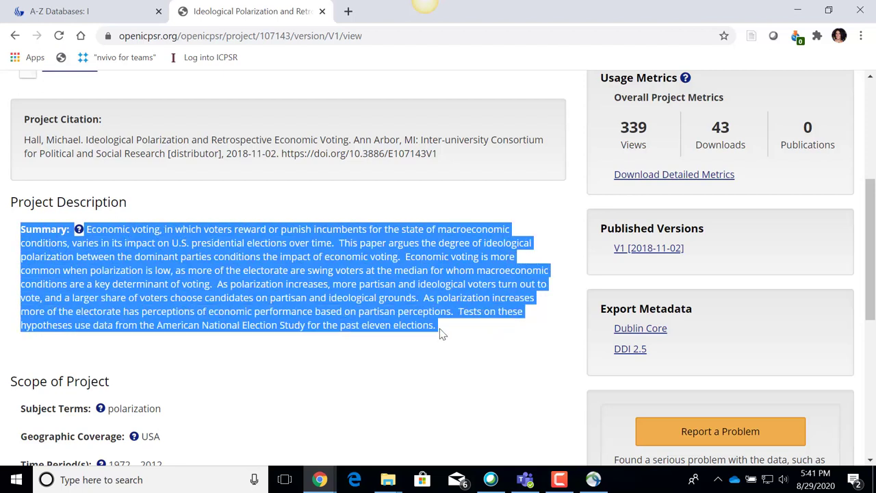
{"action": "left_click", "coordinate": [263, 299]}
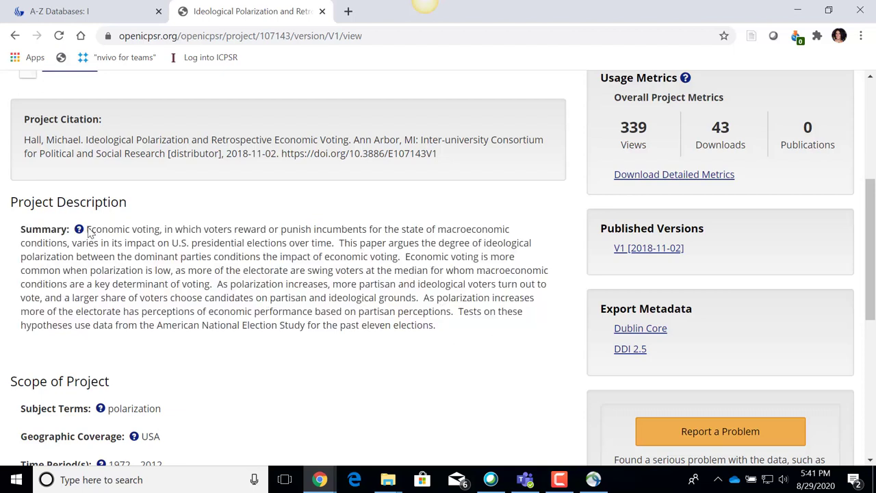
{"action": "left_click_drag", "start_coordinate": [87, 231], "coordinate": [340, 249]}
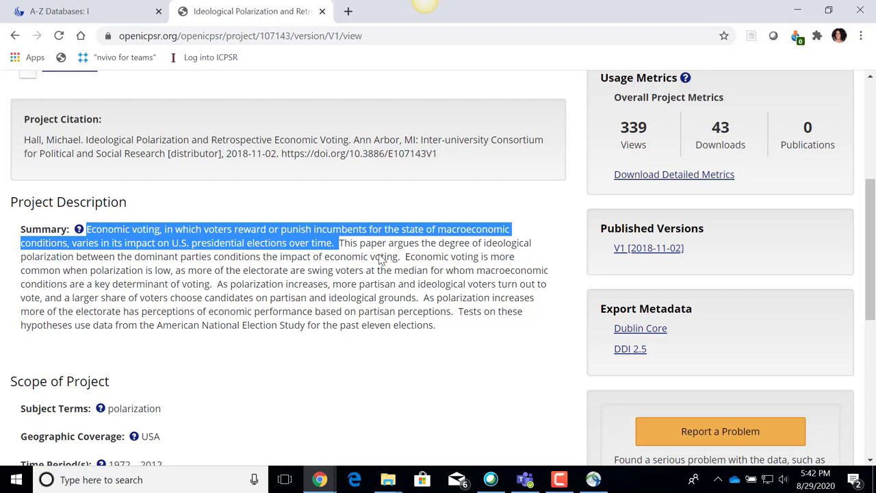
{"action": "left_click", "coordinate": [382, 297]}
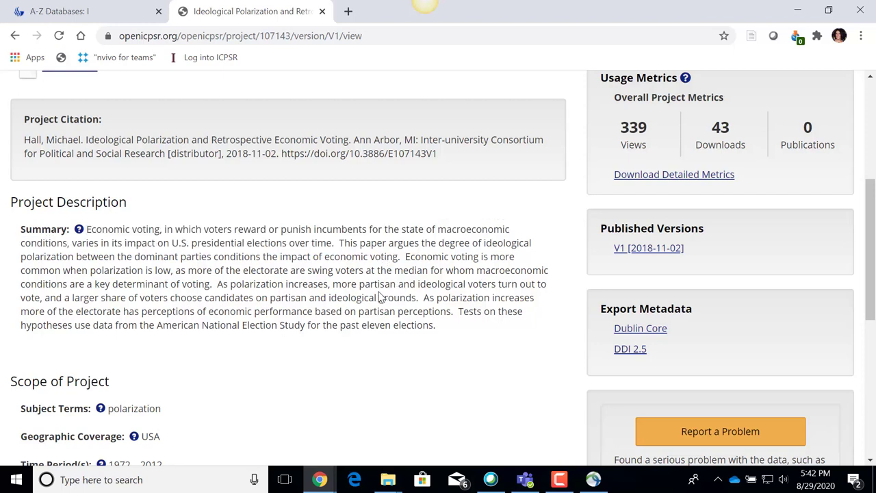
{"action": "scroll", "coordinate": [381, 297], "scroll_direction": "up", "scroll_amount": 3}
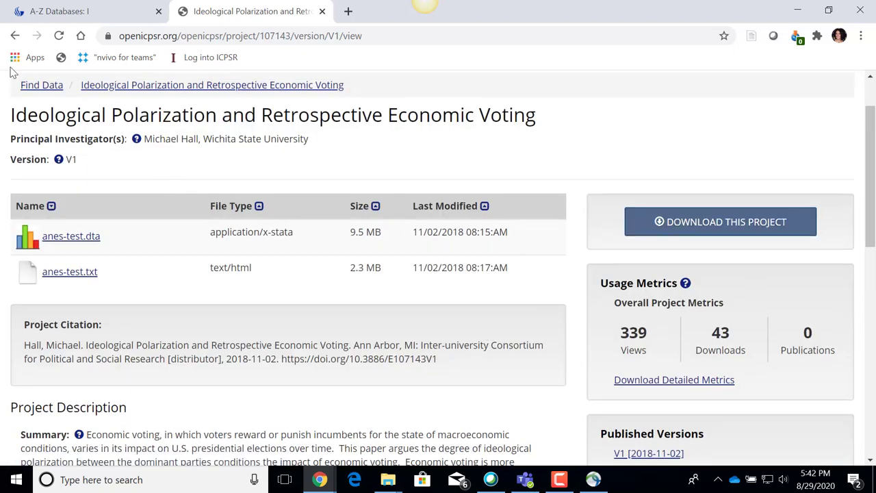
{"action": "scroll", "coordinate": [156, 188], "scroll_direction": "up", "scroll_amount": 1}
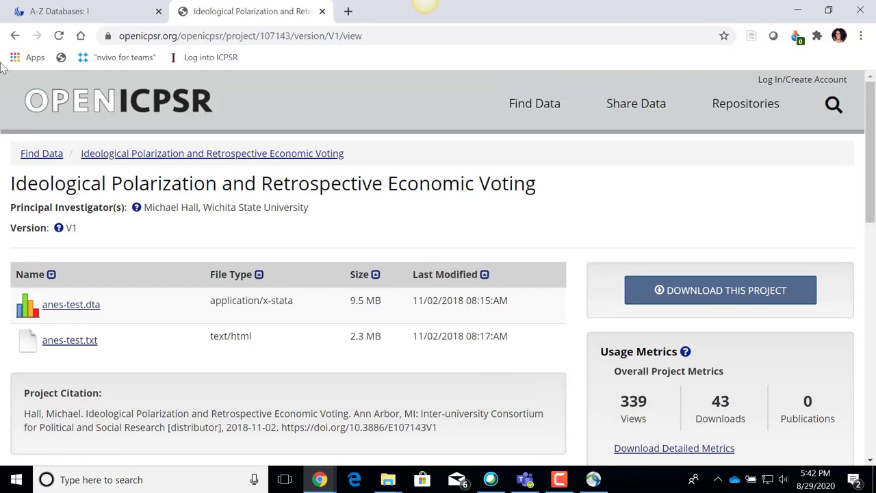
{"action": "left_click", "coordinate": [15, 36]}
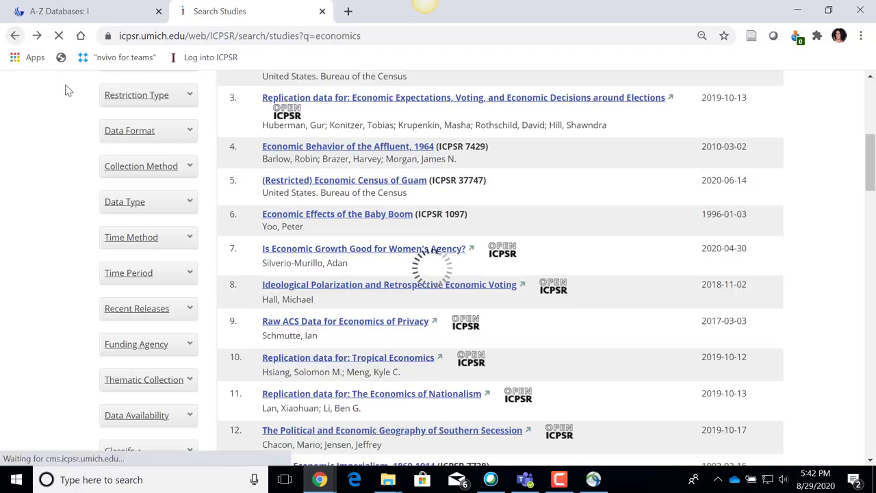
{"action": "scroll", "coordinate": [39, 226], "scroll_direction": "up", "scroll_amount": 3}
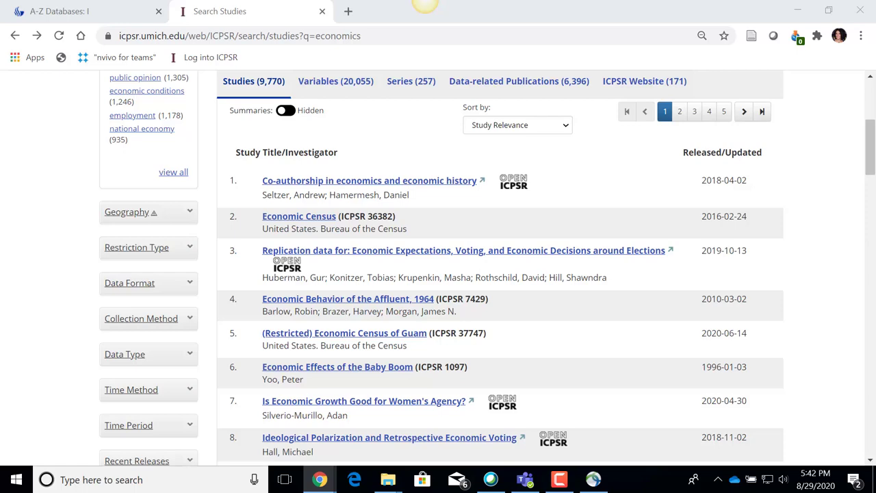
{"action": "left_click", "coordinate": [33, 302]}
{"action": "scroll", "coordinate": [33, 302], "scroll_direction": "up", "scroll_amount": 4}
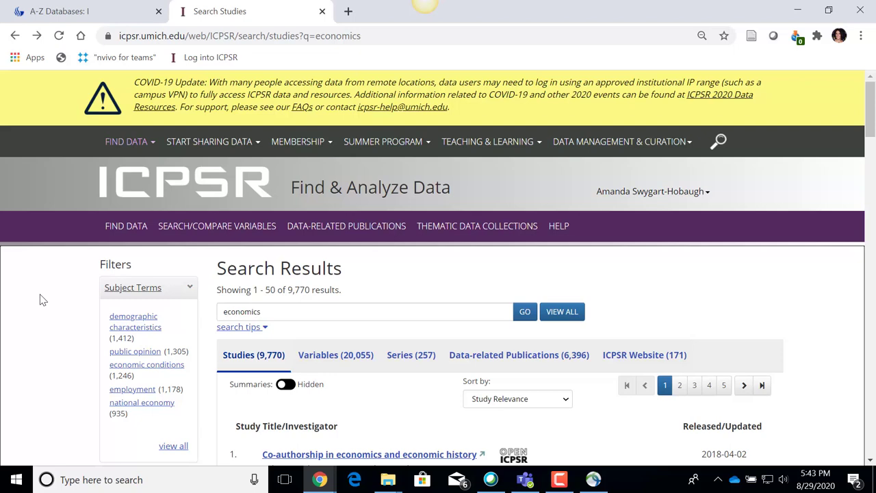
{"action": "scroll", "coordinate": [39, 300], "scroll_direction": "down", "scroll_amount": 1}
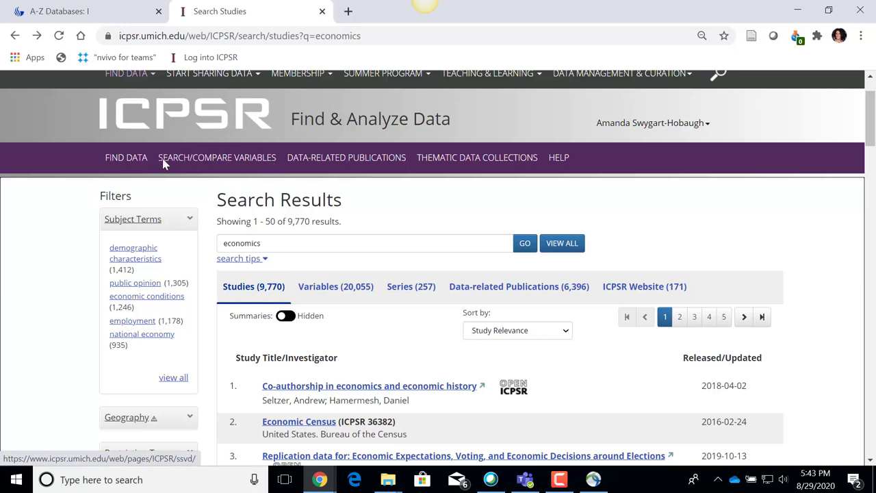
- Search variables for 'liberal conservative', returning 5,573 results led by Q22A Strength of Ideology
{"action": "left_click", "coordinate": [219, 164]}
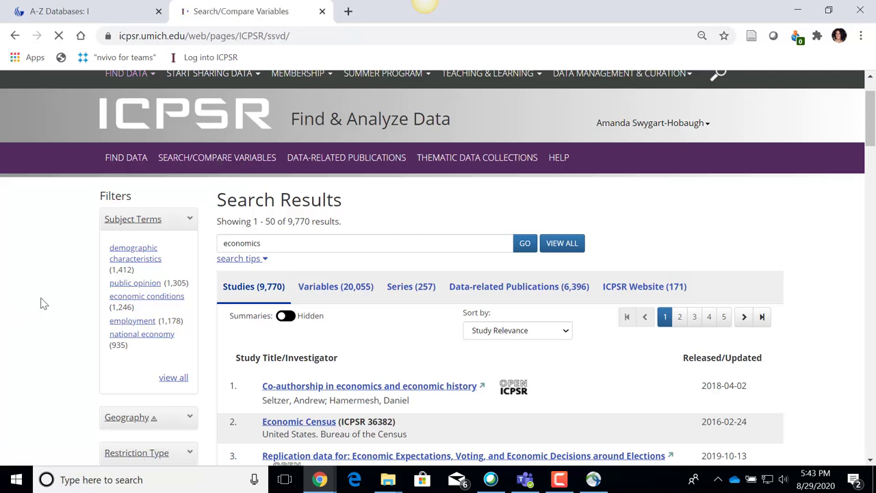
{"action": "scroll", "coordinate": [48, 308], "scroll_direction": "down", "scroll_amount": 1}
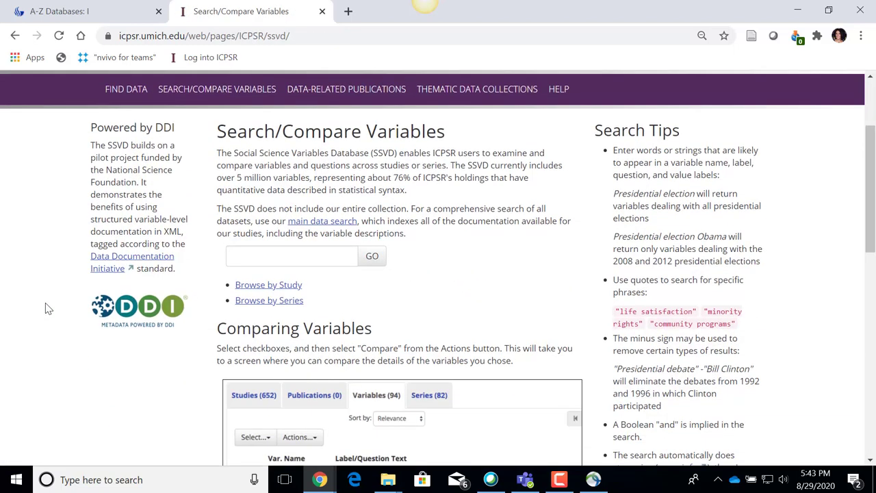
{"action": "left_click", "coordinate": [293, 258]}
{"action": "type", "text": "liberal conservative"}
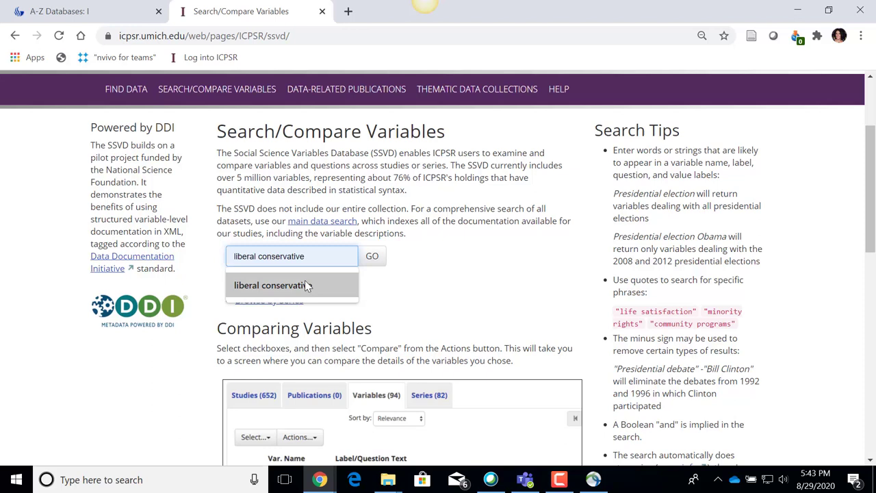
{"action": "left_click", "coordinate": [306, 284]}
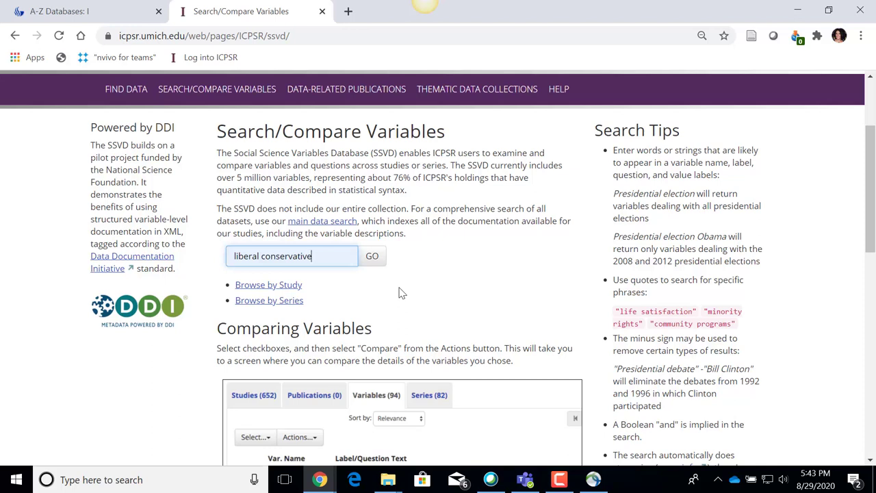
{"action": "left_click", "coordinate": [448, 272]}
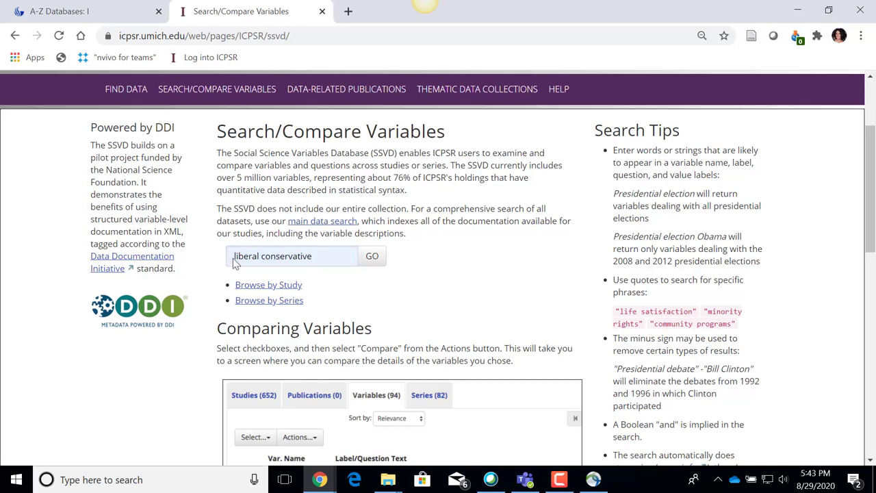
{"action": "left_click_drag", "start_coordinate": [234, 259], "coordinate": [315, 257]}
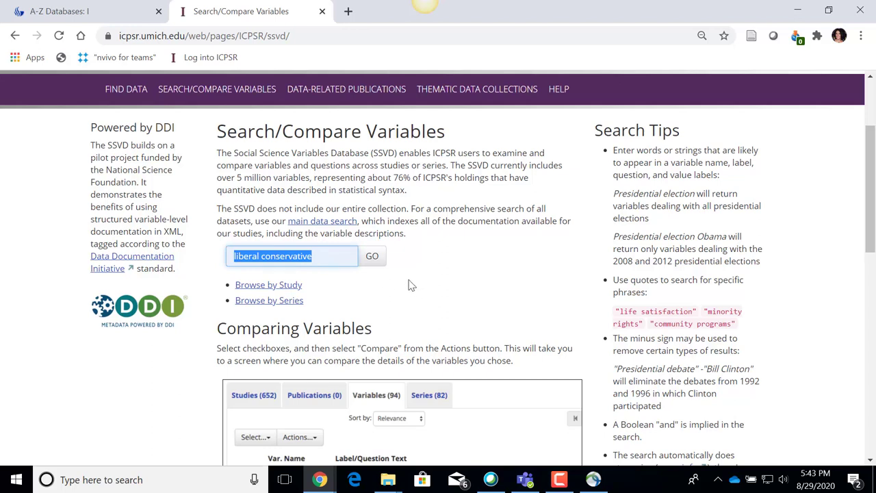
{"action": "left_click", "coordinate": [375, 258]}
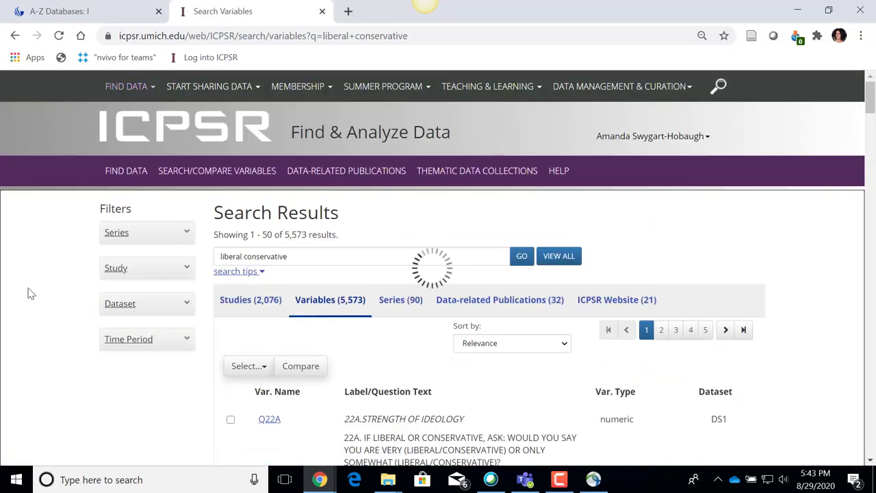
{"action": "scroll", "coordinate": [31, 293], "scroll_direction": "down", "scroll_amount": 2}
{"action": "scroll", "coordinate": [32, 274], "scroll_direction": "up", "scroll_amount": 1}
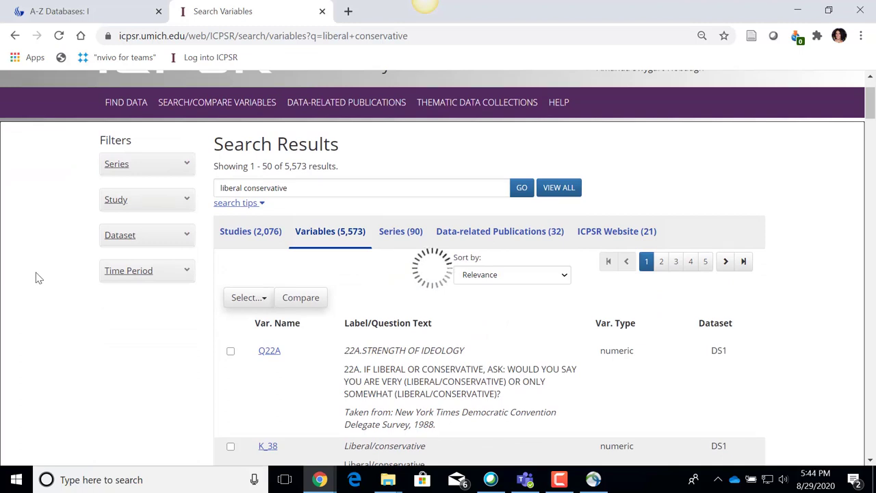
{"action": "scroll", "coordinate": [35, 278], "scroll_direction": "up", "scroll_amount": 1}
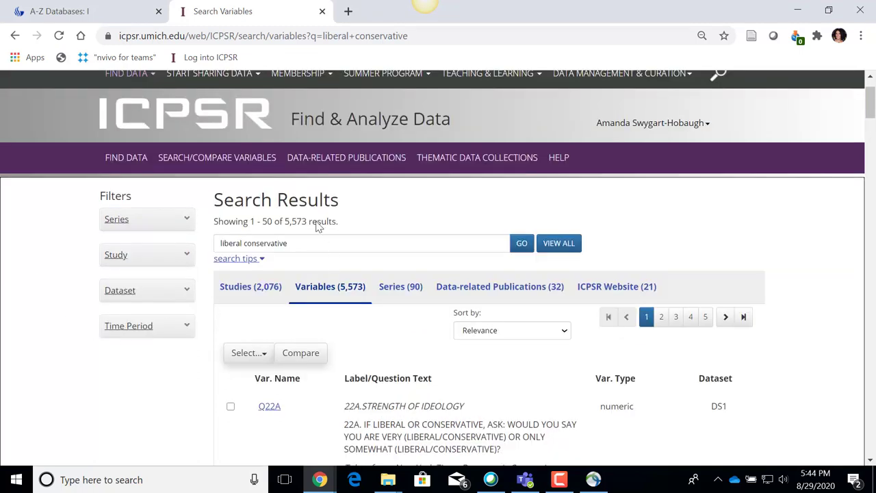
{"action": "left_click_drag", "start_coordinate": [285, 228], "coordinate": [305, 230]}
{"action": "left_click", "coordinate": [60, 259]}
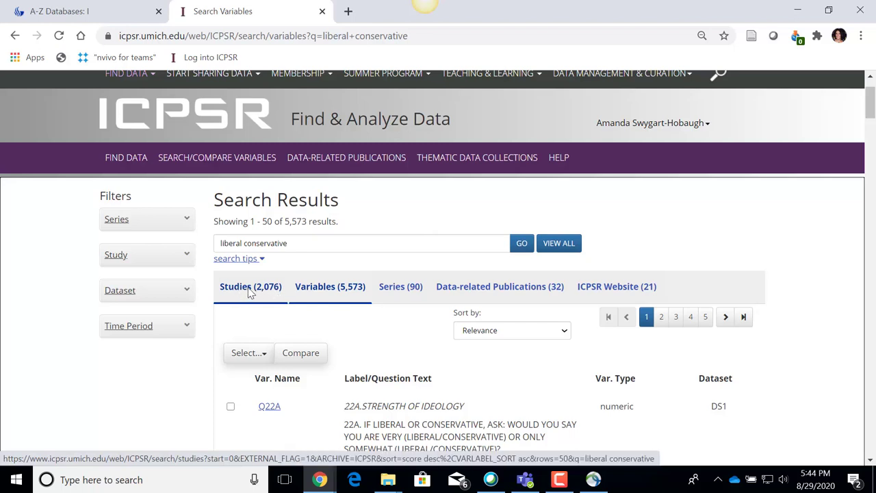
{"action": "left_click_drag", "start_coordinate": [286, 243], "coordinate": [215, 243]}
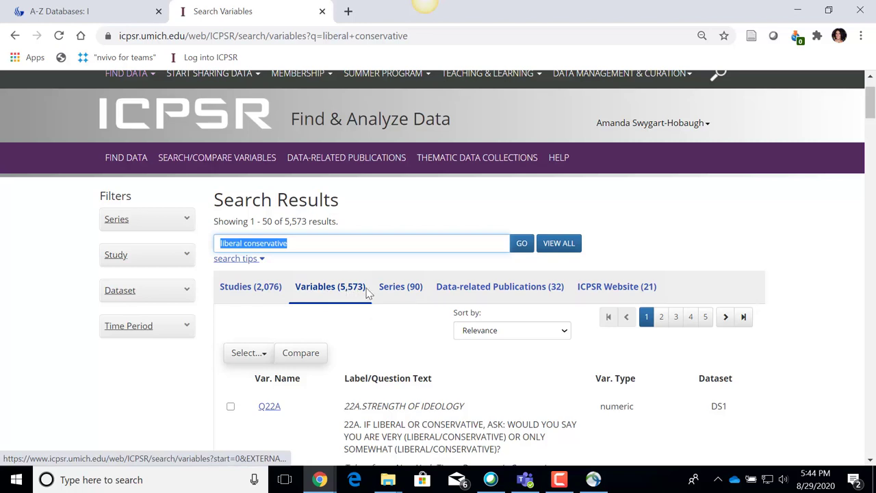
{"action": "left_click", "coordinate": [41, 286]}
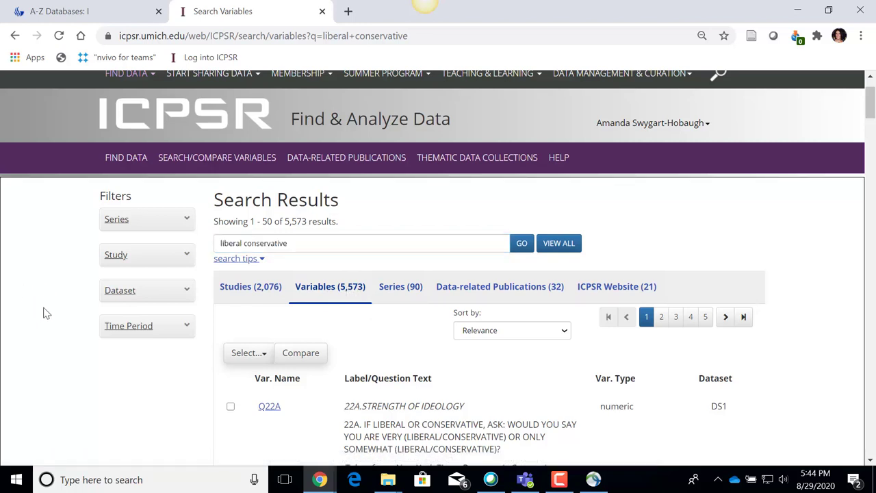
{"action": "scroll", "coordinate": [48, 315], "scroll_direction": "down", "scroll_amount": 1}
{"action": "scroll", "coordinate": [51, 315], "scroll_direction": "down", "scroll_amount": 3}
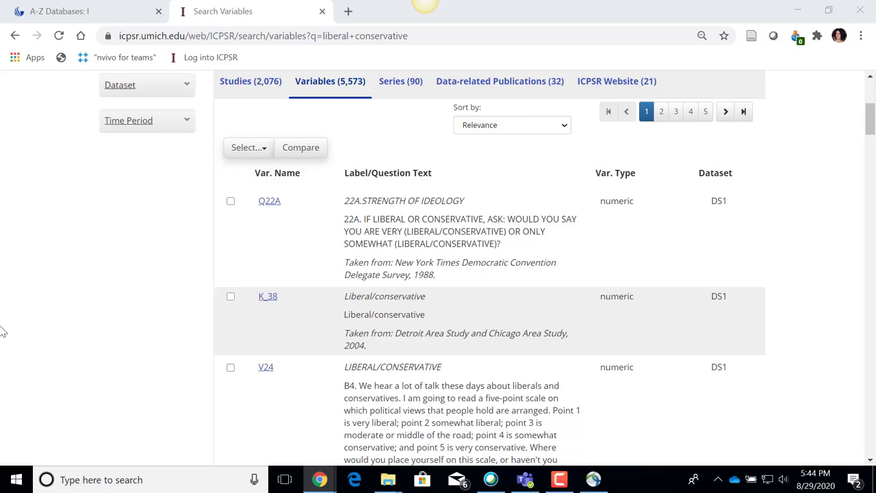
{"action": "left_click", "coordinate": [86, 239]}
{"action": "scroll", "coordinate": [49, 243], "scroll_direction": "up", "scroll_amount": 3}
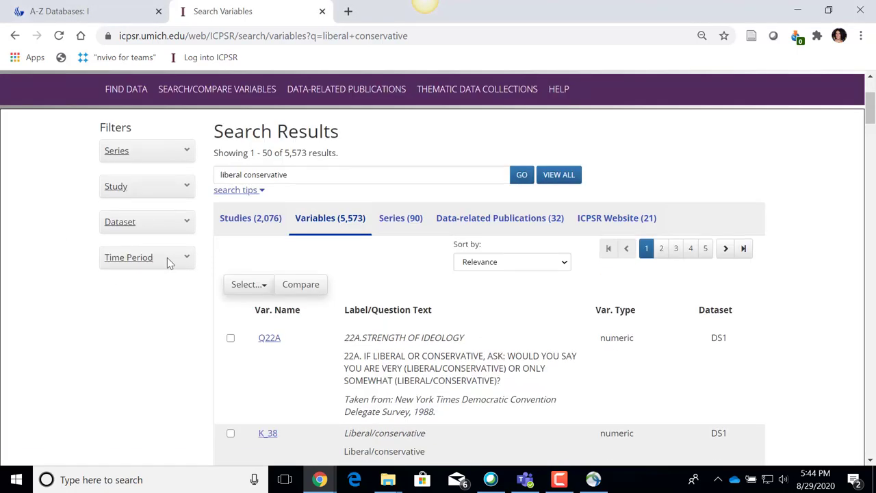
- Filter the time period from 2000-01-01 to 2018-12-31, narrowing results to 2,178 variables
{"action": "left_click", "coordinate": [144, 260]}
{"action": "left_click", "coordinate": [132, 307]}
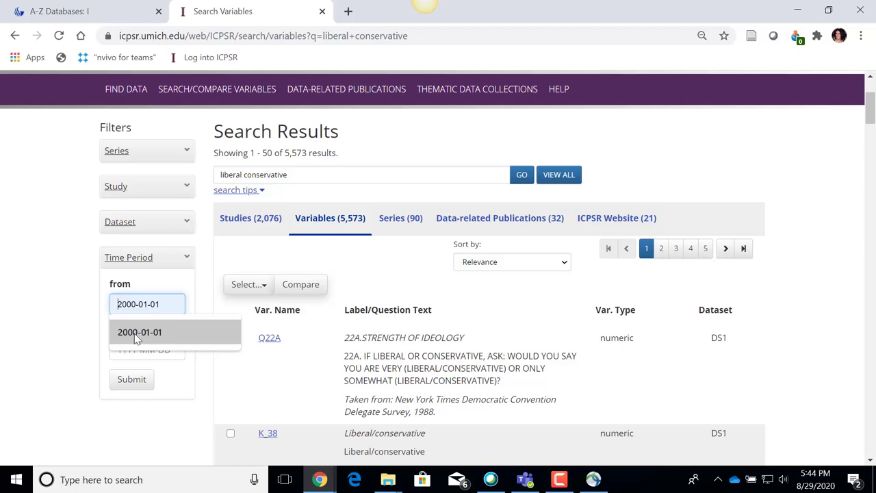
{"action": "left_click", "coordinate": [137, 334]}
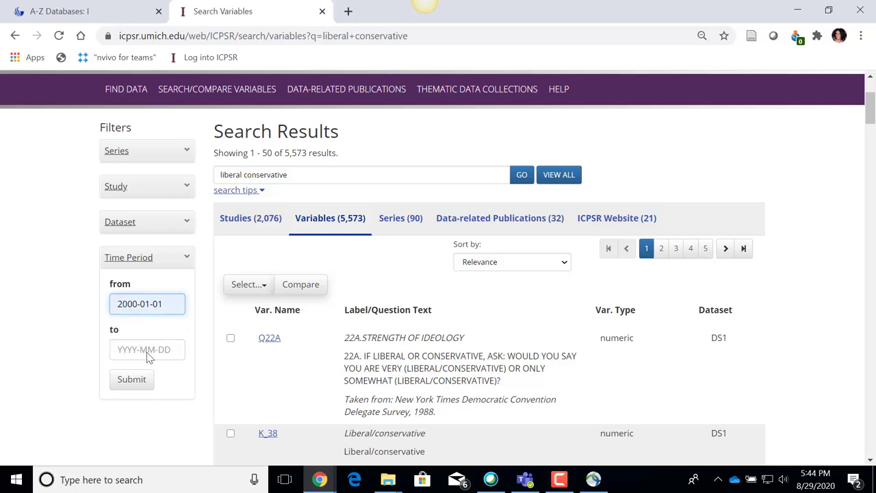
{"action": "left_click", "coordinate": [147, 351]}
{"action": "left_click", "coordinate": [151, 380]}
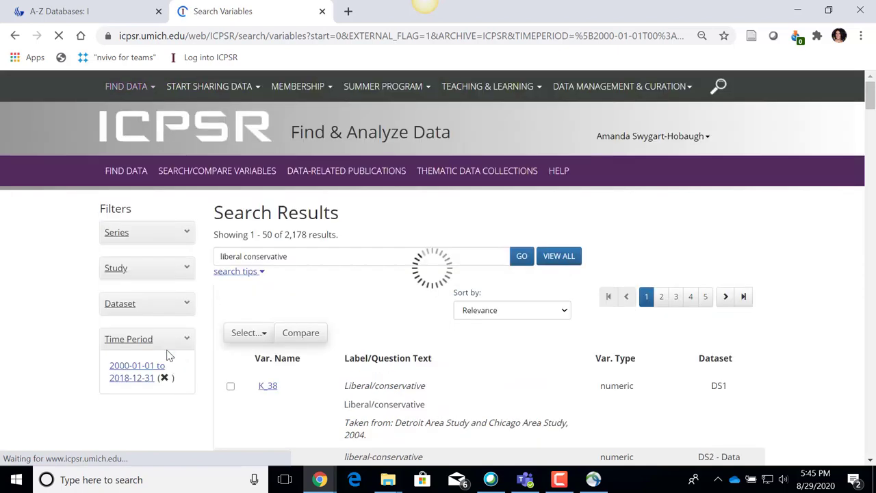
{"action": "scroll", "coordinate": [66, 401], "scroll_direction": "down", "scroll_amount": 3}
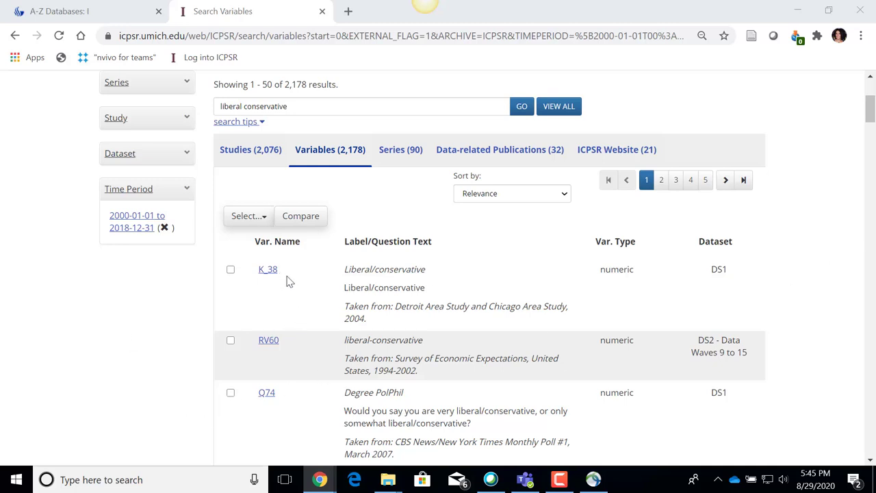
- Tick the comparison checkboxes for variables K_38 and F1Q1
{"action": "left_click", "coordinate": [230, 270]}
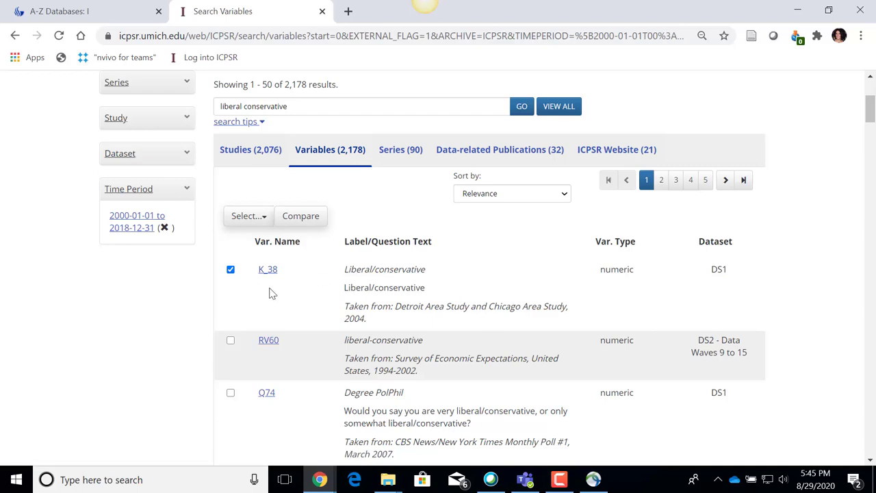
{"action": "scroll", "coordinate": [159, 354], "scroll_direction": "down", "scroll_amount": 7}
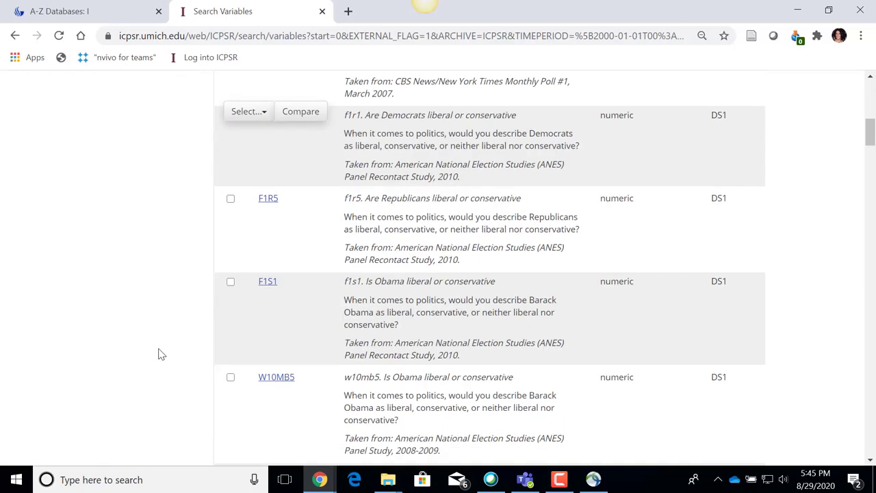
{"action": "scroll", "coordinate": [159, 354], "scroll_direction": "down", "scroll_amount": 8}
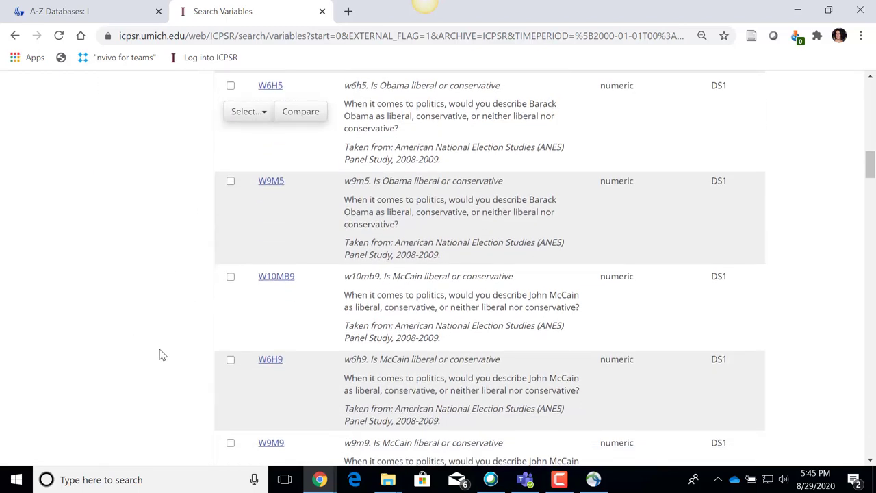
{"action": "scroll", "coordinate": [164, 355], "scroll_direction": "down", "scroll_amount": 2}
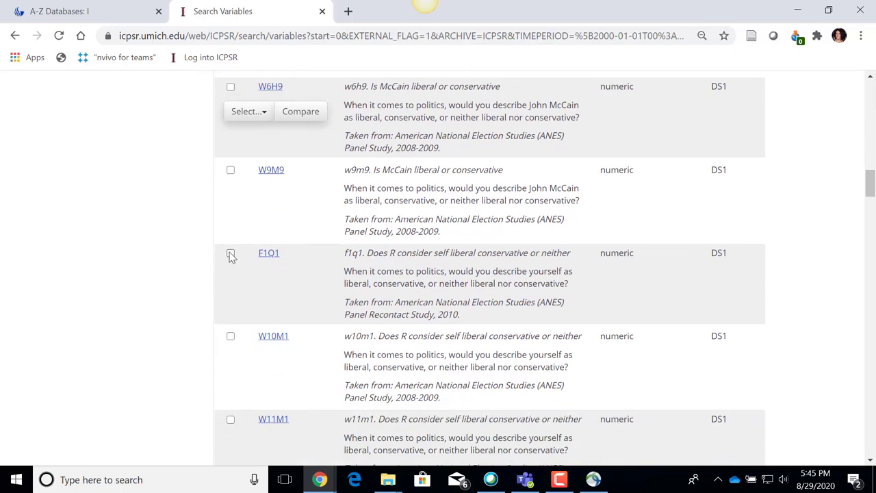
{"action": "left_click", "coordinate": [230, 254]}
{"action": "left_click", "coordinate": [301, 112]}
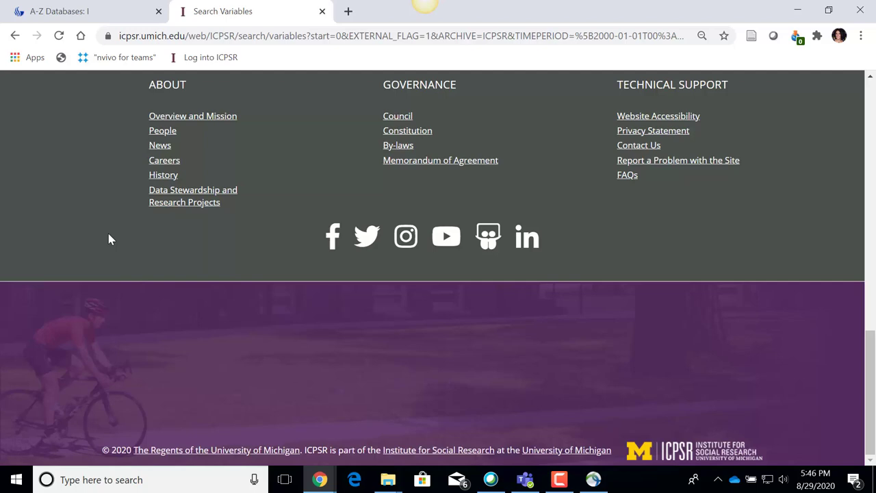
{"action": "scroll", "coordinate": [109, 239], "scroll_direction": "up", "scroll_amount": 8}
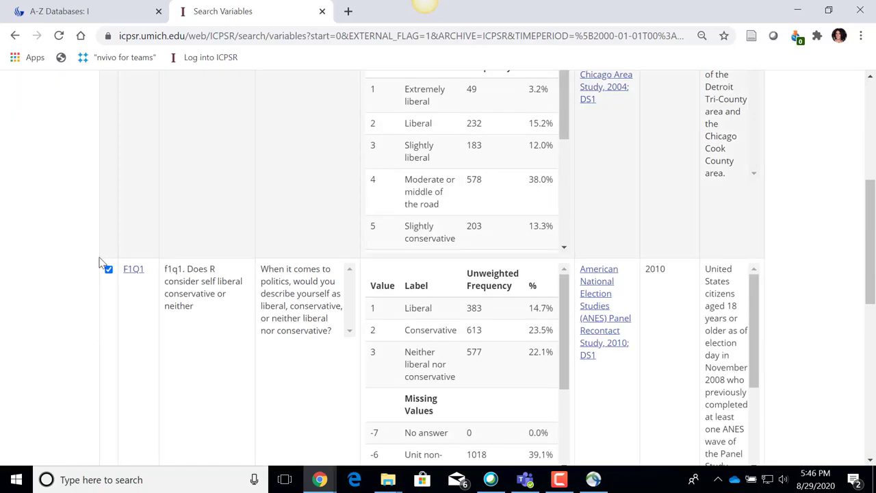
{"action": "scroll", "coordinate": [82, 253], "scroll_direction": "up", "scroll_amount": 3}
{"action": "scroll", "coordinate": [72, 249], "scroll_direction": "down", "scroll_amount": 1}
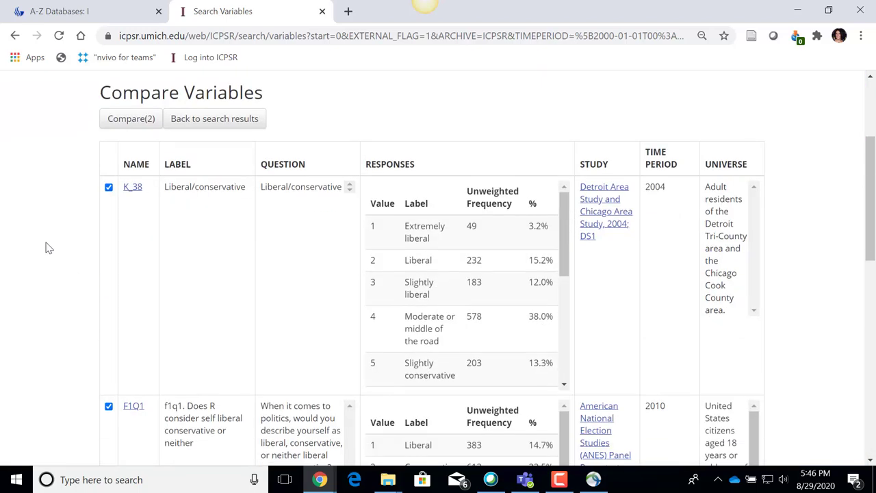
{"action": "scroll", "coordinate": [45, 247], "scroll_direction": "down", "scroll_amount": 1}
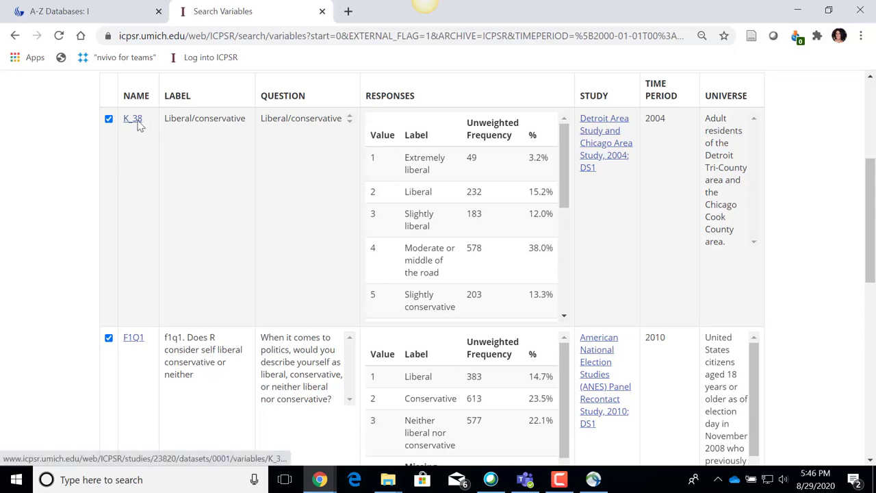
{"action": "left_click_drag", "start_coordinate": [164, 121], "coordinate": [248, 122]}
{"action": "left_click", "coordinate": [248, 122]}
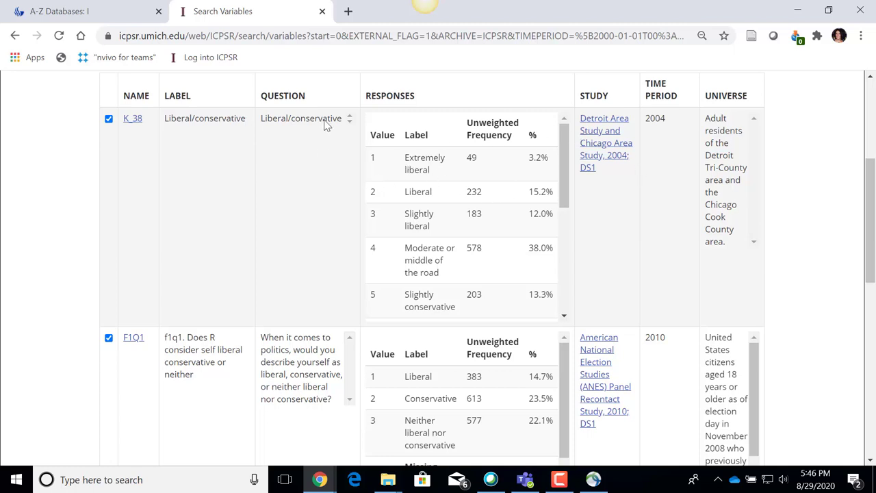
{"action": "left_click_drag", "start_coordinate": [260, 119], "coordinate": [345, 121]}
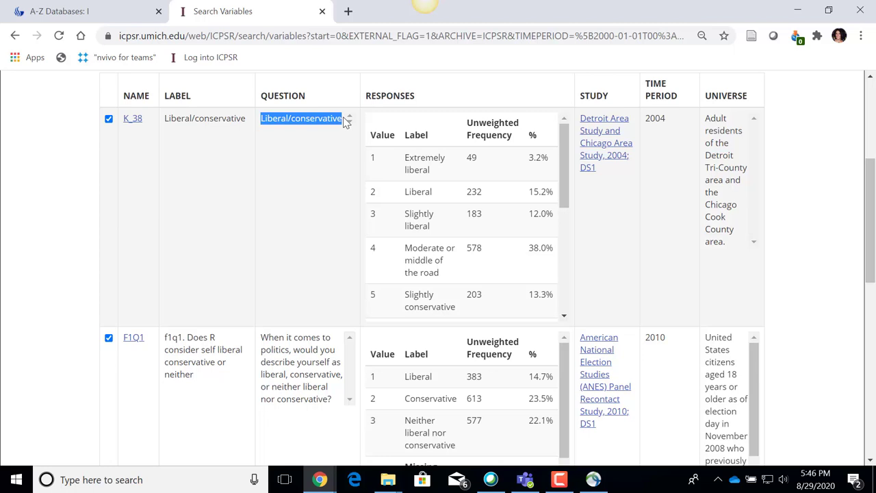
{"action": "scroll", "coordinate": [567, 164], "scroll_direction": "down", "scroll_amount": 1}
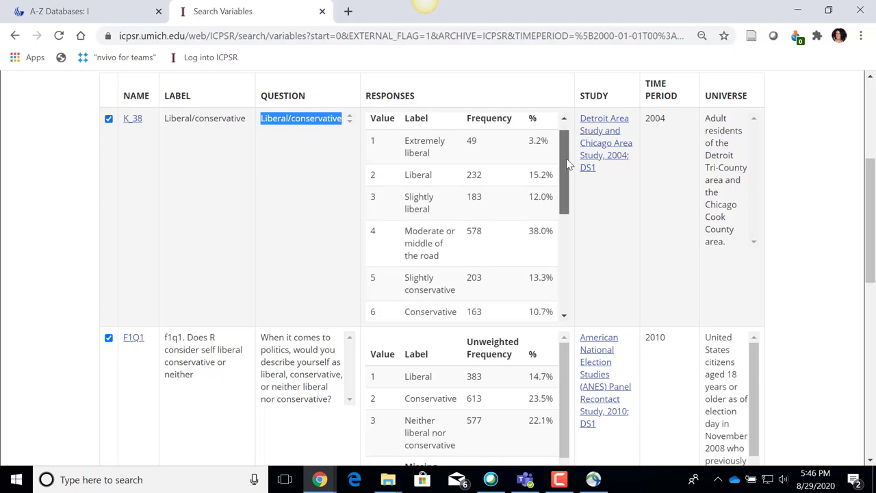
{"action": "scroll", "coordinate": [566, 164], "scroll_direction": "up", "scroll_amount": 1}
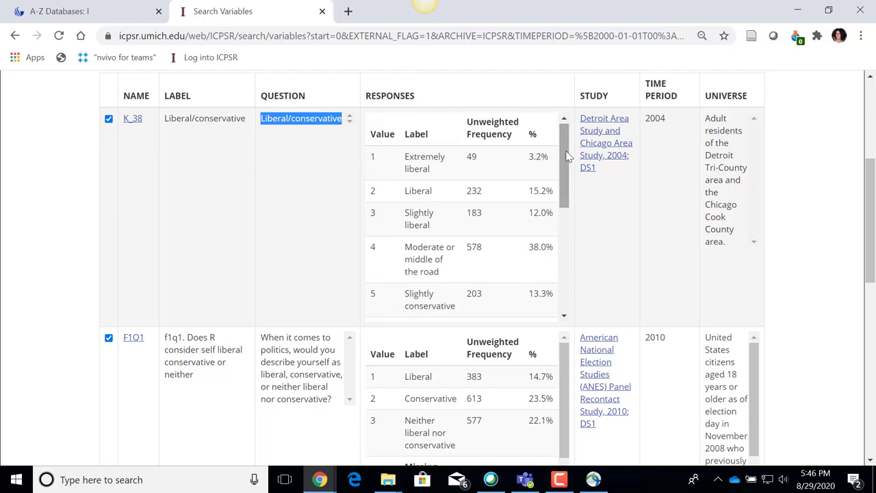
{"action": "left_click_drag", "start_coordinate": [566, 157], "coordinate": [577, 218]}
{"action": "left_click_drag", "start_coordinate": [378, 196], "coordinate": [370, 199]}
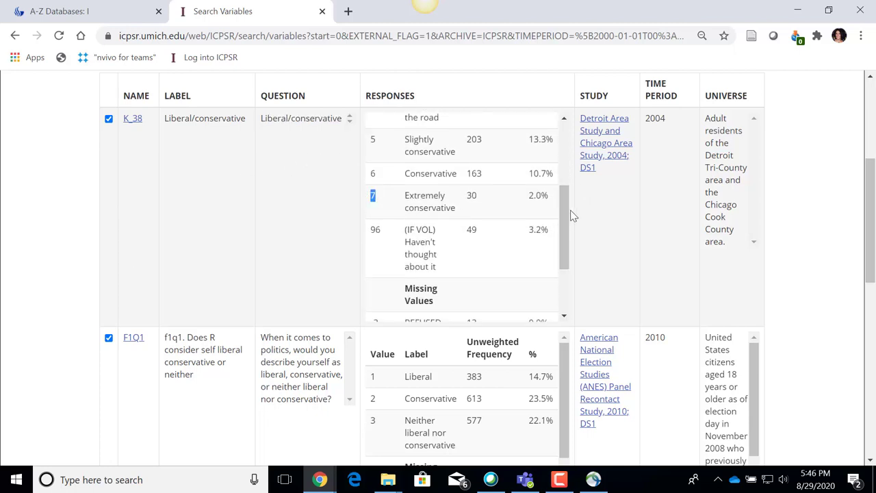
{"action": "left_click_drag", "start_coordinate": [566, 214], "coordinate": [553, 137]}
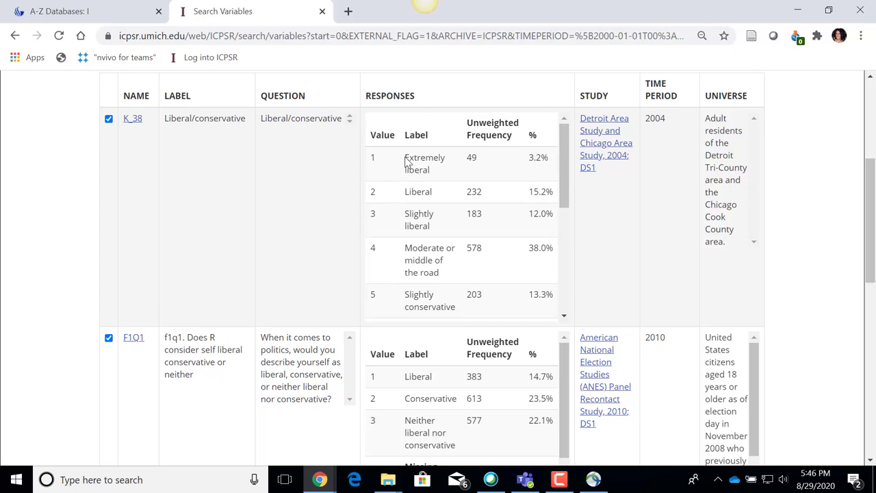
{"action": "double_click", "coordinate": [373, 100]}
{"action": "left_click", "coordinate": [403, 167]}
{"action": "left_click_drag", "start_coordinate": [406, 162], "coordinate": [442, 176]}
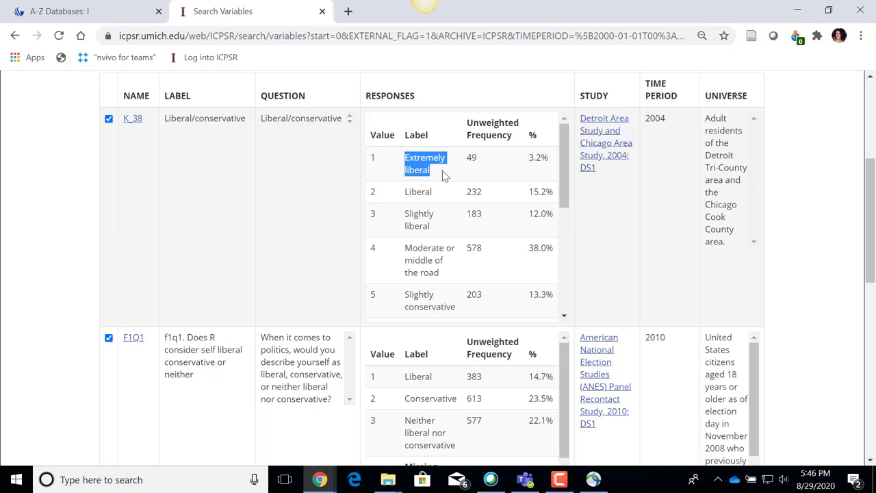
{"action": "left_click", "coordinate": [427, 164]}
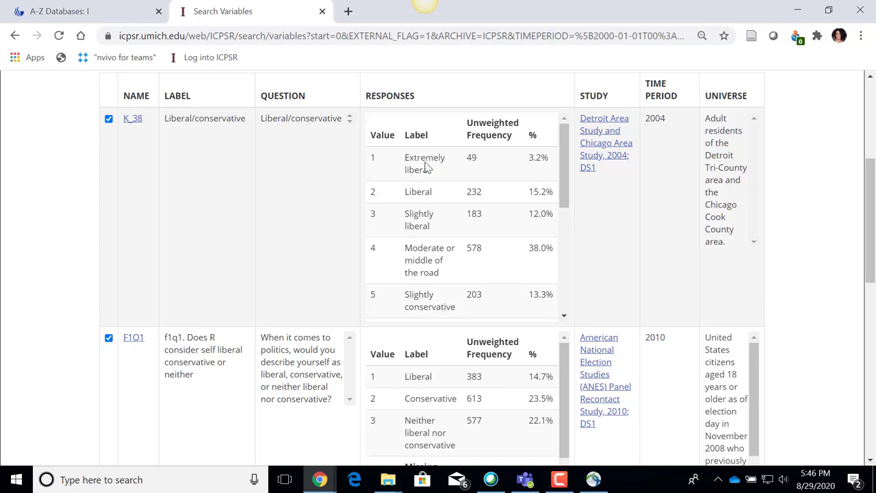
{"action": "double_click", "coordinate": [415, 195]}
{"action": "left_click_drag", "start_coordinate": [413, 217], "coordinate": [442, 276]}
{"action": "left_click", "coordinate": [420, 256]}
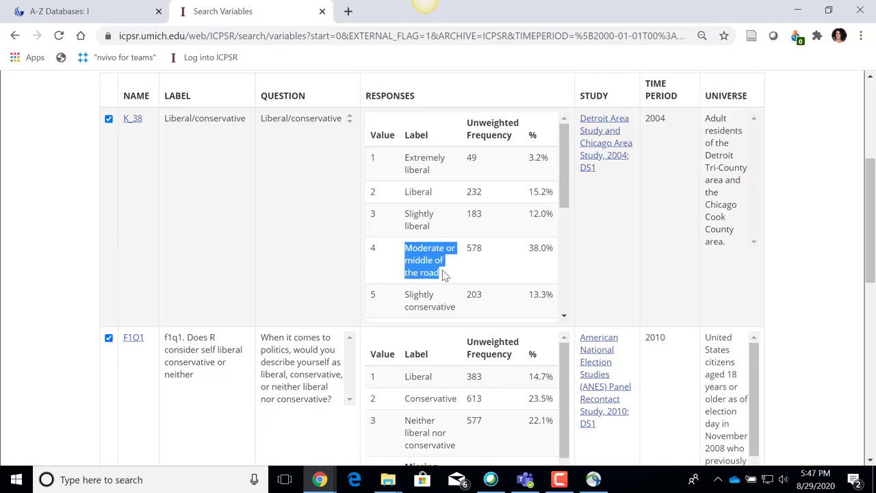
{"action": "scroll", "coordinate": [430, 288], "scroll_direction": "down", "scroll_amount": 3}
{"action": "scroll", "coordinate": [408, 177], "scroll_direction": "up", "scroll_amount": 1}
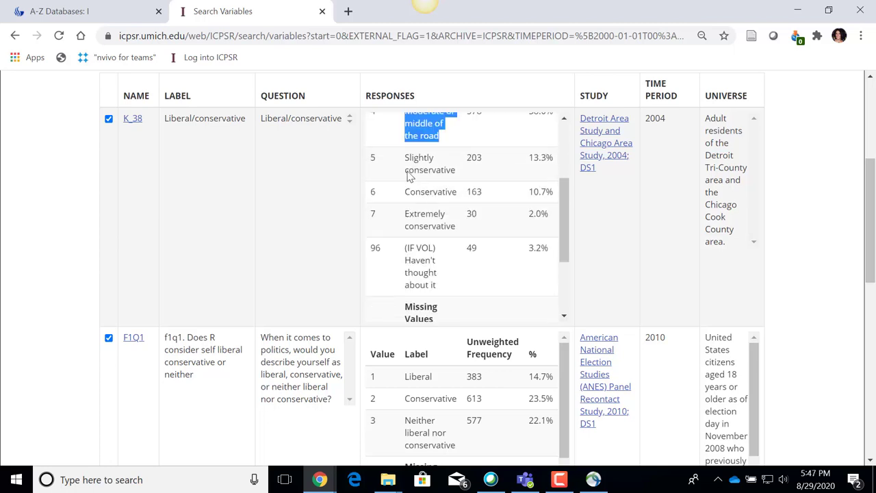
{"action": "left_click_drag", "start_coordinate": [406, 163], "coordinate": [461, 233]}
{"action": "left_click", "coordinate": [409, 247]}
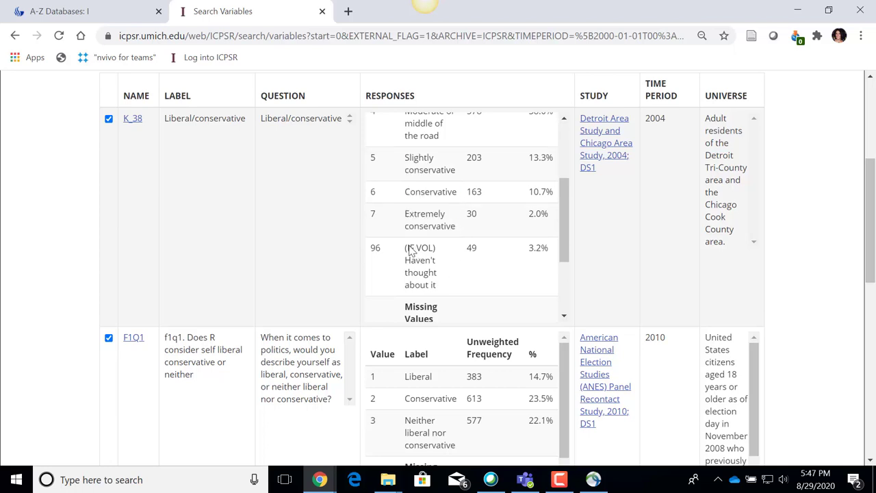
{"action": "left_click_drag", "start_coordinate": [404, 246], "coordinate": [445, 288]}
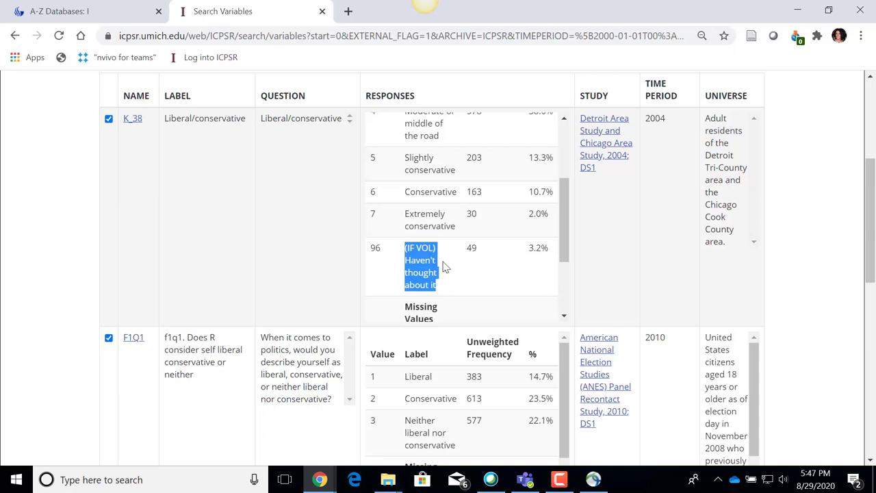
{"action": "scroll", "coordinate": [452, 265], "scroll_direction": "down", "scroll_amount": 1}
{"action": "scroll", "coordinate": [442, 226], "scroll_direction": "down", "scroll_amount": 1}
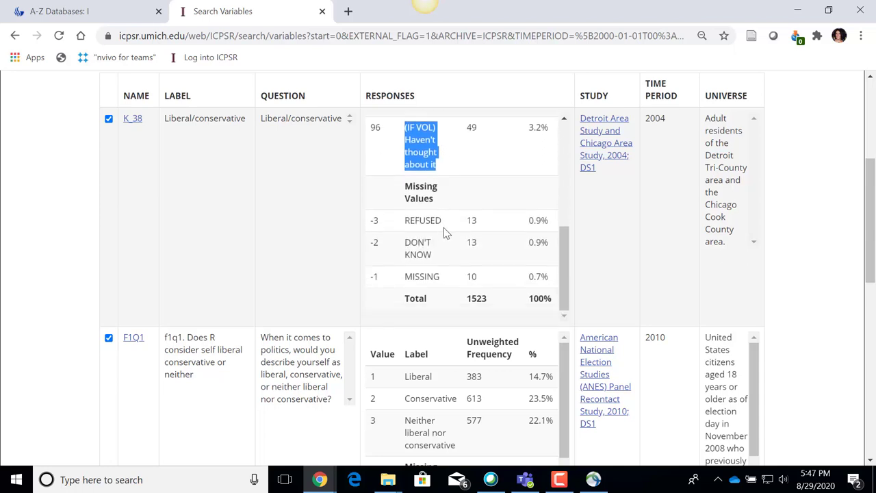
{"action": "left_click_drag", "start_coordinate": [408, 228], "coordinate": [468, 278]}
{"action": "left_click", "coordinate": [477, 279]}
{"action": "left_click", "coordinate": [442, 280]}
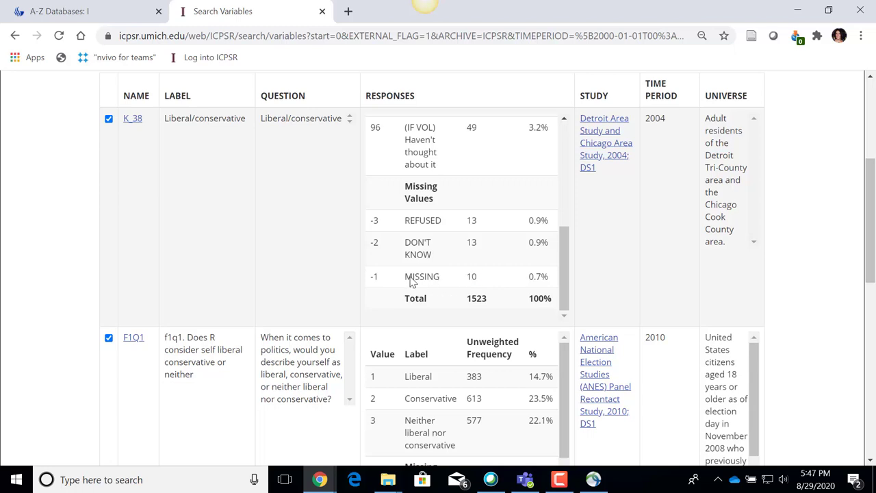
{"action": "left_click_drag", "start_coordinate": [406, 279], "coordinate": [441, 282]}
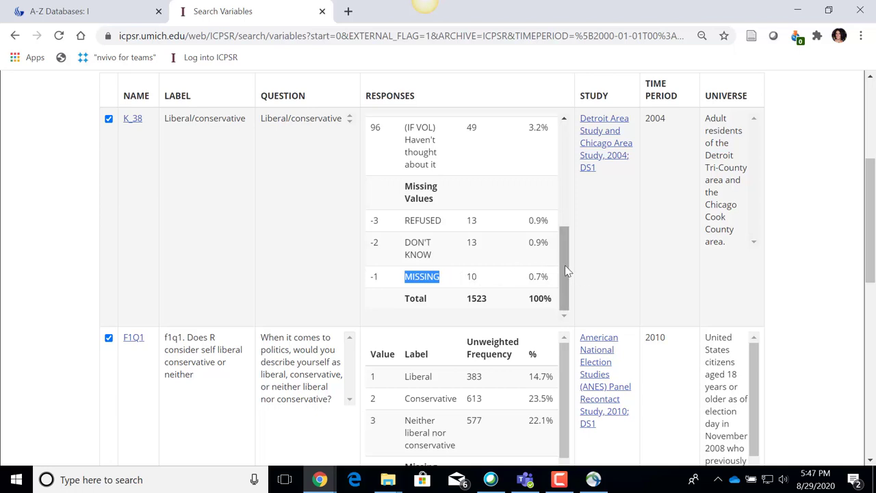
{"action": "scroll", "coordinate": [565, 265], "scroll_direction": "up", "scroll_amount": 1}
{"action": "left_click_drag", "start_coordinate": [565, 267], "coordinate": [568, 137]}
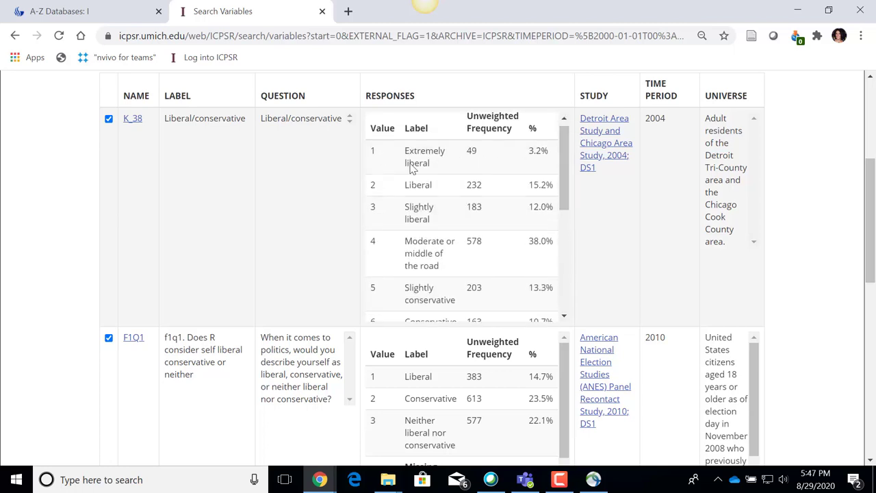
{"action": "left_click_drag", "start_coordinate": [565, 159], "coordinate": [562, 215]}
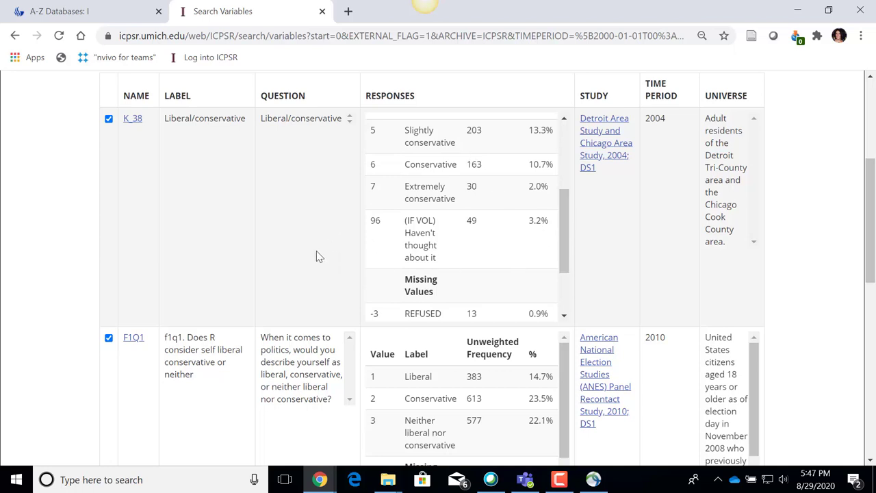
- Highlight F1Q1's full question wording in the comparison table
{"action": "scroll", "coordinate": [317, 254], "scroll_direction": "down", "scroll_amount": 1}
{"action": "scroll", "coordinate": [320, 256], "scroll_direction": "down", "scroll_amount": 1}
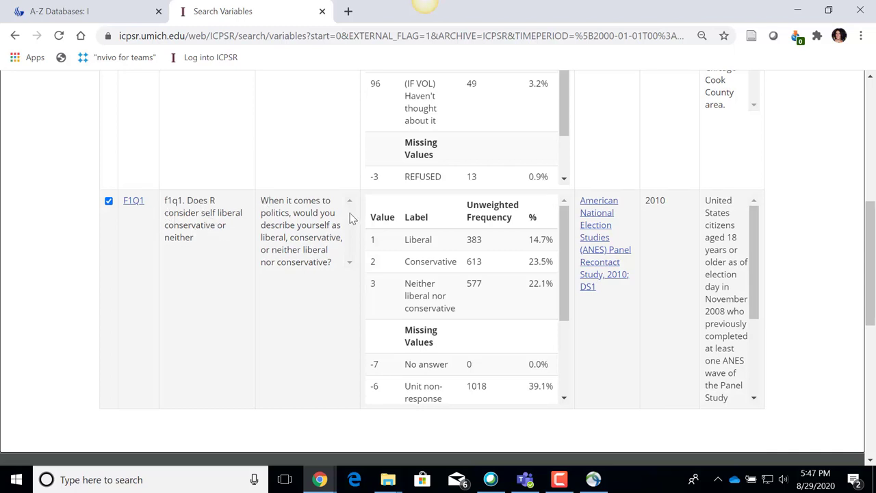
{"action": "left_click_drag", "start_coordinate": [262, 200], "coordinate": [338, 265]}
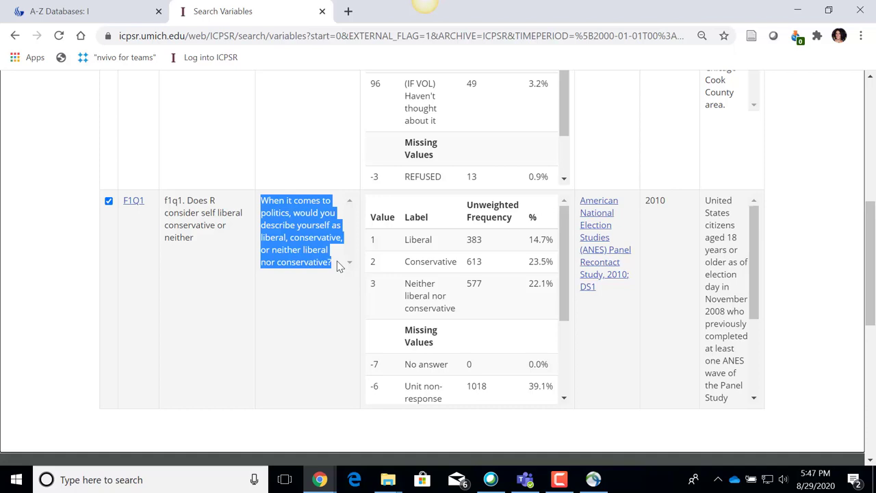
{"action": "left_click", "coordinate": [338, 298]}
- Point out F1Q1's Liberal, Conservative and Neither liberal nor conservative responses
{"action": "left_click_drag", "start_coordinate": [565, 240], "coordinate": [391, 234]}
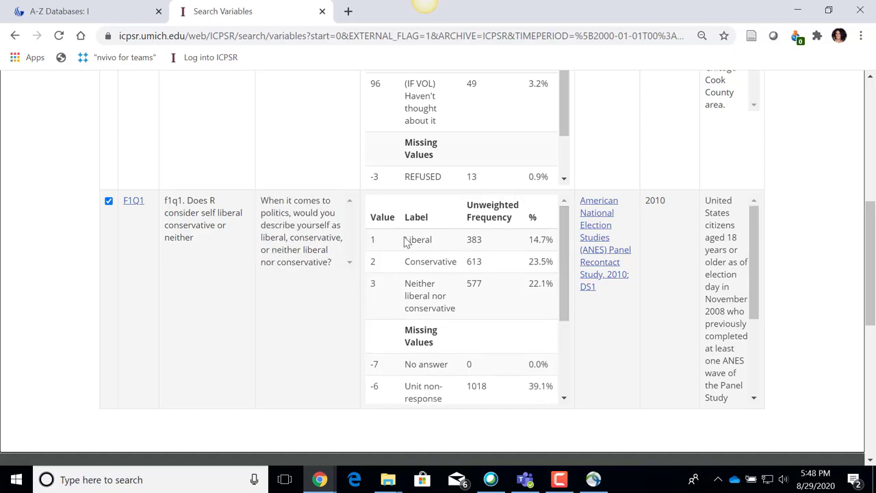
{"action": "double_click", "coordinate": [426, 246]}
{"action": "left_click_drag", "start_coordinate": [406, 270], "coordinate": [465, 264]}
{"action": "left_click", "coordinate": [415, 292]}
{"action": "left_click_drag", "start_coordinate": [406, 285], "coordinate": [460, 311]}
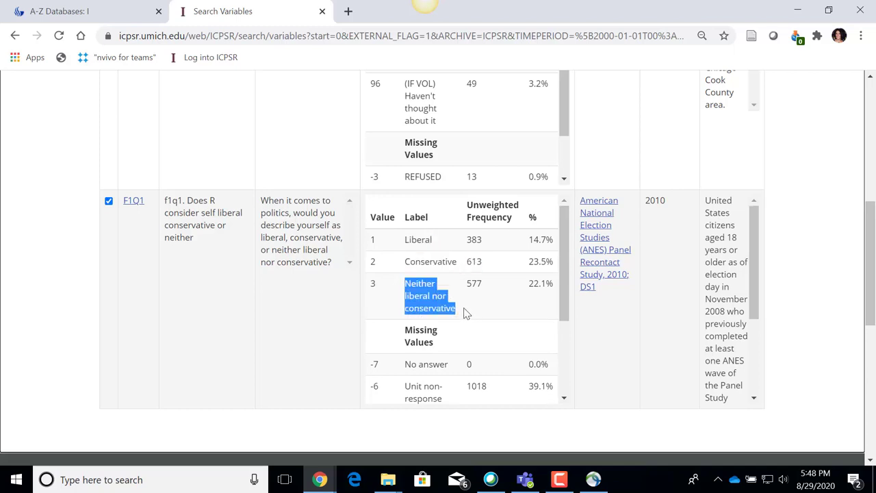
{"action": "left_click", "coordinate": [579, 299]}
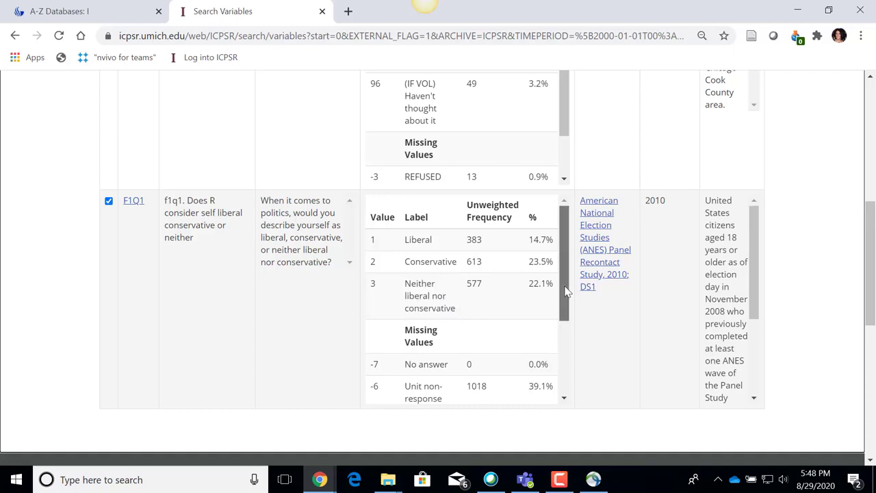
{"action": "left_click_drag", "start_coordinate": [568, 288], "coordinate": [569, 335]}
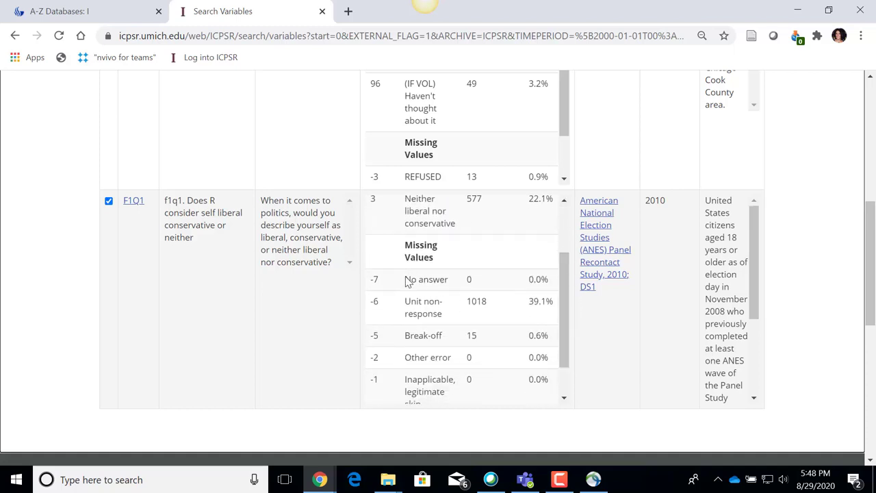
- Point out the No answer and Unit non-response labels and the 1018 count, then realign the rows
{"action": "left_click_drag", "start_coordinate": [406, 280], "coordinate": [453, 286]}
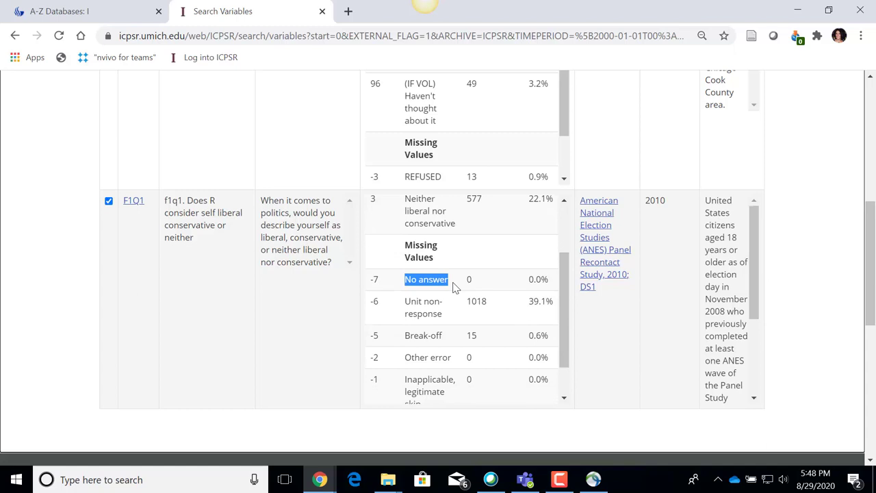
{"action": "left_click", "coordinate": [423, 304]}
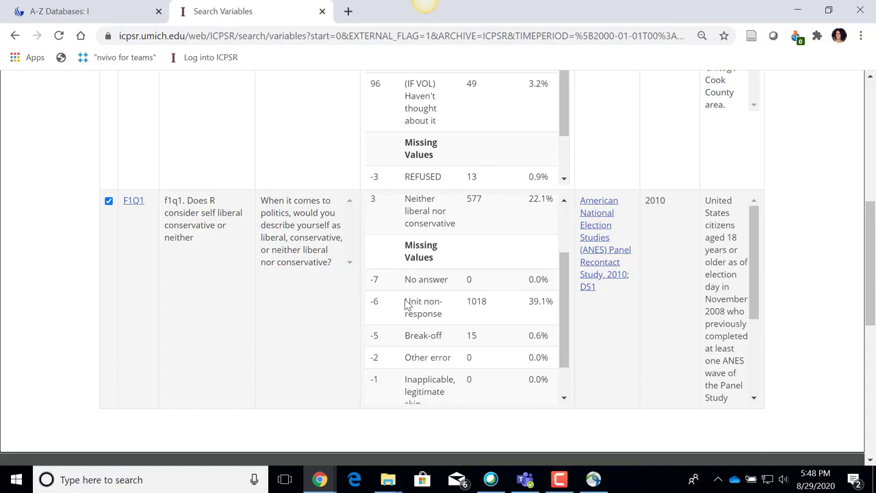
{"action": "left_click_drag", "start_coordinate": [406, 306], "coordinate": [451, 318]}
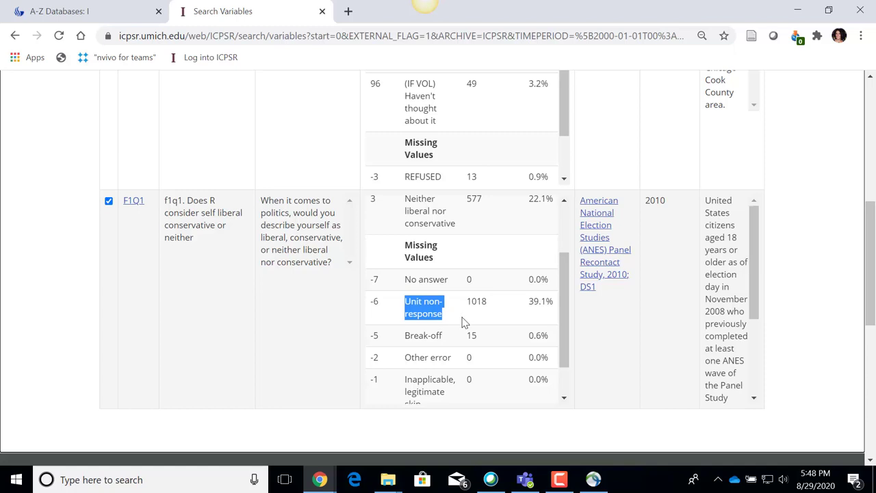
{"action": "left_click", "coordinate": [465, 321]}
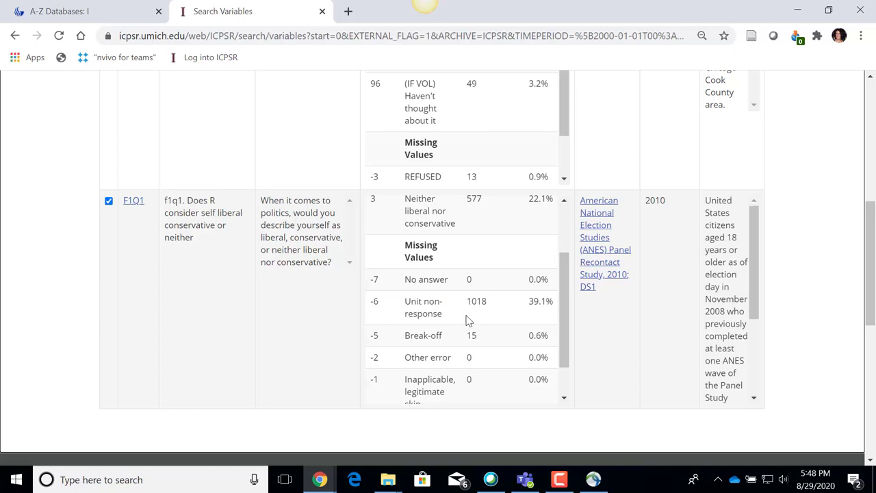
{"action": "left_click_drag", "start_coordinate": [470, 306], "coordinate": [497, 306]}
{"action": "scroll", "coordinate": [499, 316], "scroll_direction": "down", "scroll_amount": 1}
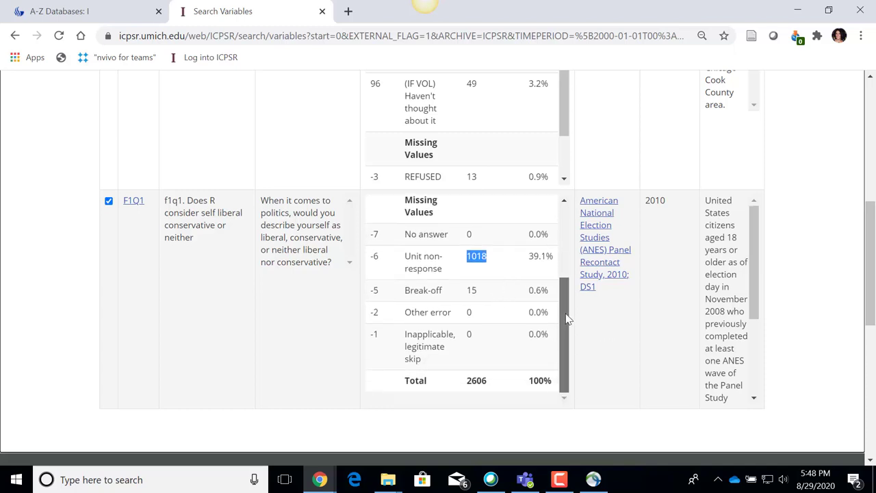
{"action": "scroll", "coordinate": [555, 274], "scroll_direction": "up", "scroll_amount": 3}
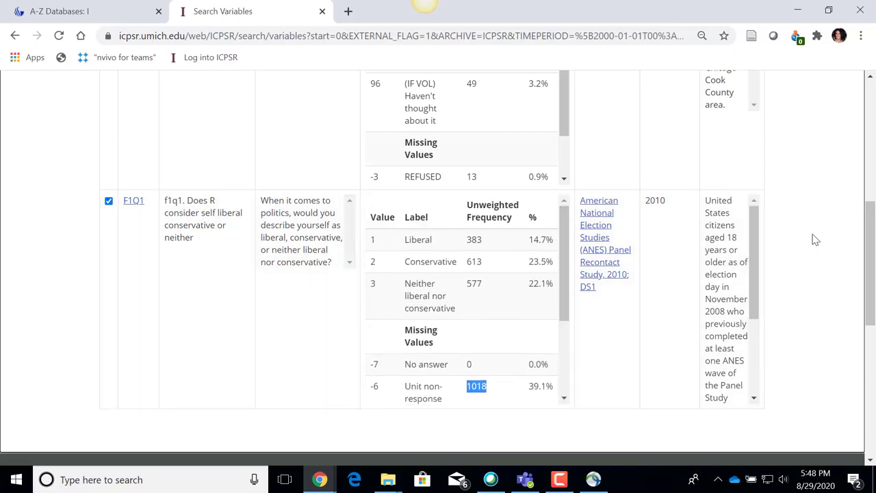
{"action": "scroll", "coordinate": [812, 244], "scroll_direction": "up", "scroll_amount": 3}
{"action": "scroll", "coordinate": [810, 249], "scroll_direction": "down", "scroll_amount": 1}
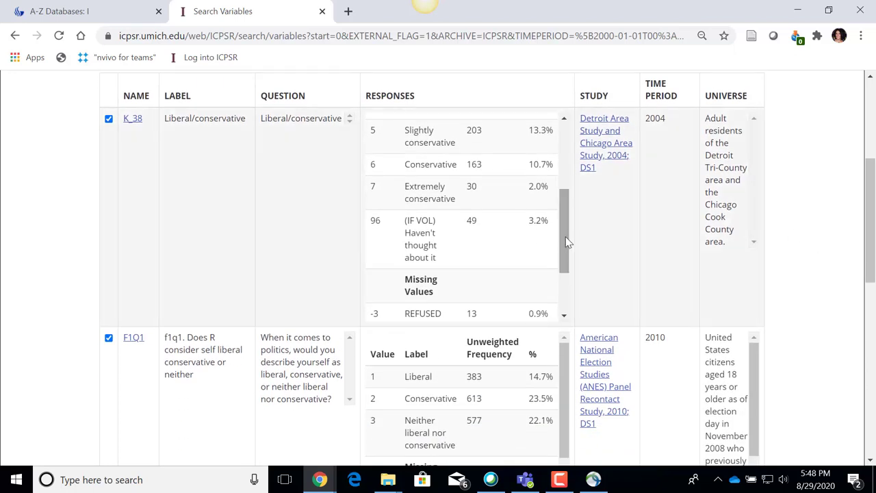
{"action": "left_click_drag", "start_coordinate": [565, 243], "coordinate": [559, 134]}
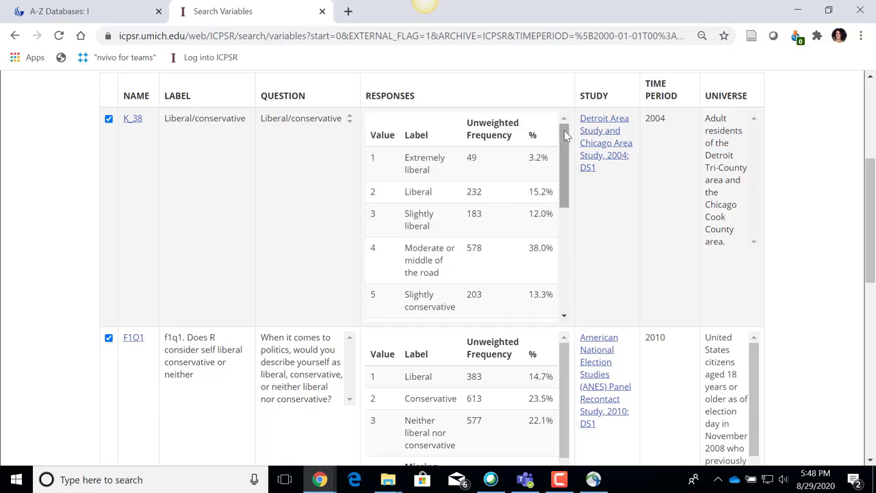
{"action": "left_click_drag", "start_coordinate": [565, 134], "coordinate": [562, 208]}
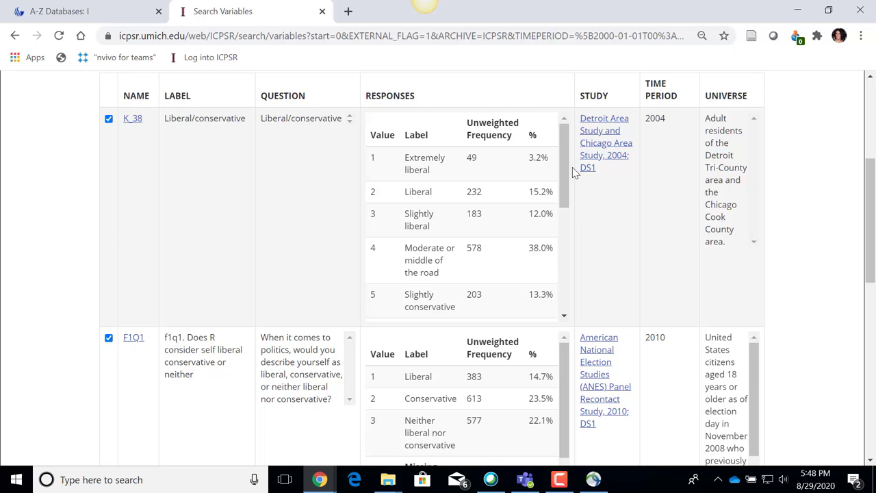
{"action": "mouse_move", "coordinate": [563, 131]}
{"action": "left_mouse_down"}
{"action": "mouse_move", "coordinate": [563, 140]}
{"action": "mouse_move", "coordinate": [563, 132]}
{"action": "left_mouse_up"}
{"action": "left_click_drag", "start_coordinate": [406, 157], "coordinate": [454, 274]}
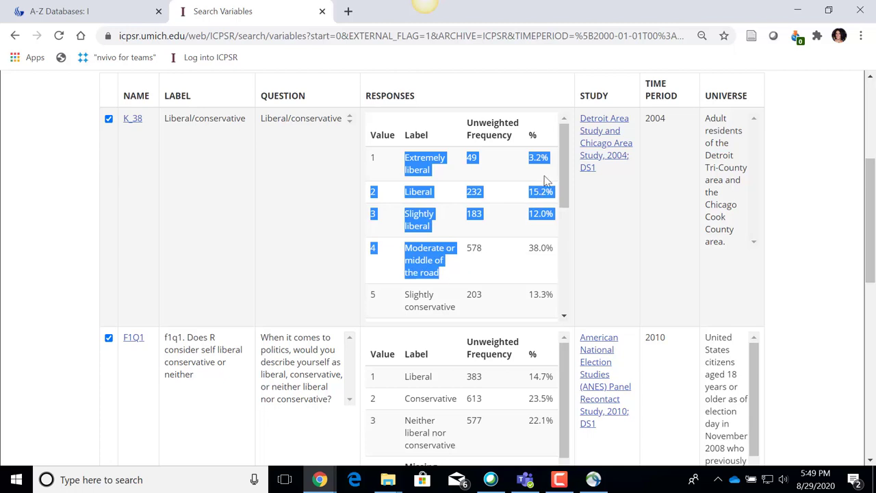
{"action": "mouse_move", "coordinate": [560, 170]}
{"action": "left_mouse_down"}
{"action": "mouse_move", "coordinate": [567, 214]}
{"action": "mouse_move", "coordinate": [566, 186]}
{"action": "left_mouse_up"}
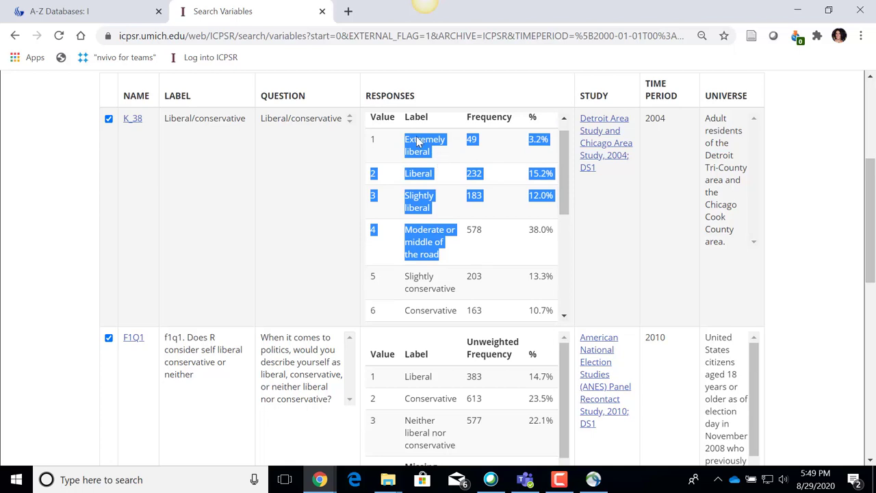
{"action": "left_click_drag", "start_coordinate": [411, 141], "coordinate": [434, 160]}
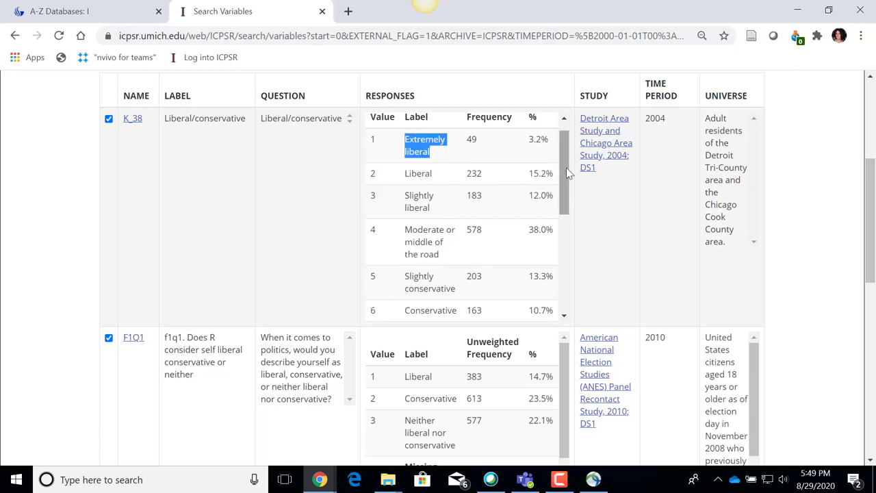
{"action": "scroll", "coordinate": [825, 299], "scroll_direction": "down", "scroll_amount": 1}
{"action": "scroll", "coordinate": [824, 299], "scroll_direction": "down", "scroll_amount": 1}
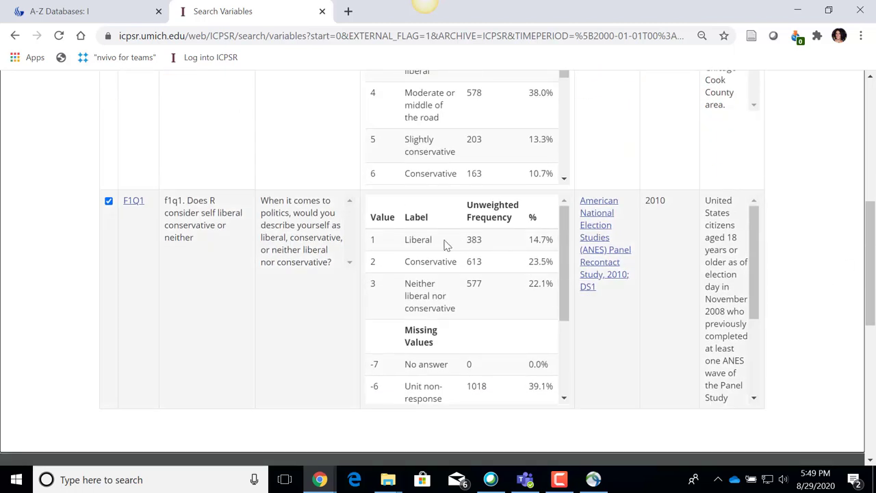
{"action": "left_click_drag", "start_coordinate": [405, 241], "coordinate": [486, 317]}
{"action": "left_click", "coordinate": [457, 308]}
{"action": "scroll", "coordinate": [463, 280], "scroll_direction": "up", "scroll_amount": 2}
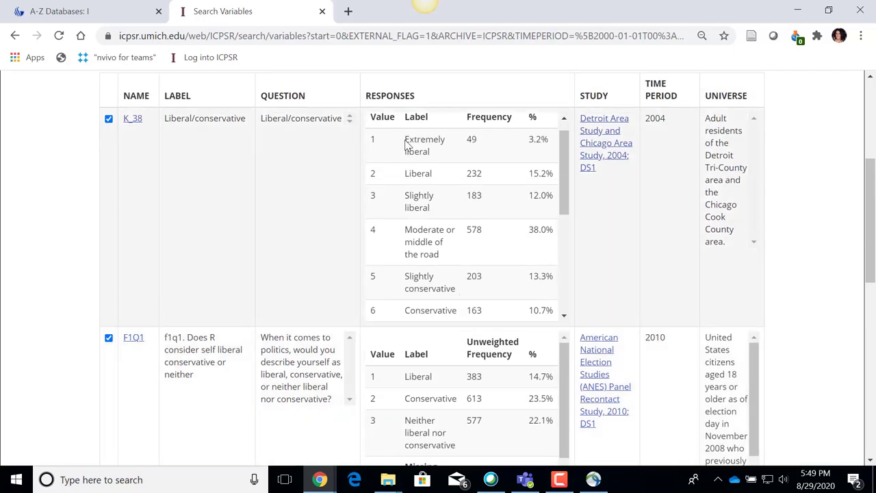
{"action": "left_click_drag", "start_coordinate": [407, 144], "coordinate": [458, 258]}
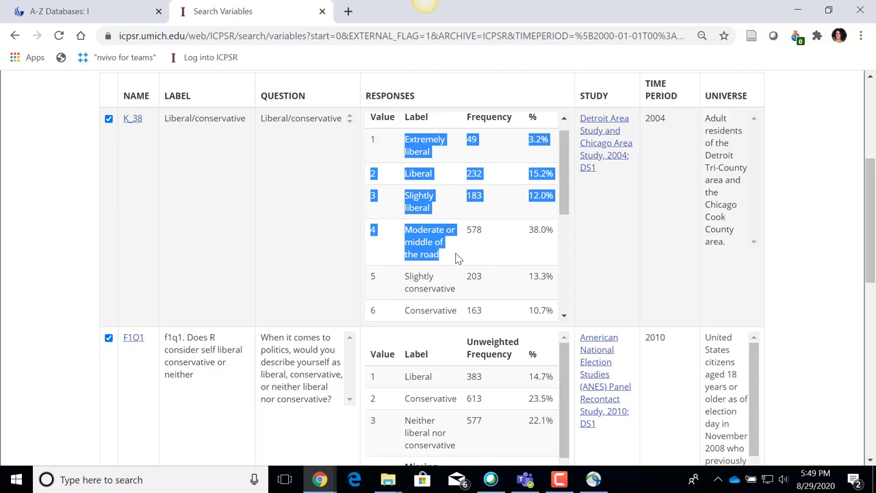
{"action": "scroll", "coordinate": [457, 258], "scroll_direction": "down", "scroll_amount": 1}
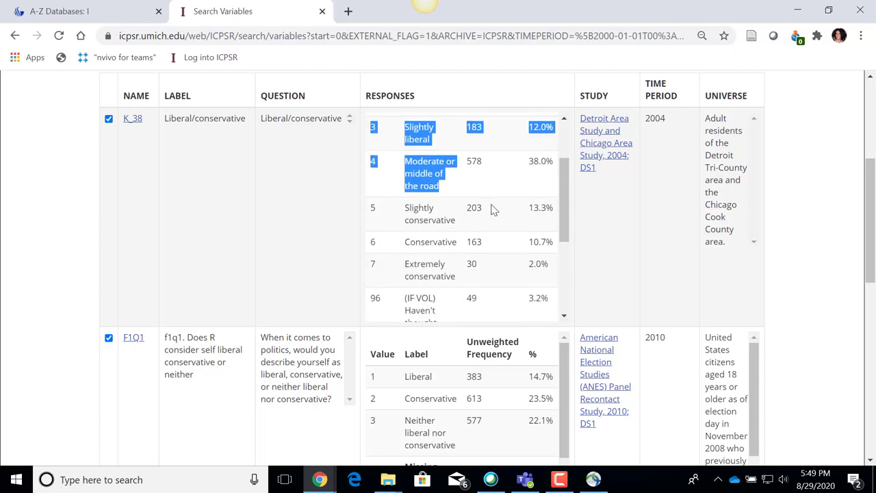
{"action": "left_click", "coordinate": [465, 207]}
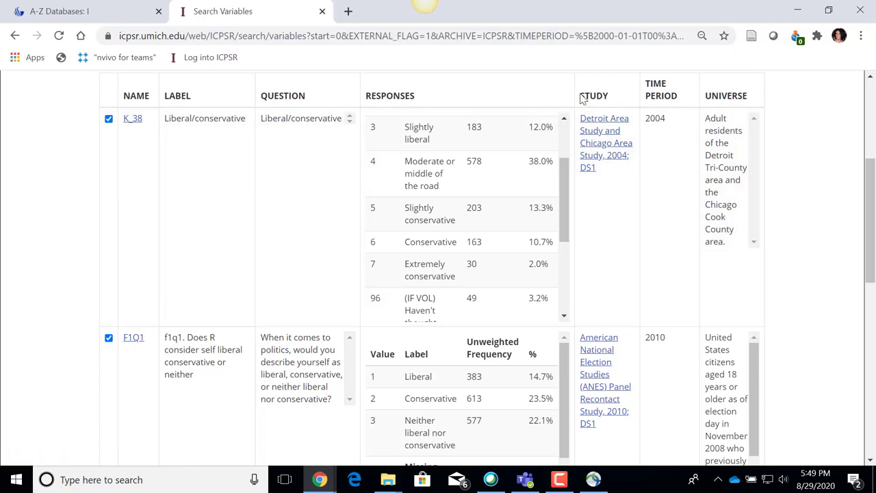
- Point out the STUDY, TIME PERIOD and UNIVERSE column headings
{"action": "left_click_drag", "start_coordinate": [580, 96], "coordinate": [611, 97]}
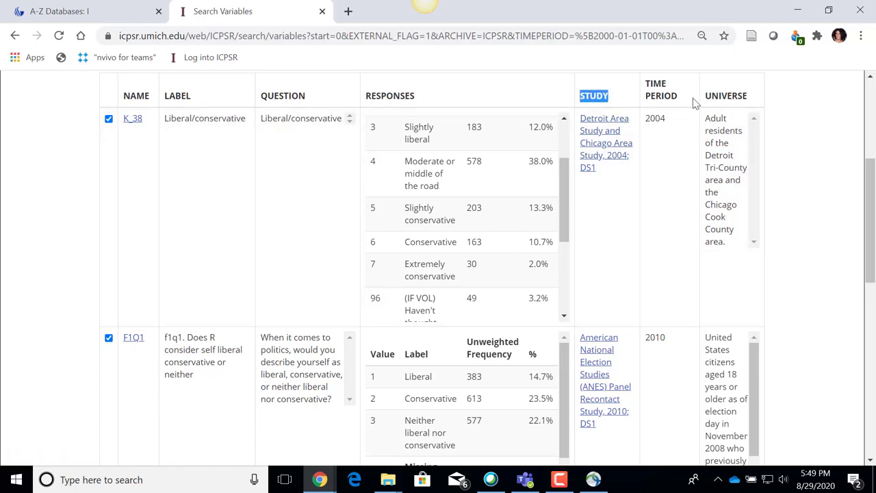
{"action": "left_click", "coordinate": [709, 100]}
{"action": "left_click_drag", "start_coordinate": [643, 82], "coordinate": [749, 99]}
{"action": "left_click", "coordinate": [721, 102]}
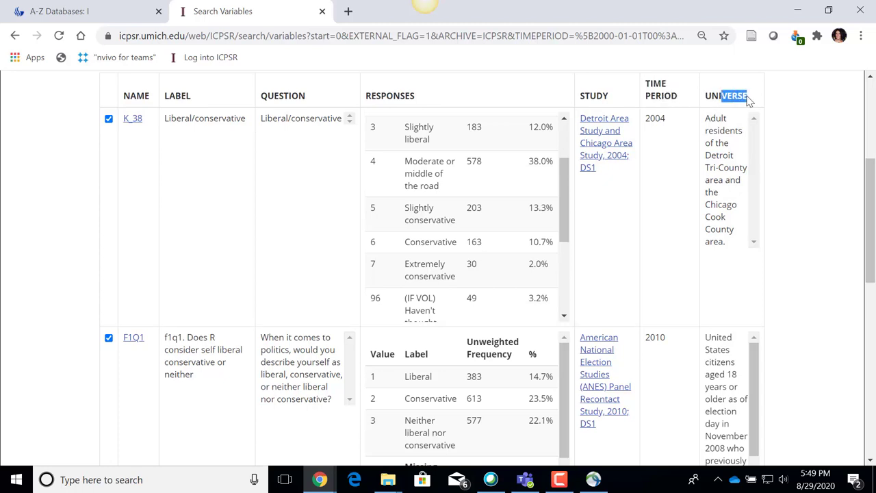
{"action": "left_click", "coordinate": [623, 218]}
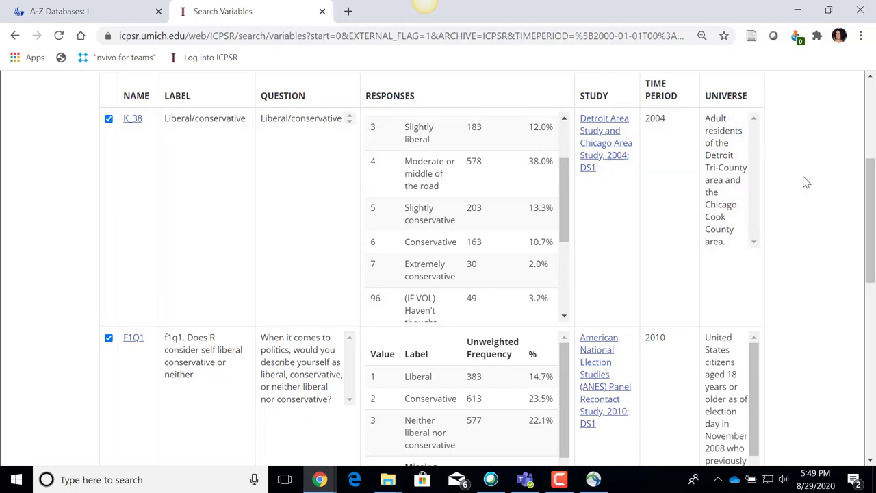
- Point out K_38's Extremely liberal, Liberal and Slightly liberal labels and its universe description
{"action": "scroll", "coordinate": [561, 196], "scroll_direction": "up", "scroll_amount": 2}
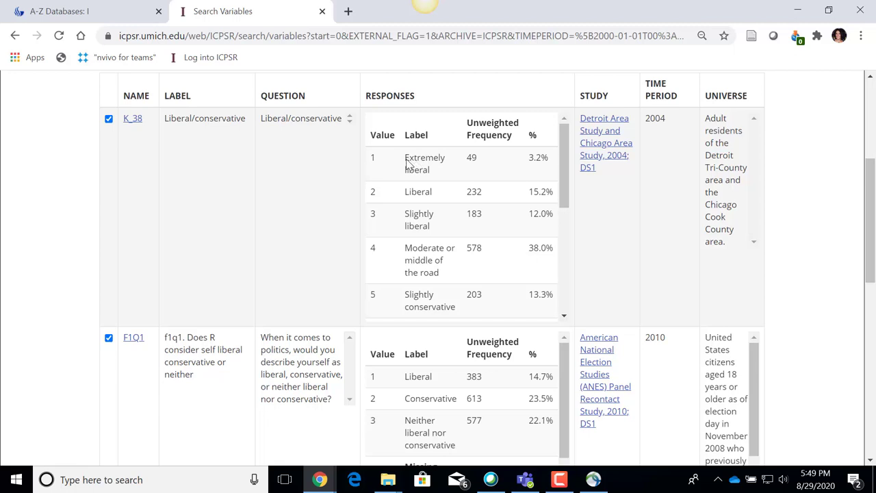
{"action": "left_click_drag", "start_coordinate": [408, 161], "coordinate": [442, 174]}
{"action": "left_click", "coordinate": [421, 194]}
{"action": "double_click", "coordinate": [407, 193]}
{"action": "left_click", "coordinate": [417, 216]}
{"action": "double_click", "coordinate": [424, 217]}
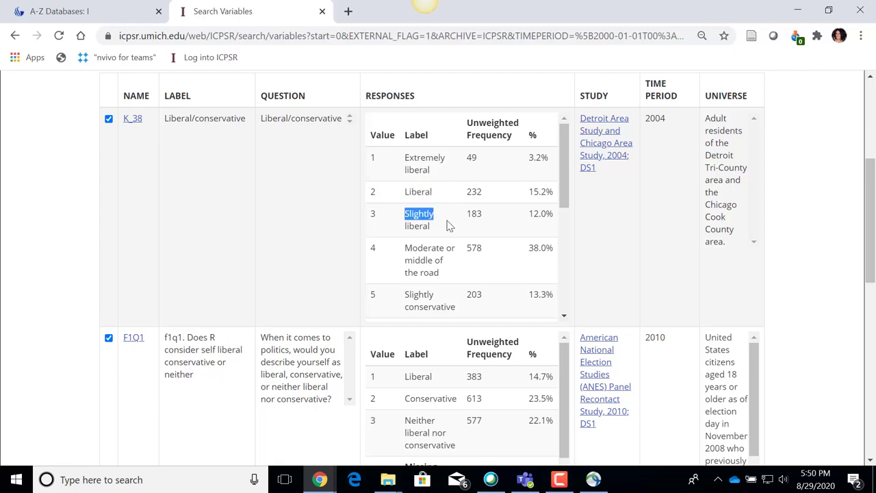
{"action": "left_click_drag", "start_coordinate": [448, 226], "coordinate": [442, 231]}
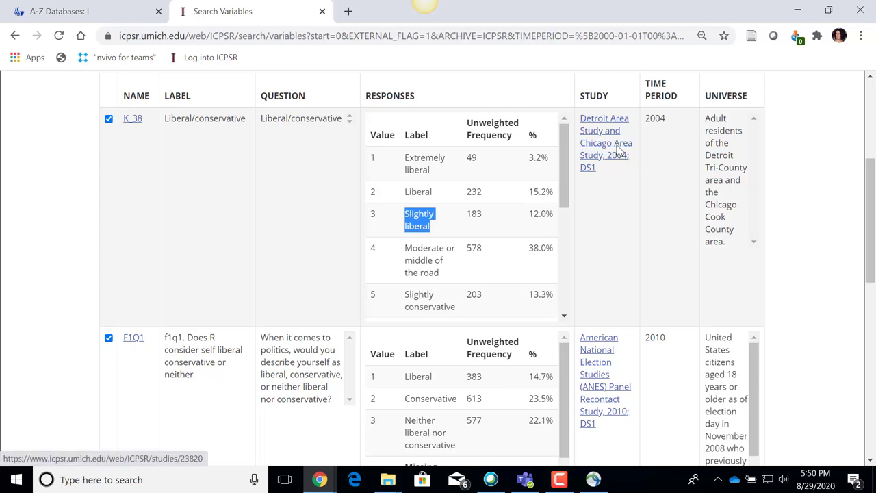
{"action": "left_click", "coordinate": [617, 180]}
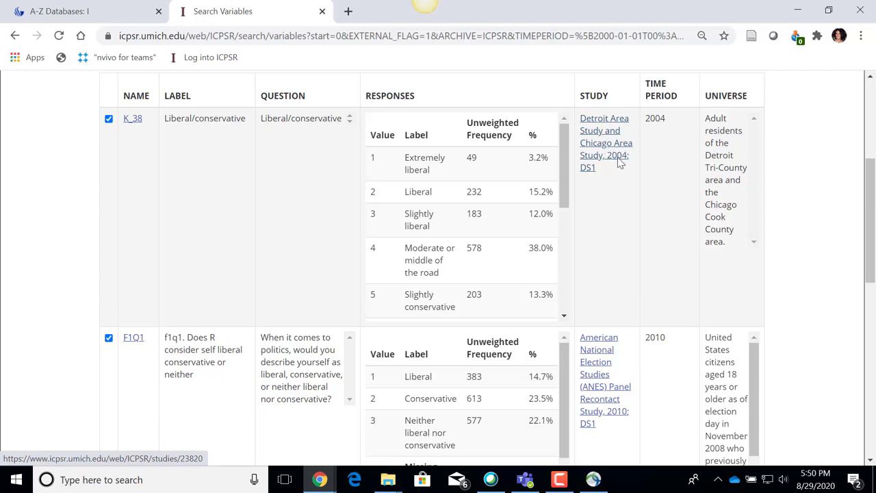
{"action": "left_click_drag", "start_coordinate": [709, 125], "coordinate": [737, 262]}
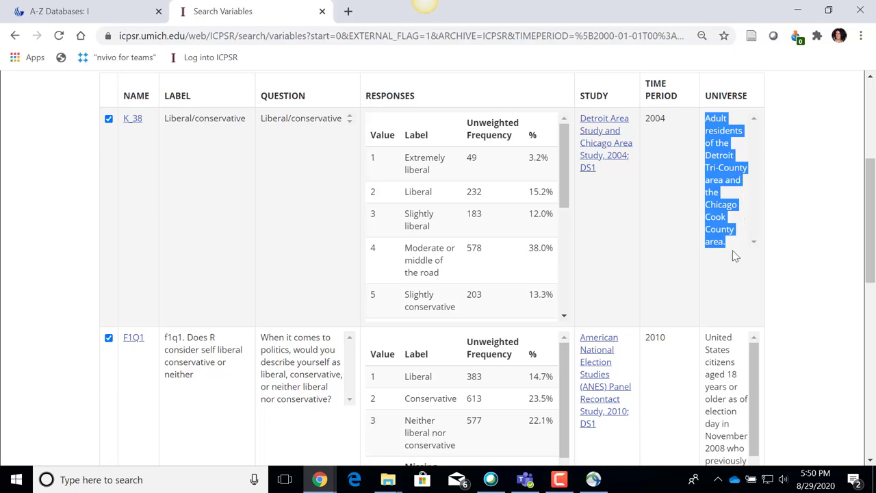
{"action": "left_click", "coordinate": [735, 239]}
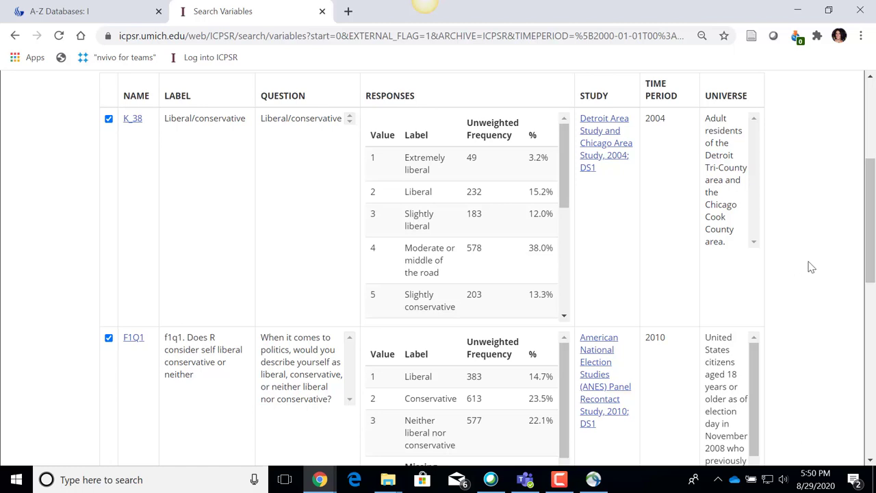
- Point out F1Q1's 2010 time period and its universe description
{"action": "scroll", "coordinate": [805, 274], "scroll_direction": "down", "scroll_amount": 2}
{"action": "scroll", "coordinate": [818, 282], "scroll_direction": "down", "scroll_amount": 1}
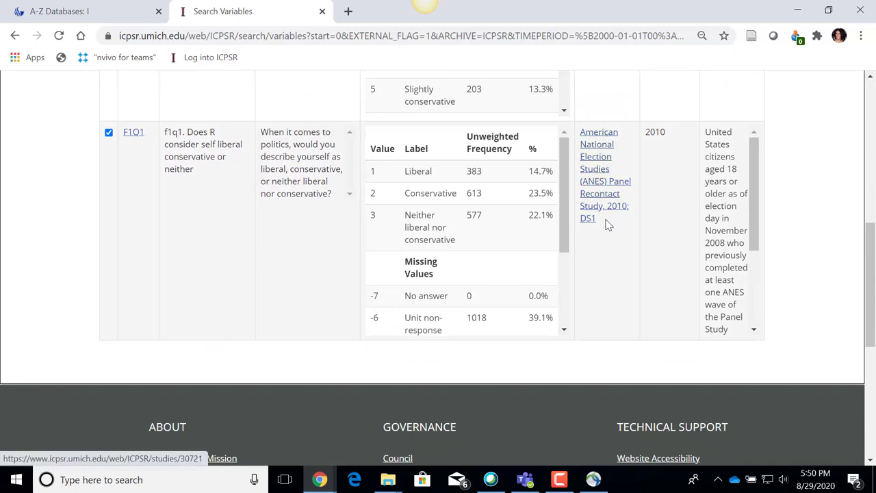
{"action": "left_click_drag", "start_coordinate": [646, 133], "coordinate": [668, 137]}
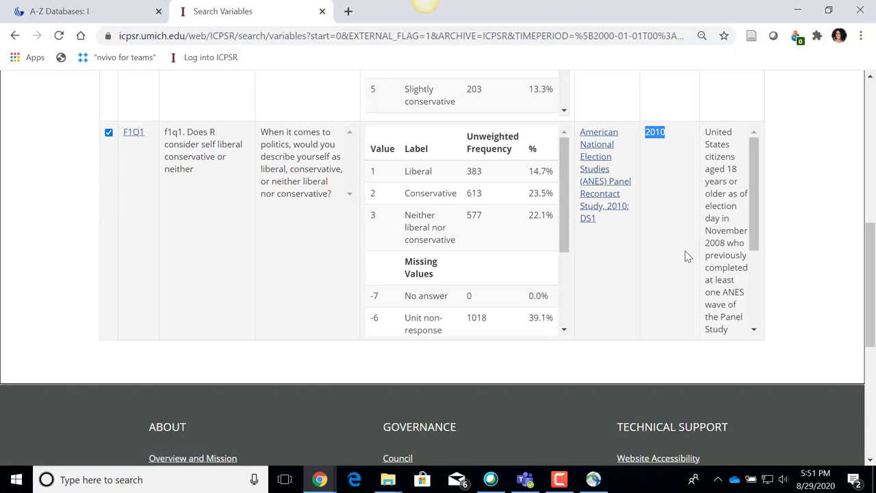
{"action": "left_click", "coordinate": [718, 156]}
{"action": "left_click_drag", "start_coordinate": [707, 137], "coordinate": [743, 337]}
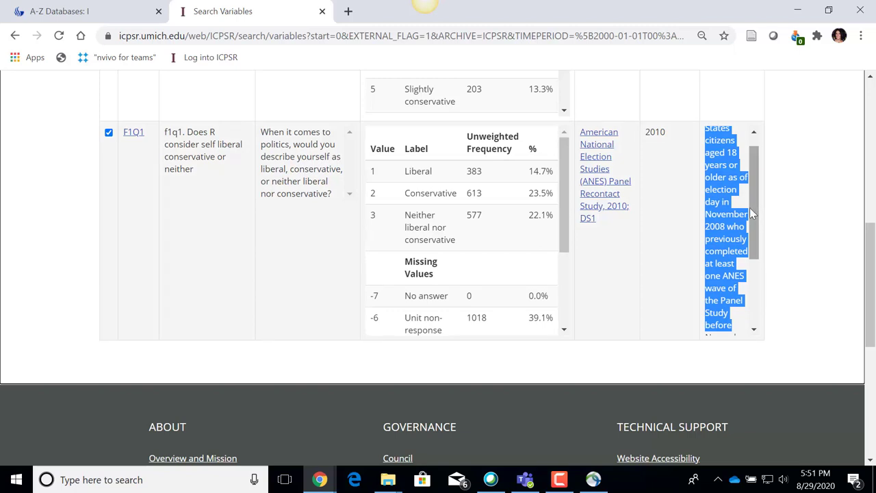
{"action": "scroll", "coordinate": [754, 203], "scroll_direction": "up", "scroll_amount": 1}
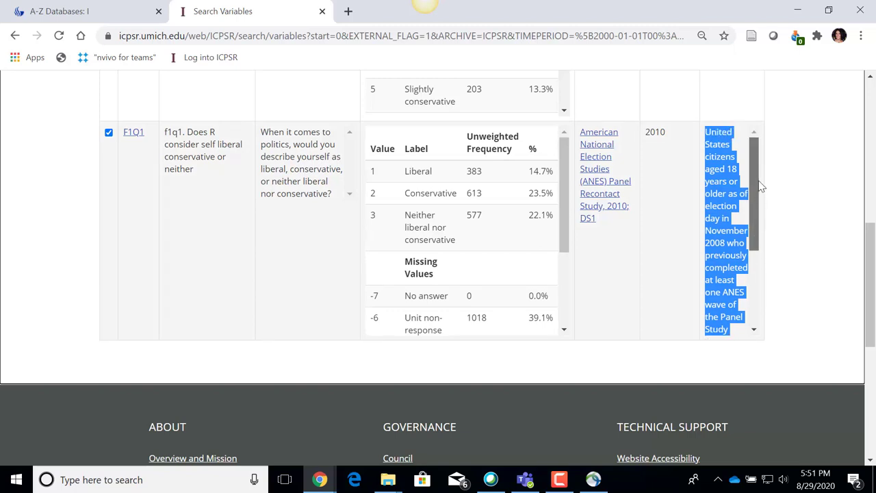
{"action": "left_click", "coordinate": [720, 162]}
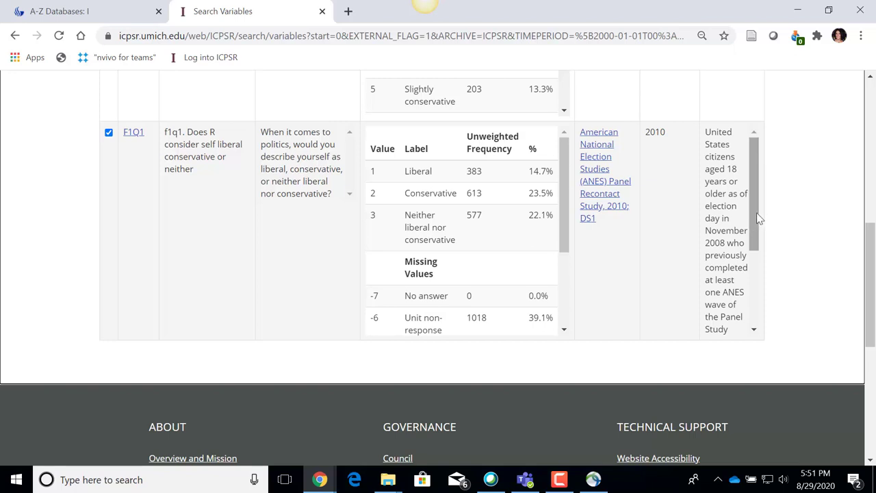
{"action": "left_click_drag", "start_coordinate": [758, 218], "coordinate": [775, 293]}
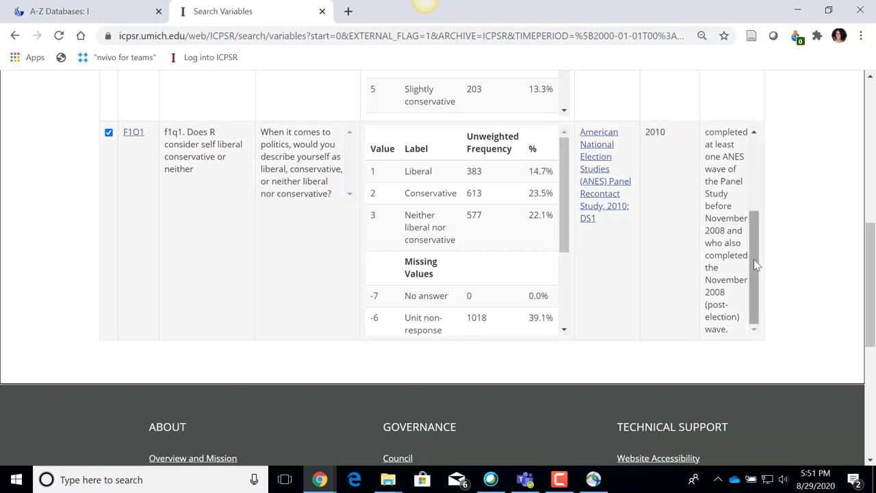
{"action": "left_click_drag", "start_coordinate": [755, 221], "coordinate": [757, 139]}
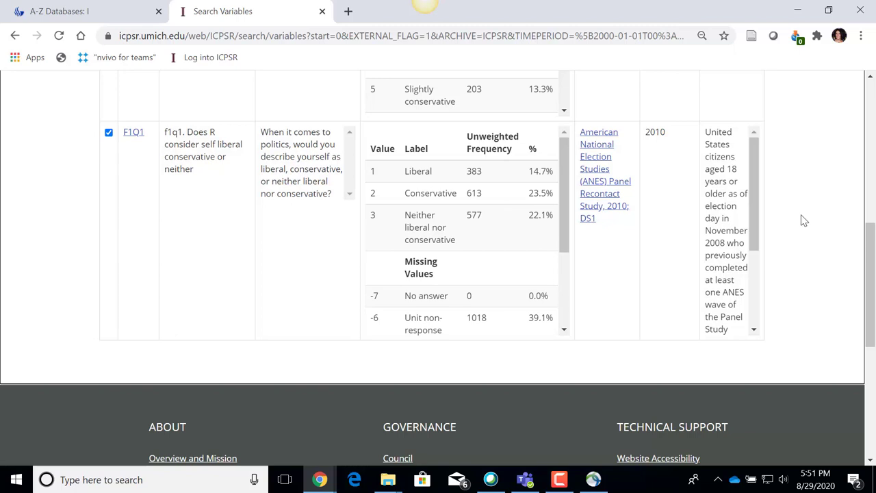
- Scroll back up to the Compare Variables page header
{"action": "scroll", "coordinate": [821, 221], "scroll_direction": "up", "scroll_amount": 2}
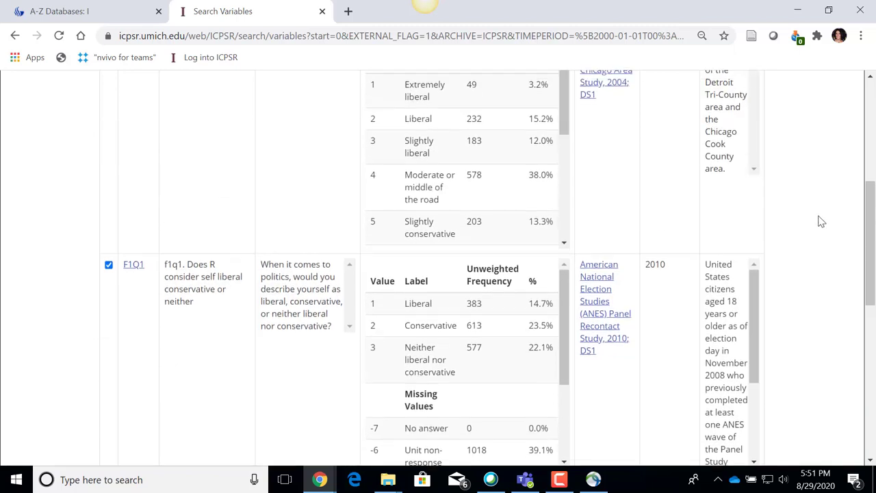
{"action": "scroll", "coordinate": [821, 221], "scroll_direction": "up", "scroll_amount": 1}
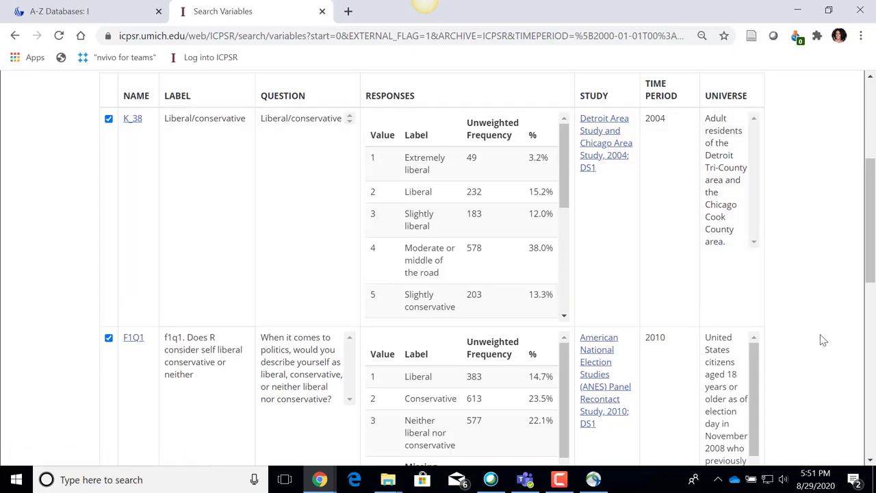
{"action": "scroll", "coordinate": [811, 307], "scroll_direction": "down", "scroll_amount": 1}
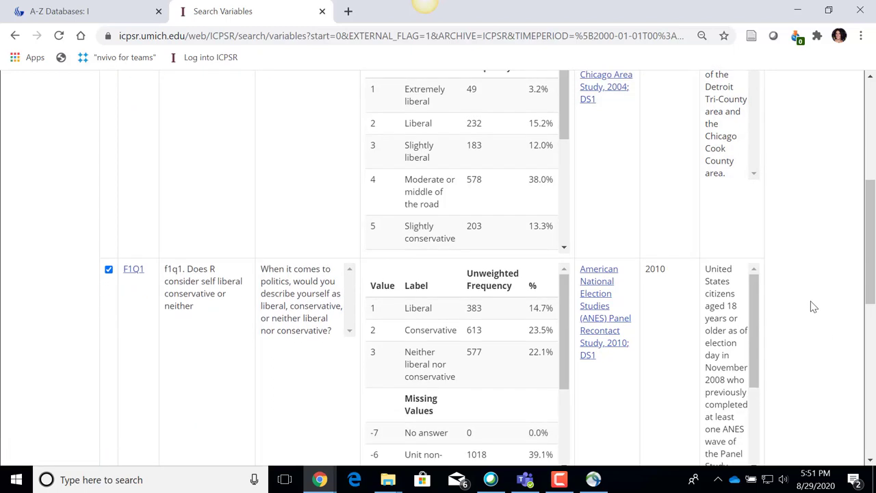
{"action": "scroll", "coordinate": [811, 308], "scroll_direction": "up", "scroll_amount": 1}
{"action": "scroll", "coordinate": [814, 308], "scroll_direction": "up", "scroll_amount": 3}
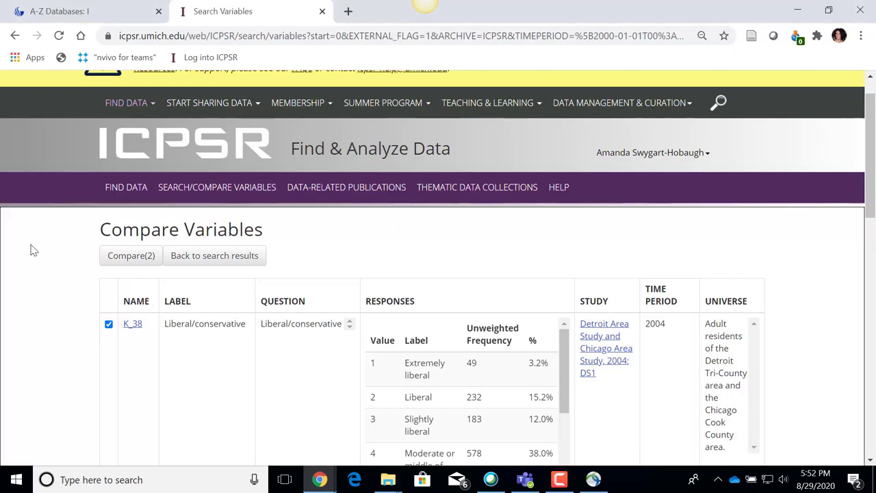
{"action": "scroll", "coordinate": [31, 250], "scroll_direction": "up", "scroll_amount": 1}
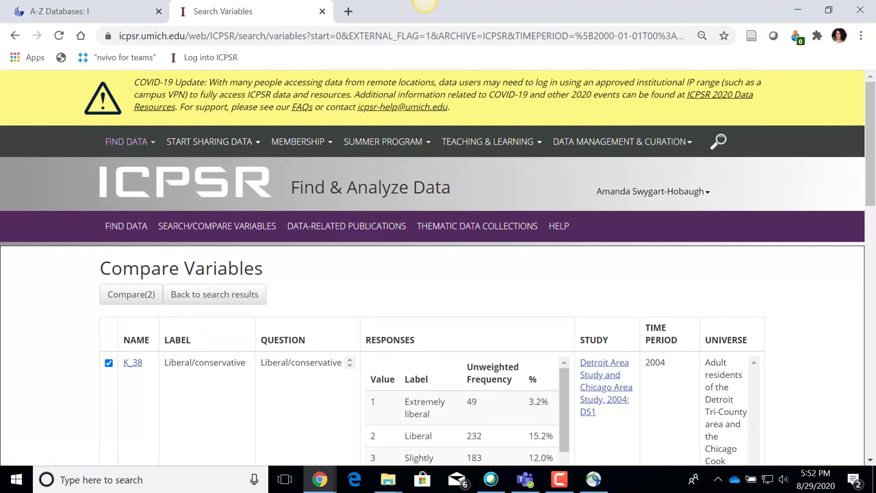
- Go to ICPSR's Find Data page and browse the study collection by topic
{"action": "left_click", "coordinate": [136, 234]}
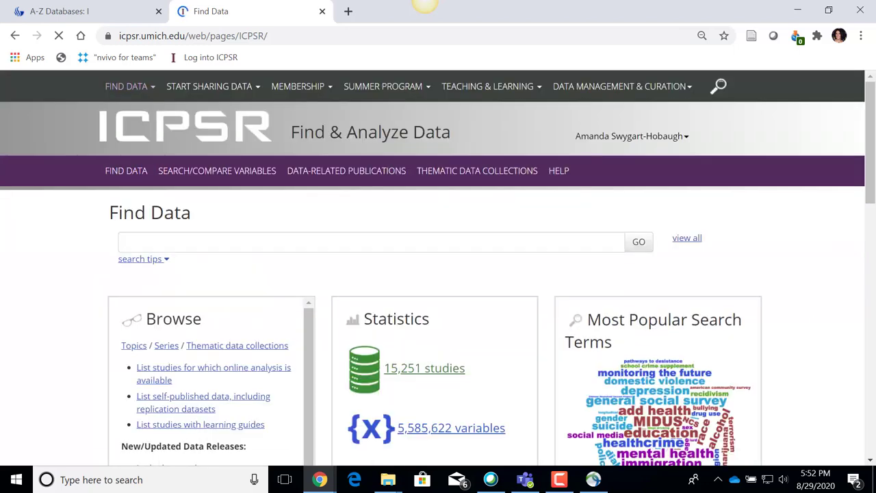
{"action": "scroll", "coordinate": [52, 327], "scroll_direction": "down", "scroll_amount": 2}
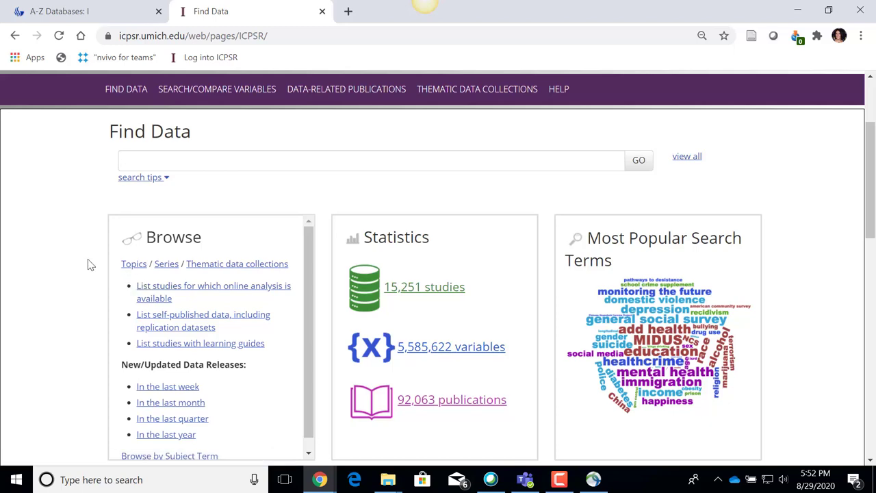
{"action": "scroll", "coordinate": [86, 263], "scroll_direction": "down", "scroll_amount": 2}
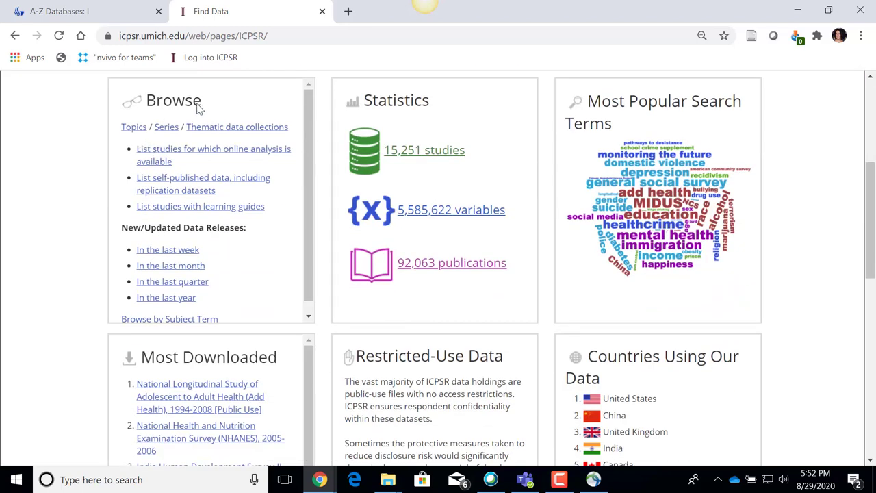
{"action": "left_click_drag", "start_coordinate": [203, 108], "coordinate": [113, 100]}
{"action": "left_click", "coordinate": [47, 144]}
{"action": "left_click", "coordinate": [133, 127]}
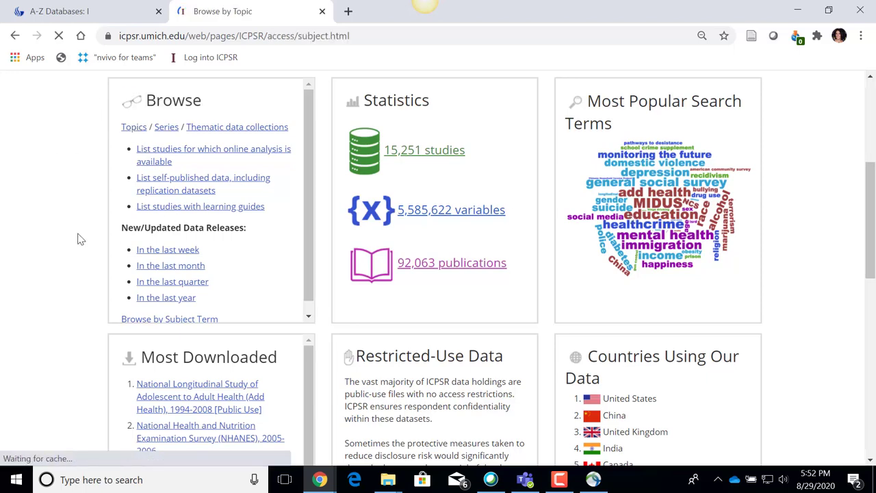
{"action": "scroll", "coordinate": [773, 253], "scroll_direction": "down", "scroll_amount": 15}
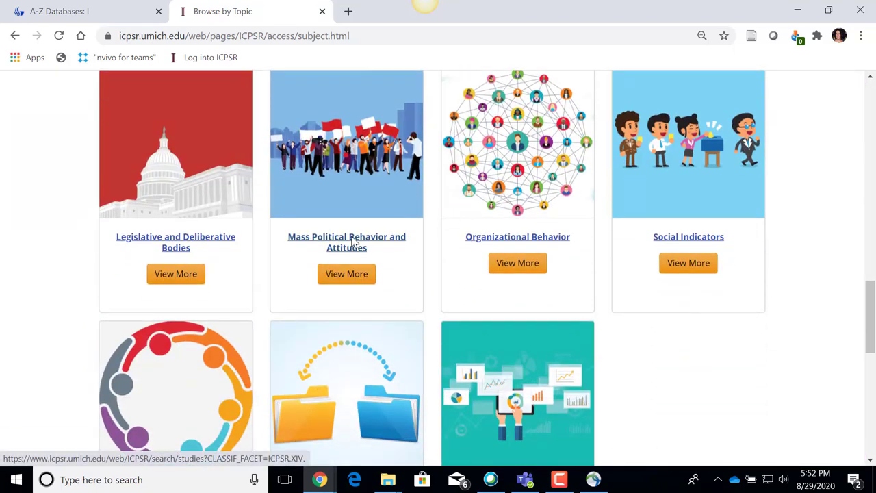
- List the 75 Mass Political Behavior and Attitudes studies and open the 2012 LINES study, ICPSR 36680
{"action": "left_click", "coordinate": [353, 241]}
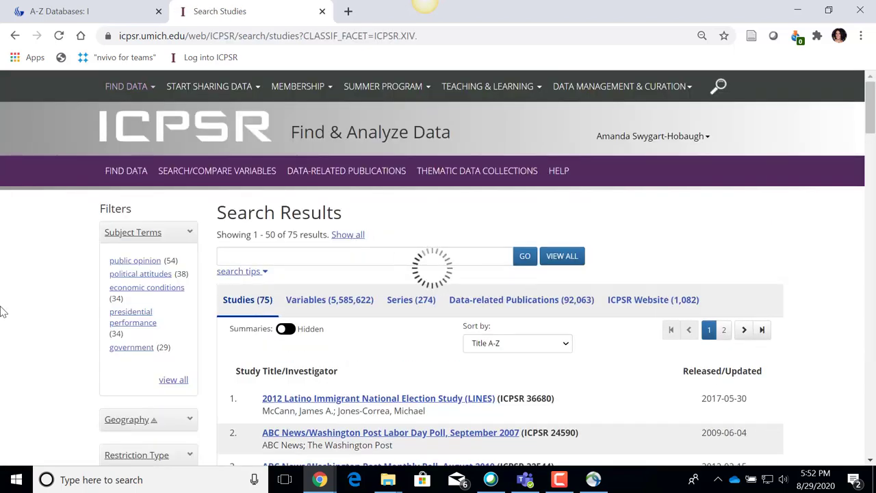
{"action": "scroll", "coordinate": [59, 335], "scroll_direction": "down", "scroll_amount": 2}
{"action": "scroll", "coordinate": [59, 334], "scroll_direction": "down", "scroll_amount": 2}
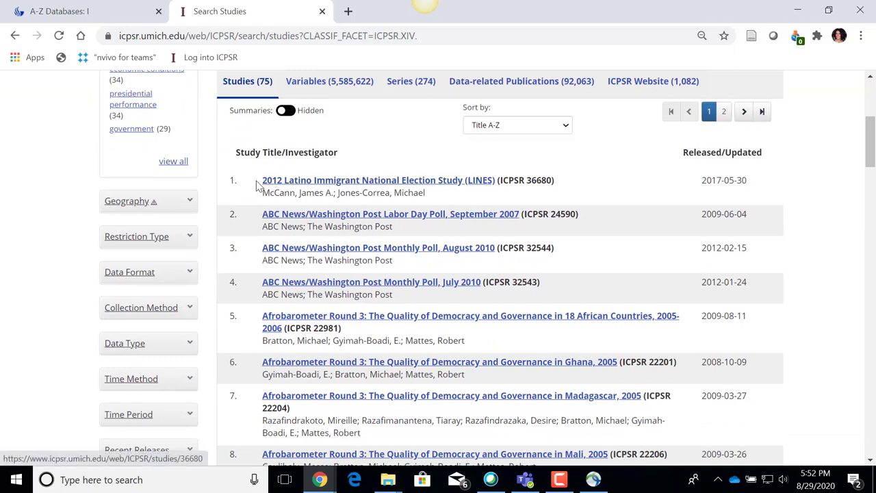
{"action": "left_click_drag", "start_coordinate": [263, 184], "coordinate": [572, 186]}
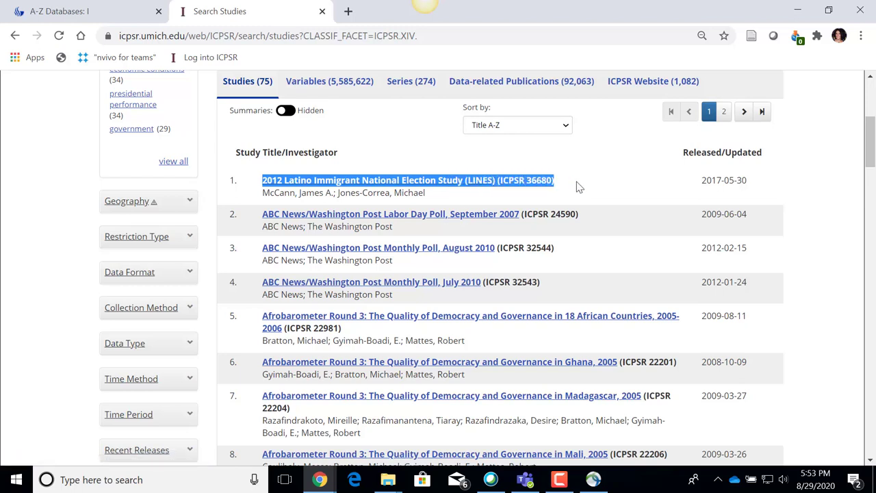
{"action": "left_click", "coordinate": [579, 187]}
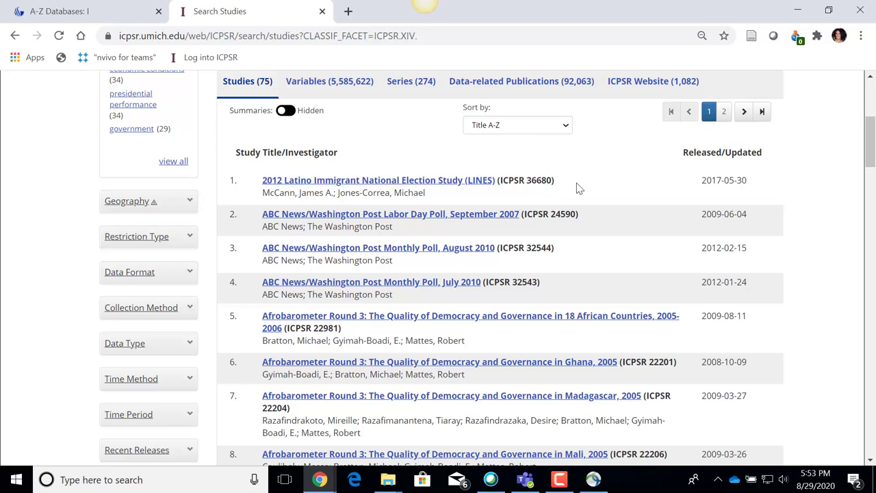
{"action": "left_click", "coordinate": [312, 184]}
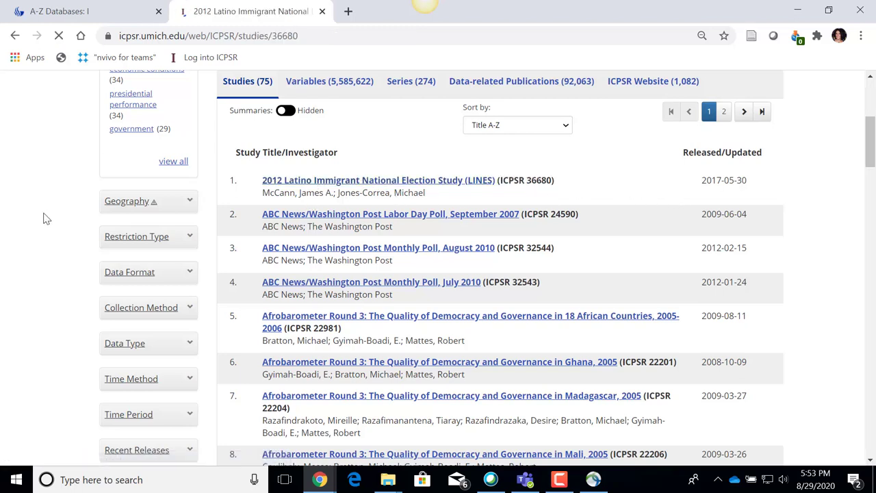
- Scroll the LINES study page to its Notes and highlight the red note about restricted data files
{"action": "scroll", "coordinate": [27, 304], "scroll_direction": "down", "scroll_amount": 1}
{"action": "scroll", "coordinate": [27, 304], "scroll_direction": "down", "scroll_amount": 4}
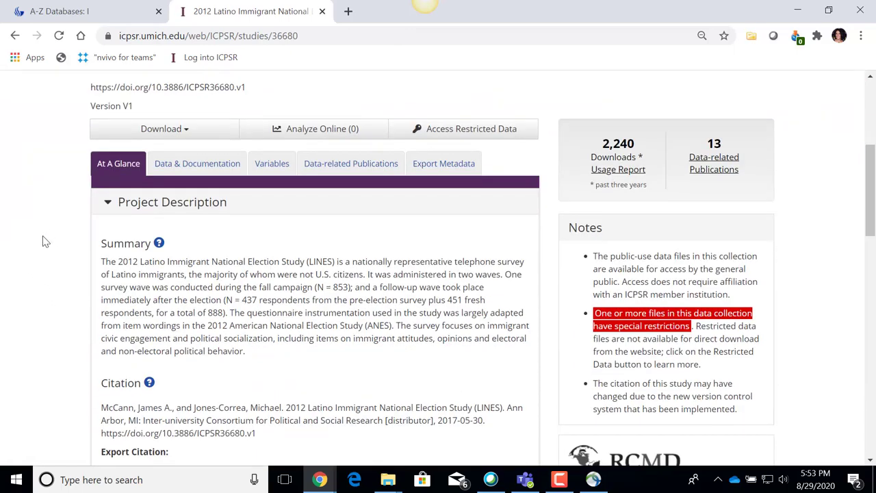
{"action": "scroll", "coordinate": [43, 241], "scroll_direction": "down", "scroll_amount": 1}
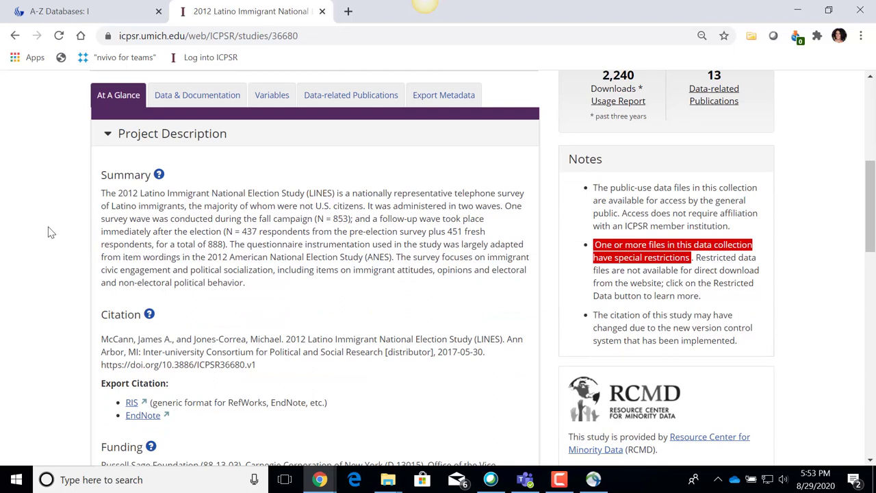
{"action": "scroll", "coordinate": [48, 232], "scroll_direction": "up", "scroll_amount": 1}
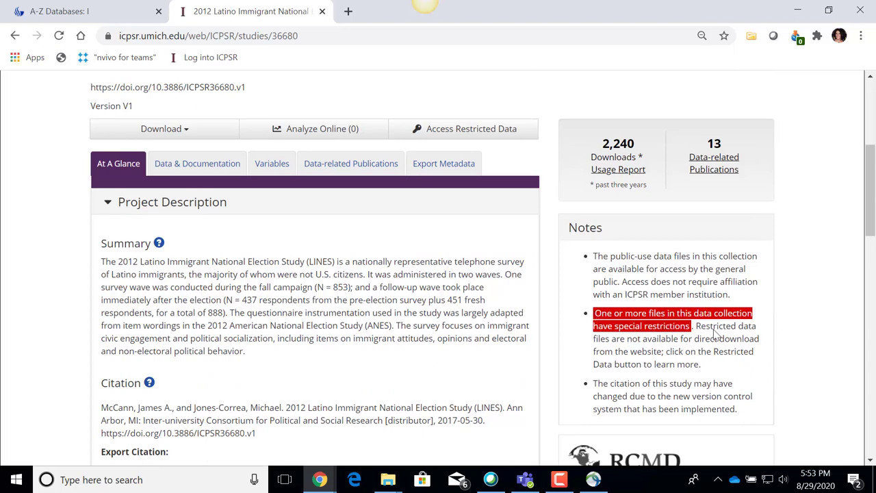
{"action": "left_click_drag", "start_coordinate": [699, 331], "coordinate": [590, 319]}
{"action": "left_click", "coordinate": [756, 339]}
{"action": "left_click_drag", "start_coordinate": [695, 327], "coordinate": [706, 368]}
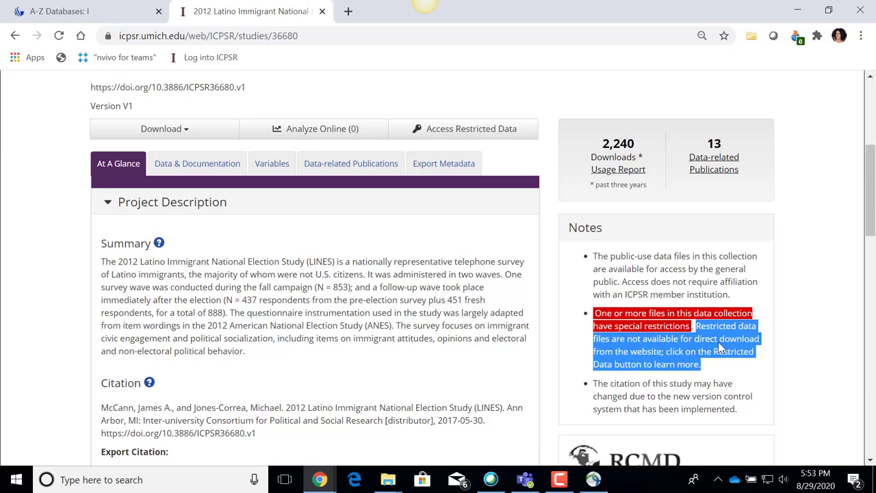
{"action": "left_click", "coordinate": [719, 348]}
{"action": "left_click_drag", "start_coordinate": [695, 327], "coordinate": [609, 340]}
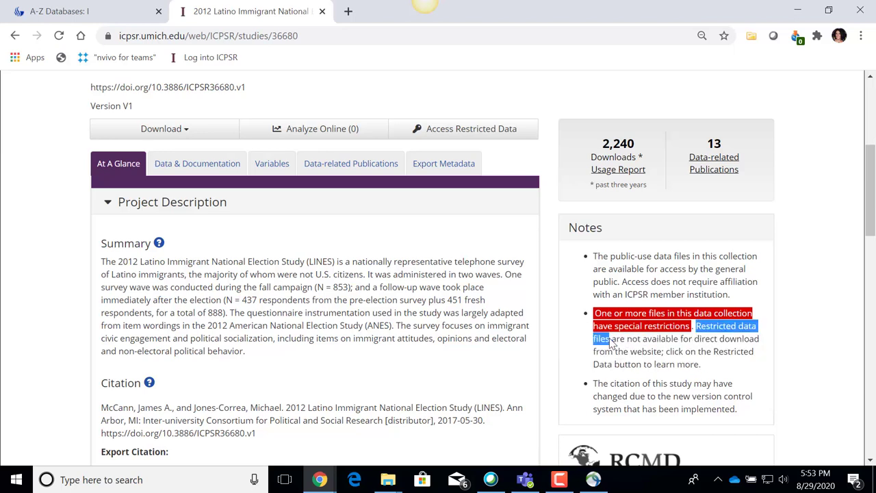
{"action": "left_click", "coordinate": [753, 363]}
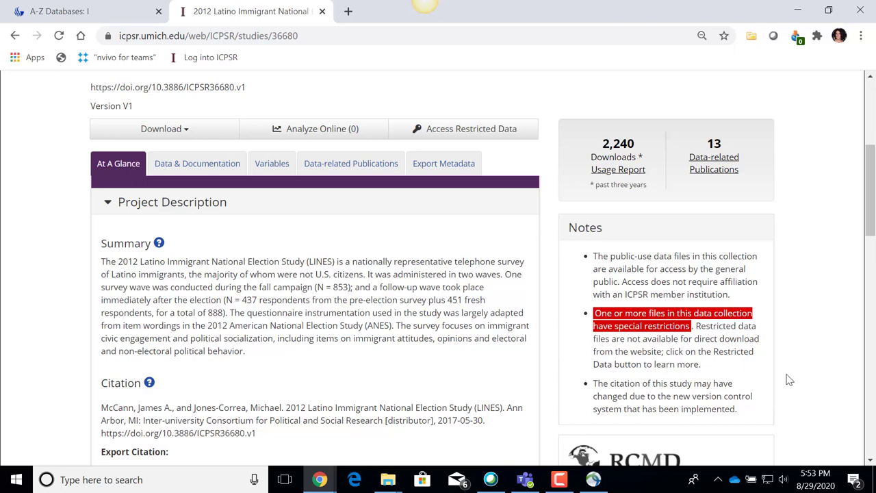
- Review the Guidelines for Applying for Restricted Data, including IRB approval and a security plan, then close them
{"action": "left_click", "coordinate": [471, 131]}
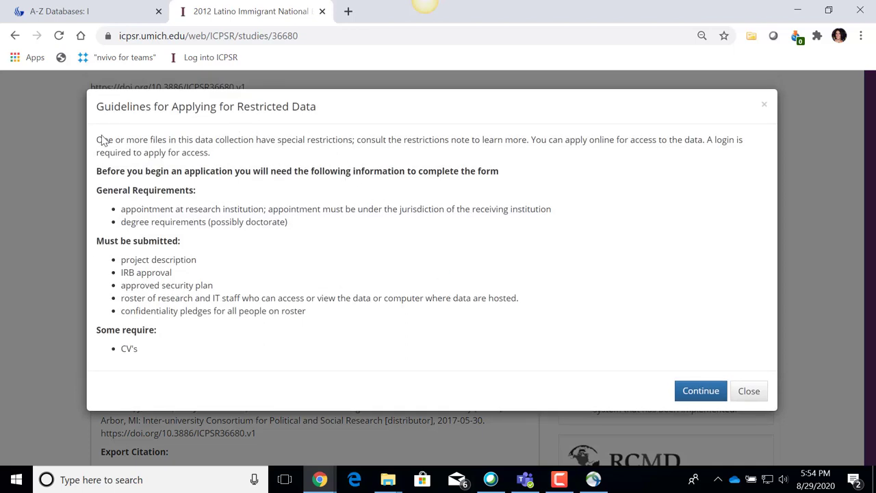
{"action": "left_click_drag", "start_coordinate": [96, 140], "coordinate": [230, 155]}
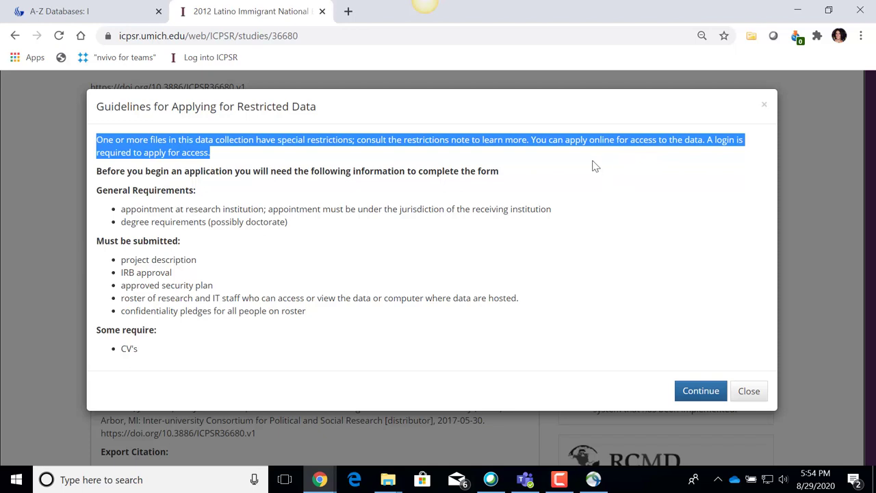
{"action": "left_click", "coordinate": [136, 178]}
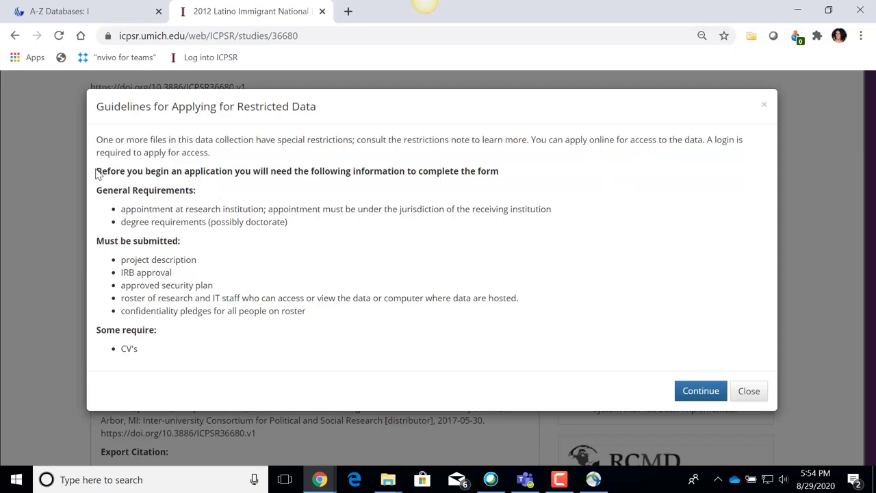
{"action": "left_click_drag", "start_coordinate": [96, 172], "coordinate": [230, 362]}
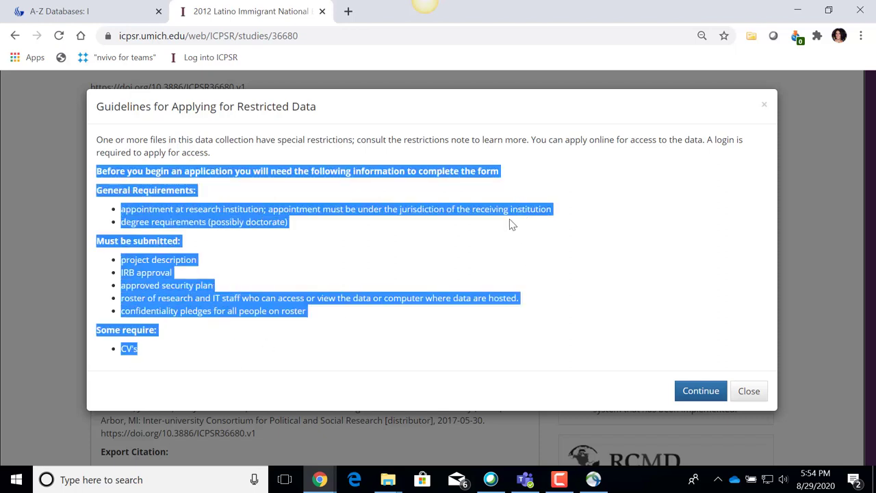
{"action": "left_click", "coordinate": [547, 237]}
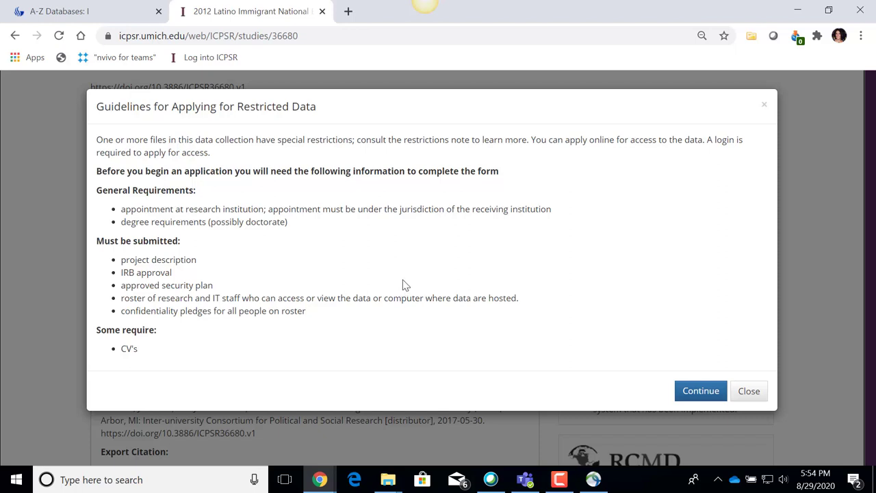
{"action": "left_click_drag", "start_coordinate": [99, 193], "coordinate": [183, 350]}
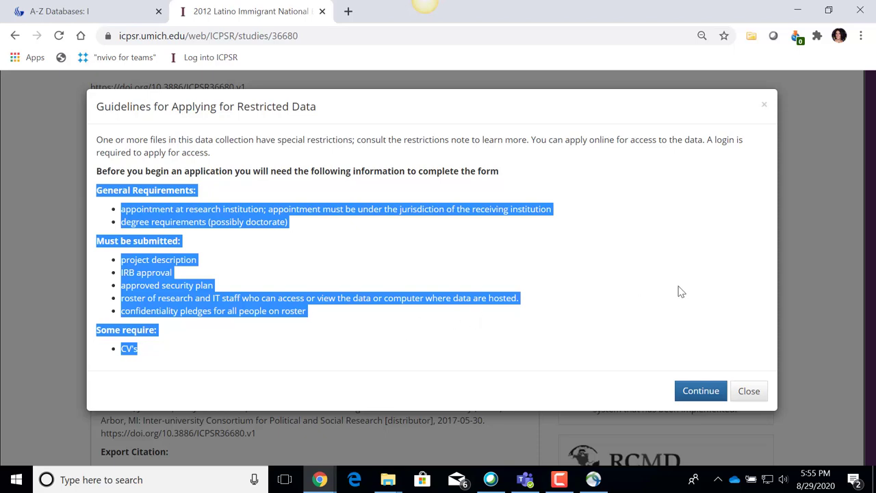
{"action": "left_click", "coordinate": [758, 390]}
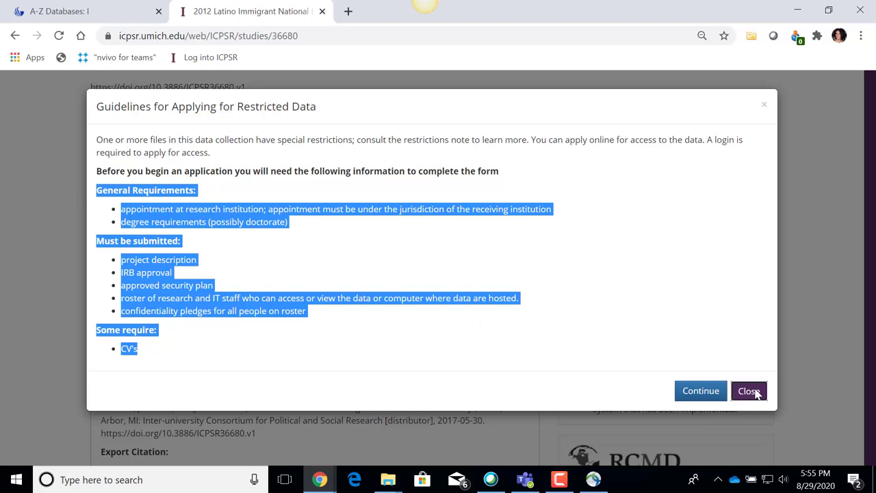
- Highlight the special restrictions note on the LINES page and zoom the page to 100%
{"action": "scroll", "coordinate": [55, 244], "scroll_direction": "up", "scroll_amount": 2}
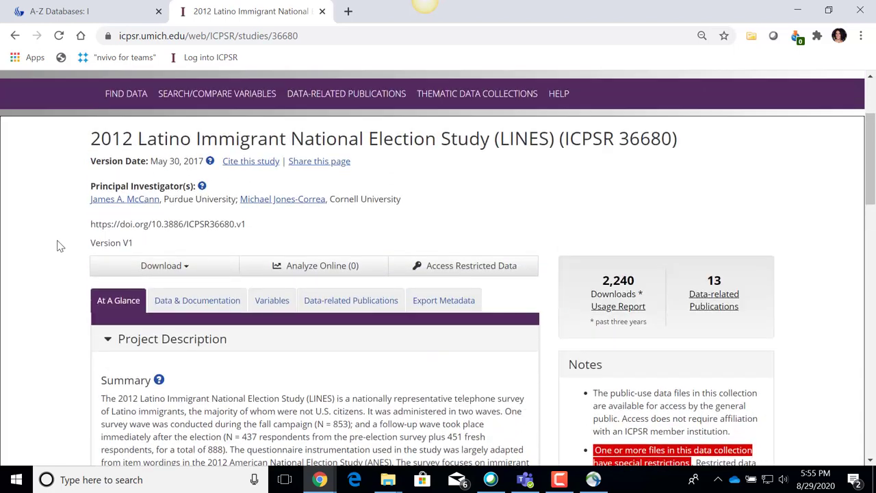
{"action": "scroll", "coordinate": [55, 244], "scroll_direction": "down", "scroll_amount": 1}
{"action": "scroll", "coordinate": [54, 244], "scroll_direction": "up", "scroll_amount": 1}
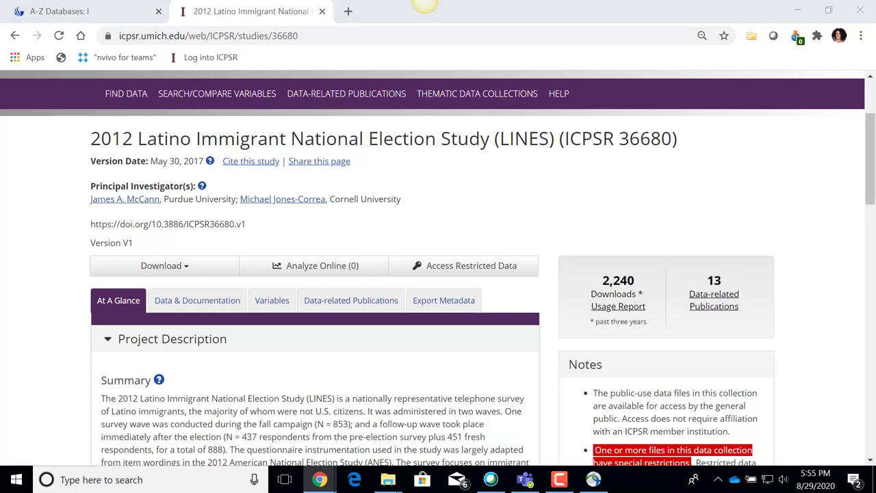
{"action": "left_click", "coordinate": [16, 322]}
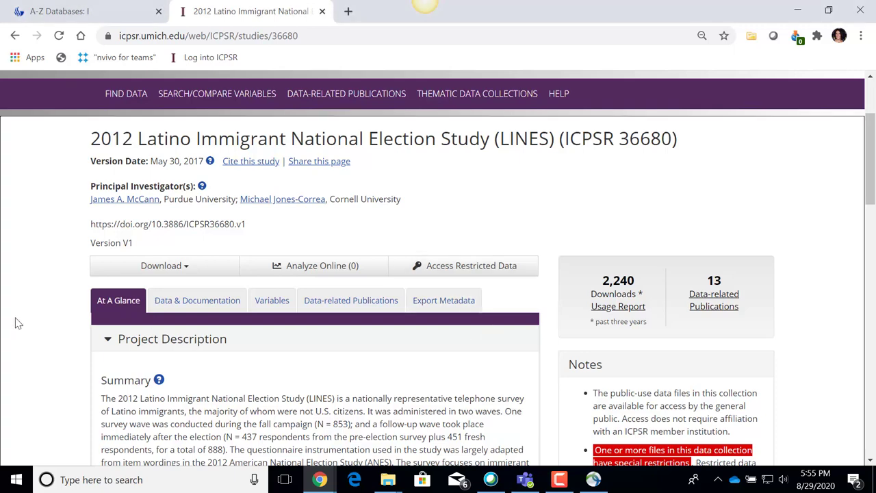
{"action": "scroll", "coordinate": [57, 323], "scroll_direction": "down", "scroll_amount": 1}
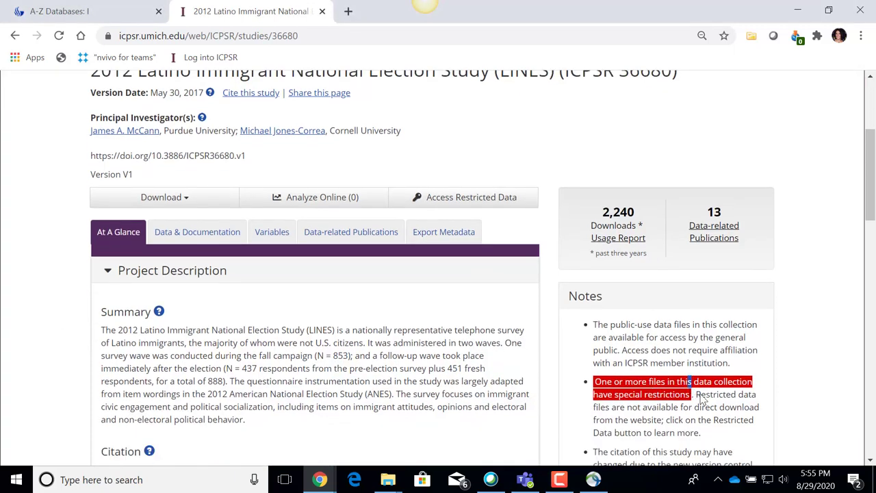
{"action": "left_click_drag", "start_coordinate": [700, 396], "coordinate": [593, 382]}
{"action": "key", "text": "ctrl+plus"}
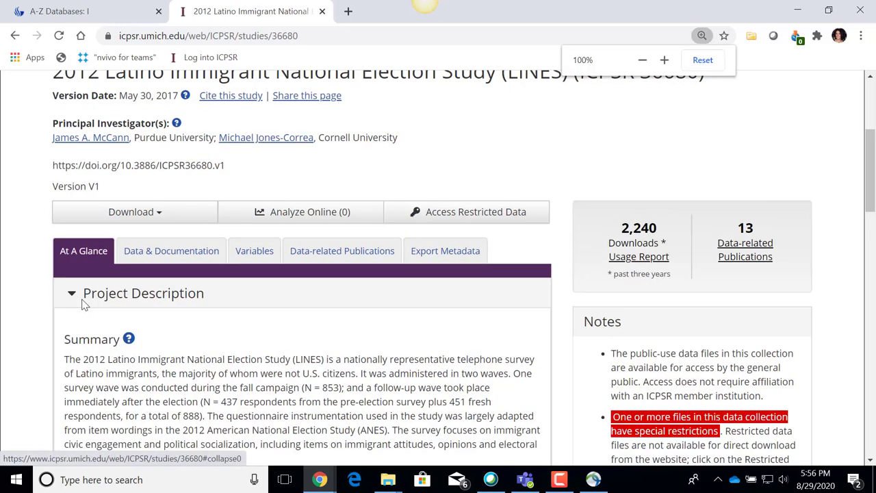
- Highlight the summary's point that most respondents were not U.S. citizens, then scroll toward Subject Terms
{"action": "scroll", "coordinate": [21, 343], "scroll_direction": "down", "scroll_amount": 2}
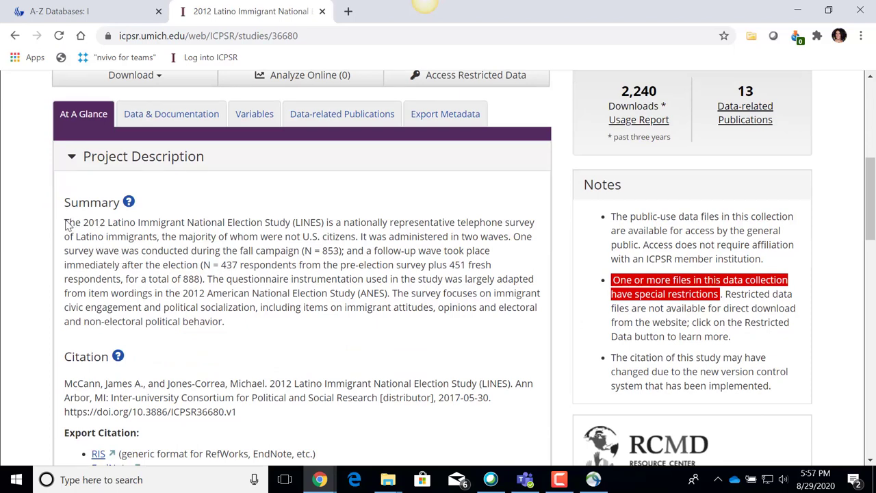
{"action": "left_click_drag", "start_coordinate": [66, 224], "coordinate": [359, 238]}
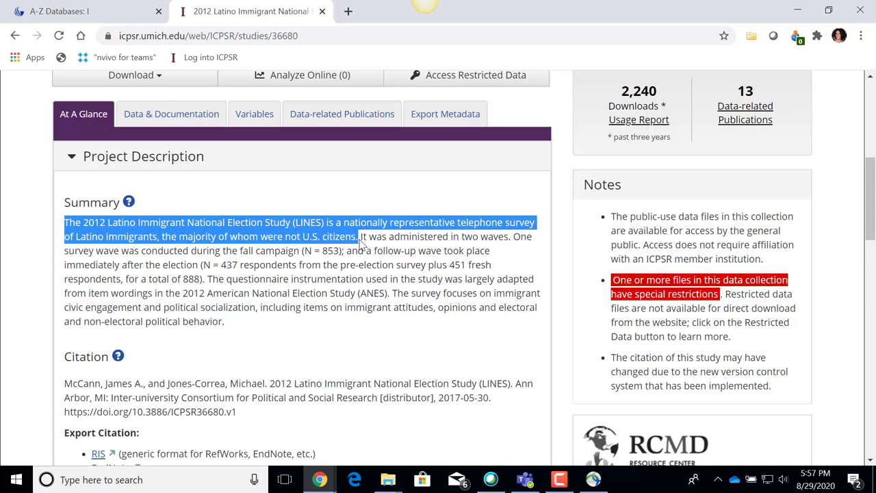
{"action": "left_click_drag", "start_coordinate": [360, 240], "coordinate": [260, 239]}
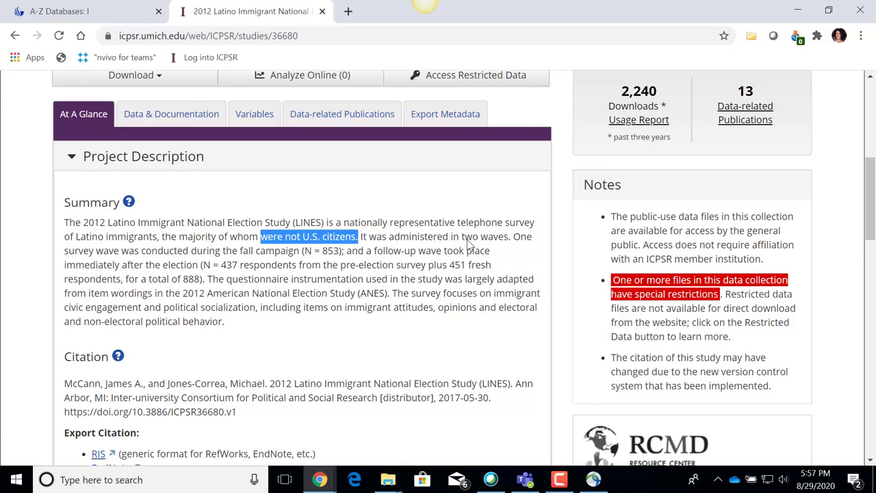
{"action": "left_click", "coordinate": [313, 312]}
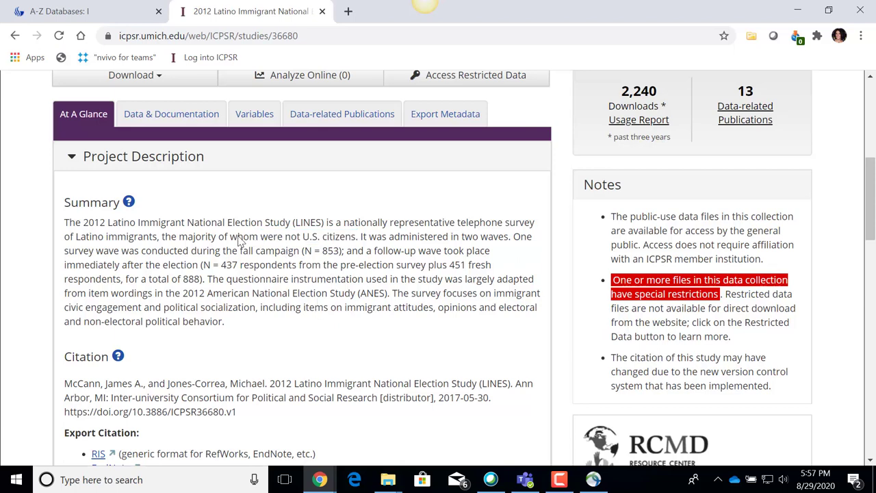
{"action": "left_click_drag", "start_coordinate": [233, 240], "coordinate": [362, 240]}
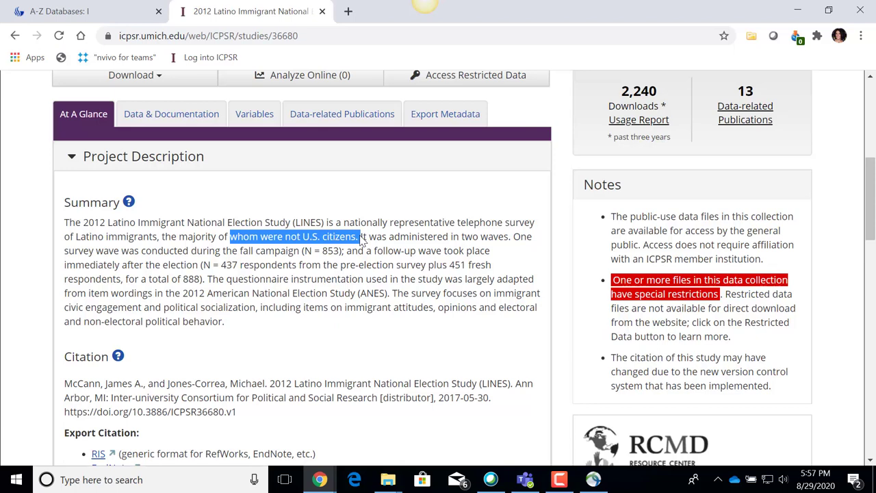
{"action": "left_click", "coordinate": [31, 299]}
{"action": "scroll", "coordinate": [30, 299], "scroll_direction": "down", "scroll_amount": 3}
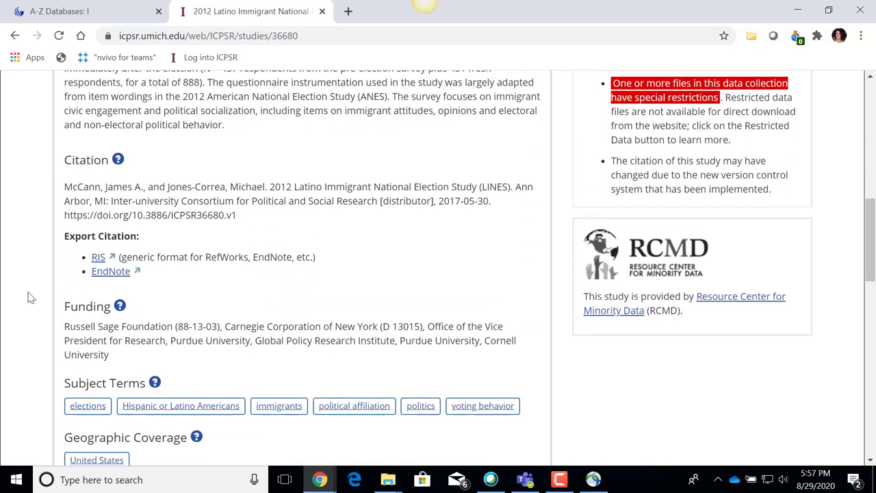
{"action": "scroll", "coordinate": [31, 299], "scroll_direction": "down", "scroll_amount": 3}
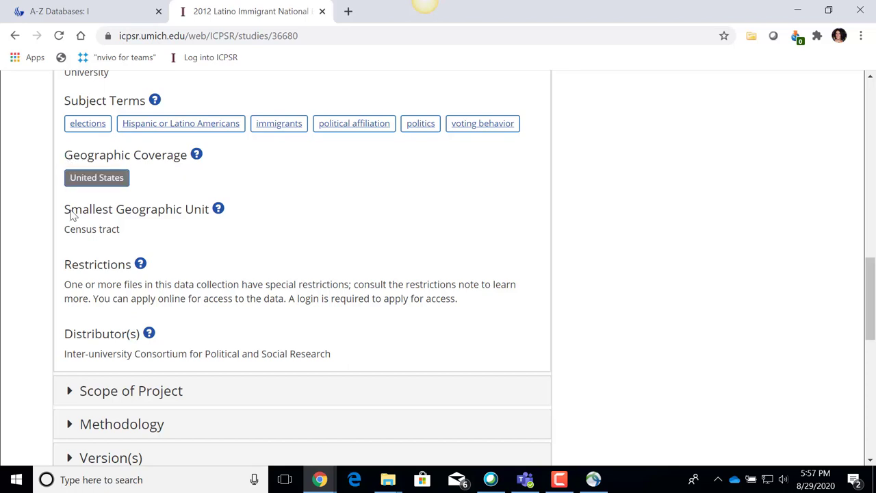
{"action": "left_click_drag", "start_coordinate": [64, 210], "coordinate": [211, 213]}
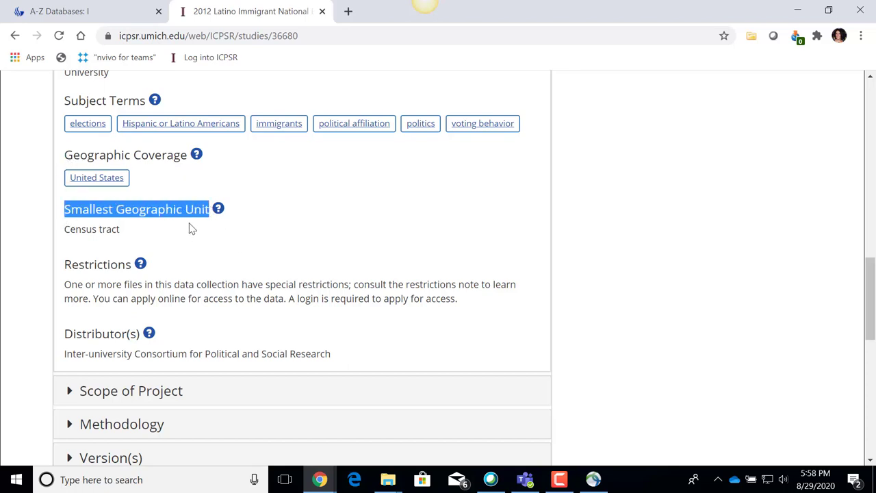
{"action": "left_click", "coordinate": [218, 208]}
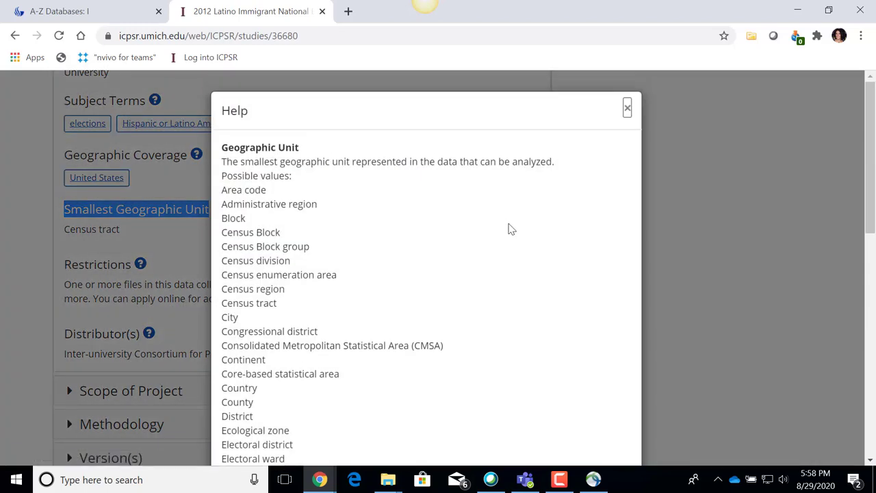
{"action": "scroll", "coordinate": [513, 230], "scroll_direction": "down", "scroll_amount": 4}
{"action": "scroll", "coordinate": [513, 231], "scroll_direction": "up", "scroll_amount": 4}
{"action": "left_click", "coordinate": [628, 109]}
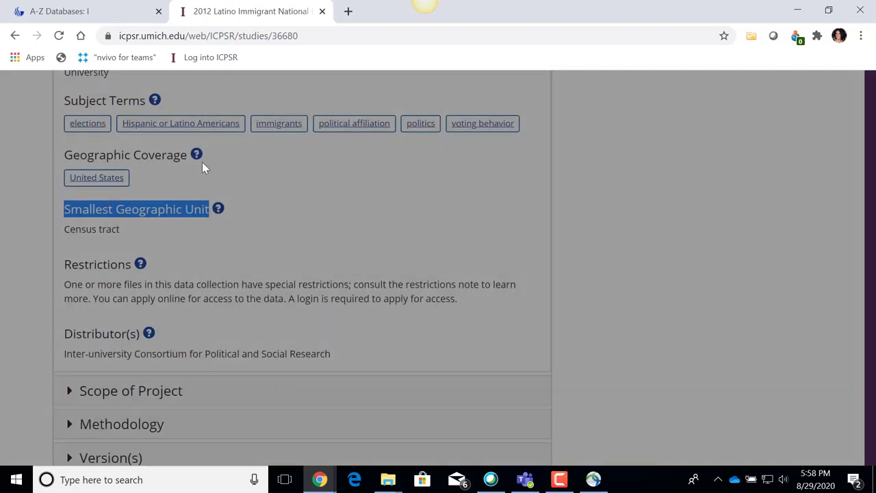
{"action": "left_click", "coordinate": [152, 226]}
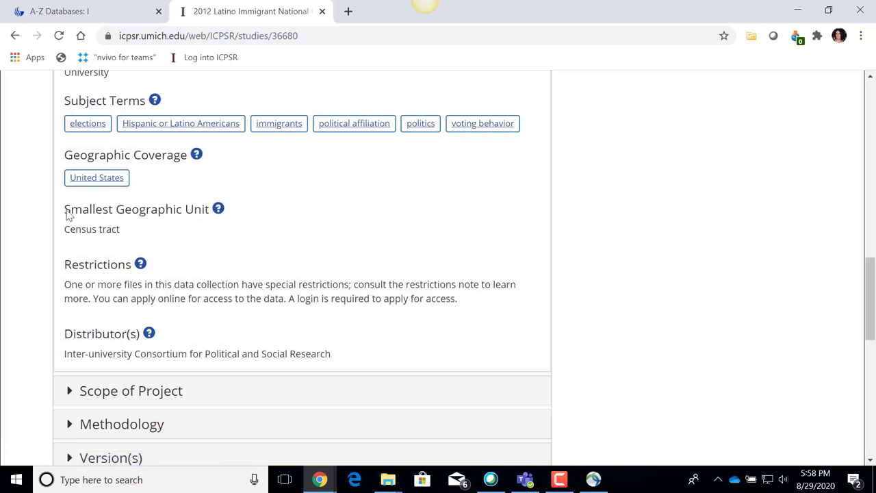
{"action": "left_click_drag", "start_coordinate": [66, 214], "coordinate": [141, 228]}
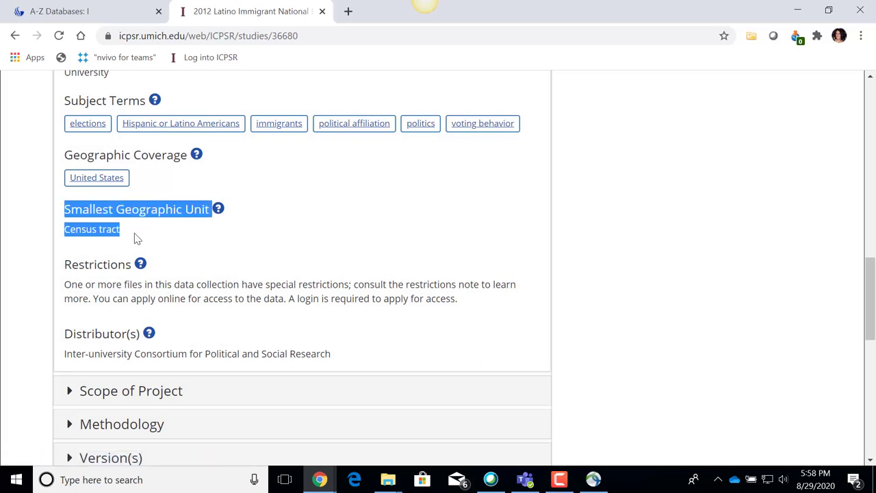
{"action": "left_click", "coordinate": [134, 238]}
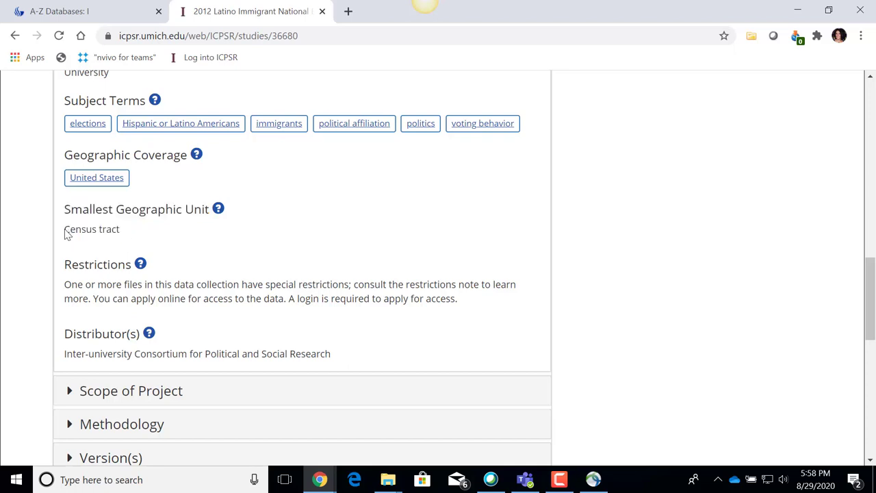
{"action": "left_click_drag", "start_coordinate": [65, 232], "coordinate": [141, 228]}
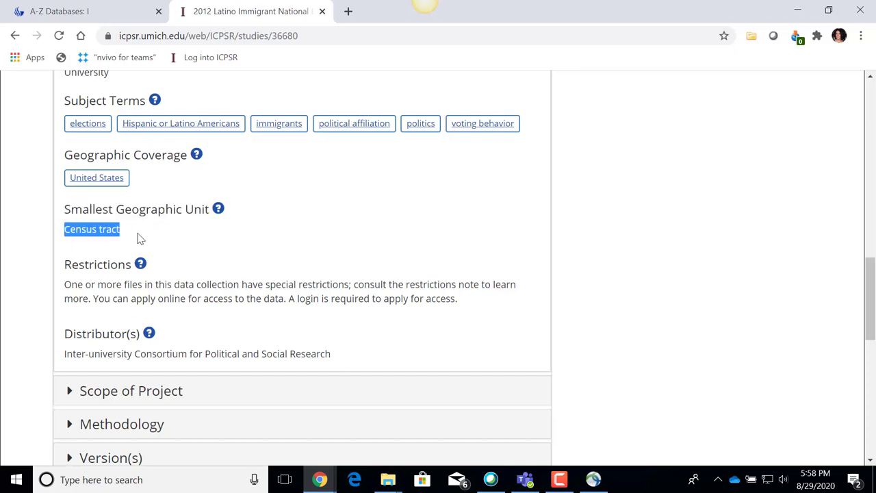
{"action": "left_click", "coordinate": [85, 235]}
{"action": "left_click_drag", "start_coordinate": [66, 232], "coordinate": [145, 231]}
{"action": "left_click", "coordinate": [129, 234]}
{"action": "left_click_drag", "start_coordinate": [66, 235], "coordinate": [130, 234]}
{"action": "left_click", "coordinate": [86, 232]}
{"action": "left_click_drag", "start_coordinate": [67, 233], "coordinate": [133, 230]}
{"action": "left_click", "coordinate": [126, 237]}
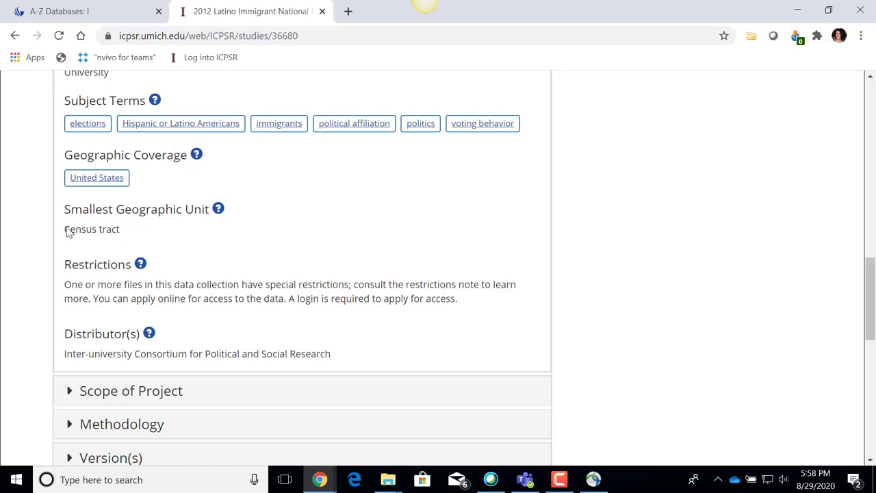
{"action": "left_click_drag", "start_coordinate": [65, 230], "coordinate": [131, 230]}
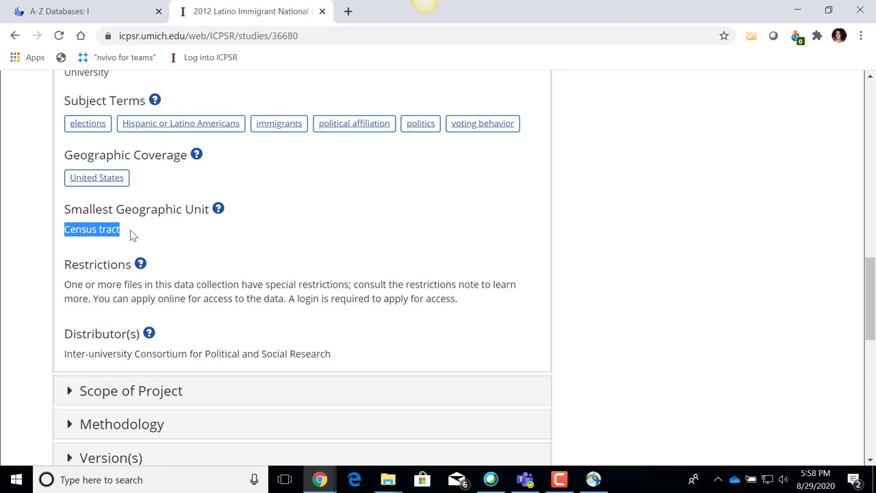
{"action": "left_click", "coordinate": [133, 234]}
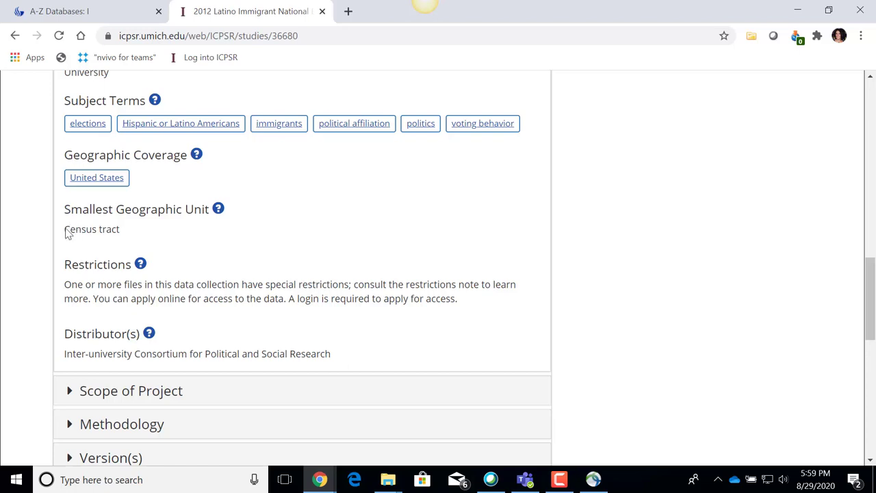
{"action": "left_click_drag", "start_coordinate": [65, 233], "coordinate": [145, 230]}
{"action": "left_click", "coordinate": [145, 231]}
{"action": "left_click_drag", "start_coordinate": [64, 234], "coordinate": [136, 232]}
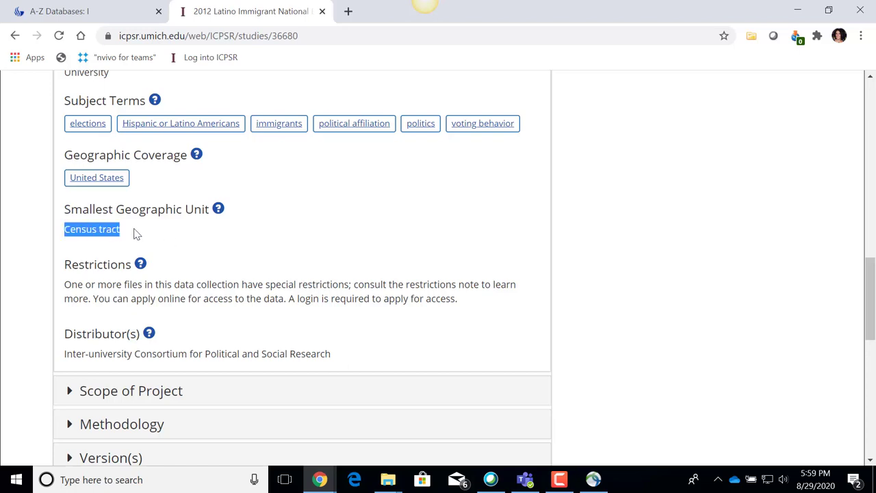
- Highlight the summary phrase stating most LINES respondents were not U.S. citizens
{"action": "scroll", "coordinate": [52, 209], "scroll_direction": "up", "scroll_amount": 6}
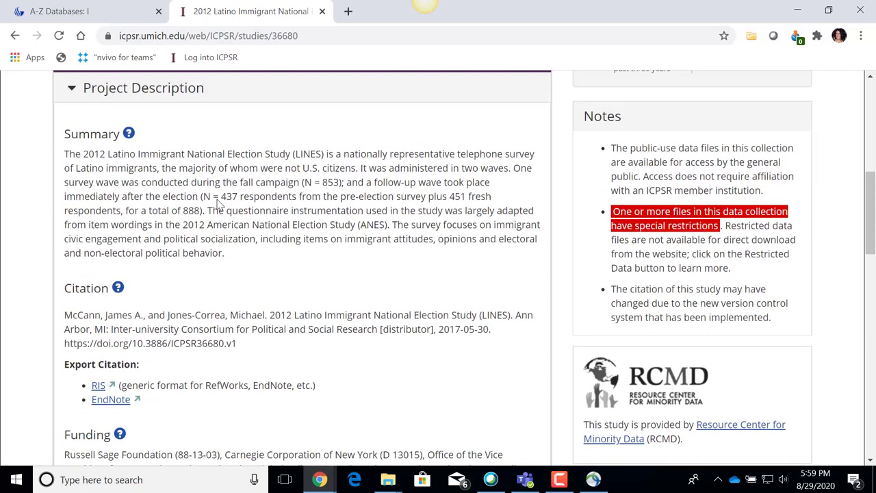
{"action": "left_click_drag", "start_coordinate": [179, 171], "coordinate": [362, 173]}
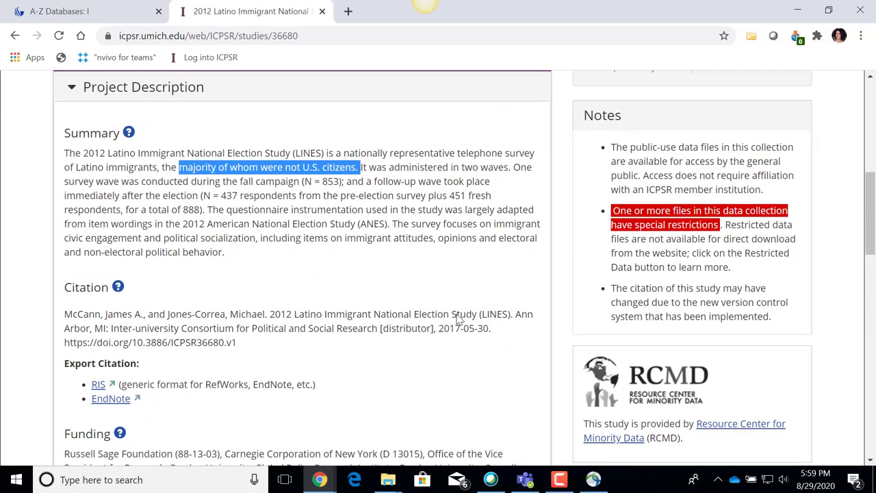
{"action": "scroll", "coordinate": [459, 312], "scroll_direction": "down", "scroll_amount": 1}
{"action": "scroll", "coordinate": [456, 310], "scroll_direction": "down", "scroll_amount": 3}
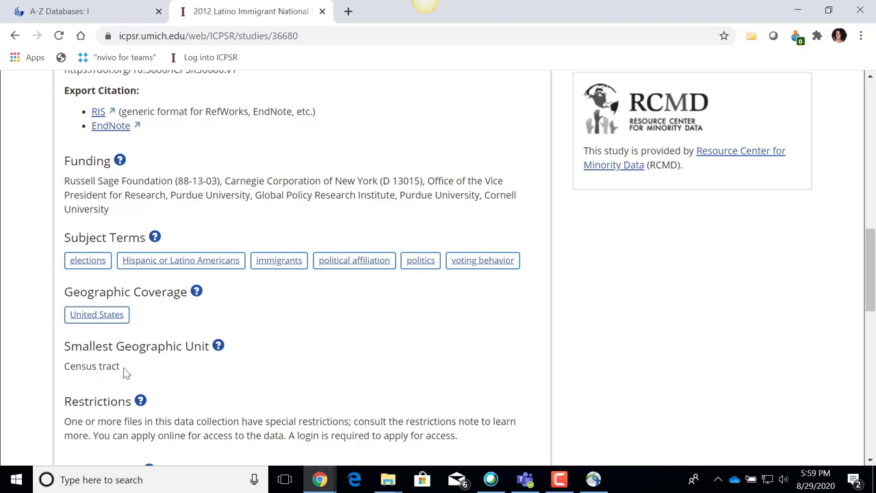
{"action": "scroll", "coordinate": [124, 372], "scroll_direction": "up", "scroll_amount": 6}
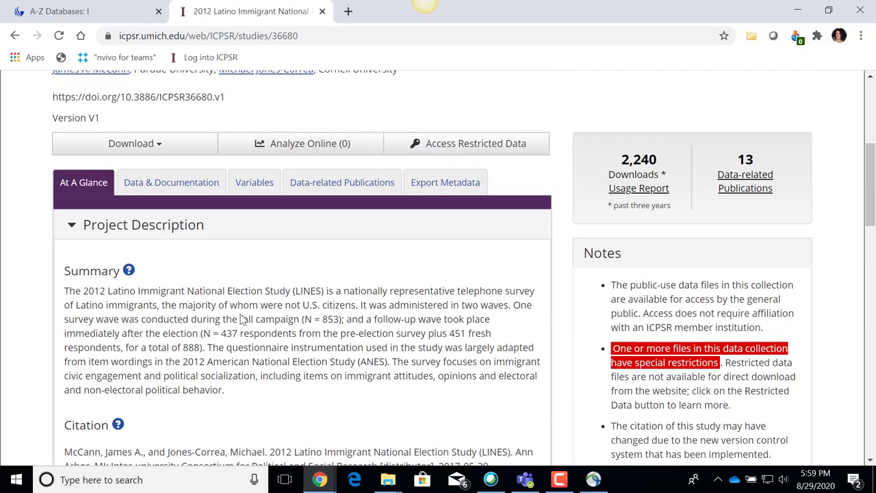
{"action": "left_click_drag", "start_coordinate": [179, 308], "coordinate": [364, 309]}
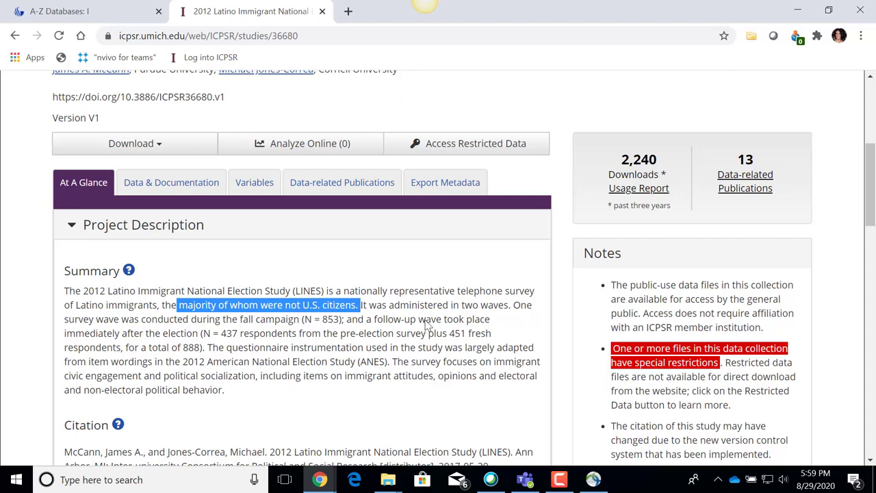
{"action": "left_click", "coordinate": [362, 320]}
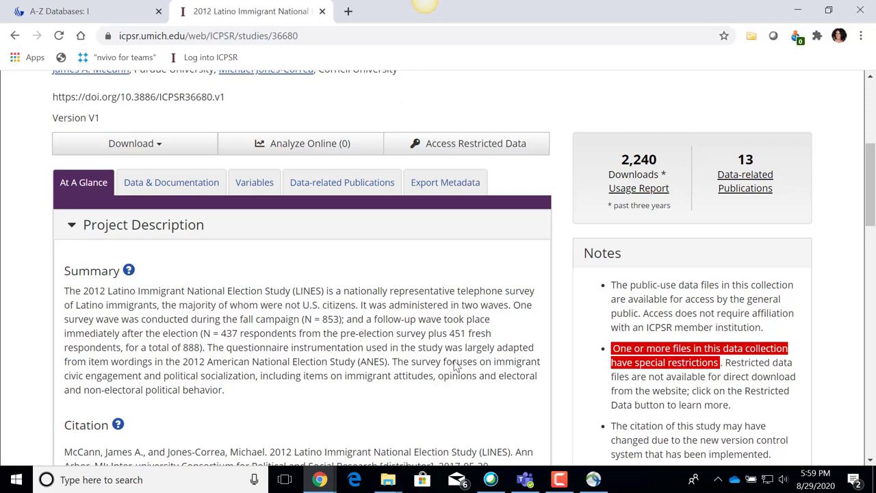
- Highlight the Notes sentence saying some files in the collection have special restrictions
{"action": "scroll", "coordinate": [457, 386], "scroll_direction": "down", "scroll_amount": 1}
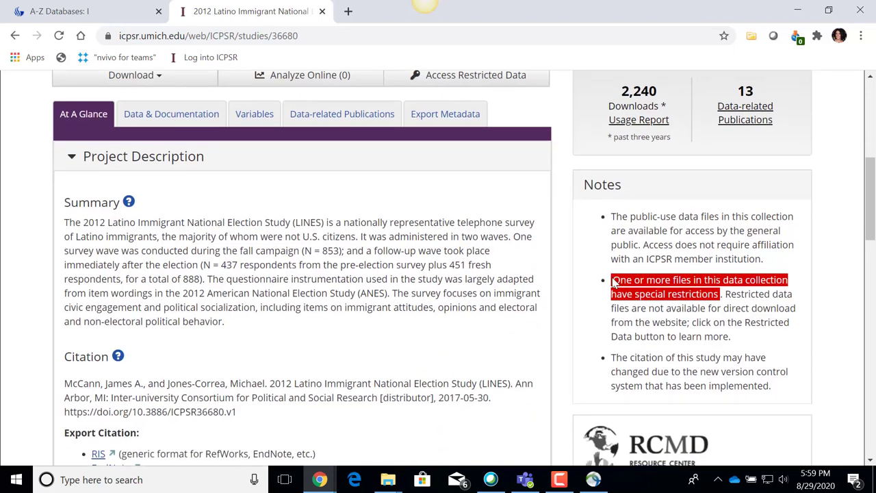
{"action": "left_click_drag", "start_coordinate": [613, 283], "coordinate": [731, 295]}
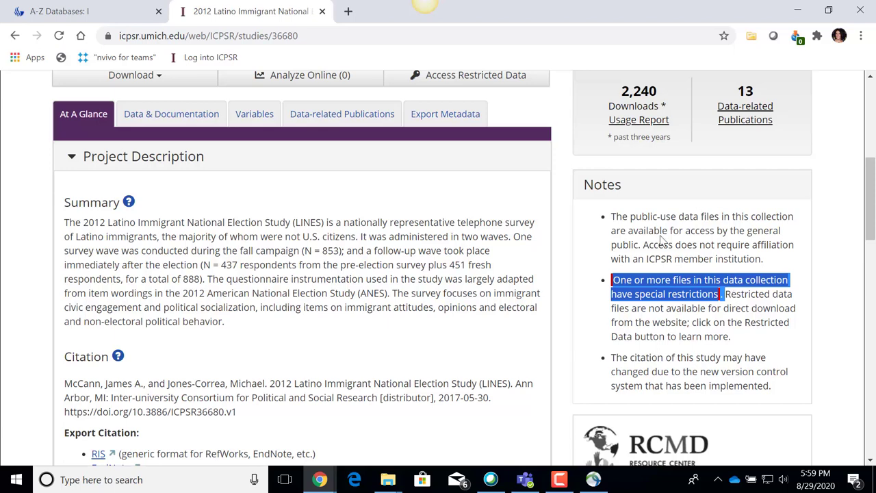
{"action": "left_click", "coordinate": [65, 293]}
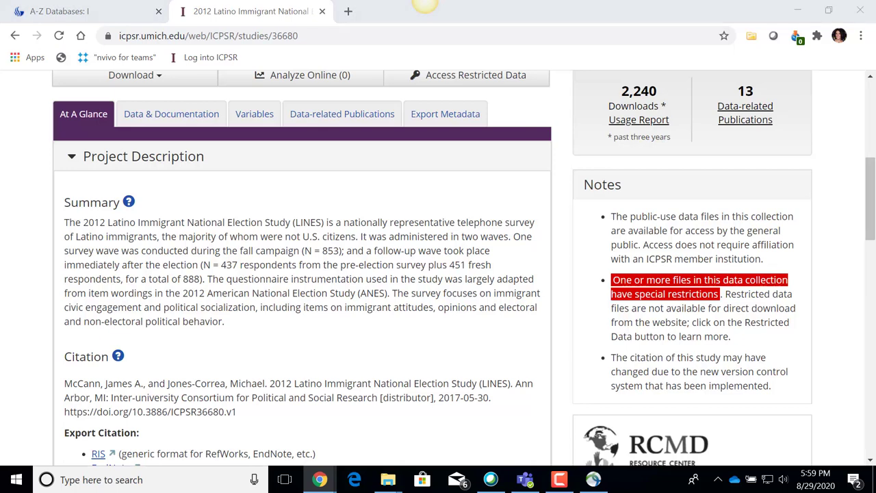
{"action": "left_click", "coordinate": [438, 287]}
{"action": "scroll", "coordinate": [448, 293], "scroll_direction": "up", "scroll_amount": 1}
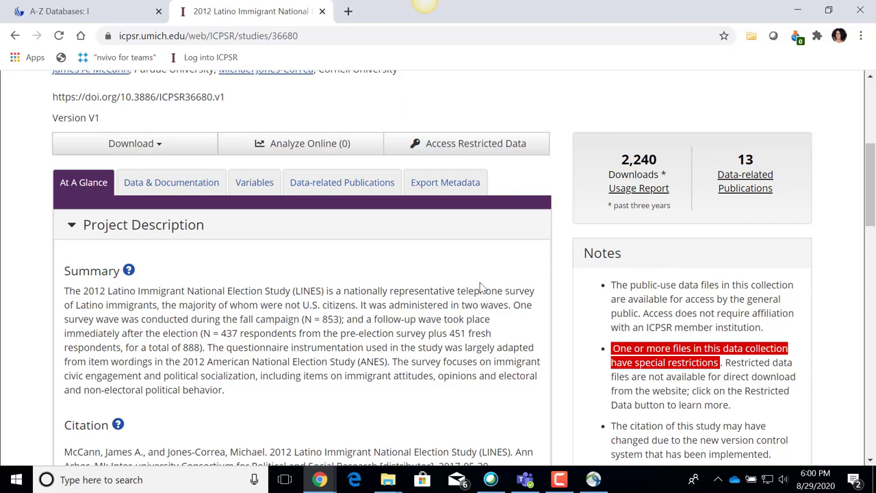
- Select the special restrictions note once more, then scroll up to the ICPSR 36680 title and header
{"action": "scroll", "coordinate": [491, 298], "scroll_direction": "up", "scroll_amount": 1}
{"action": "scroll", "coordinate": [513, 302], "scroll_direction": "up", "scroll_amount": 2}
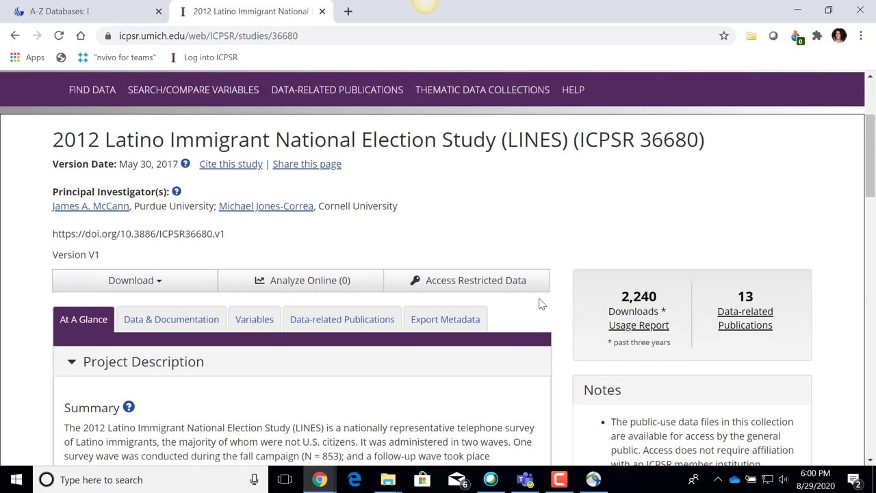
{"action": "scroll", "coordinate": [531, 319], "scroll_direction": "down", "scroll_amount": 1}
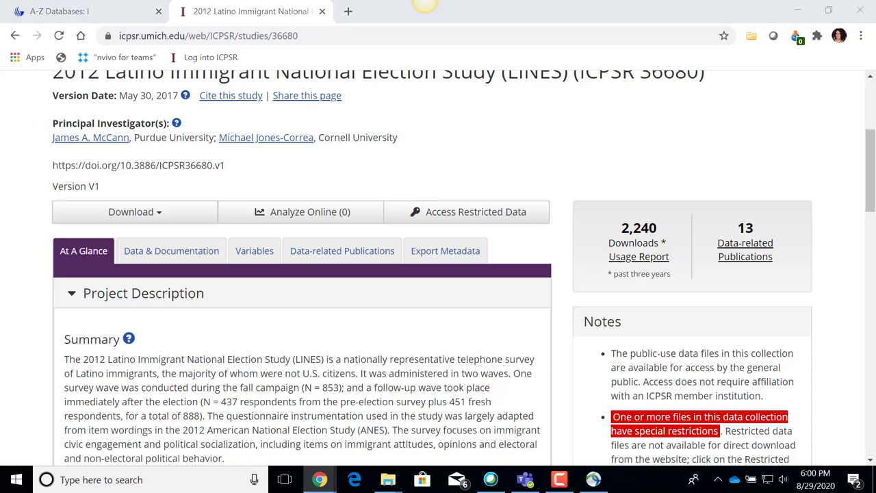
{"action": "scroll", "coordinate": [557, 322], "scroll_direction": "down", "scroll_amount": 1}
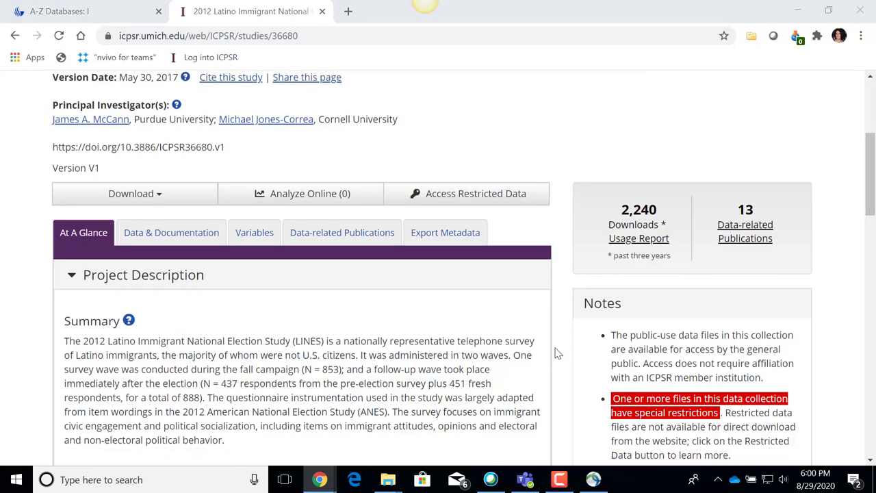
{"action": "left_click_drag", "start_coordinate": [661, 349], "coordinate": [723, 364]}
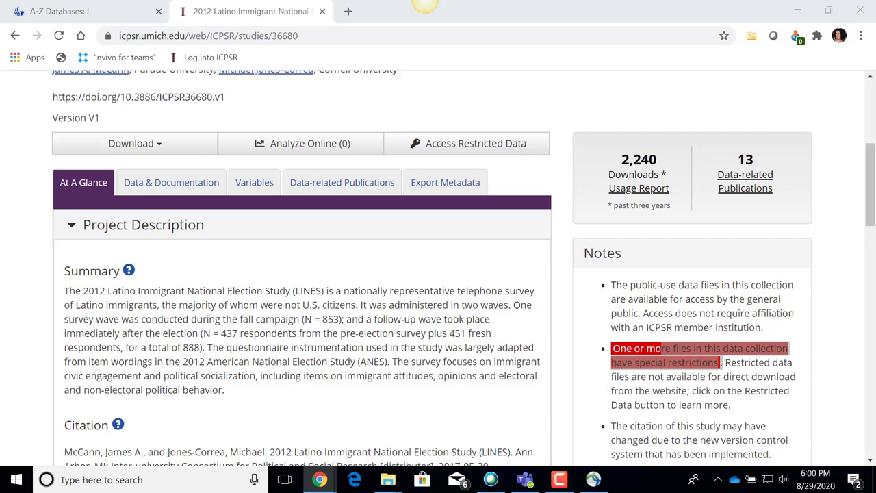
{"action": "left_click", "coordinate": [28, 257]}
{"action": "scroll", "coordinate": [28, 257], "scroll_direction": "up", "scroll_amount": 2}
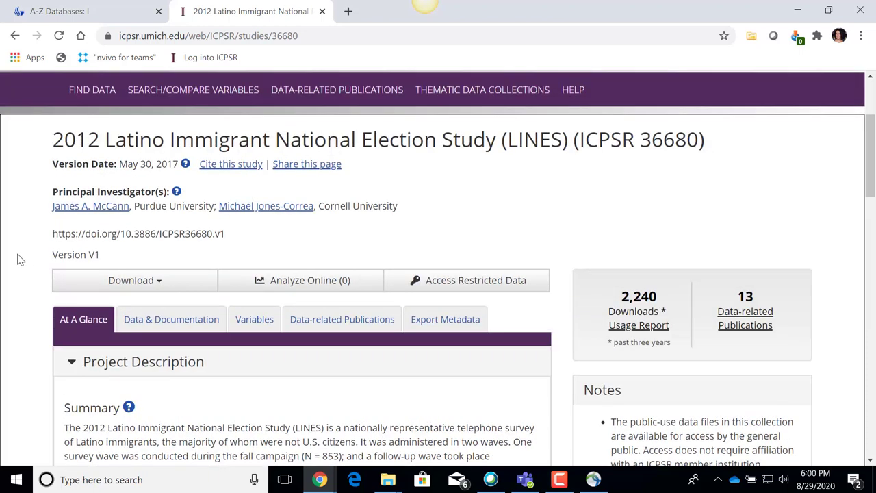
{"action": "scroll", "coordinate": [23, 258], "scroll_direction": "up", "scroll_amount": 1}
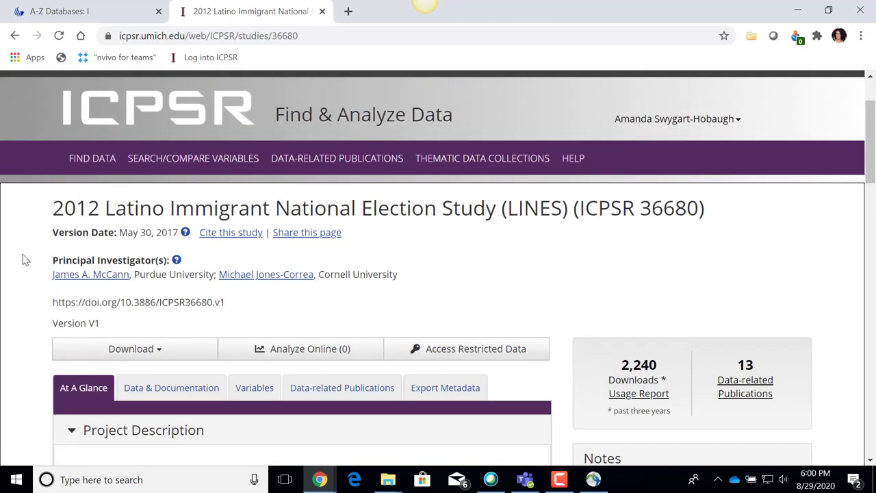
{"action": "scroll", "coordinate": [28, 271], "scroll_direction": "down", "scroll_amount": 1}
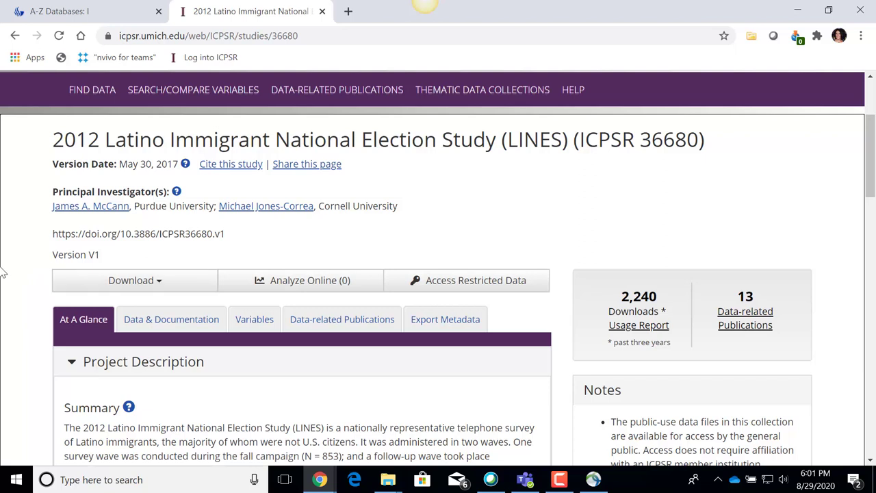
{"action": "scroll", "coordinate": [23, 272], "scroll_direction": "up", "scroll_amount": 1}
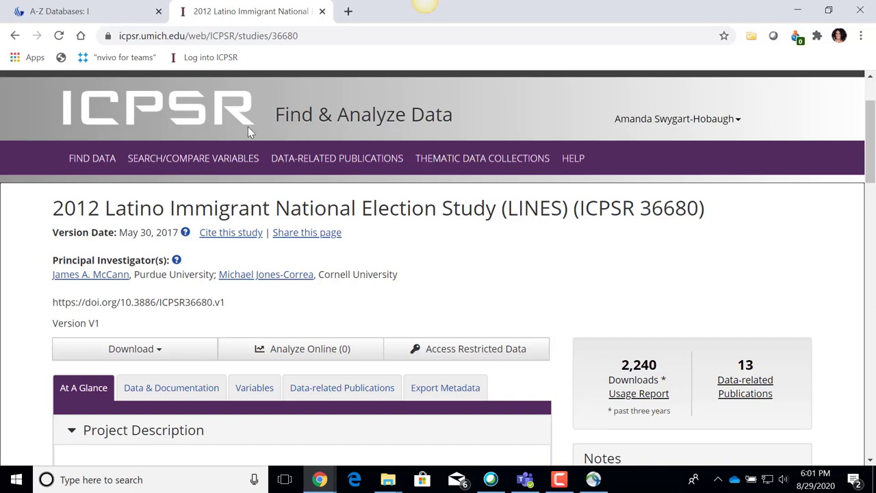
- Load research.library.gsu.edu/icpsr in a new tab to reach the GSU ICPSR research guide
{"action": "left_click", "coordinate": [349, 12]}
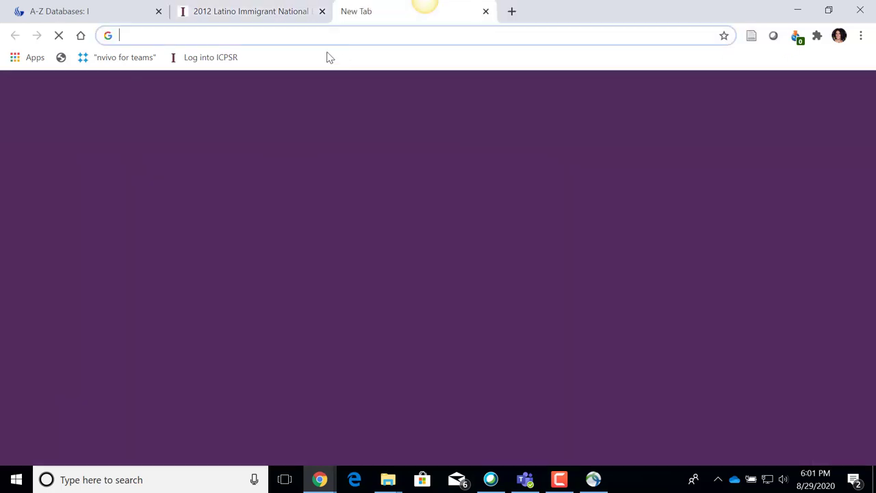
{"action": "type", "text": "re"}
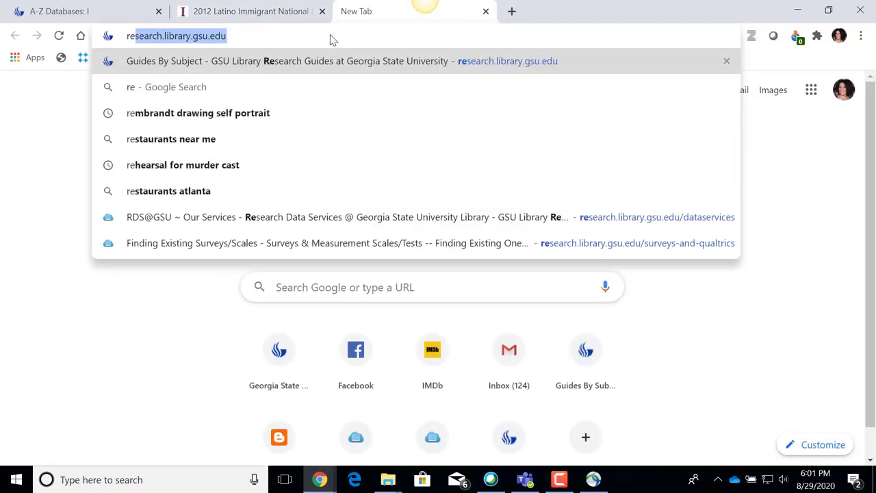
{"action": "key", "text": "Right"}
{"action": "type", "text": "/icpsr"}
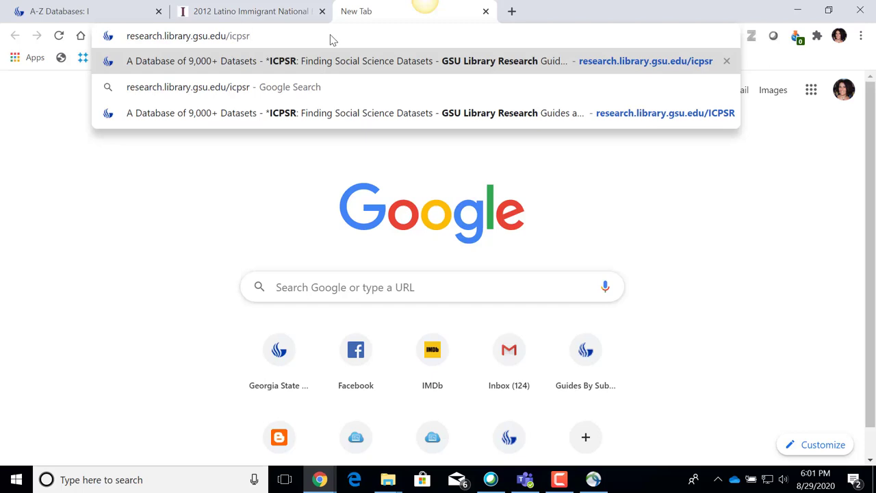
{"action": "left_click_drag", "start_coordinate": [127, 35], "coordinate": [260, 41]}
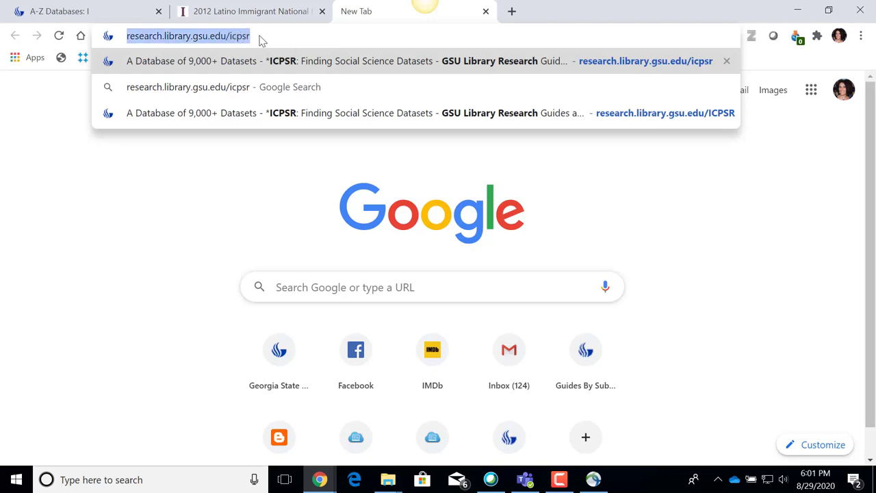
{"action": "left_click", "coordinate": [260, 39]}
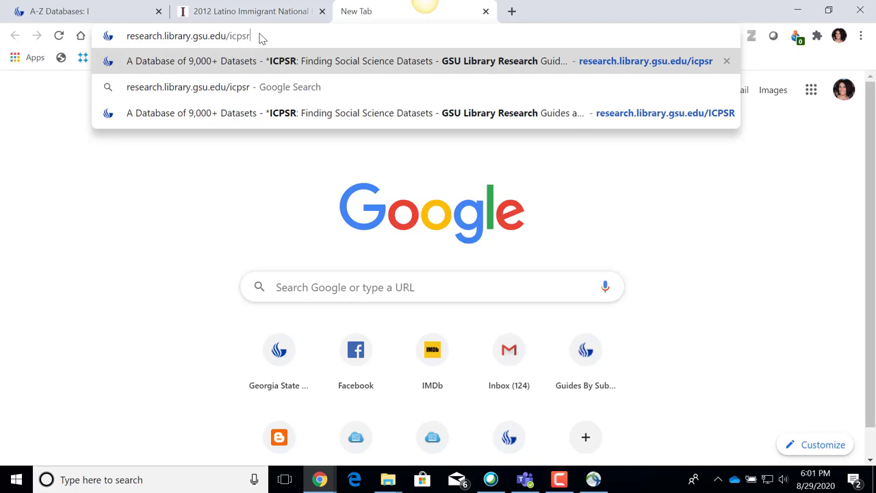
{"action": "key", "text": "Return"}
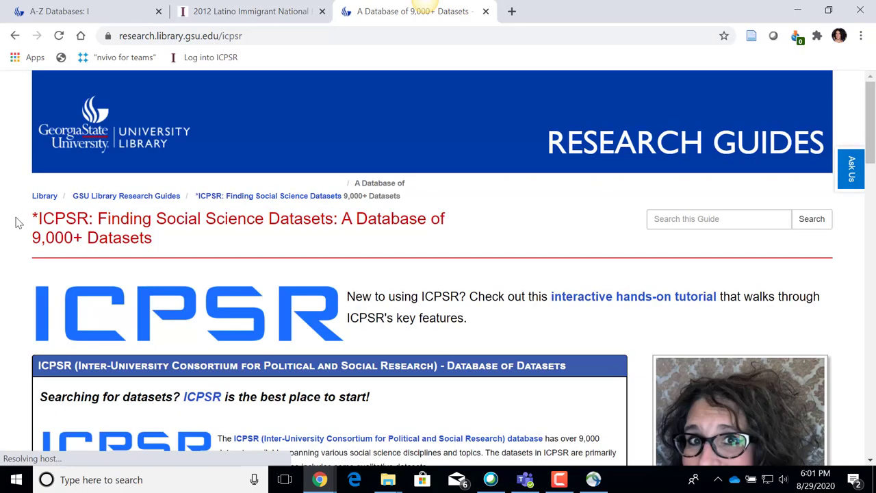
{"action": "scroll", "coordinate": [20, 273], "scroll_direction": "down", "scroll_amount": 2}
{"action": "scroll", "coordinate": [20, 272], "scroll_direction": "down", "scroll_amount": 2}
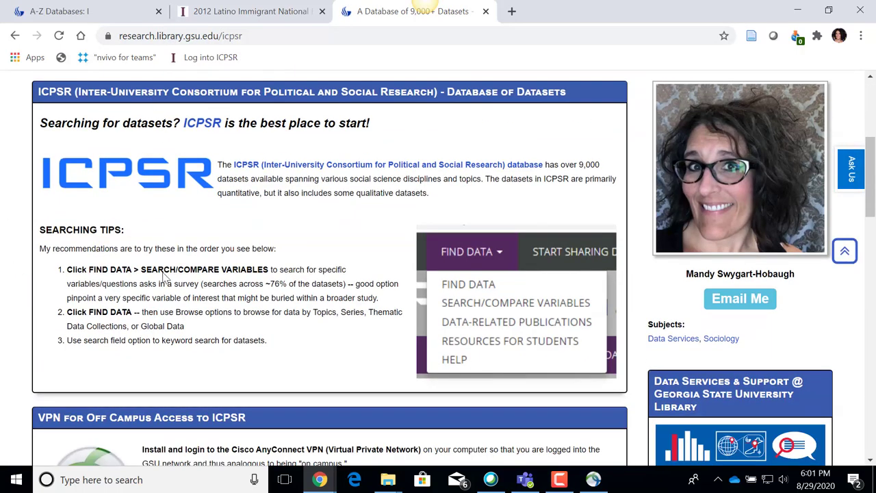
{"action": "scroll", "coordinate": [10, 299], "scroll_direction": "up", "scroll_amount": 1}
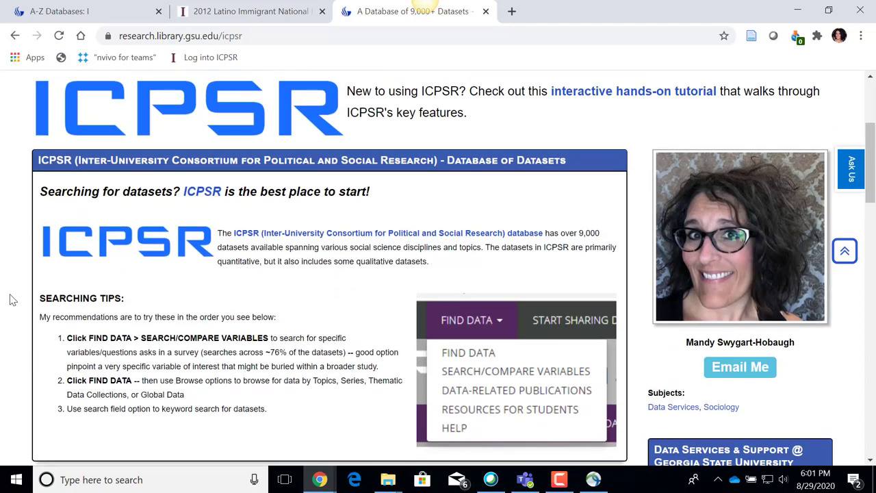
{"action": "scroll", "coordinate": [26, 273], "scroll_direction": "down", "scroll_amount": 6}
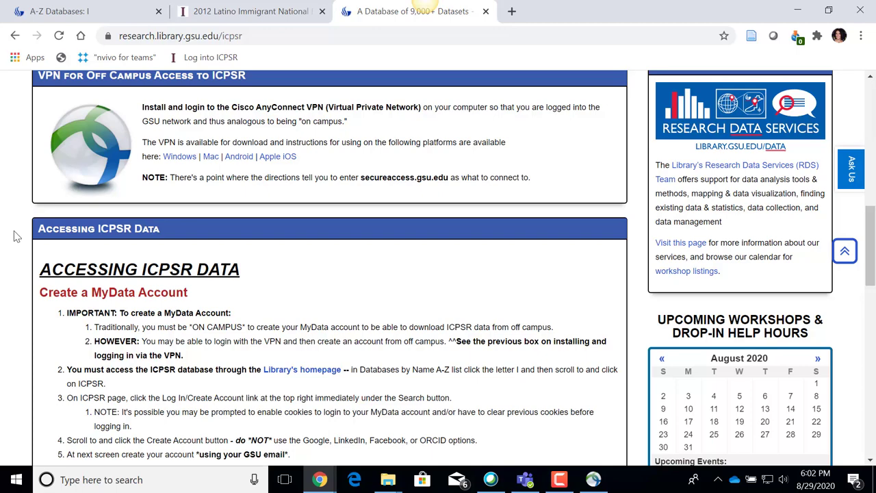
{"action": "scroll", "coordinate": [18, 236], "scroll_direction": "up", "scroll_amount": 5}
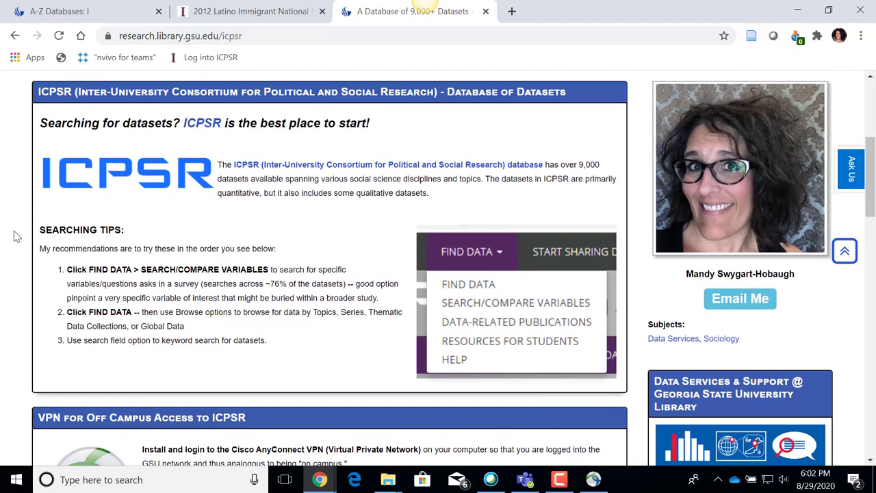
{"action": "scroll", "coordinate": [17, 236], "scroll_direction": "up", "scroll_amount": 2}
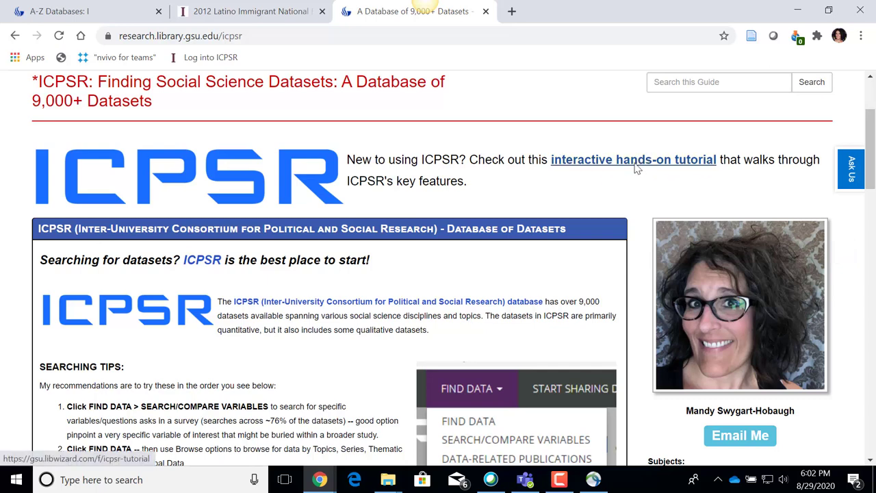
{"action": "scroll", "coordinate": [630, 167], "scroll_direction": "up", "scroll_amount": 1}
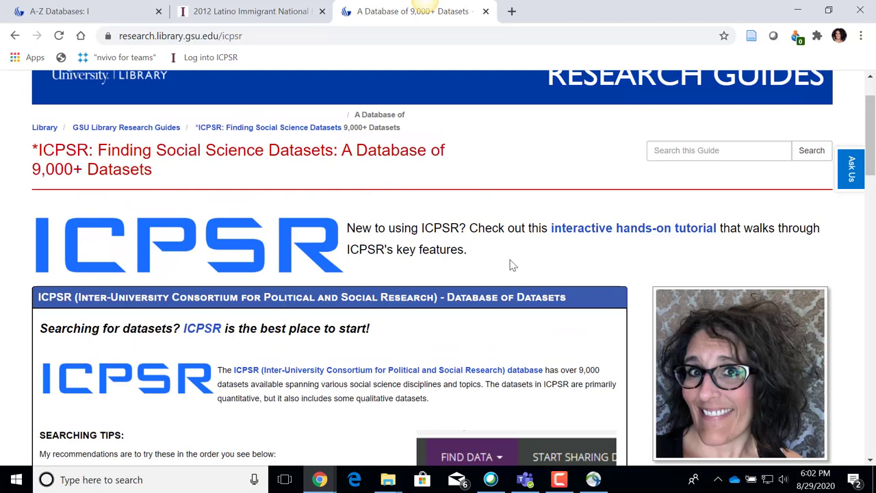
{"action": "scroll", "coordinate": [680, 258], "scroll_direction": "up", "scroll_amount": 1}
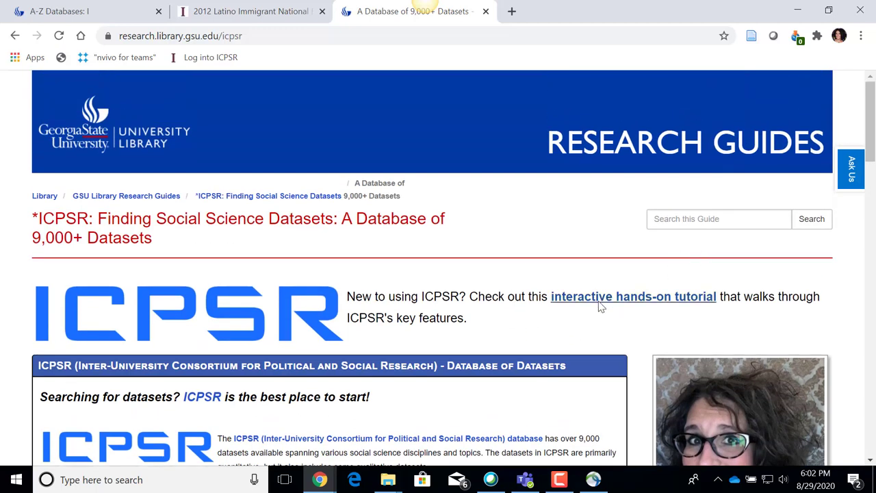